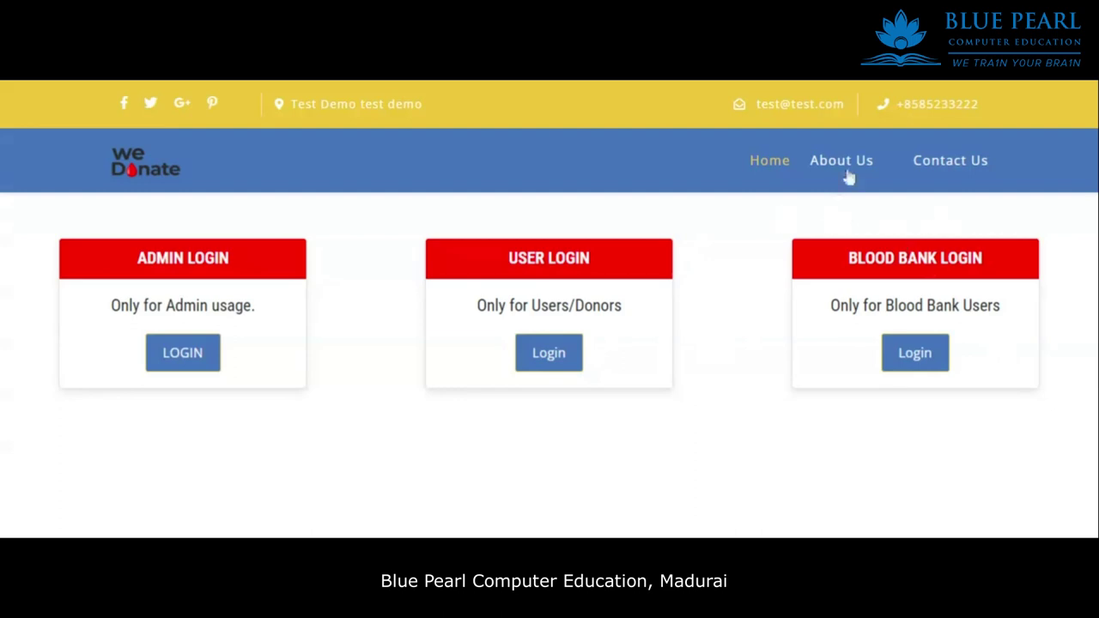
# Read through the About Us page and its footer description, then return home.
pyautogui.click(842, 160)
pyautogui.scroll(-5, 653, 294)
pyautogui.scroll(1, 655, 295)
pyautogui.scroll(1, 653, 295)
pyautogui.scroll(-1, 653, 294)
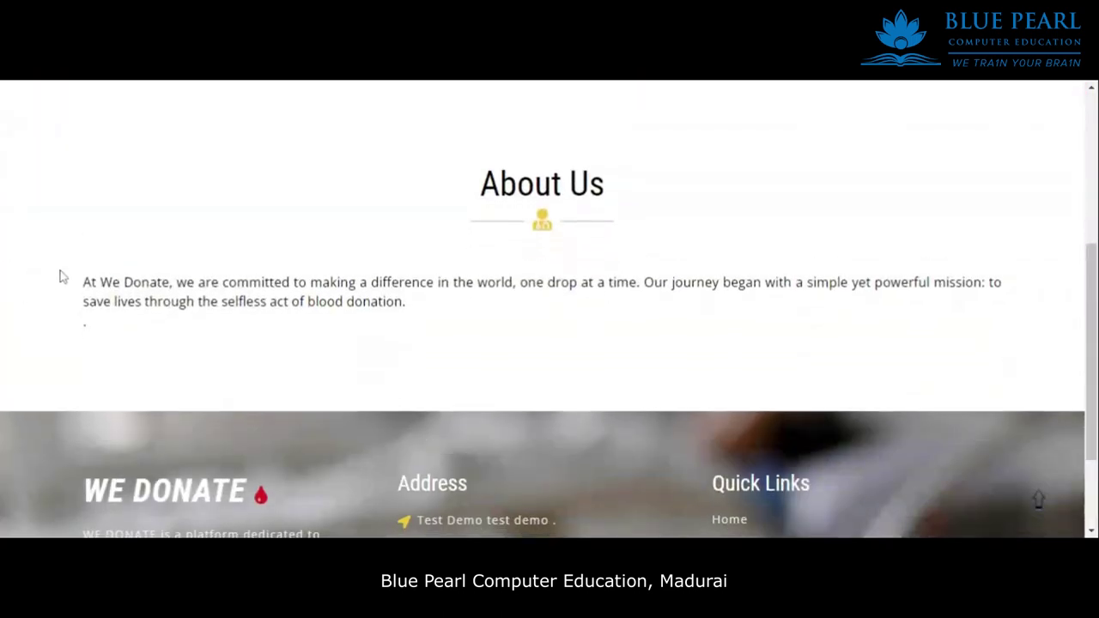
pyautogui.moveTo(61, 277); pyautogui.dragTo(407, 336)
pyautogui.click(470, 342)
pyautogui.scroll(-2, 470, 341)
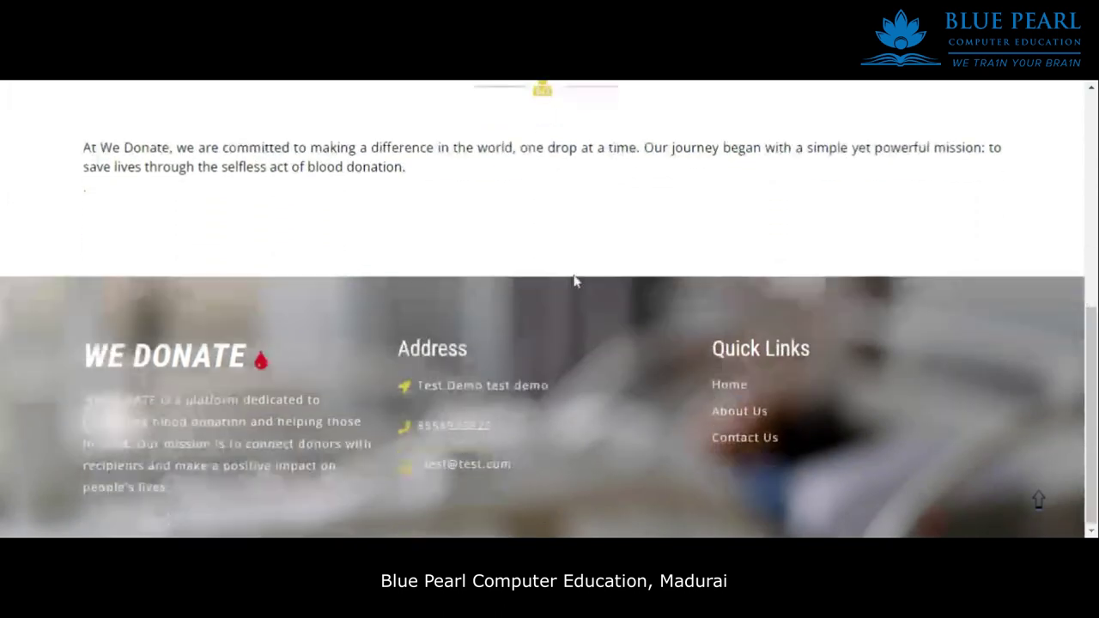
pyautogui.moveTo(171, 487); pyautogui.dragTo(196, 359)
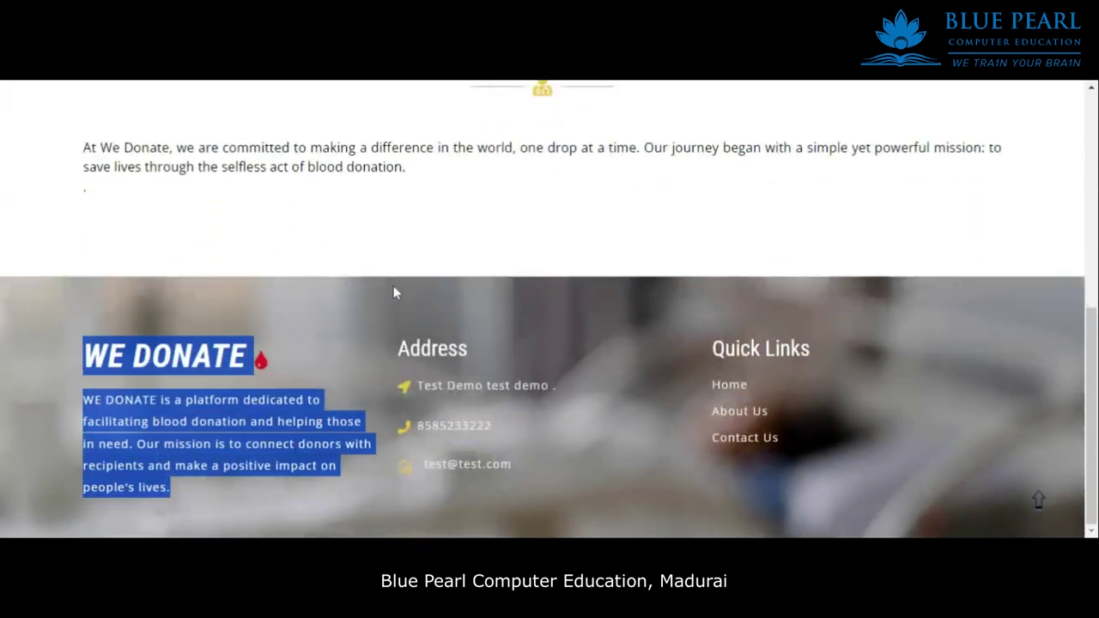
pyautogui.scroll(7, 384, 300)
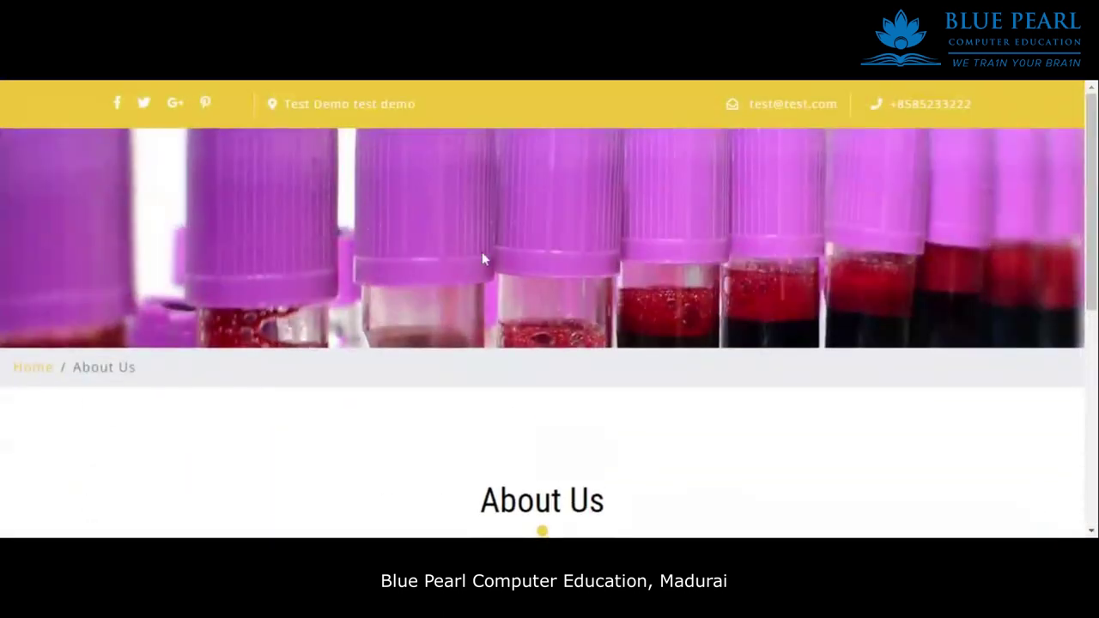
pyautogui.click(40, 375)
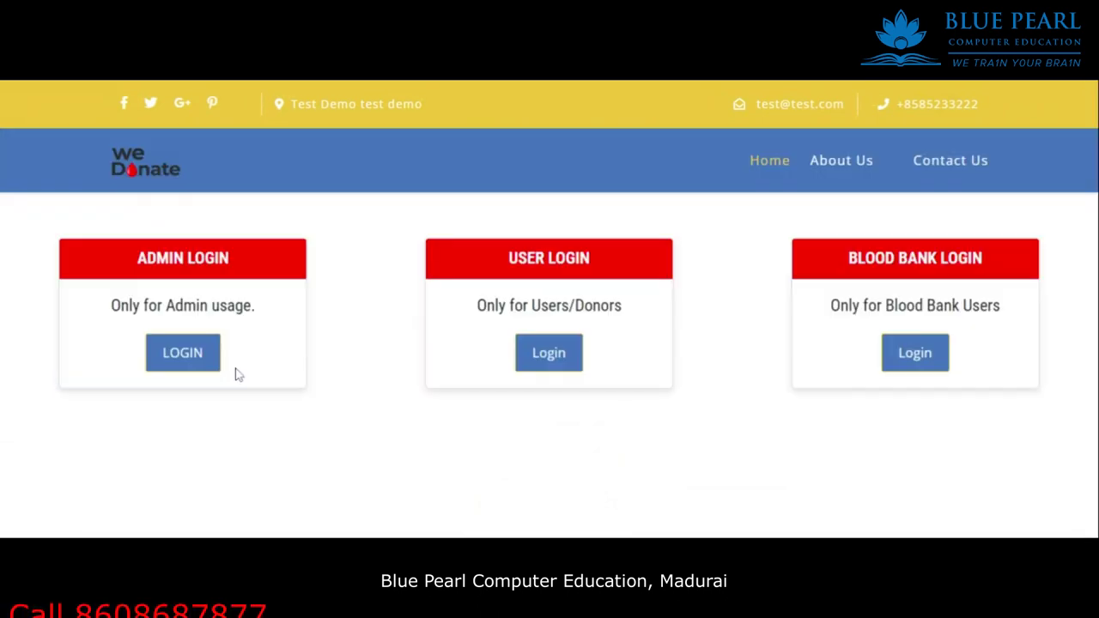
# On the Contact Us page, enter the sender's name and phone number.
pyautogui.click(962, 159)
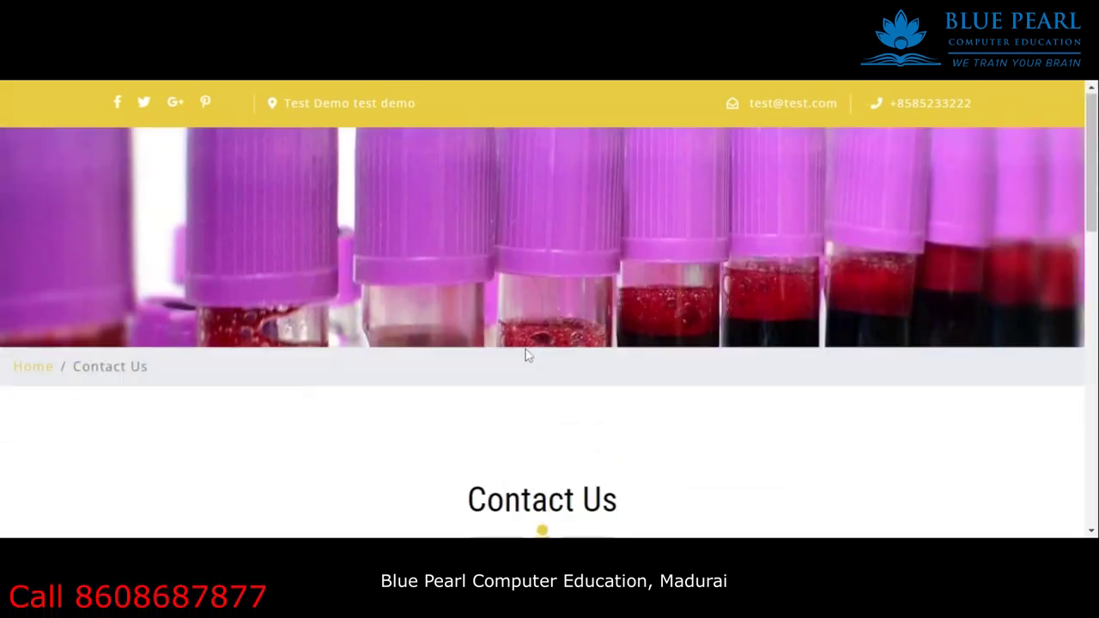
pyautogui.scroll(-5, 414, 331)
pyautogui.scroll(-3, 419, 330)
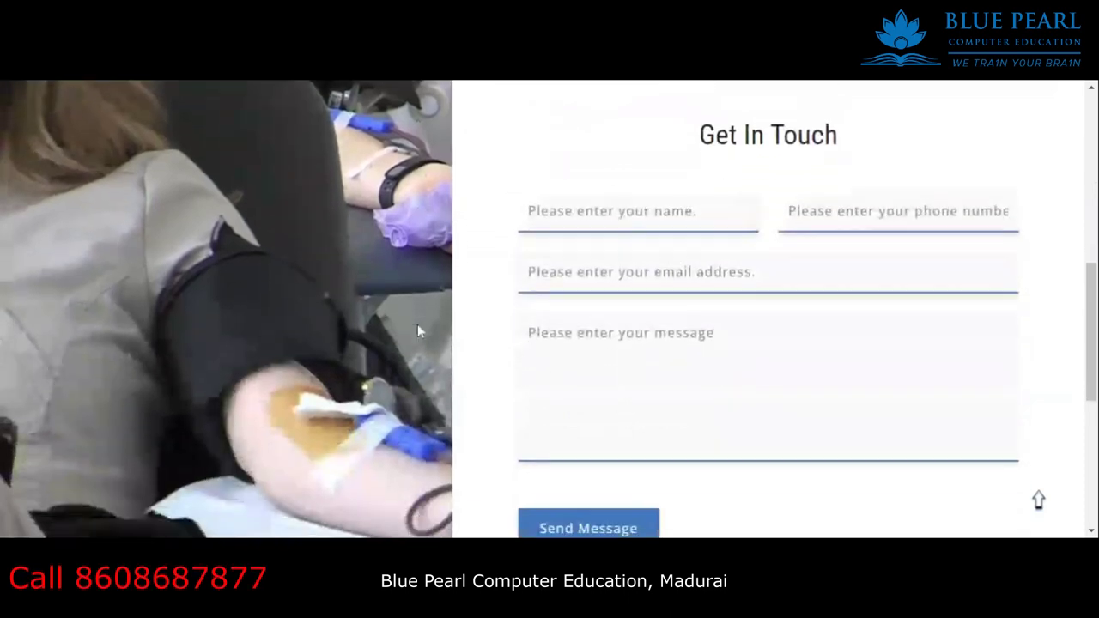
pyautogui.click(638, 170)
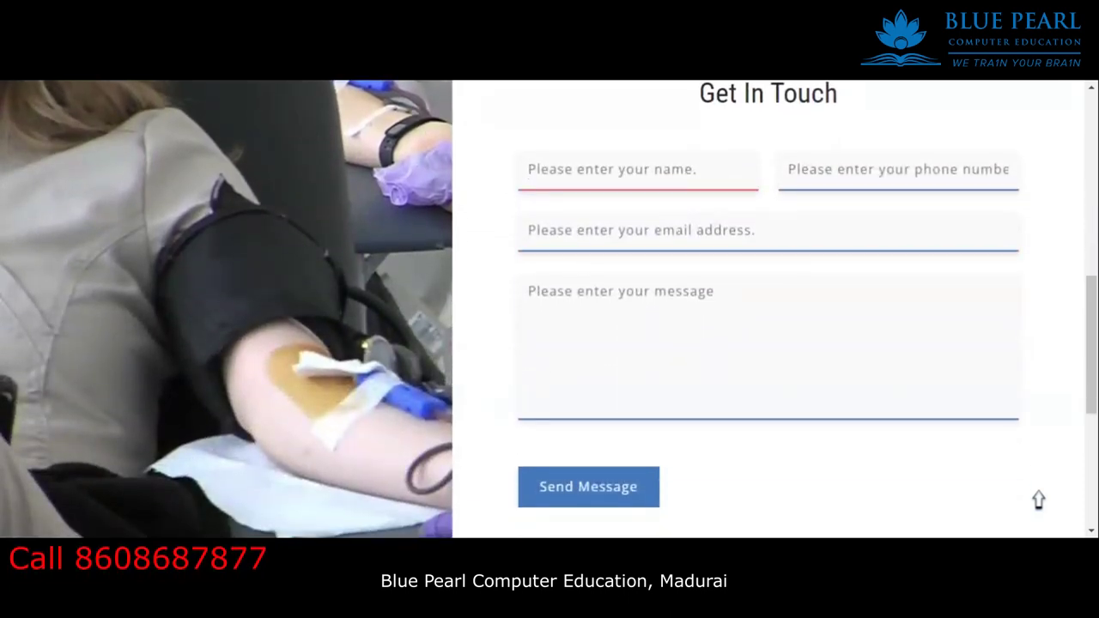
pyautogui.write('arun')
pyautogui.click(527, 170)
pyautogui.click(898, 170)
# Add the sender's e-mail address and the message 'test', then send the query.
pyautogui.click(640, 231)
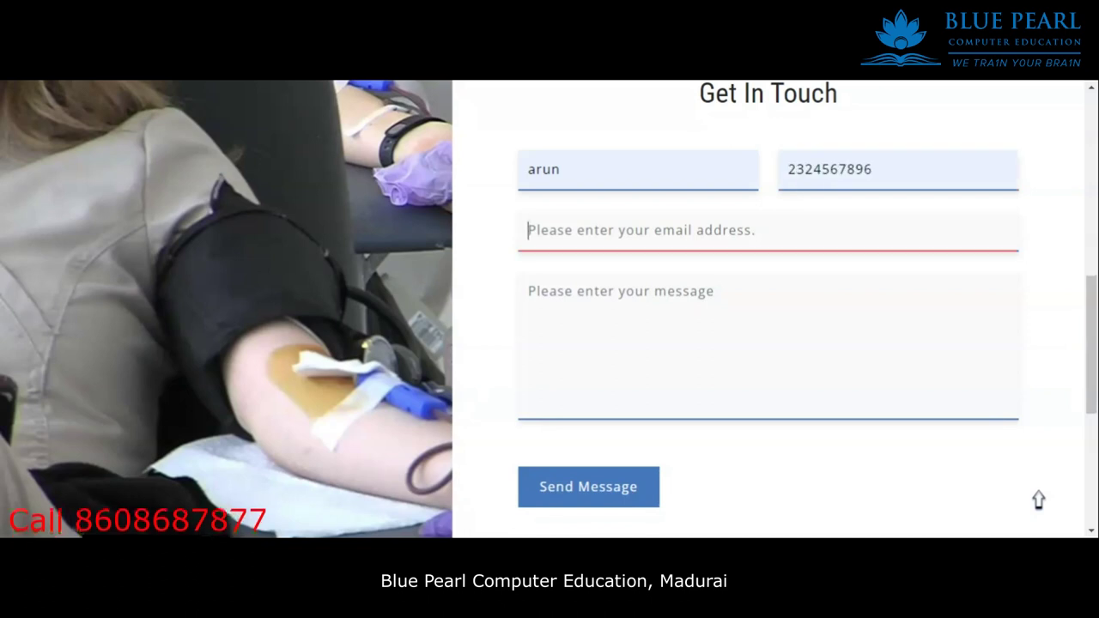
pyautogui.click(530, 292)
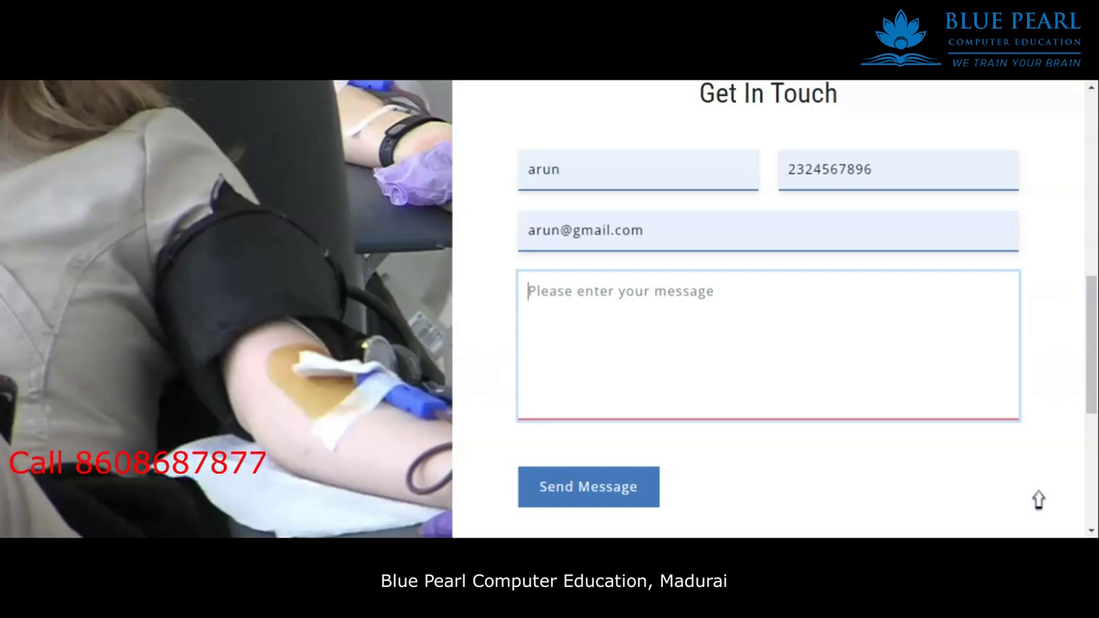
pyautogui.write('test')
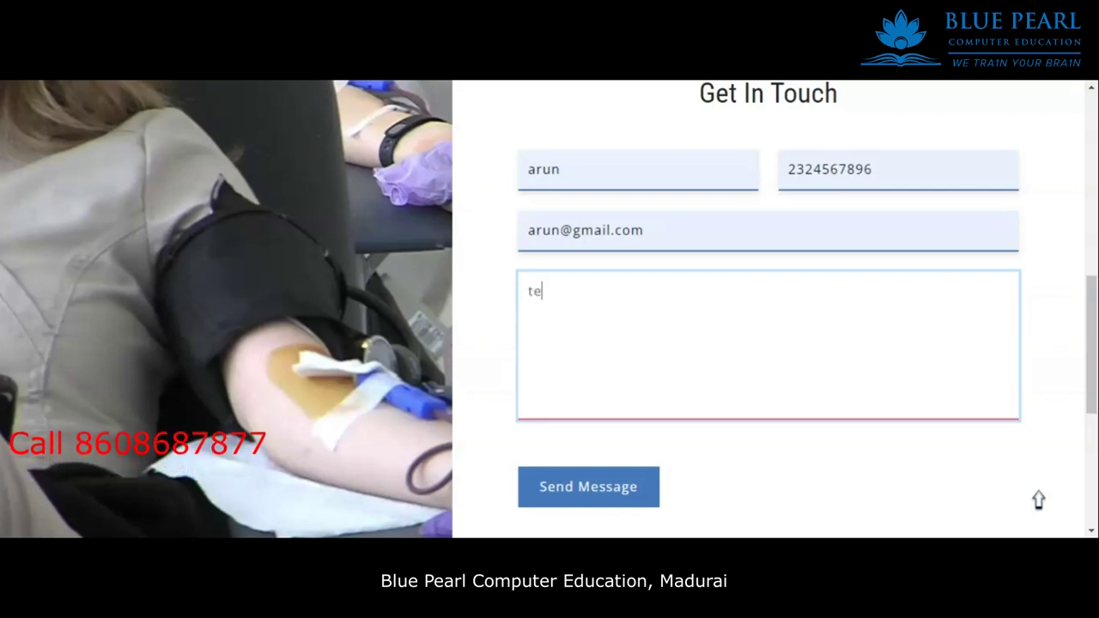
pyautogui.click(589, 487)
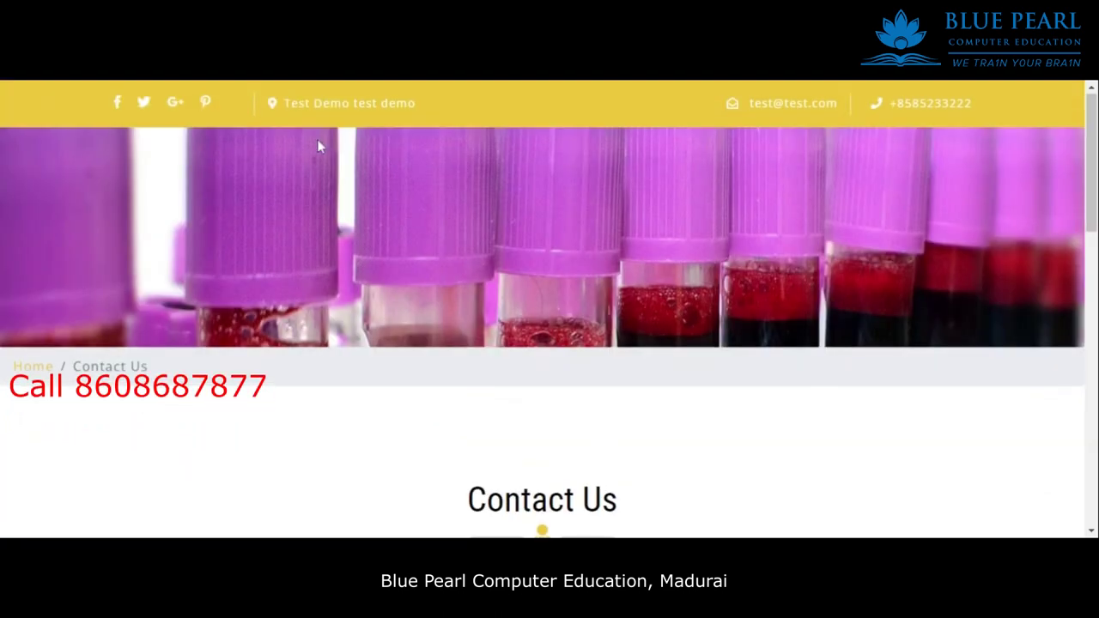
# Go back home and open the User Login page with its Email ID and Password form.
pyautogui.scroll(-1, 203, 302)
pyautogui.scroll(-3, 138, 289)
pyautogui.scroll(2, 39, 253)
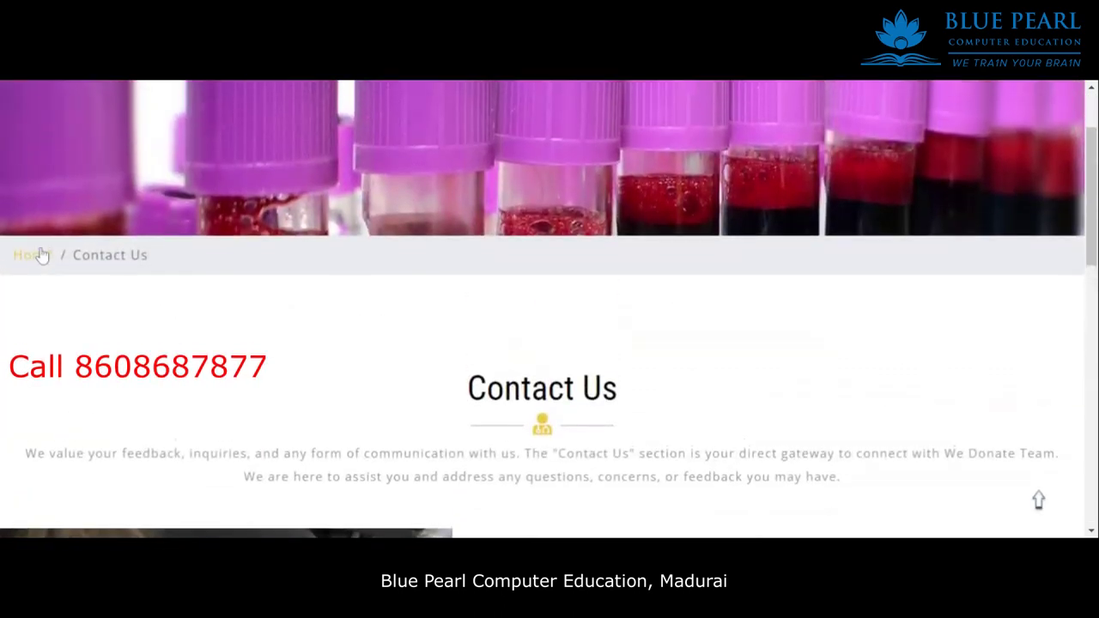
pyautogui.click(32, 273)
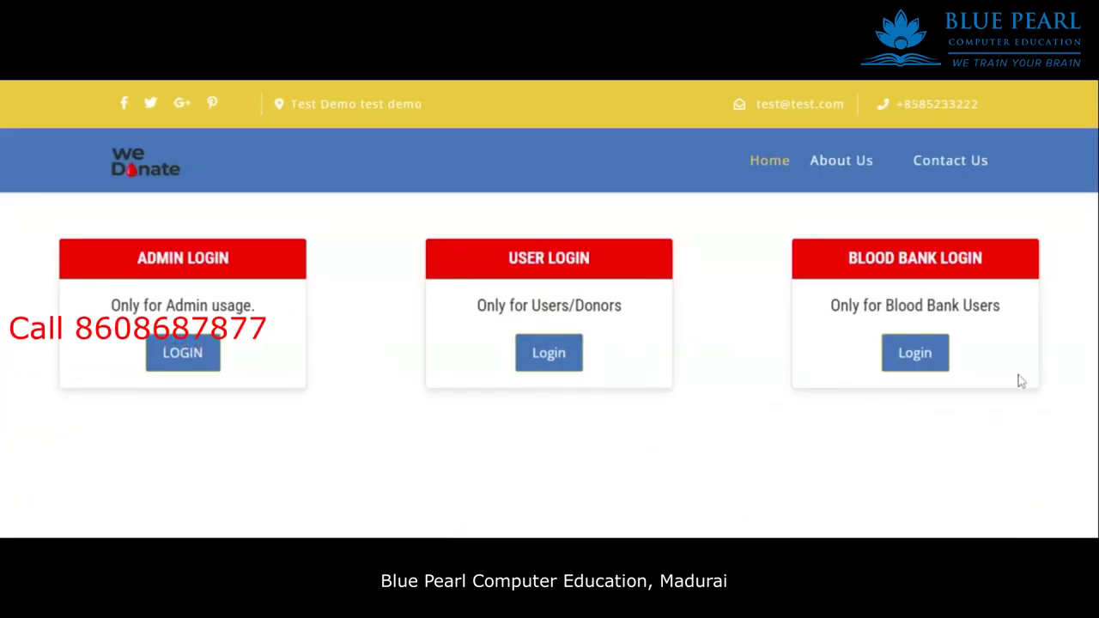
pyautogui.click(538, 365)
pyautogui.scroll(-5, 544, 385)
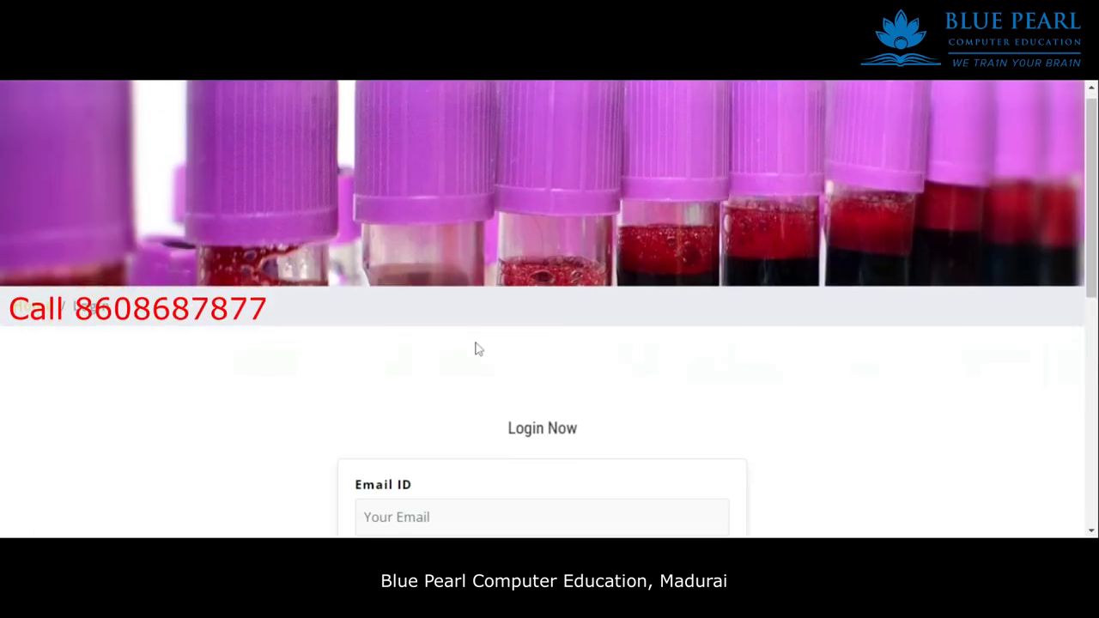
pyautogui.scroll(2, 704, 368)
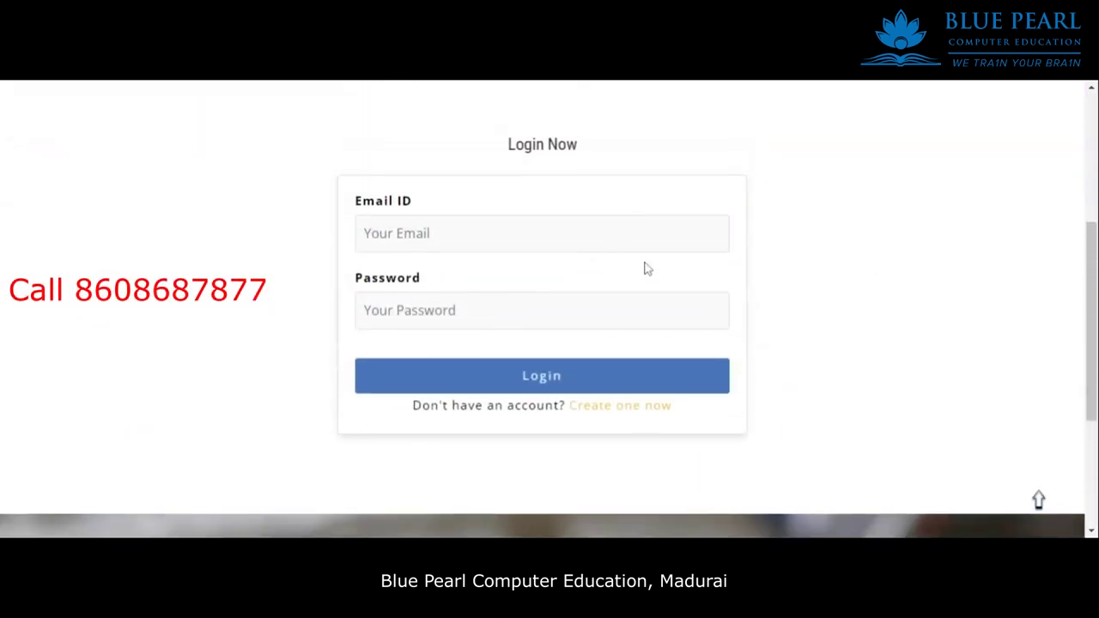
pyautogui.click(429, 248)
pyautogui.click(871, 420)
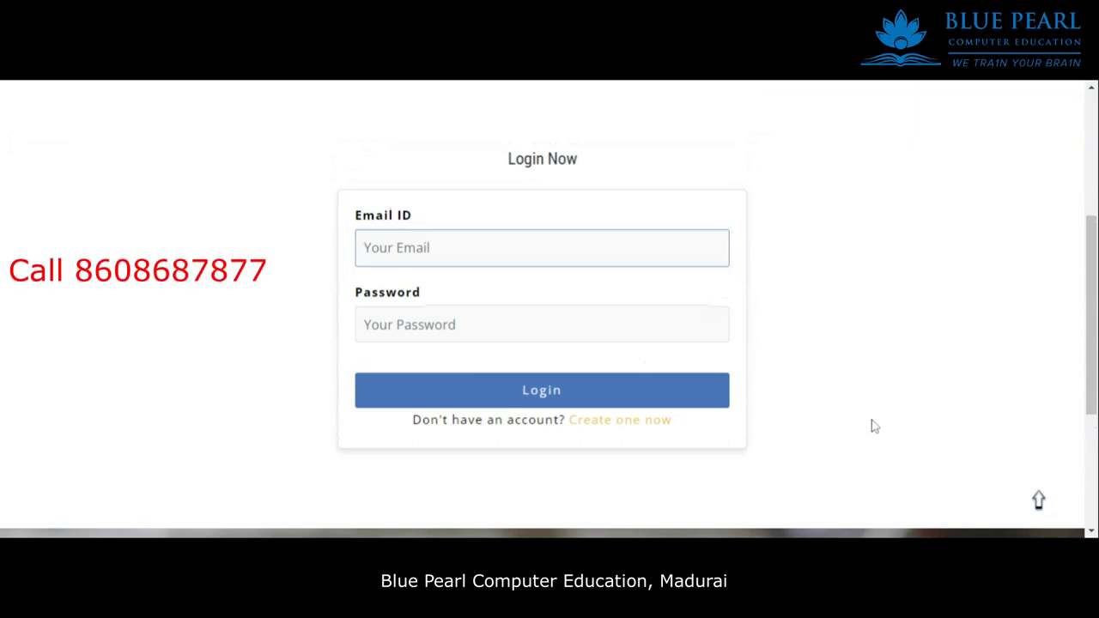
# Open the Register Now form and enter the donor's full name and mobile number.
pyautogui.click(637, 424)
pyautogui.scroll(-4, 664, 319)
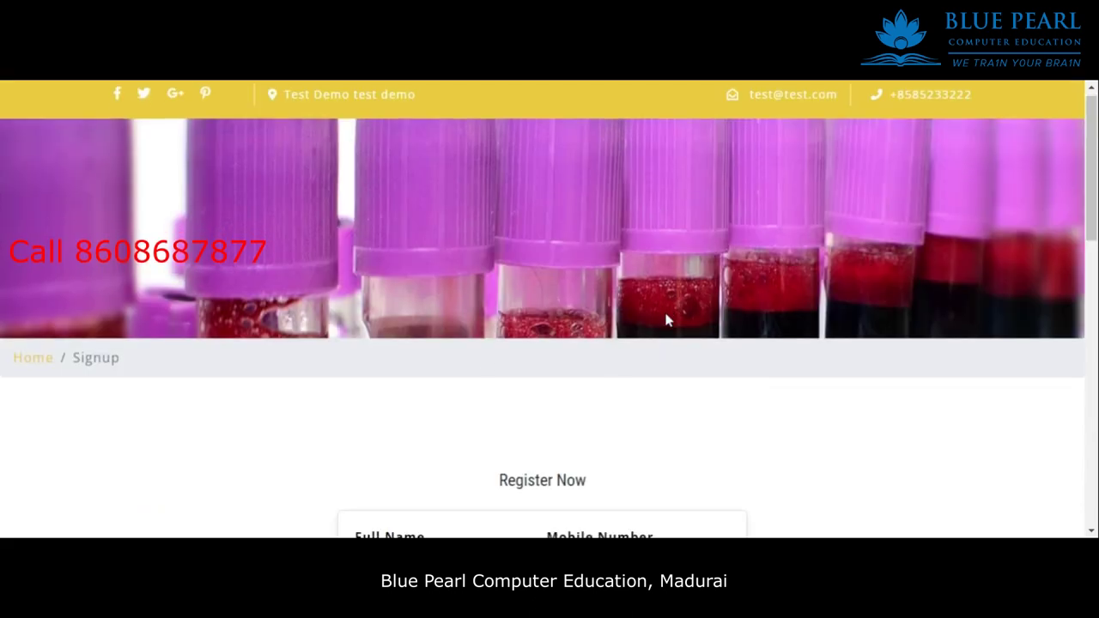
pyautogui.scroll(-1, 917, 353)
pyautogui.scroll(2, 915, 350)
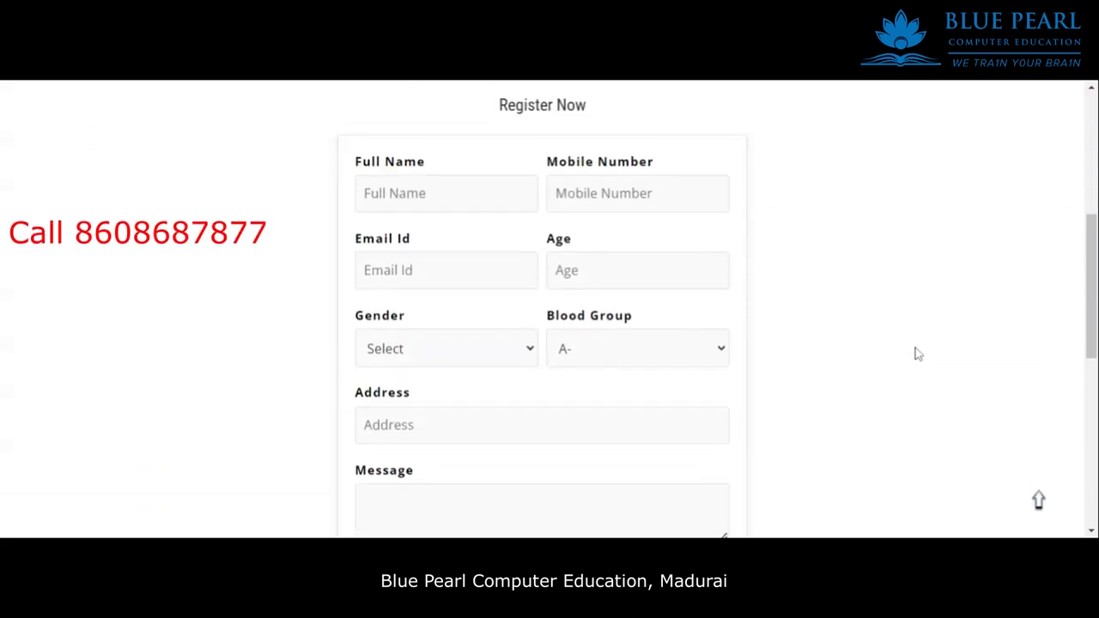
pyautogui.click(446, 257)
pyautogui.write('s')
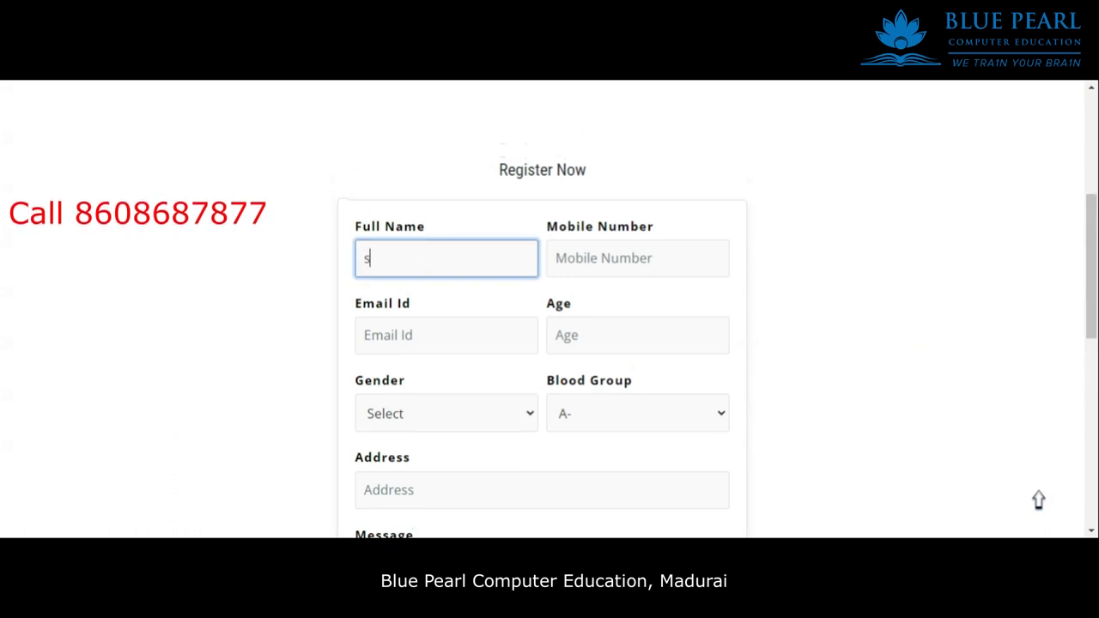
pyautogui.write('akthi')
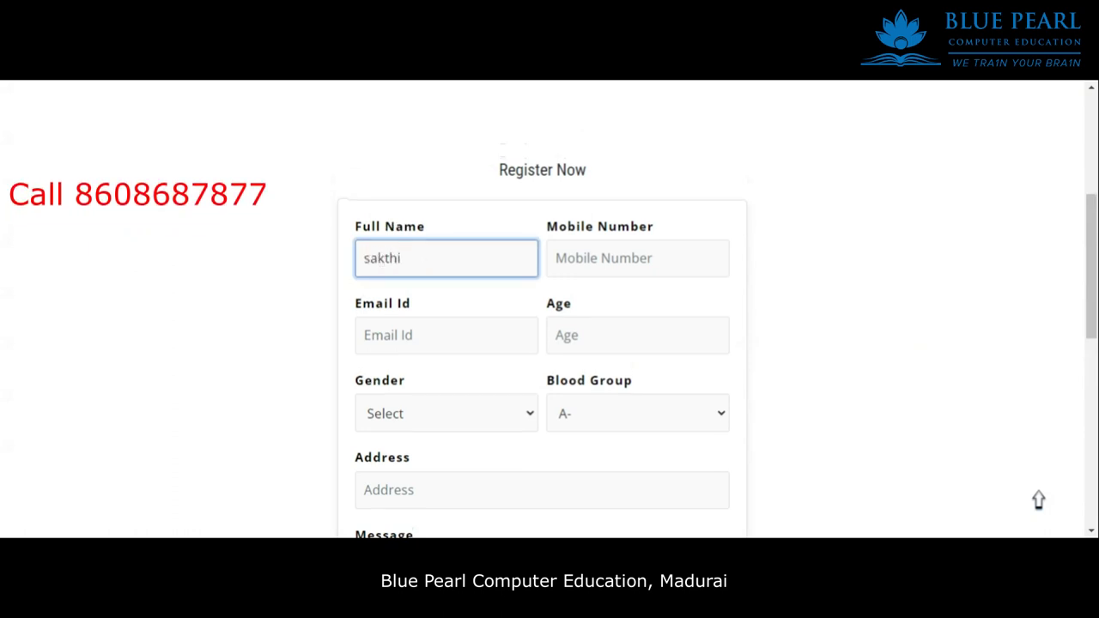
pyautogui.click(638, 258)
# Fix the mobile number's last three digits, set age 22 and enter the donor's e-mail.
pyautogui.hotkey('ctrl', 'a')
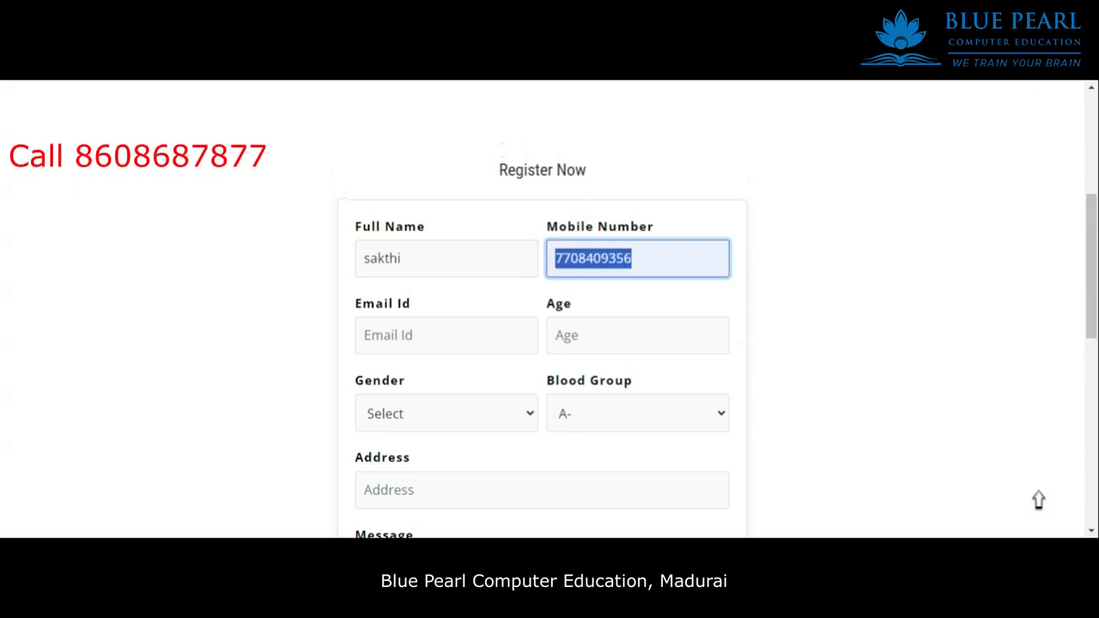
pyautogui.press('Right')
pyautogui.press('BackSpace')
pyautogui.press('BackSpace')
pyautogui.press('BackSpace')
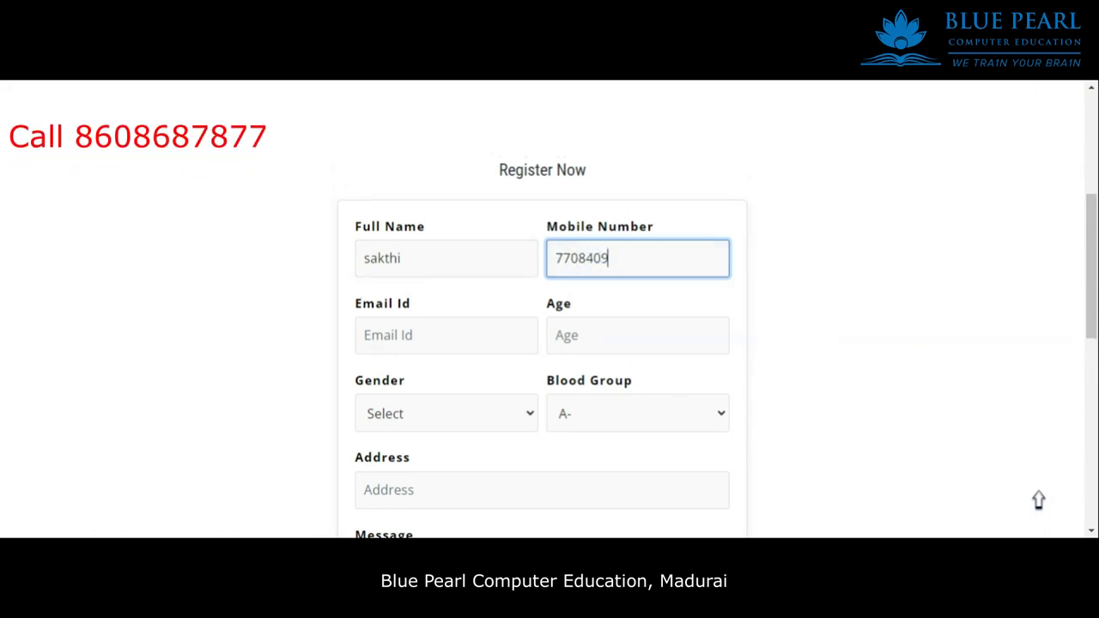
pyautogui.write('678')
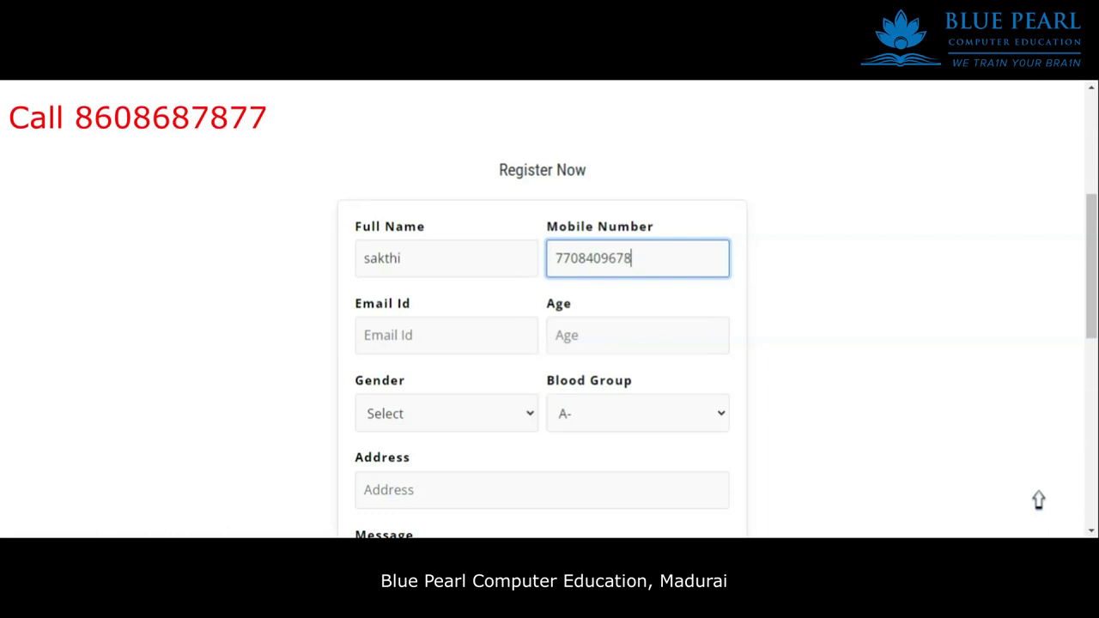
pyautogui.press('Tab')
pyautogui.write('22')
pyautogui.hotkey('shift', 'Tab')
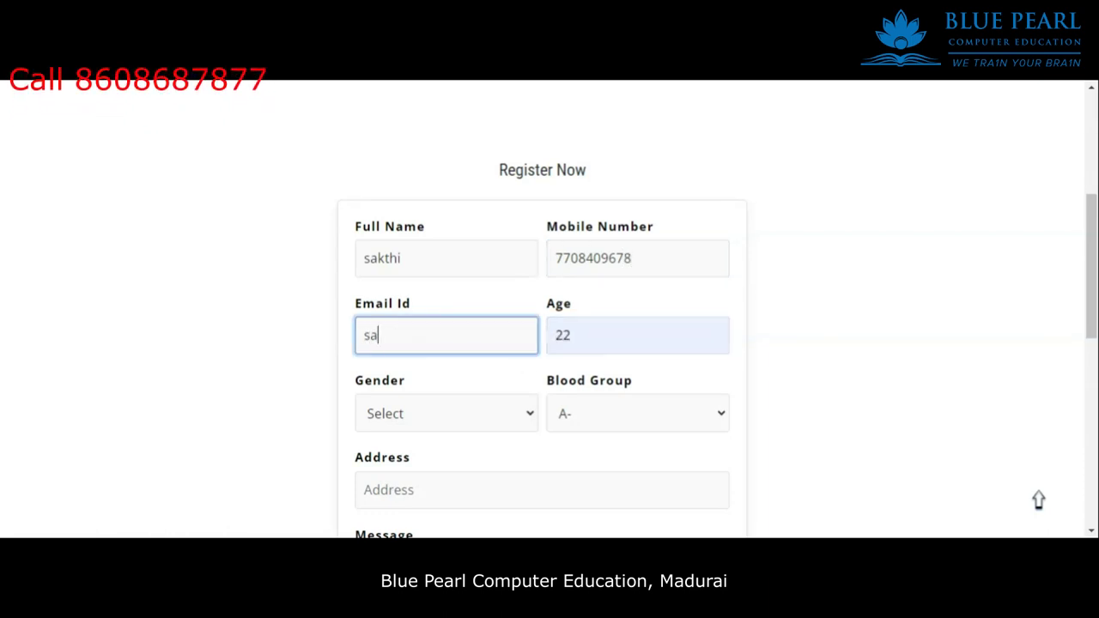
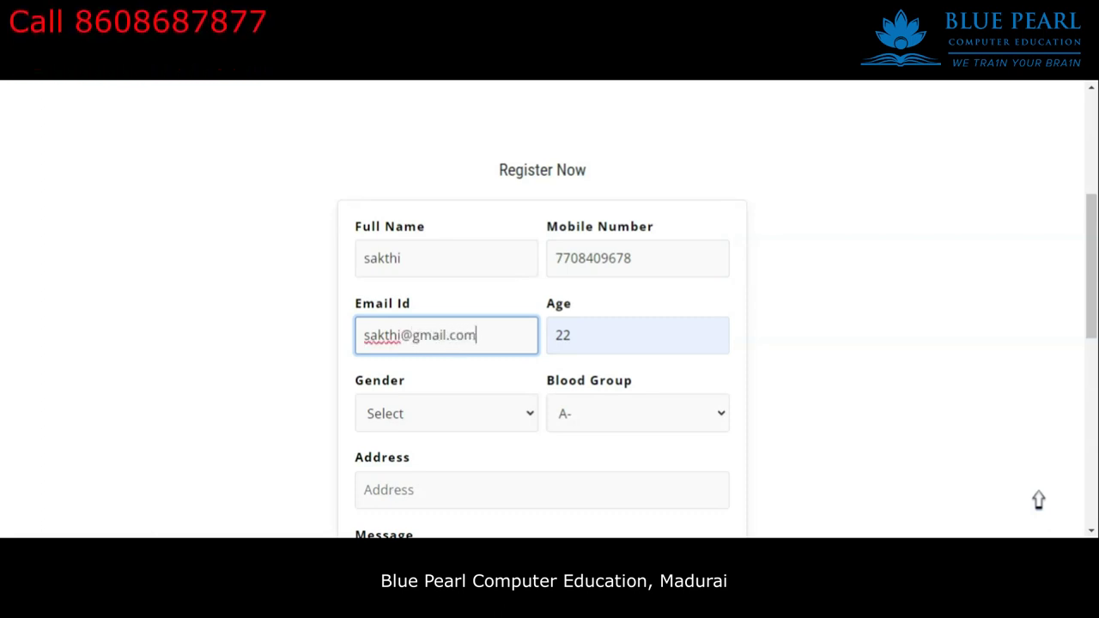
pyautogui.scroll(-2, 472, 317)
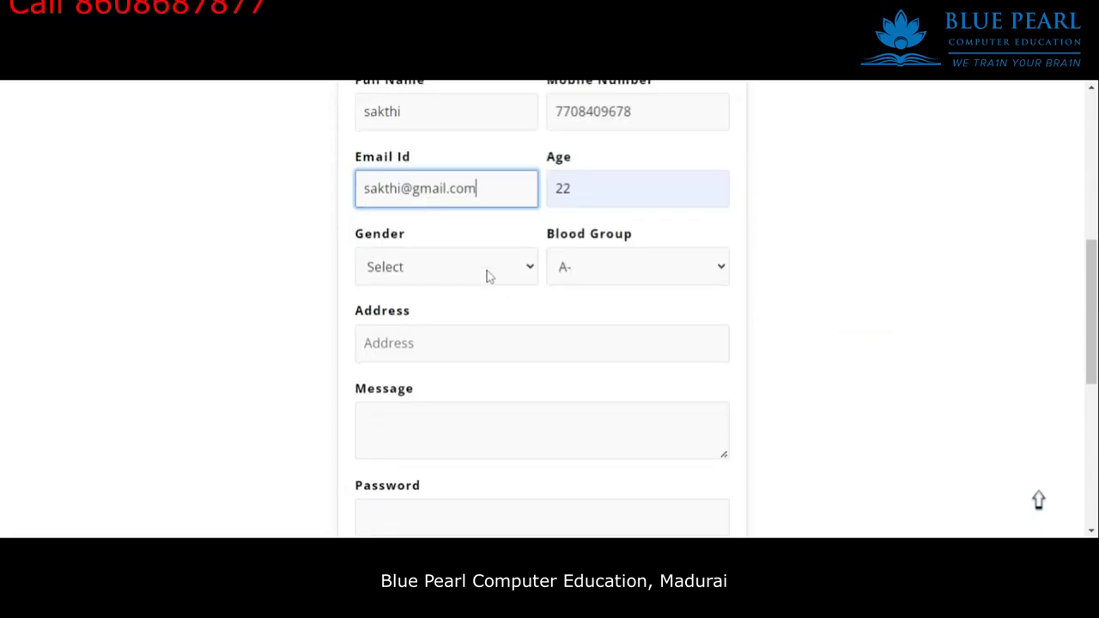
# Set the gender to Male and try submitting the form early.
pyautogui.click(485, 267)
pyautogui.click(474, 292)
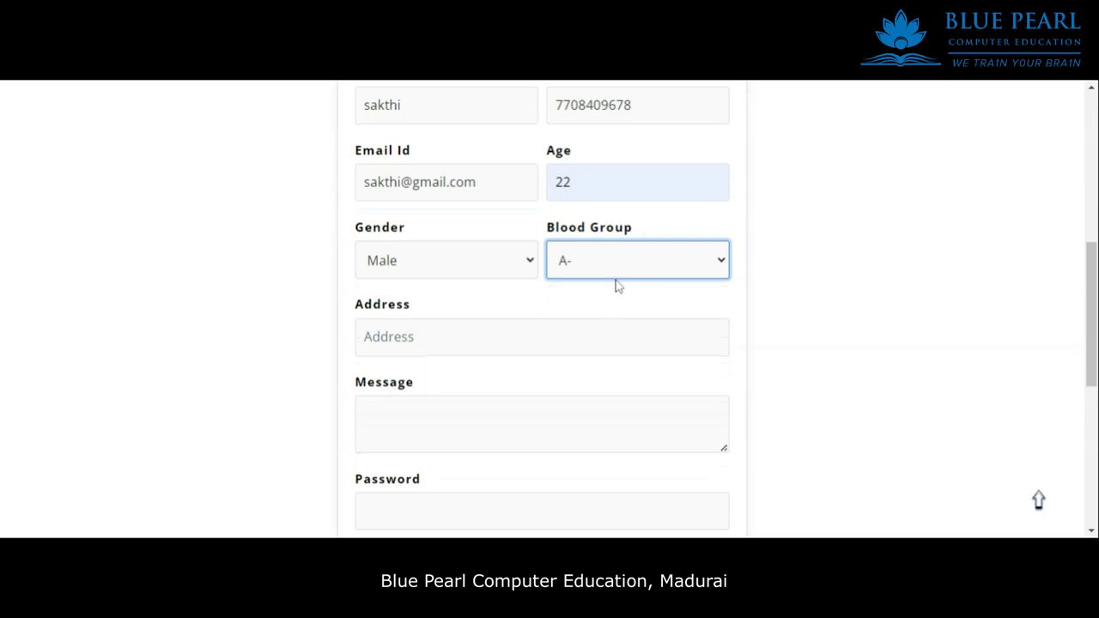
pyautogui.press('Tab')
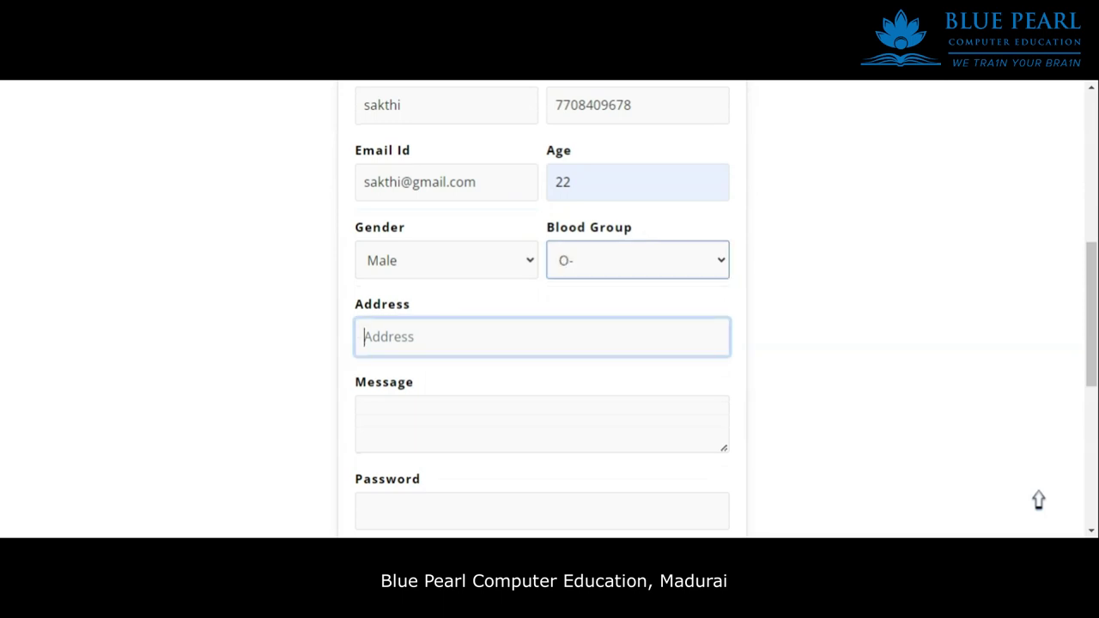
pyautogui.scroll(-4, 525, 285)
pyautogui.click(527, 286)
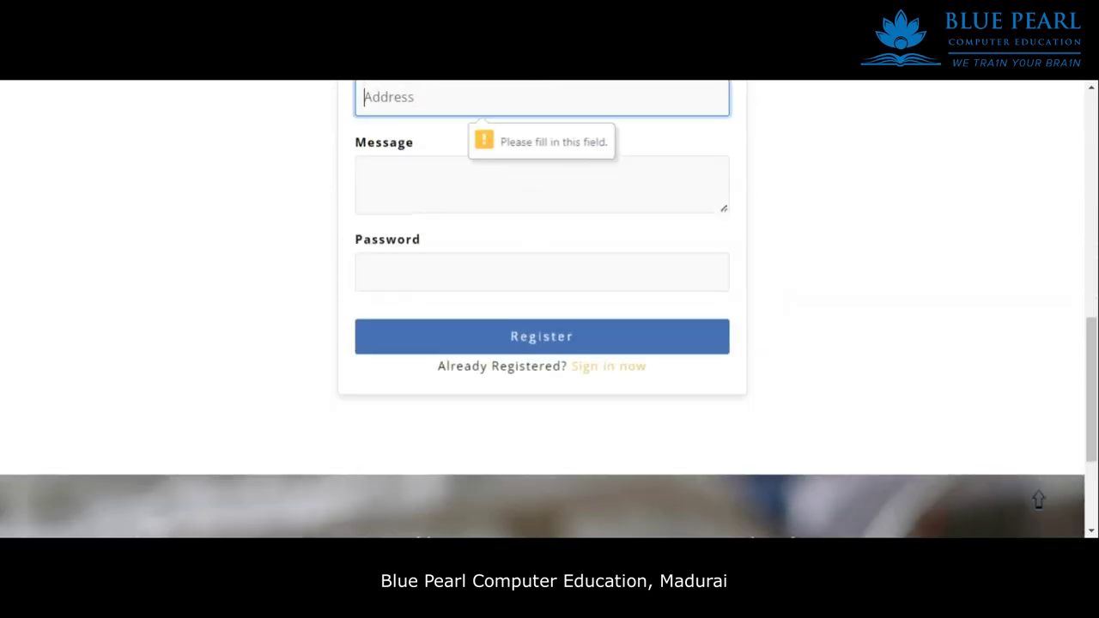
pyautogui.scroll(2, 520, 194)
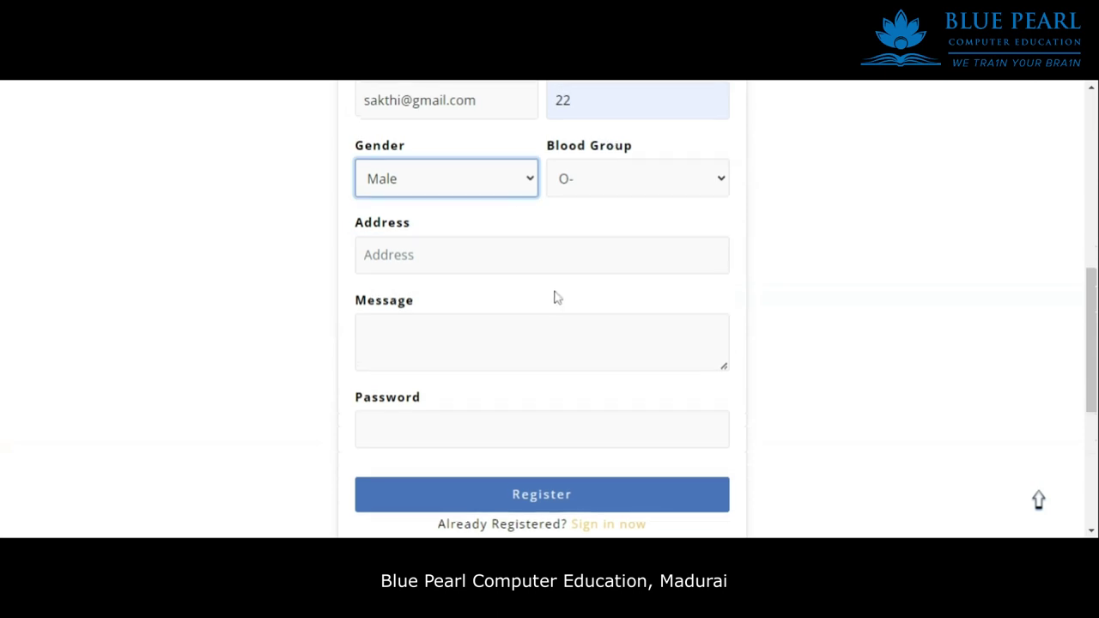
# Fill in the donor's address, message and password, and submit the registration.
pyautogui.click(467, 249)
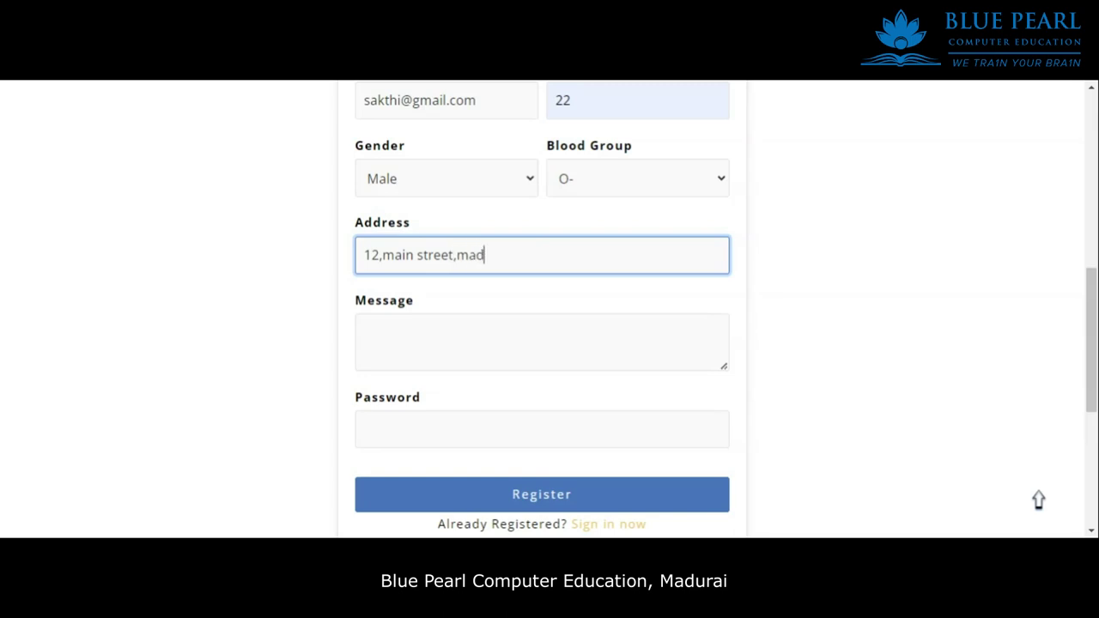
pyautogui.click(542, 342)
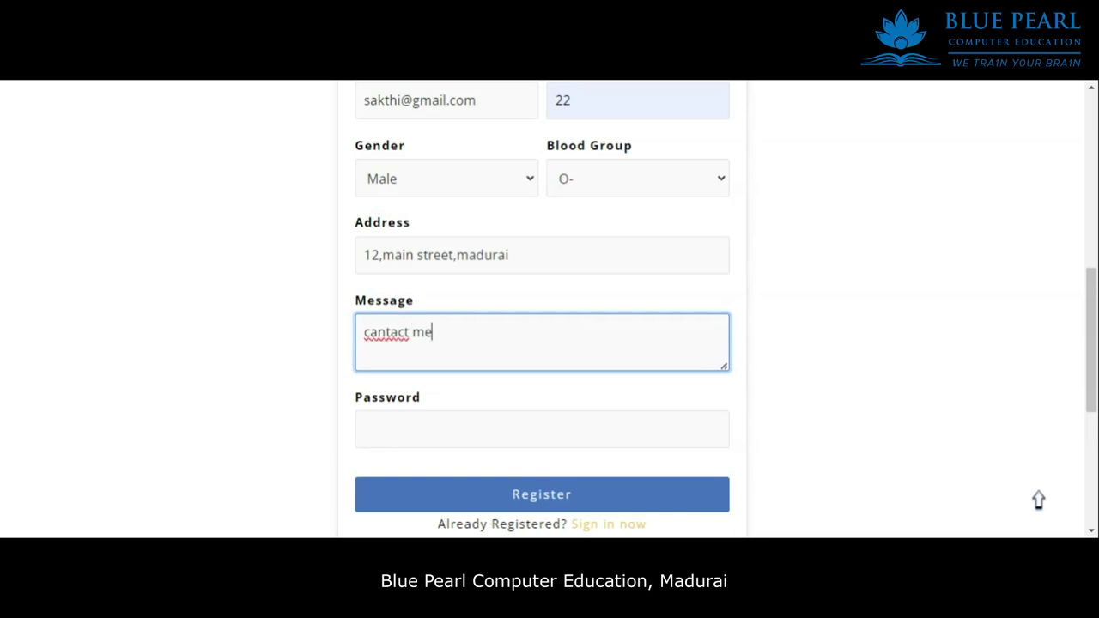
pyautogui.click(469, 421)
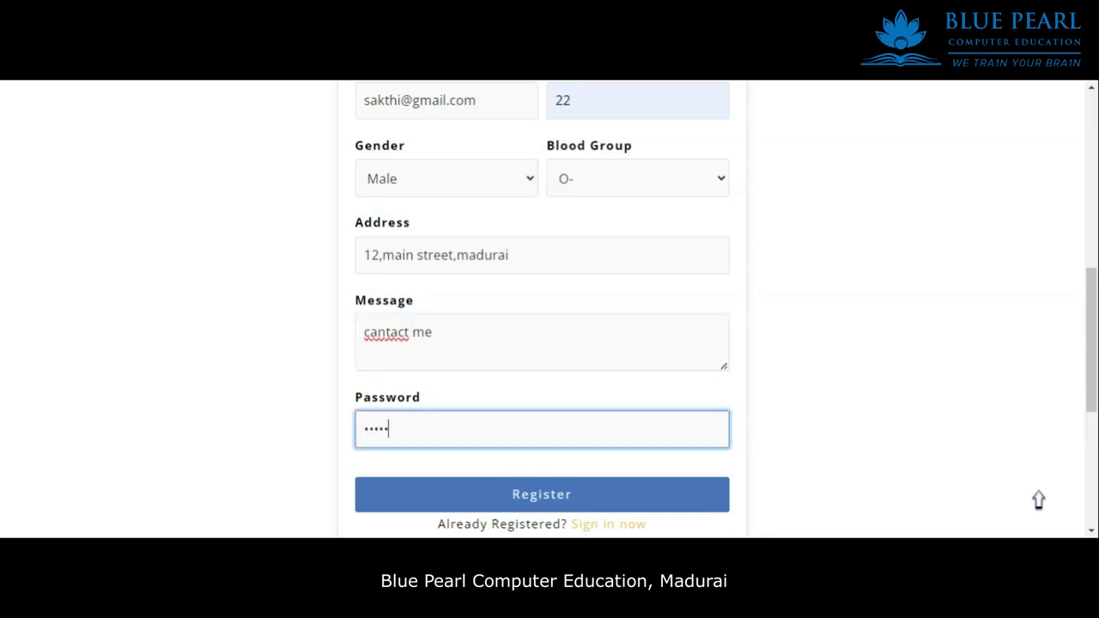
pyautogui.click(531, 496)
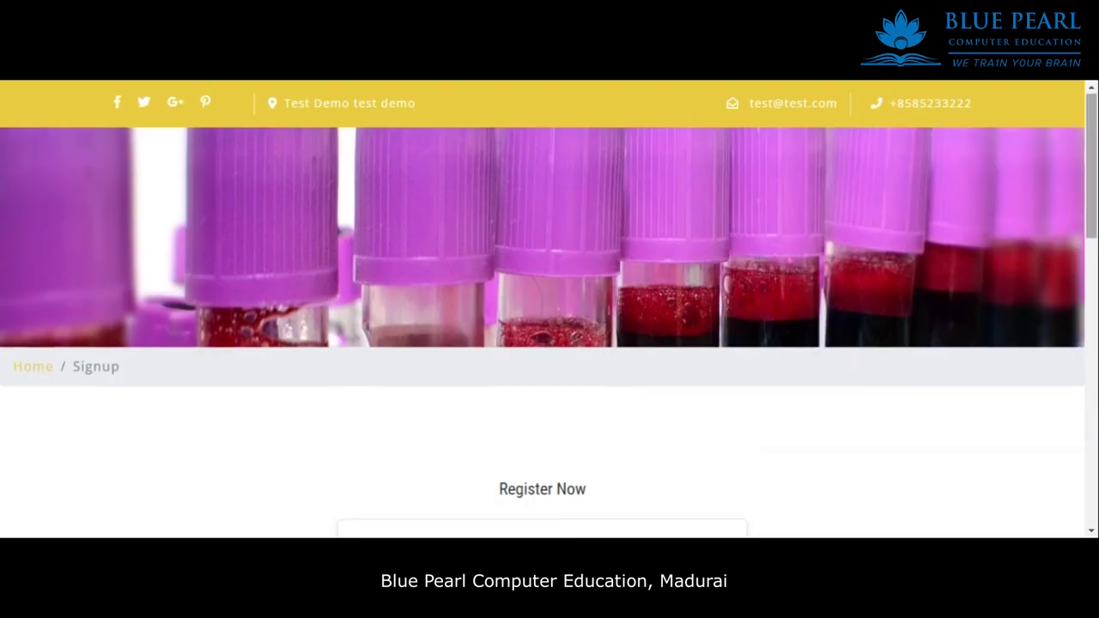
# Log in via 'Sign in now' using the new donor's e-mail and password.
pyautogui.scroll(-5, 596, 446)
pyautogui.scroll(2, 605, 405)
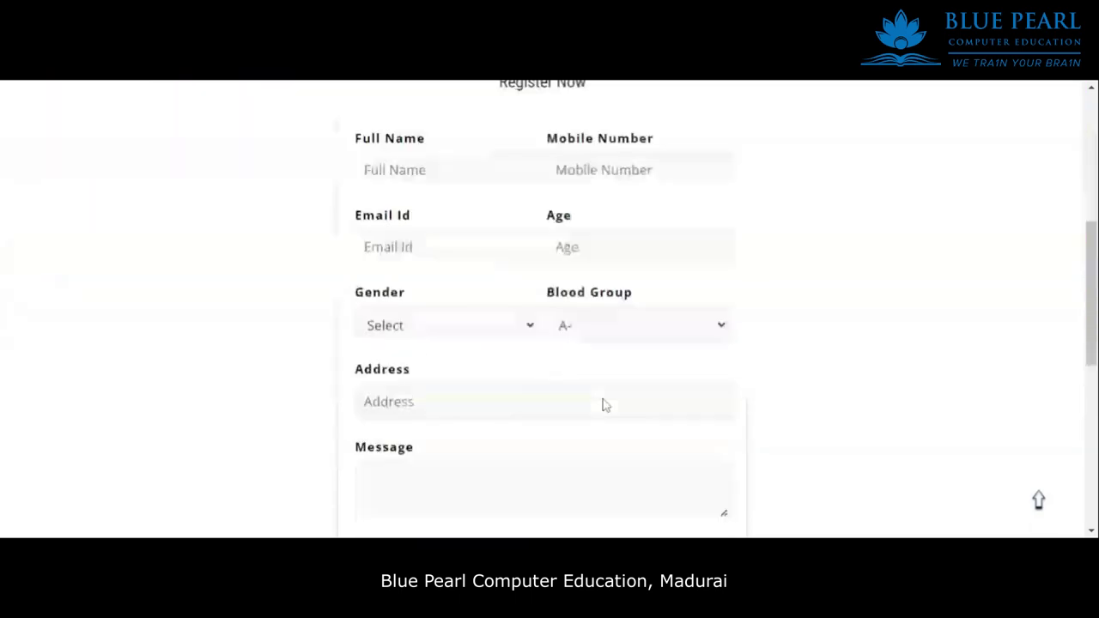
pyautogui.scroll(-8, 604, 406)
pyautogui.scroll(2, 602, 344)
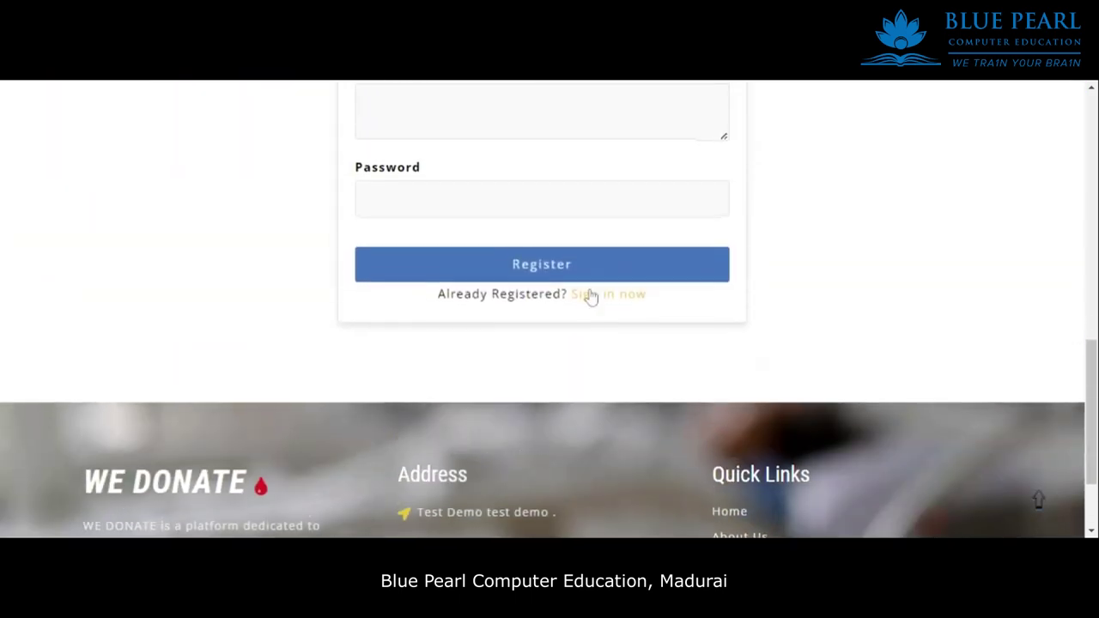
pyautogui.click(612, 311)
pyautogui.scroll(-3, 535, 334)
pyautogui.click(370, 308)
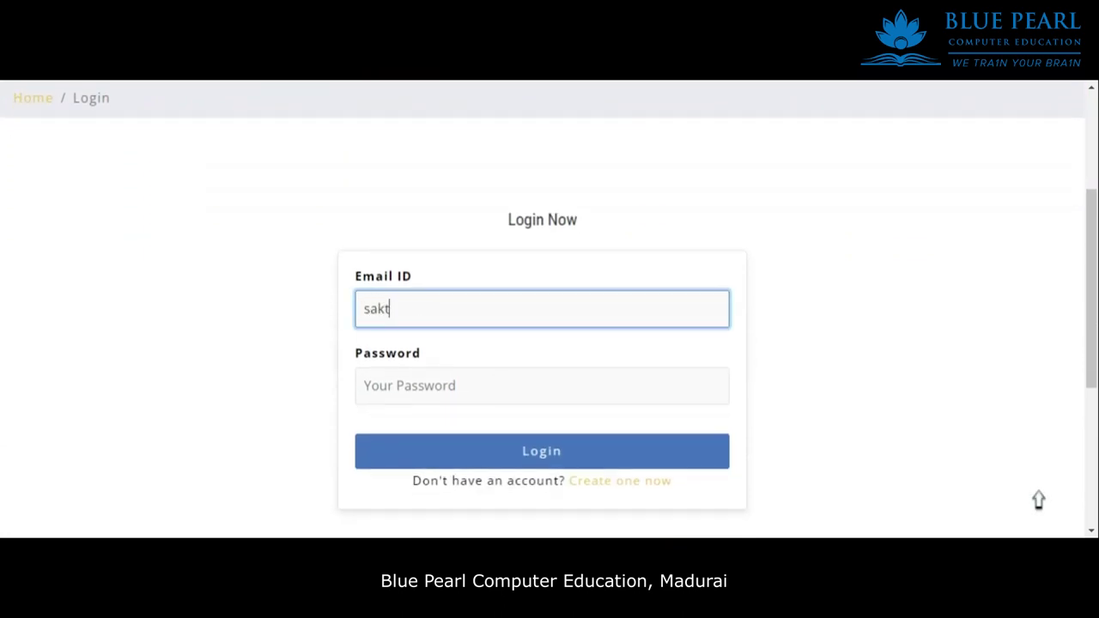
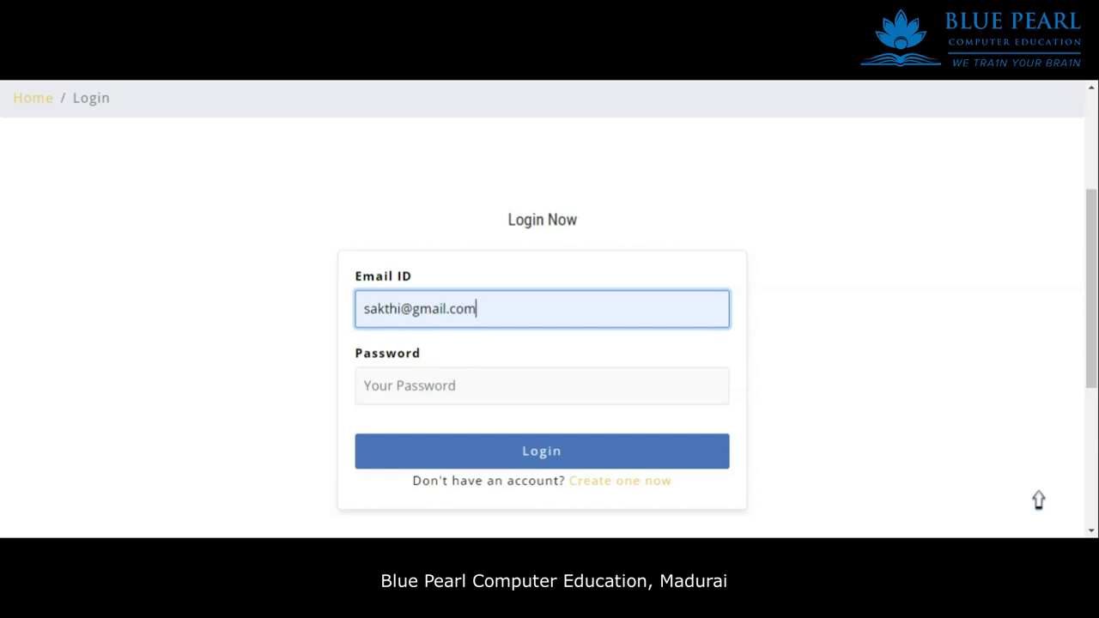
pyautogui.click(369, 385)
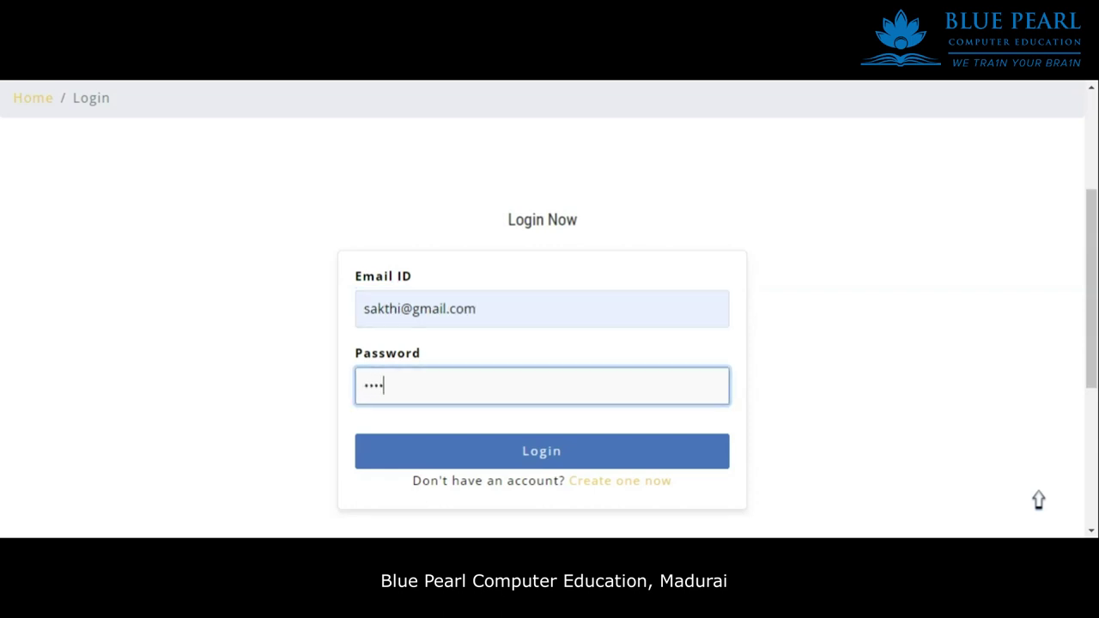
pyautogui.click(516, 457)
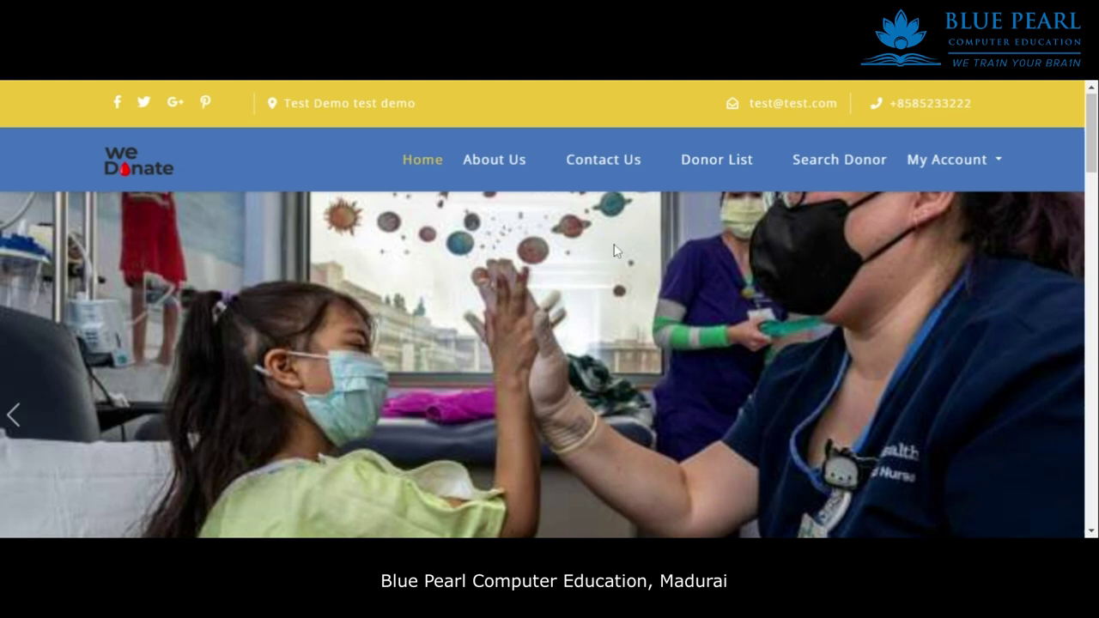
# Scroll through the 'Some of the Donar' cards to spot the new O- donor.
pyautogui.scroll(-10, 627, 221)
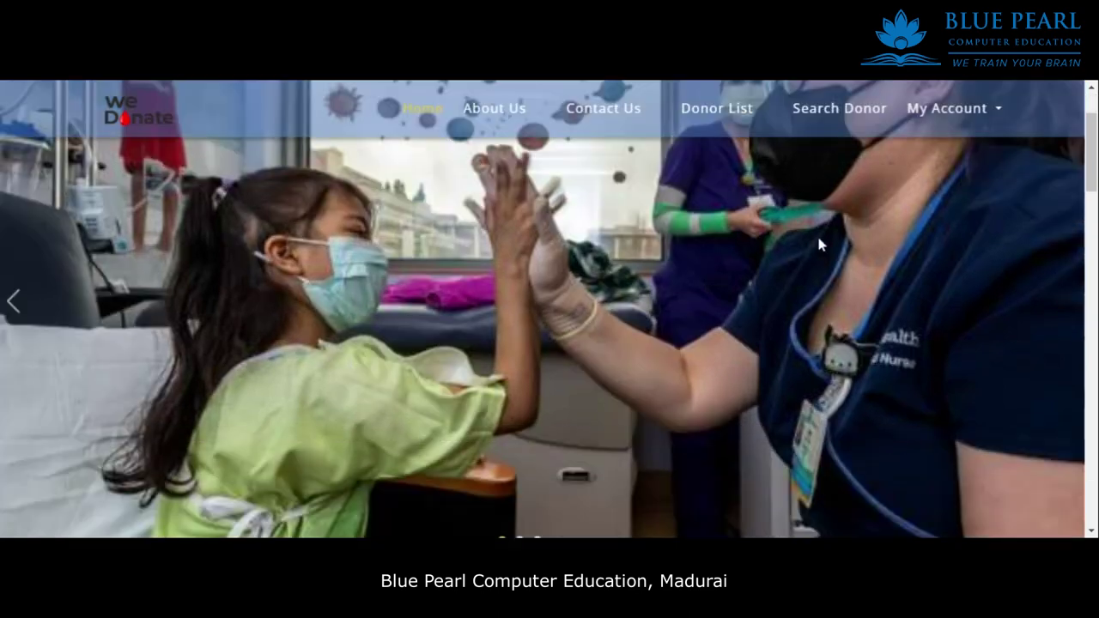
pyautogui.scroll(-5, 650, 257)
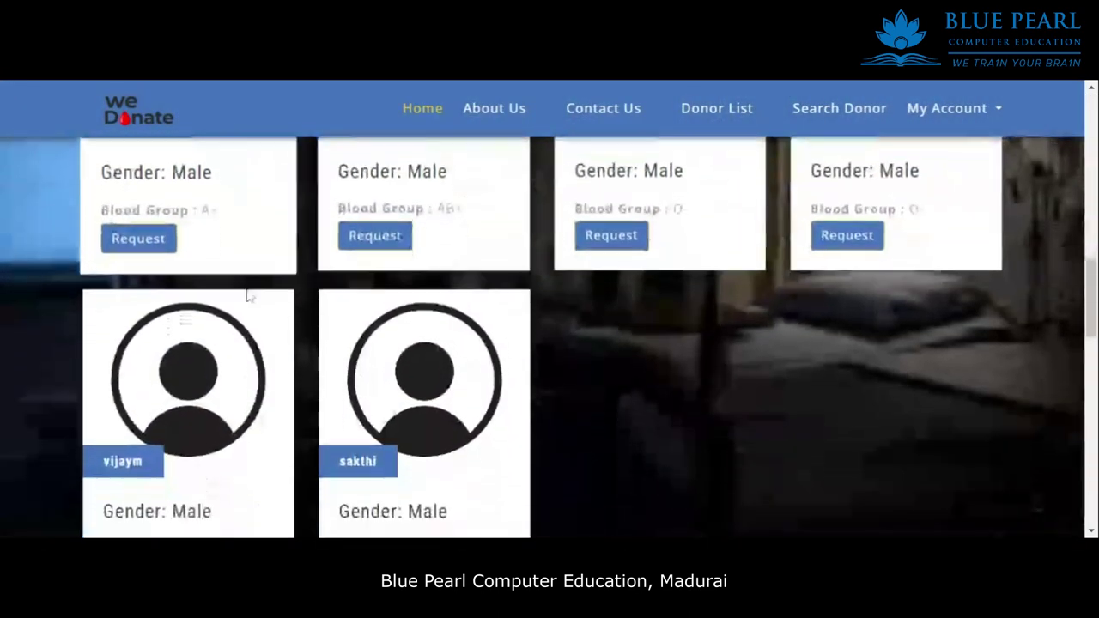
pyautogui.scroll(3, 257, 265)
pyautogui.scroll(1, 287, 261)
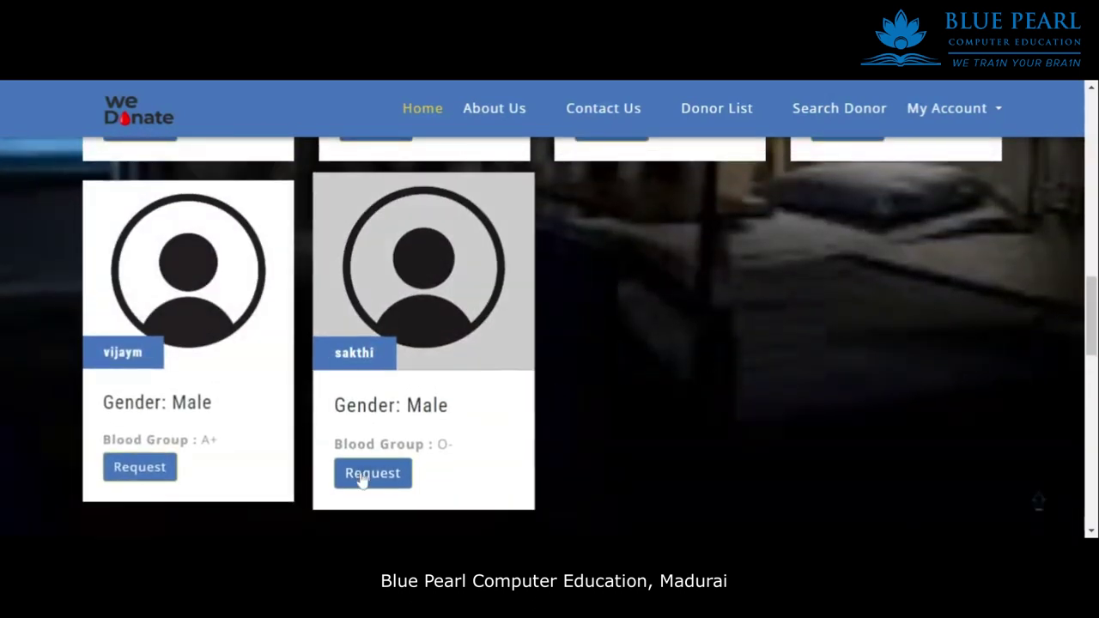
pyautogui.scroll(5, 710, 273)
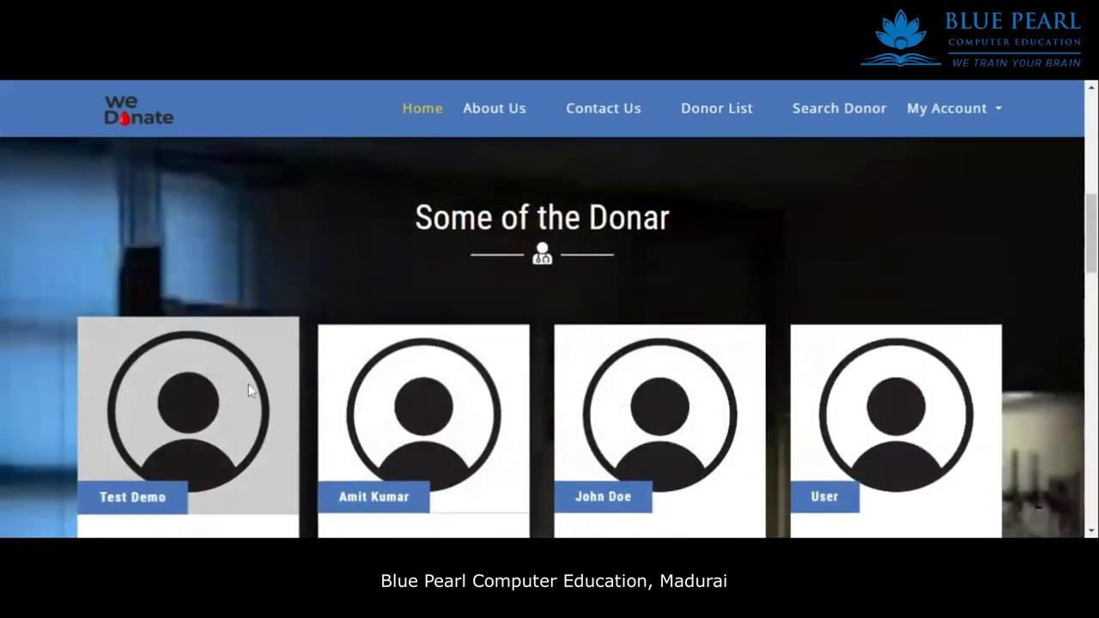
pyautogui.scroll(2, 681, 236)
# View the About Us and Contact Us pages, returning home after each.
pyautogui.click(494, 109)
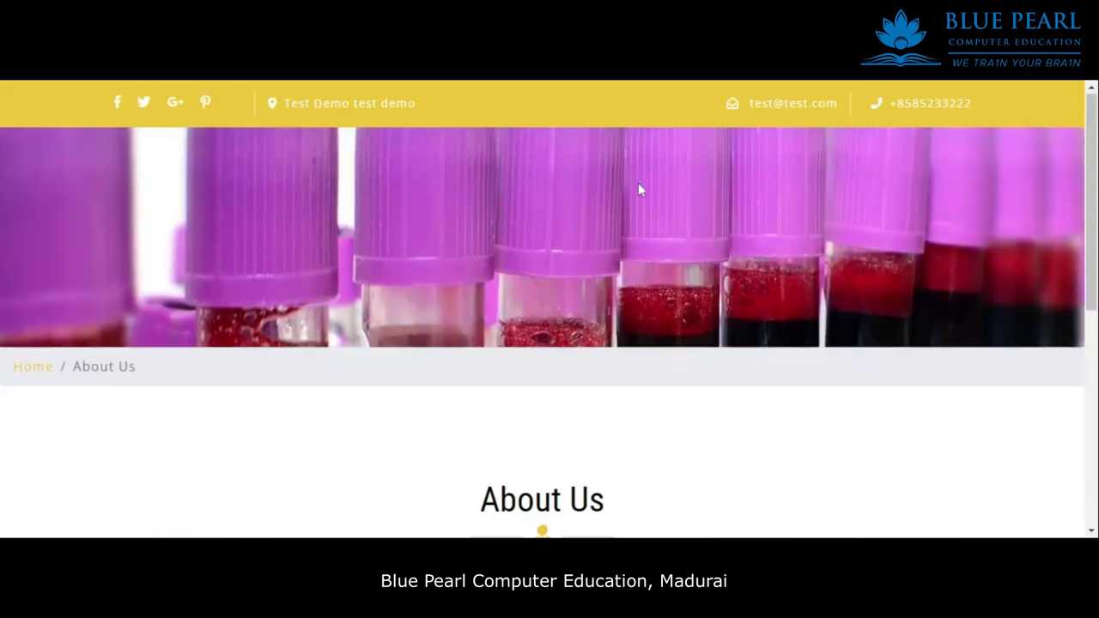
pyautogui.scroll(-5, 606, 277)
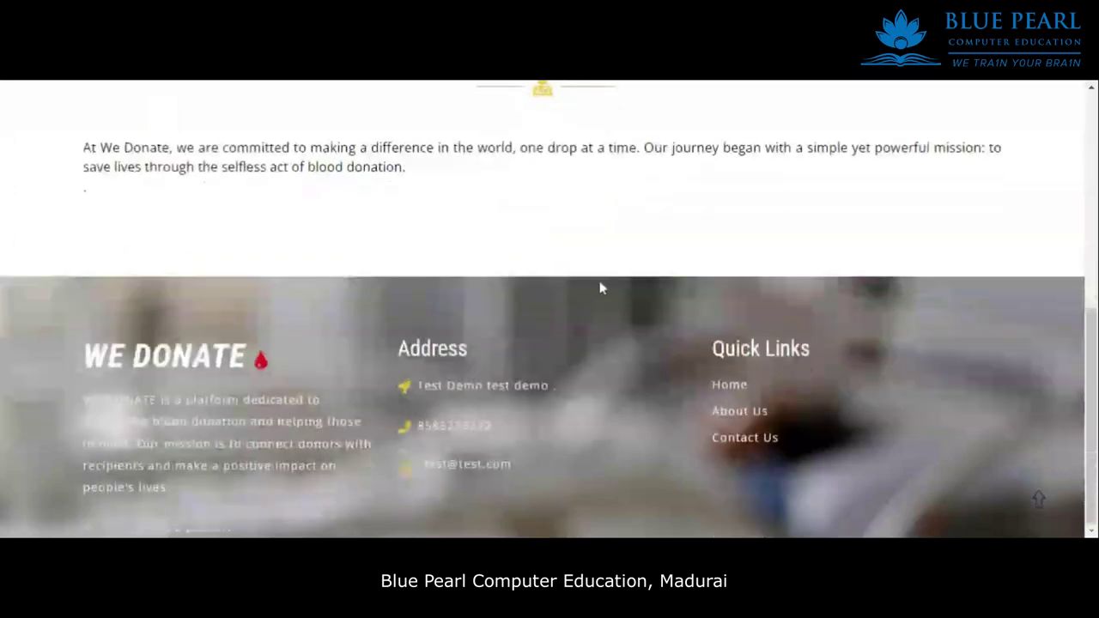
pyautogui.scroll(5, 506, 290)
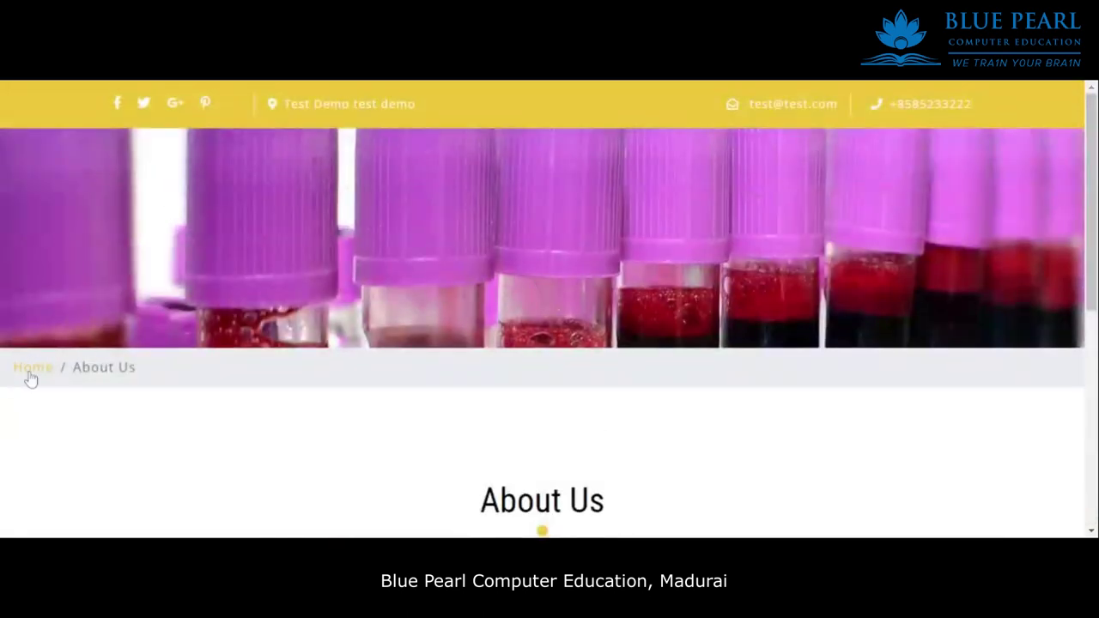
pyautogui.click(31, 371)
pyautogui.click(645, 164)
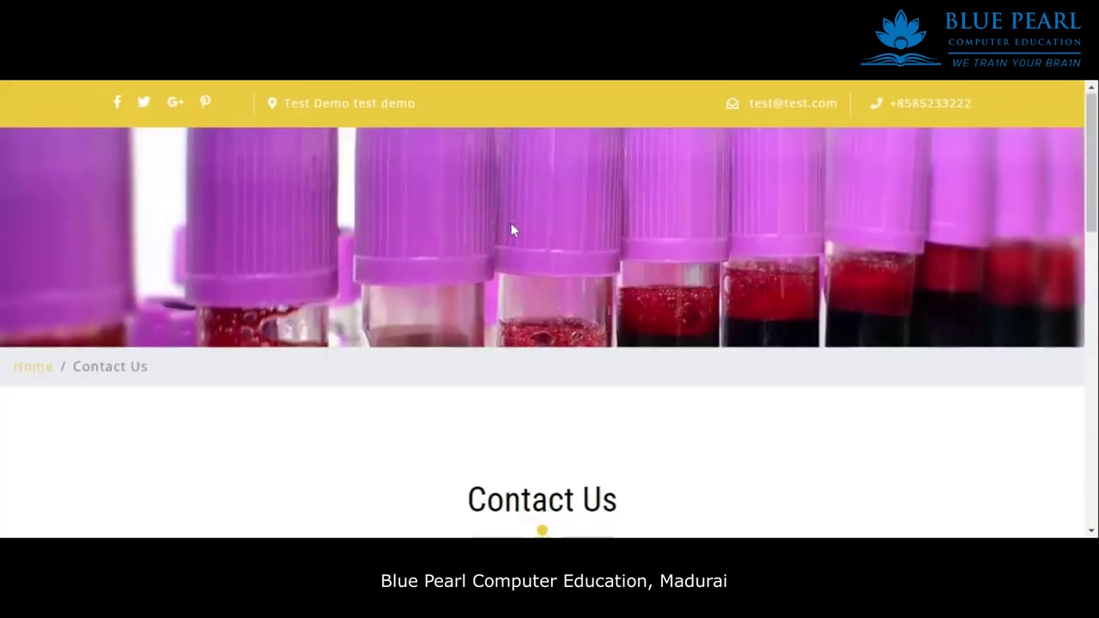
pyautogui.scroll(-5, 620, 305)
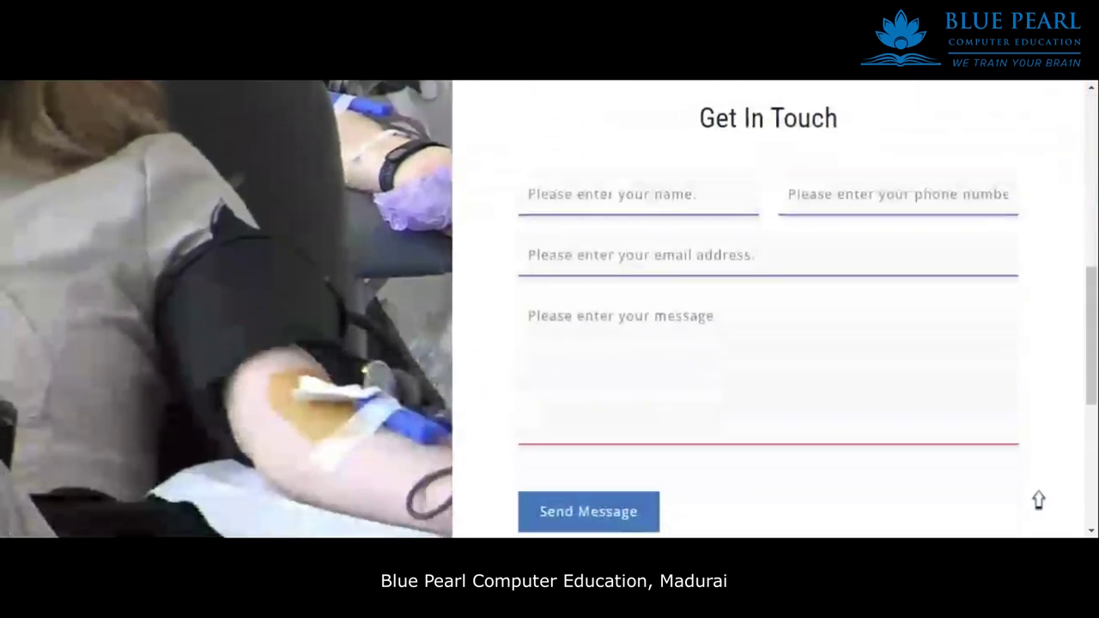
pyautogui.scroll(5, 327, 343)
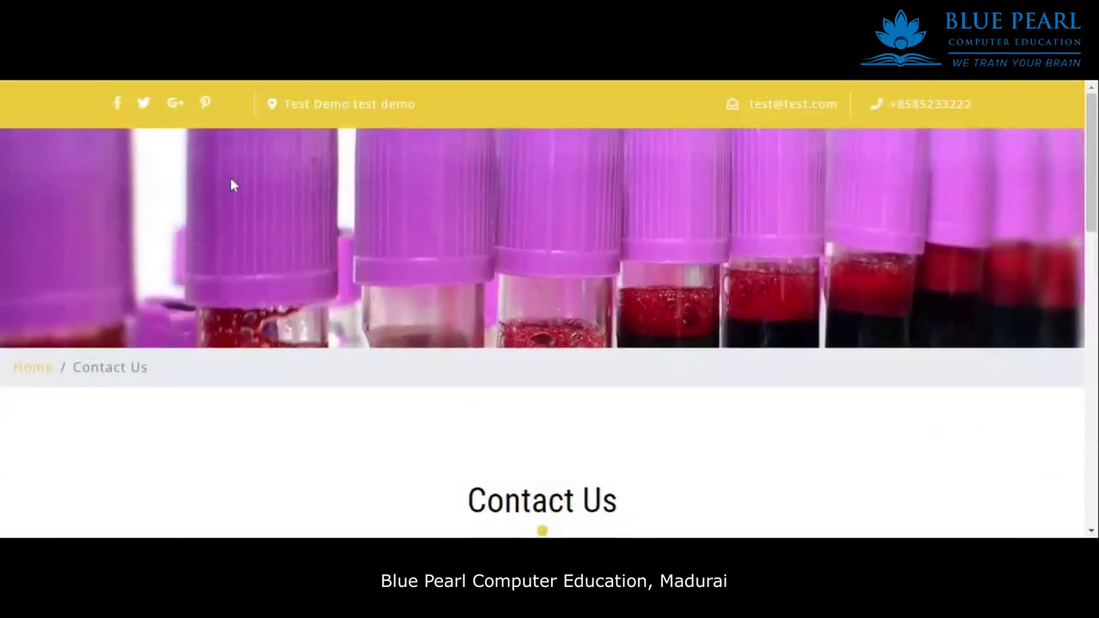
pyautogui.click(53, 361)
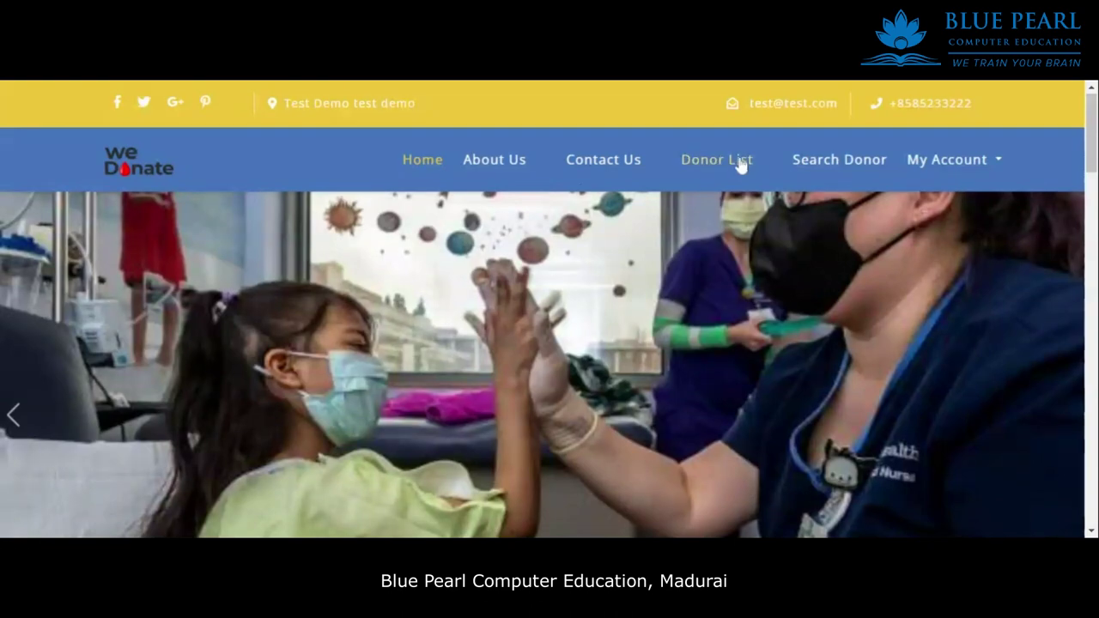
# Open the Blood Donor List and scroll through every donor card.
pyautogui.click(741, 164)
pyautogui.scroll(-5, 690, 197)
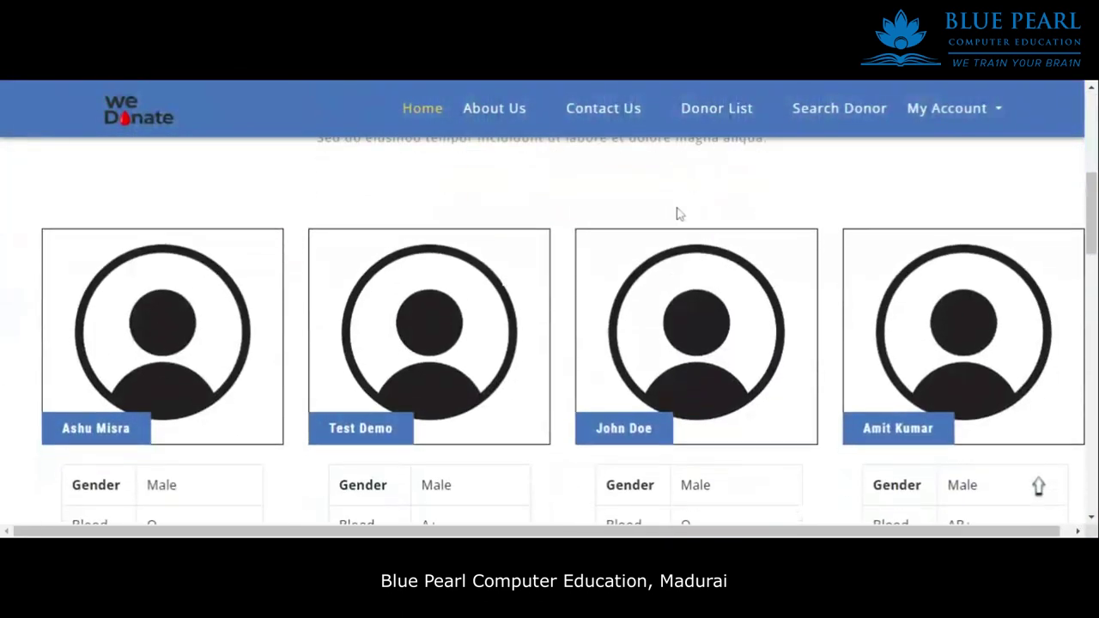
pyautogui.scroll(-8, 692, 202)
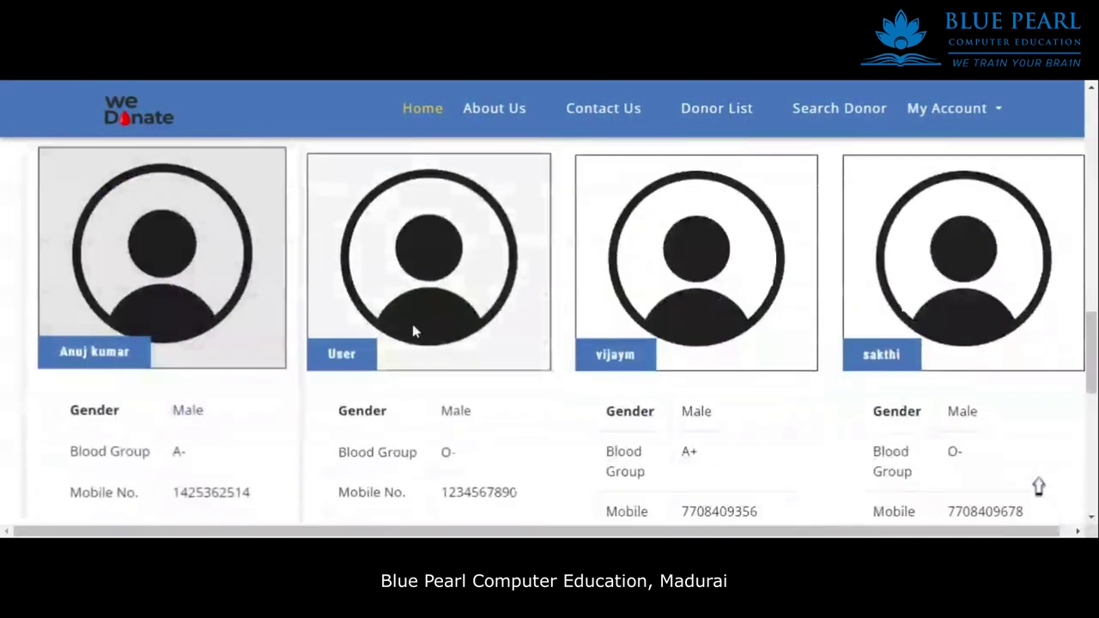
pyautogui.scroll(-5, 412, 323)
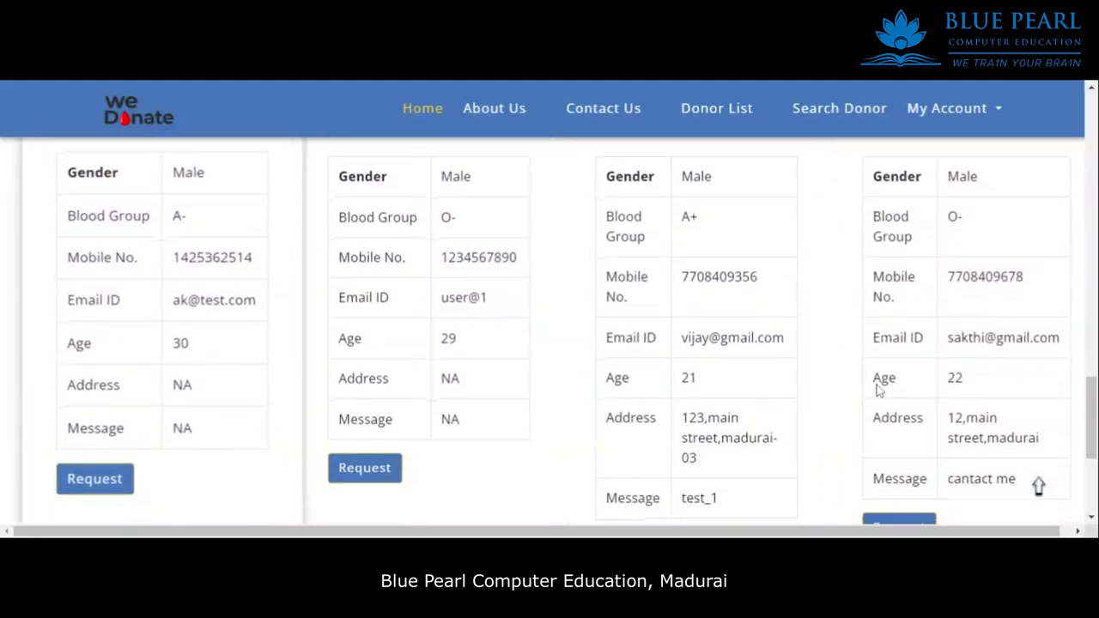
pyautogui.scroll(-2, 876, 382)
pyautogui.scroll(15, 776, 361)
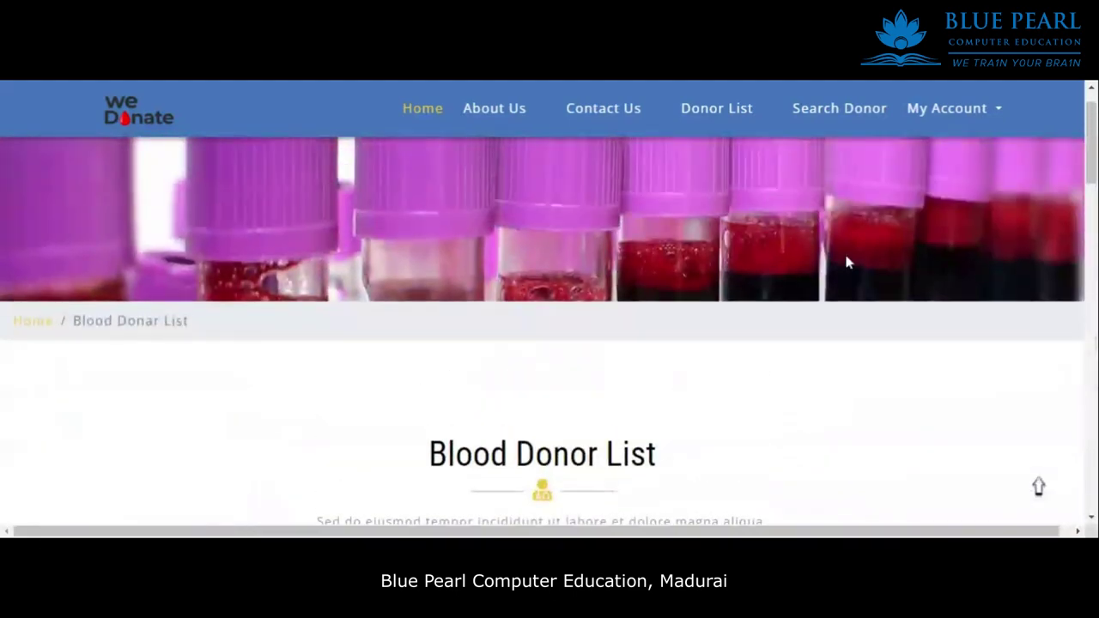
pyautogui.scroll(1, 846, 262)
# Search donors with the default Blood Group and review the two A+ donor cards.
pyautogui.click(841, 171)
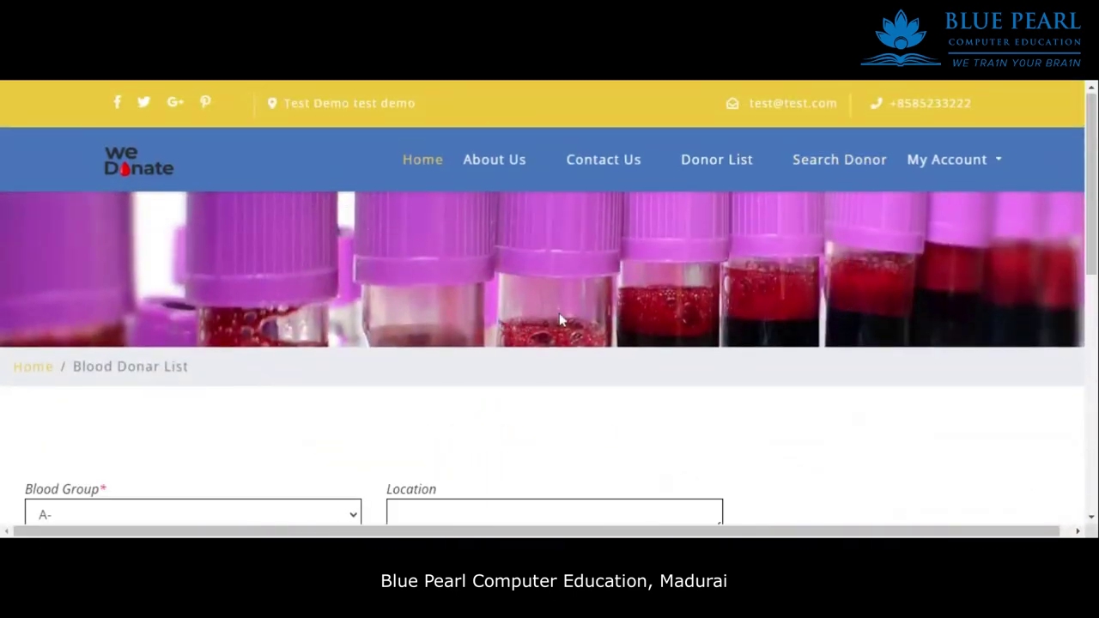
pyautogui.scroll(-3, 559, 312)
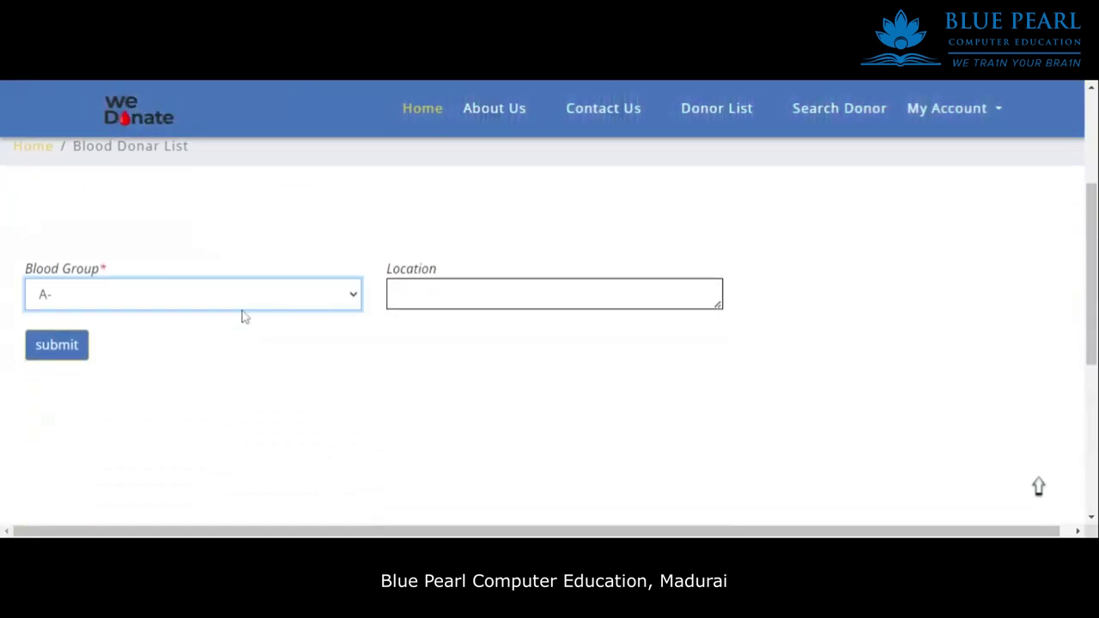
pyautogui.click(56, 345)
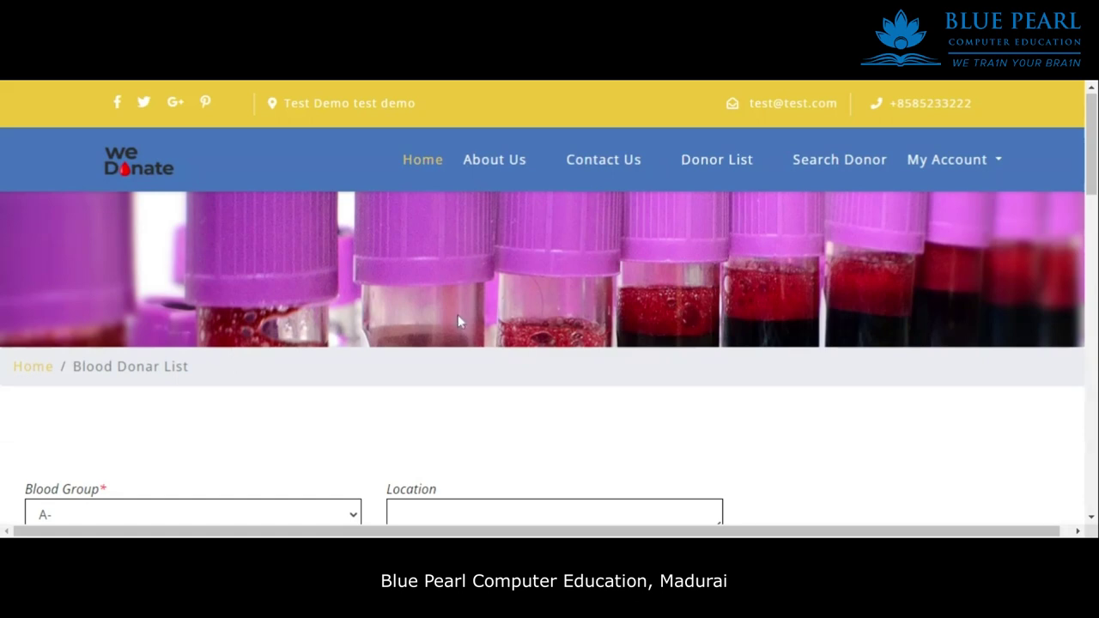
pyautogui.scroll(-5, 469, 312)
pyautogui.scroll(-5, 474, 312)
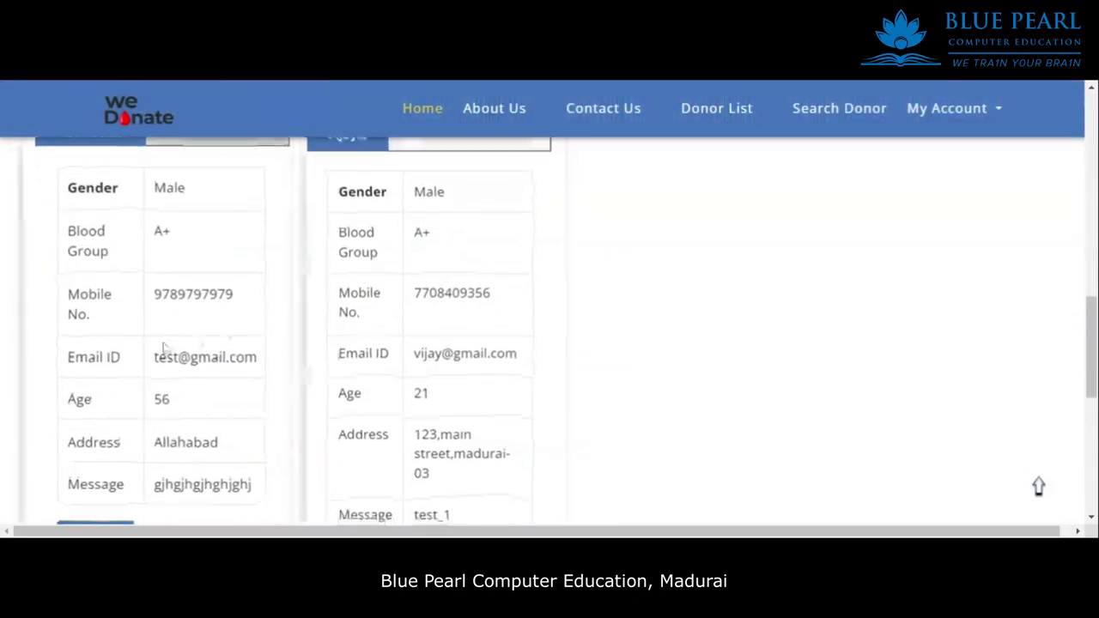
pyautogui.scroll(-3, 441, 361)
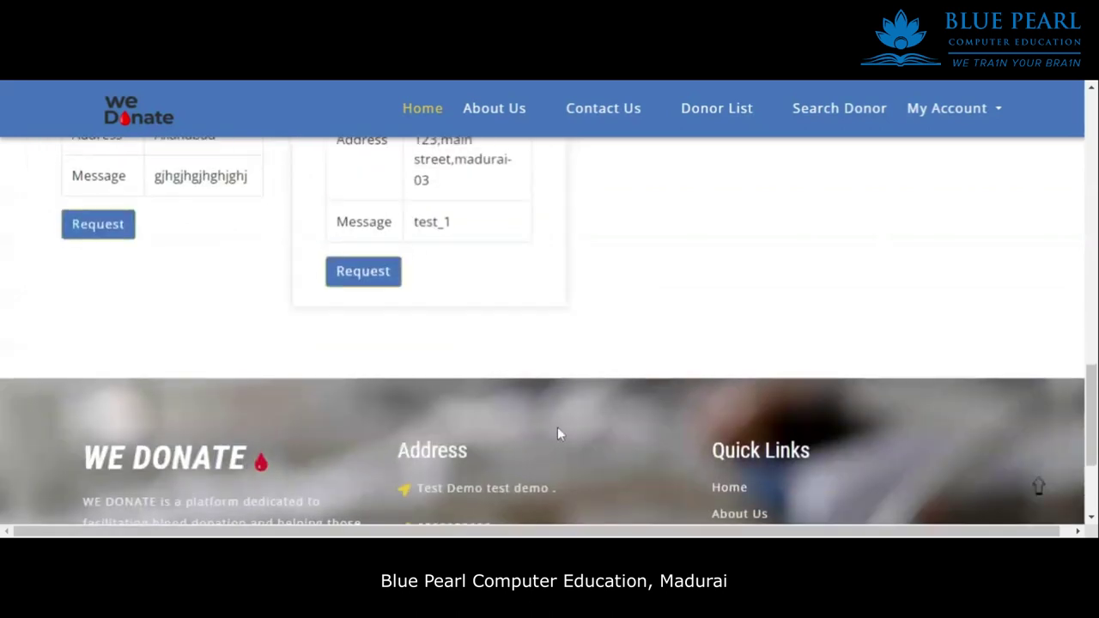
pyautogui.scroll(3, 469, 300)
pyautogui.scroll(-3, 495, 277)
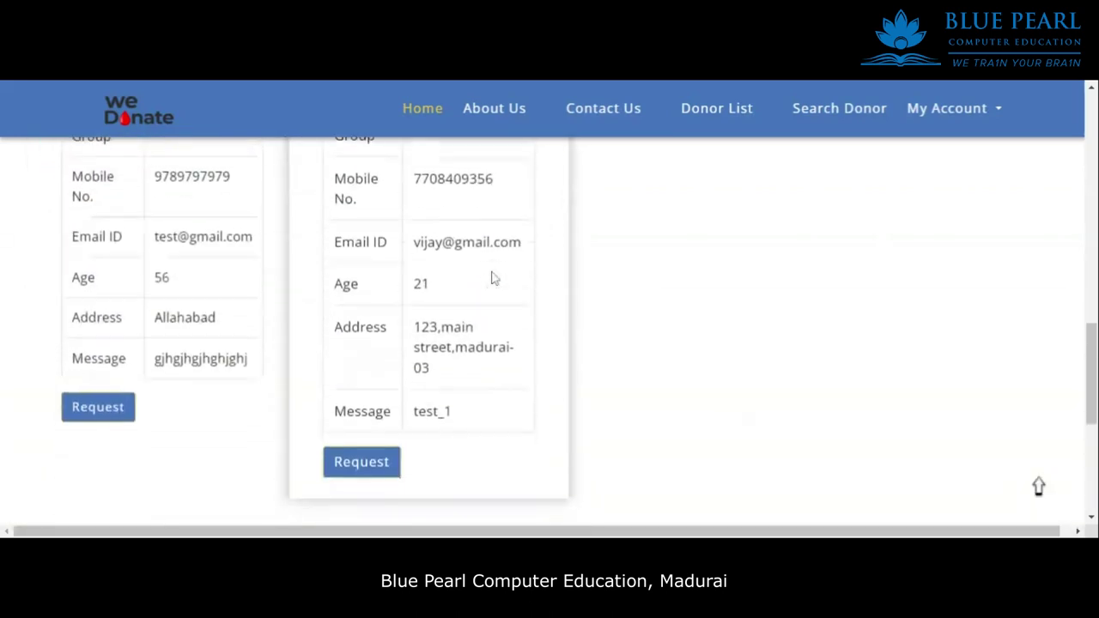
# Open the Request form and enter the requester's name, phone number and e-mail address.
pyautogui.click(361, 446)
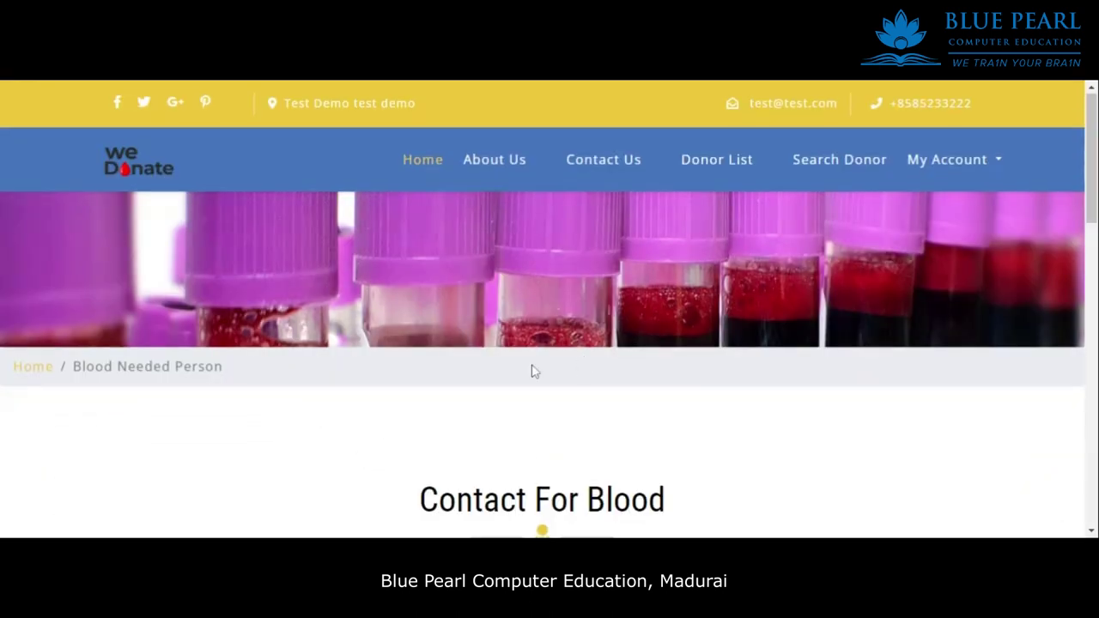
pyautogui.scroll(-5, 584, 339)
pyautogui.scroll(3, 620, 296)
pyautogui.scroll(-1, 620, 295)
pyautogui.write('sakthi')
pyautogui.click(849, 258)
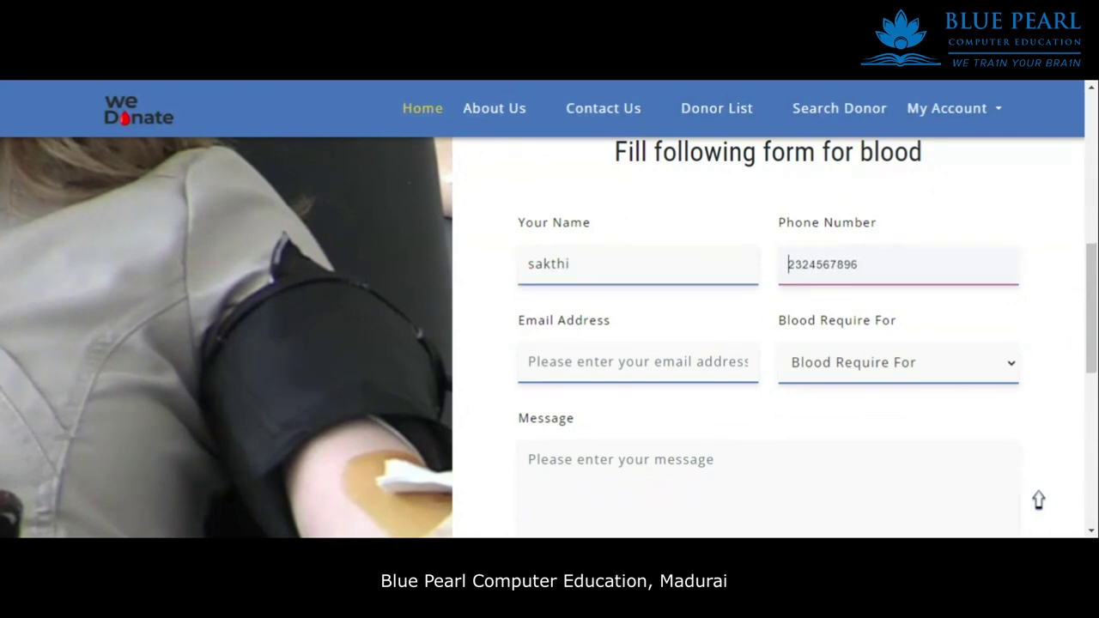
pyautogui.click(623, 361)
pyautogui.write('sakth')
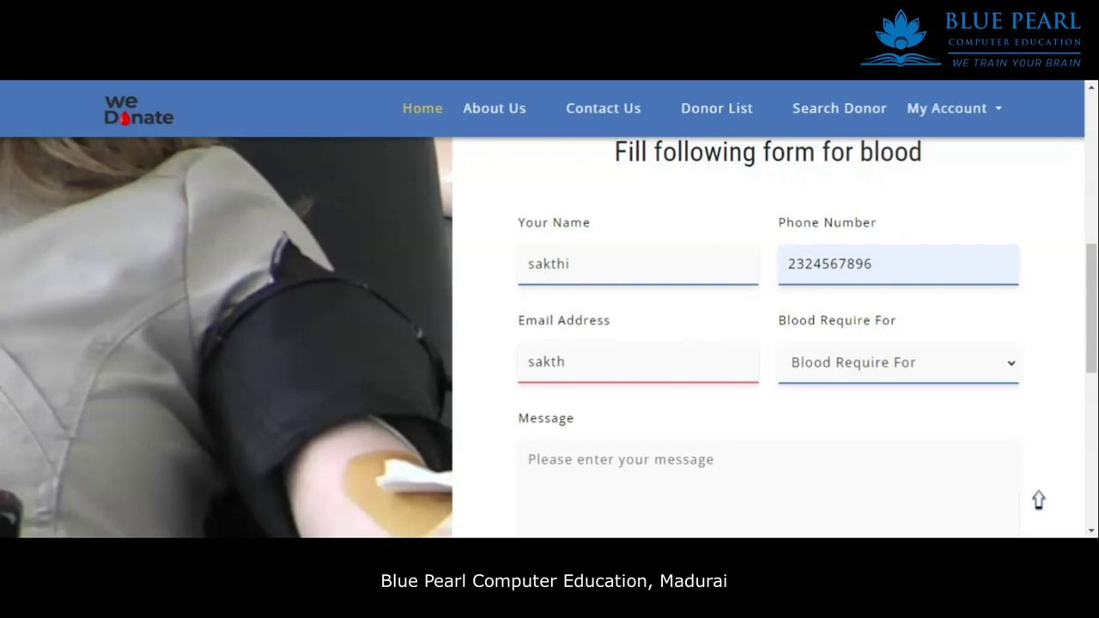
pyautogui.press('Down')
pyautogui.press('Return')
# Choose Brother under Blood Require For, write 'emergency' and send the request.
pyautogui.click(869, 385)
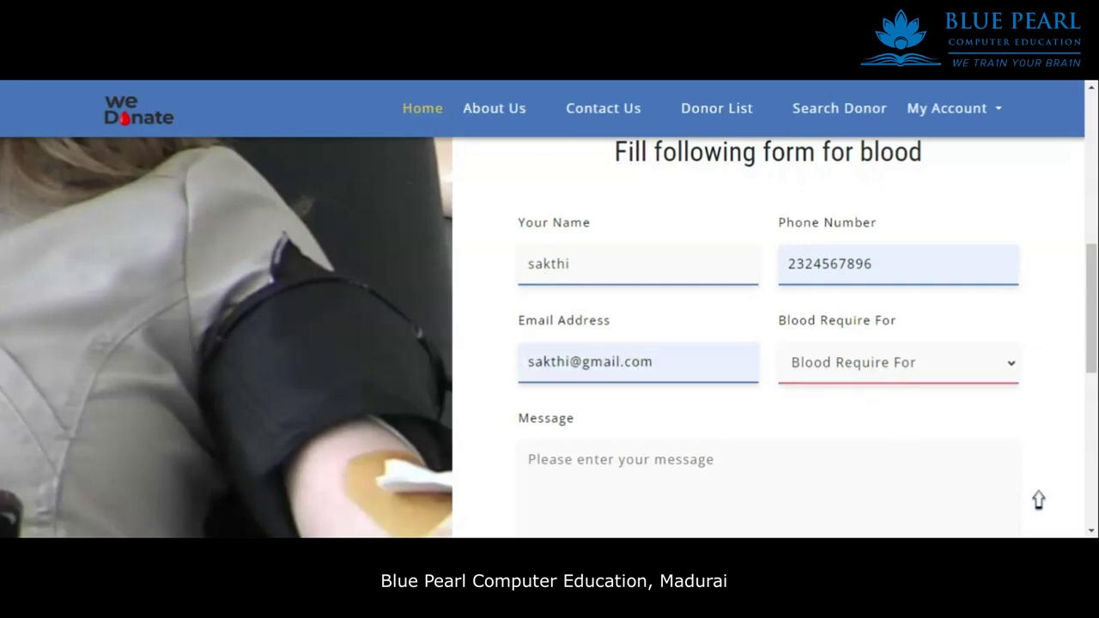
pyautogui.press('Down')
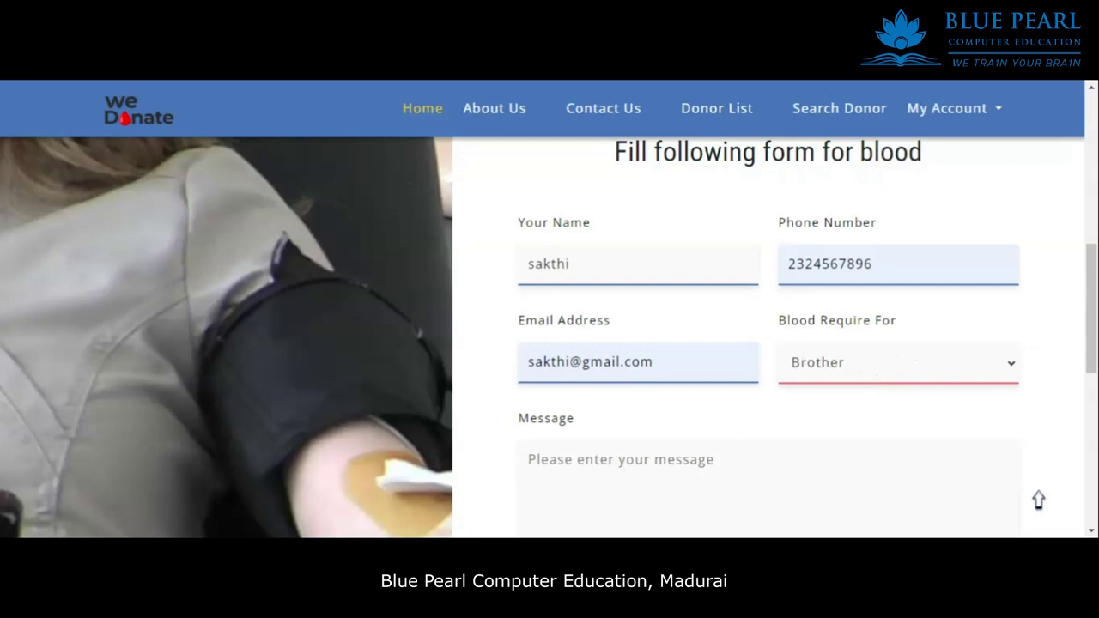
pyautogui.click(529, 460)
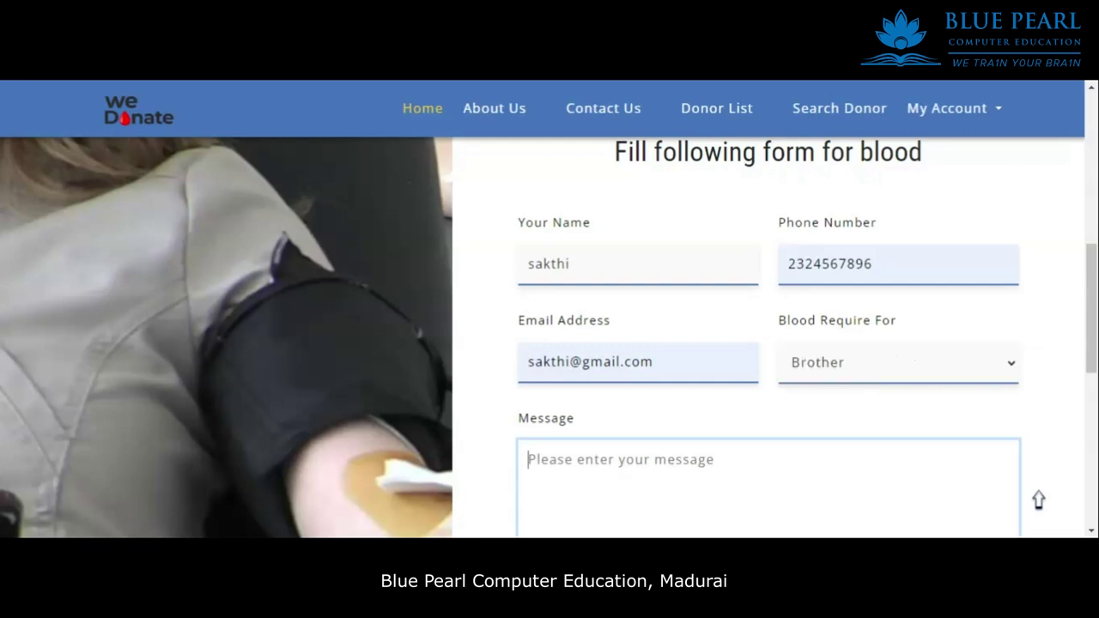
pyautogui.write('e')
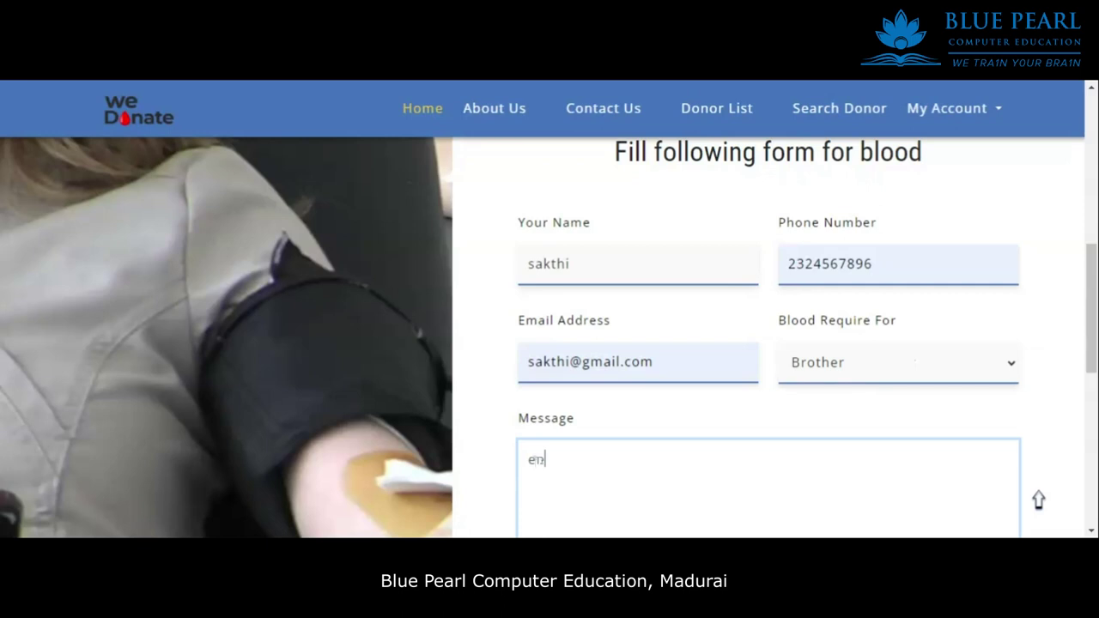
pyautogui.write('n')
pyautogui.press('BackSpace')
pyautogui.write('mergency')
pyautogui.scroll(-6, 662, 287)
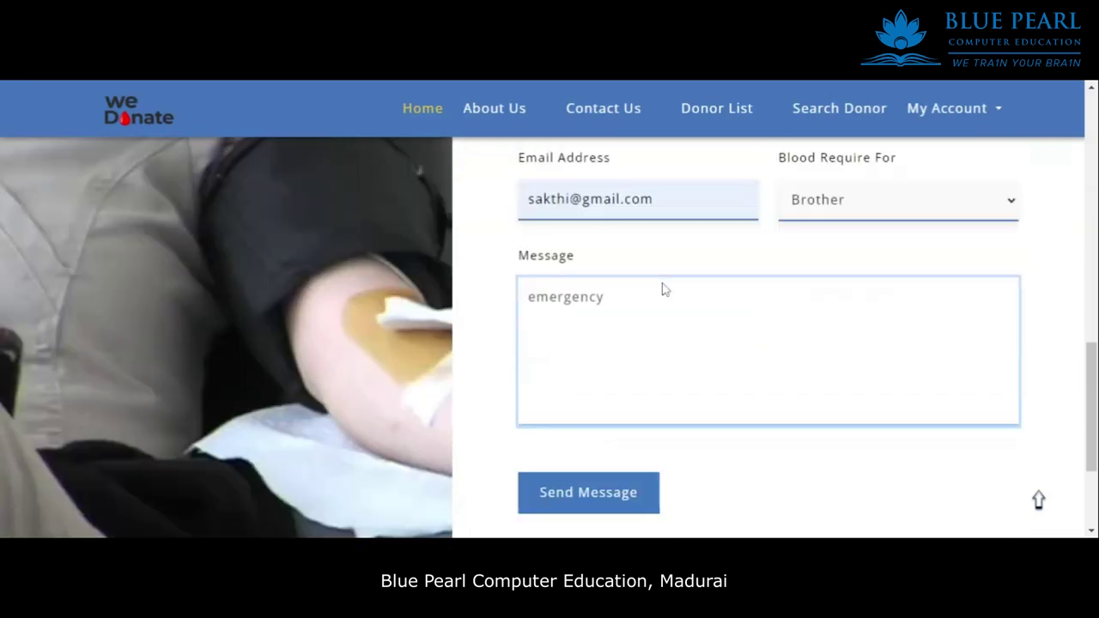
pyautogui.scroll(2, 663, 278)
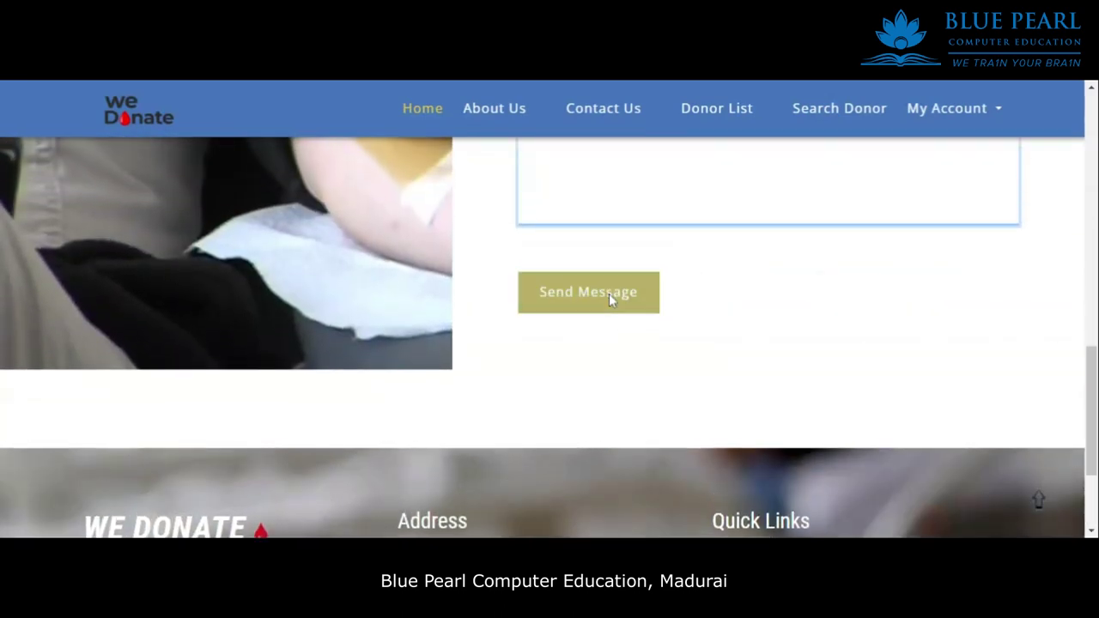
pyautogui.click(609, 293)
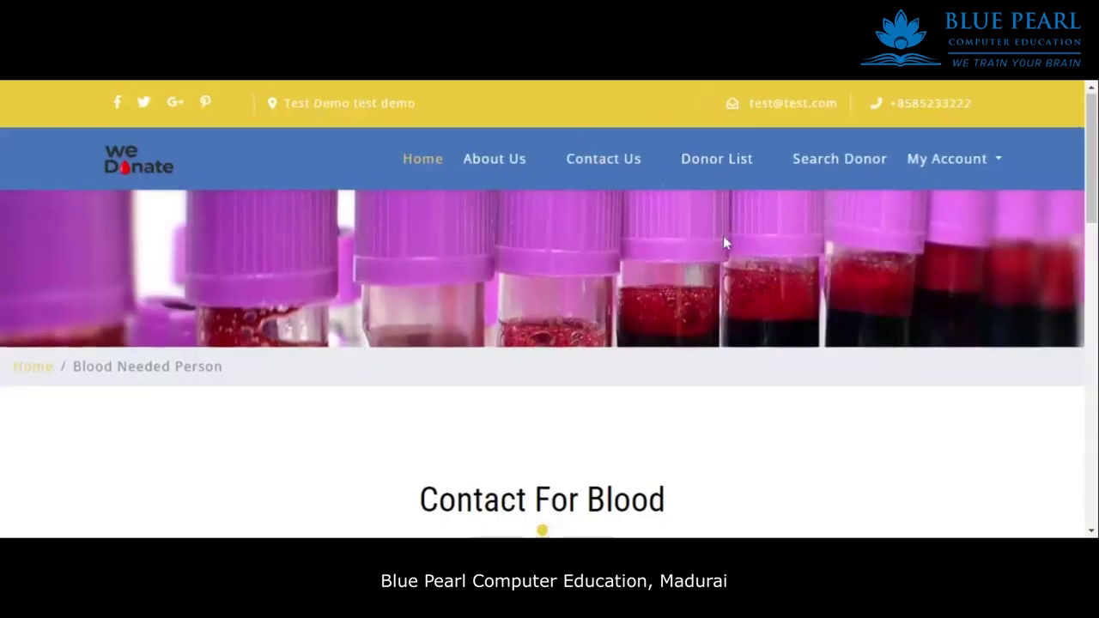
# Look over the donor search page.
pyautogui.scroll(-2, 777, 262)
pyautogui.scroll(2, 785, 258)
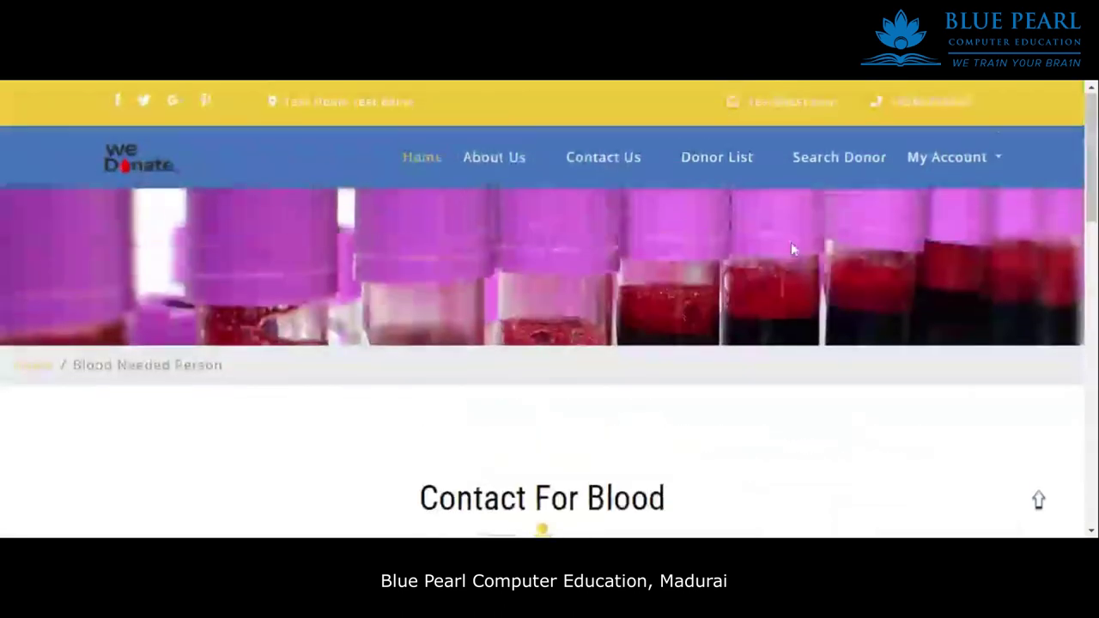
pyautogui.click(862, 162)
pyautogui.scroll(-5, 817, 240)
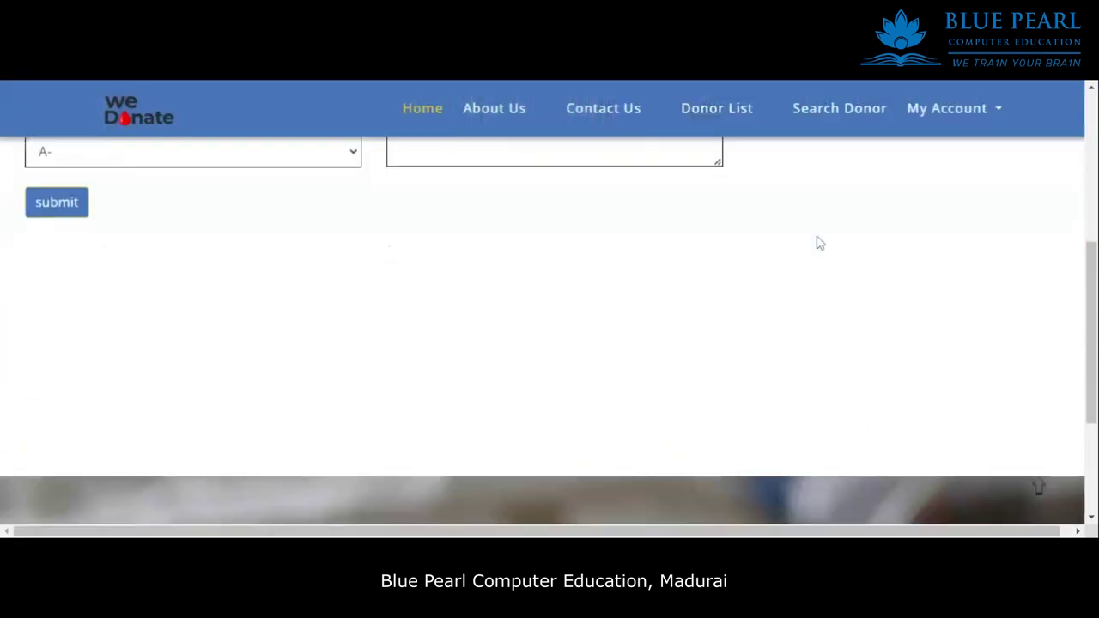
pyautogui.scroll(3, 843, 239)
pyautogui.scroll(3, 844, 238)
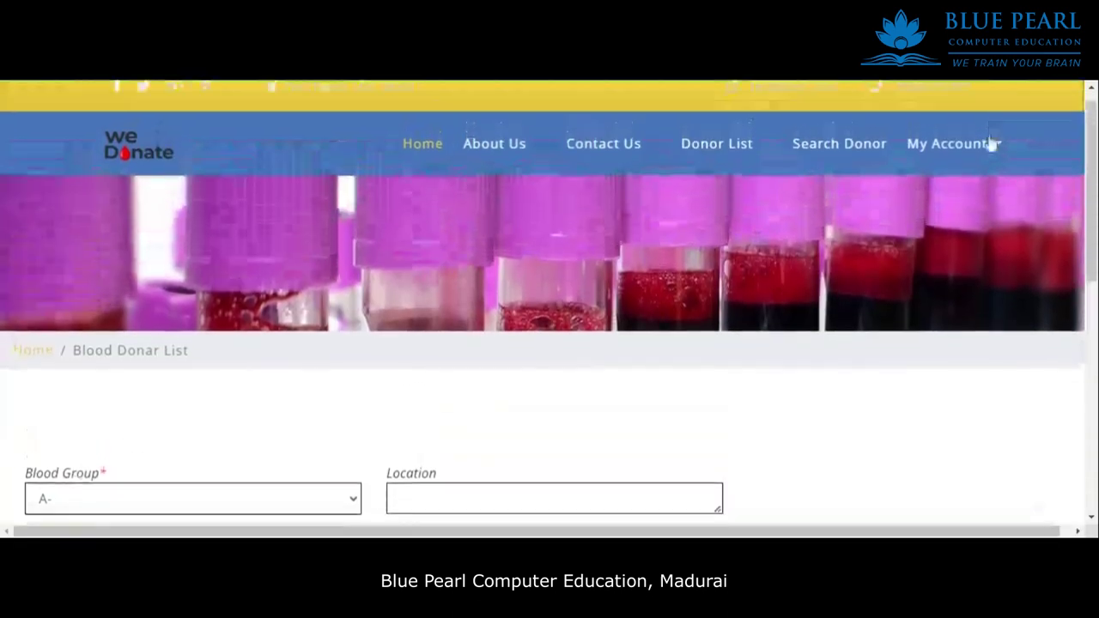
# Open the donor's own profile and scroll through its fields.
pyautogui.click(979, 147)
pyautogui.click(934, 191)
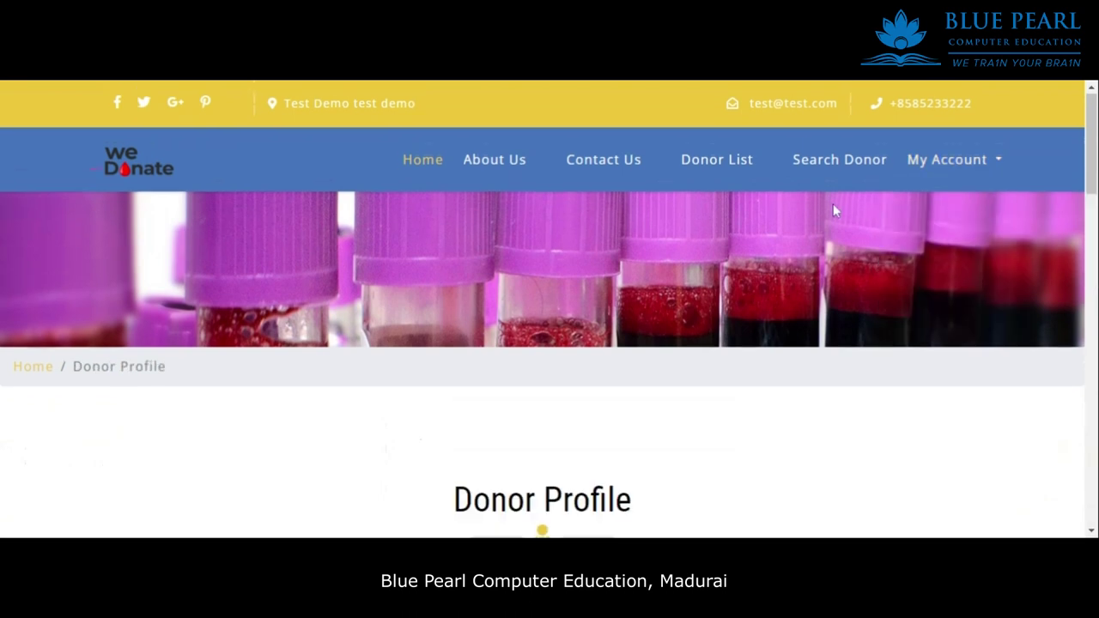
pyautogui.scroll(-5, 728, 290)
pyautogui.scroll(-3, 728, 290)
pyautogui.scroll(3, 728, 290)
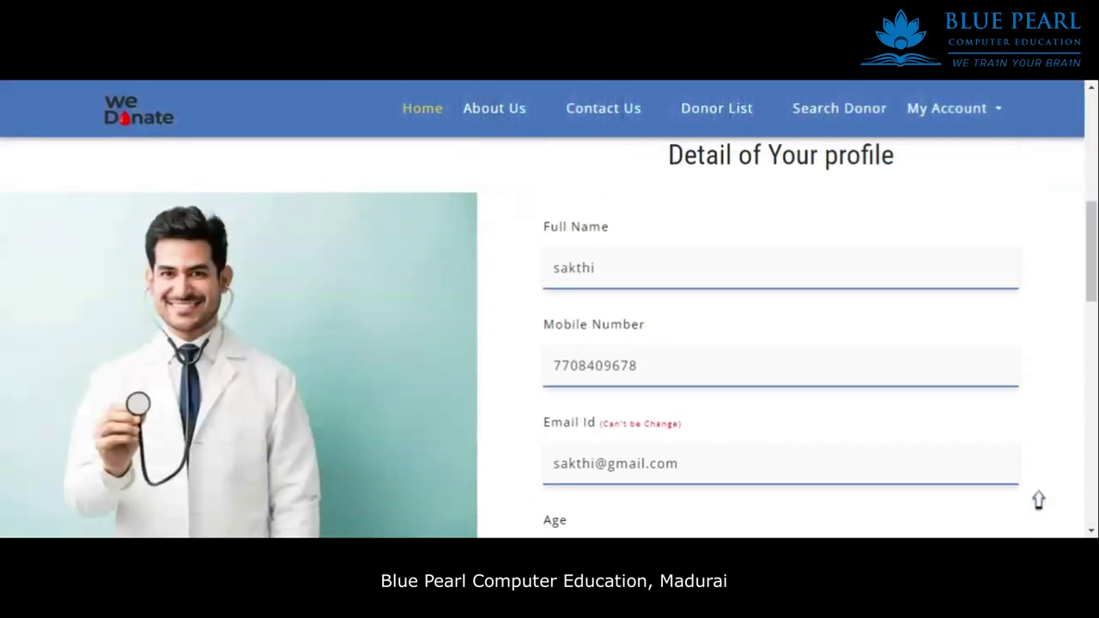
pyautogui.moveTo(596, 308); pyautogui.dragTo(540, 319)
pyautogui.scroll(-3, 695, 255)
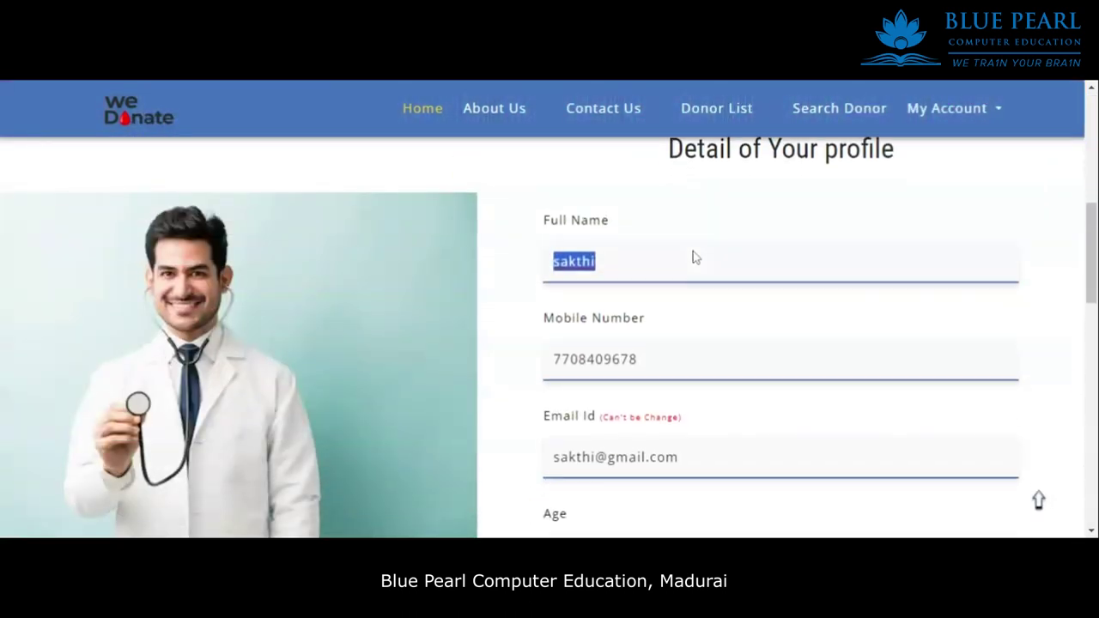
pyautogui.scroll(-5, 771, 284)
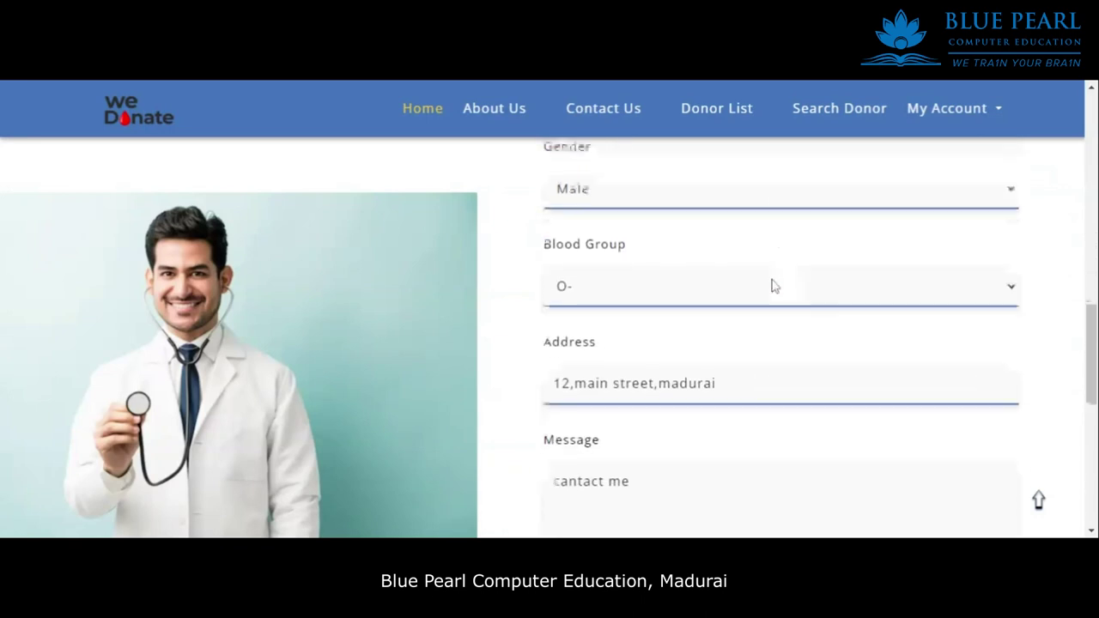
pyautogui.scroll(3, 769, 309)
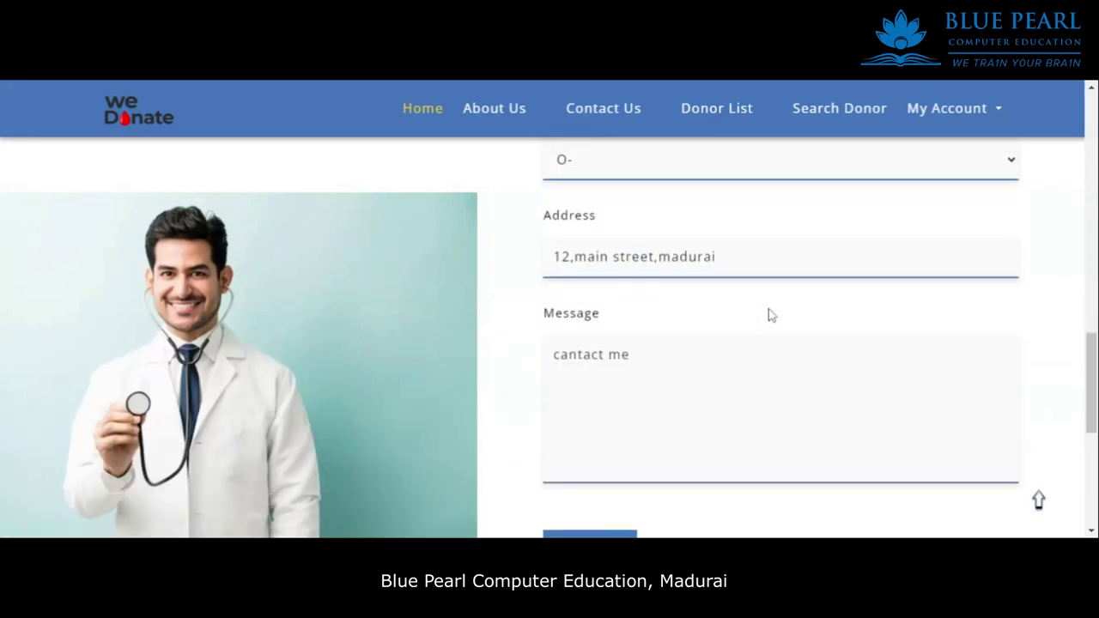
pyautogui.scroll(5, 771, 314)
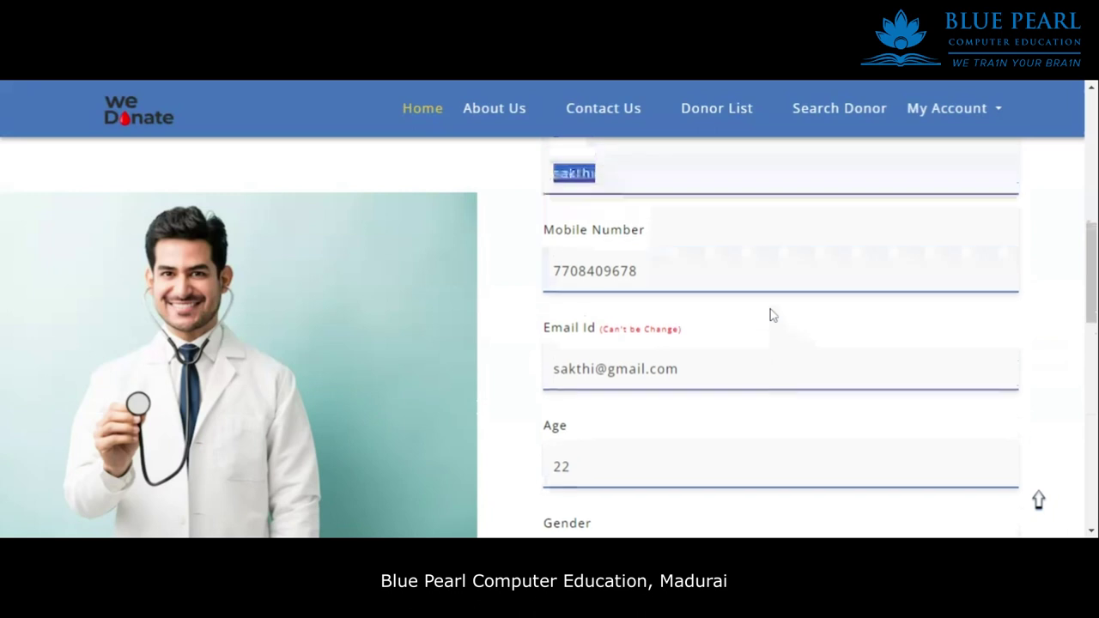
pyautogui.scroll(1, 785, 287)
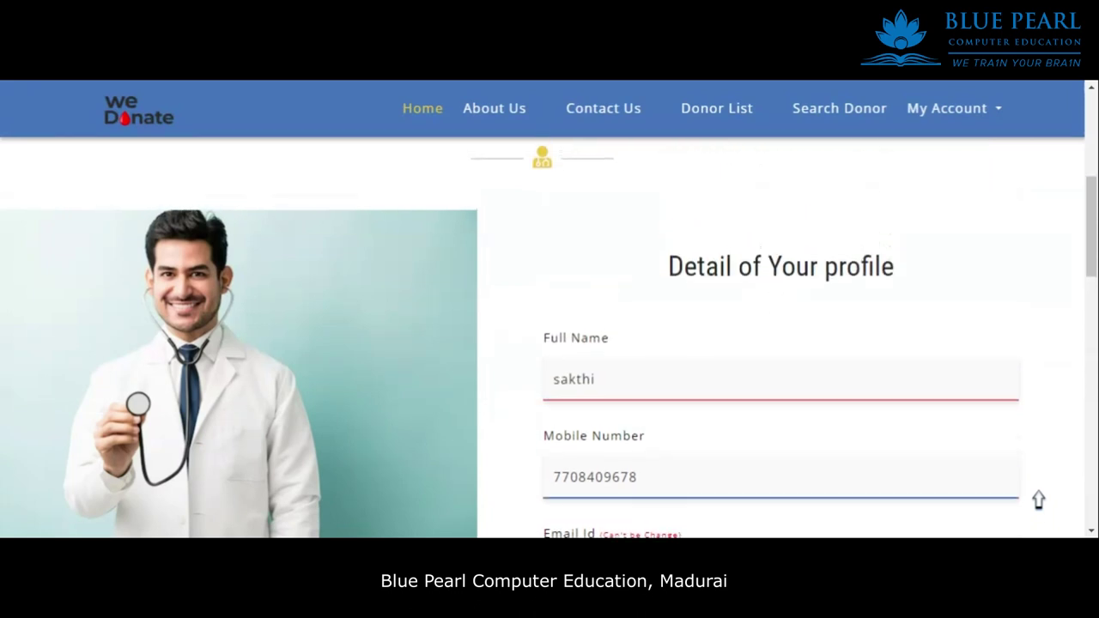
# Edit the donor's full name and replace the mobile number.
pyautogui.write('guru')
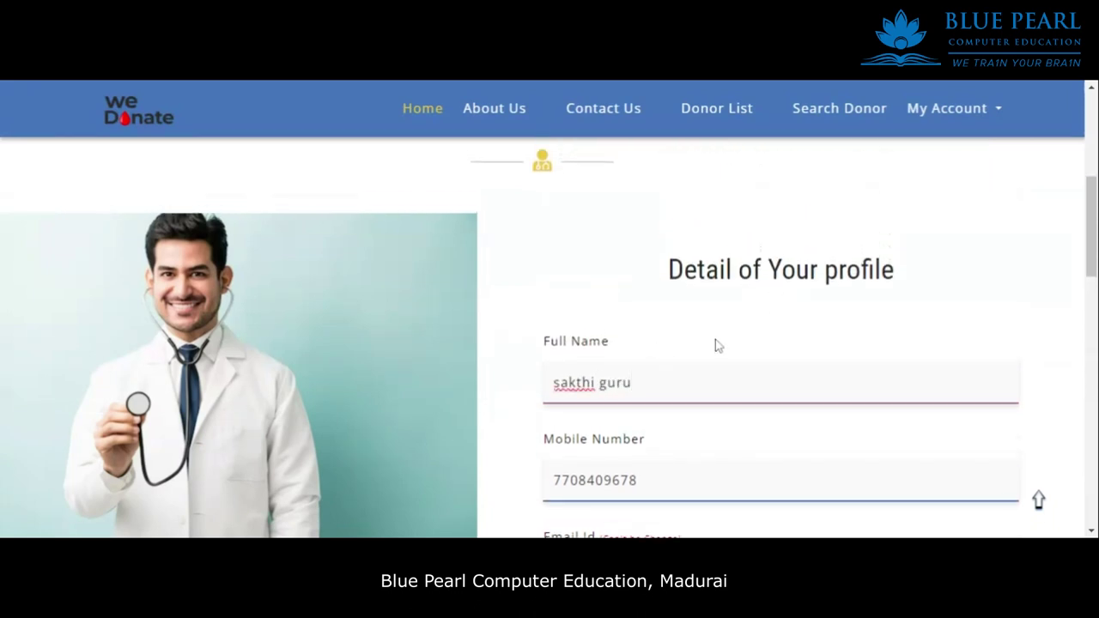
pyautogui.scroll(-2, 718, 346)
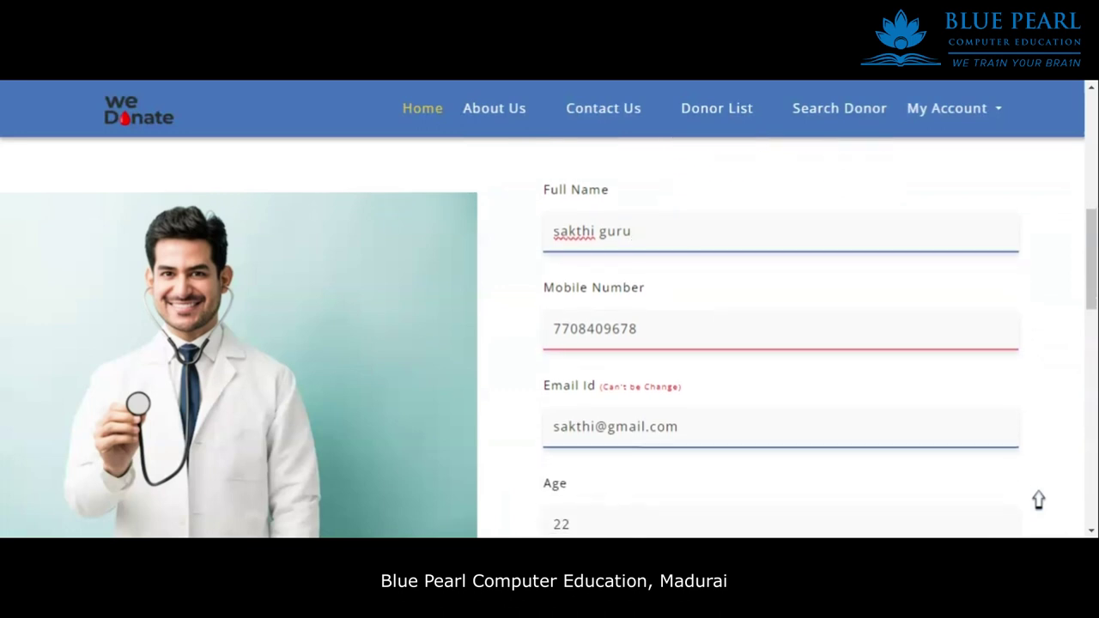
pyautogui.press('Tab')
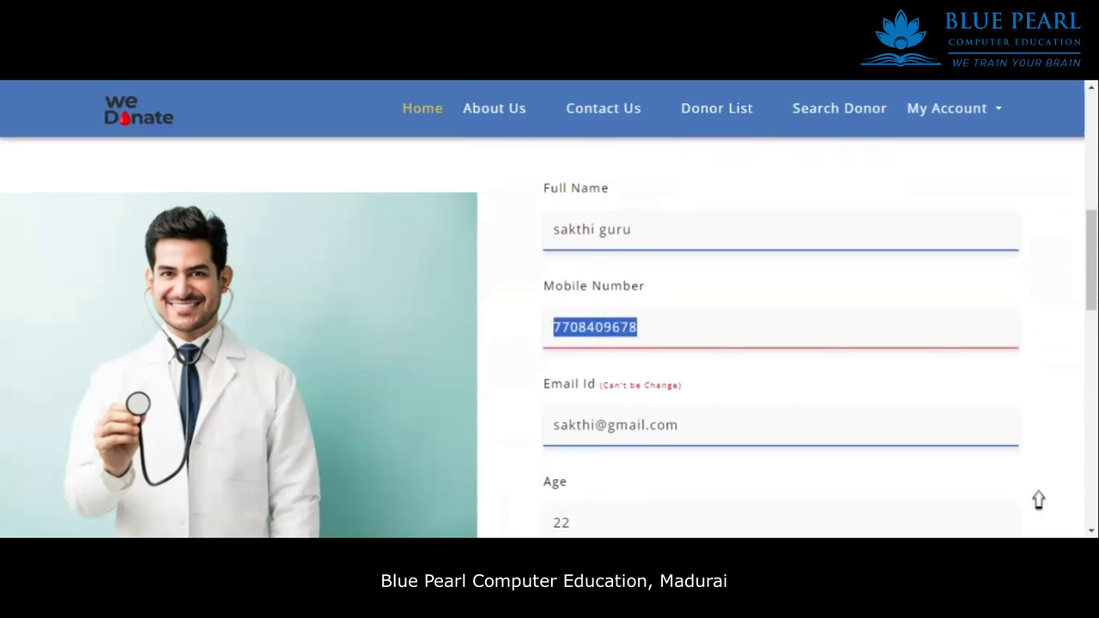
pyautogui.write('98765')
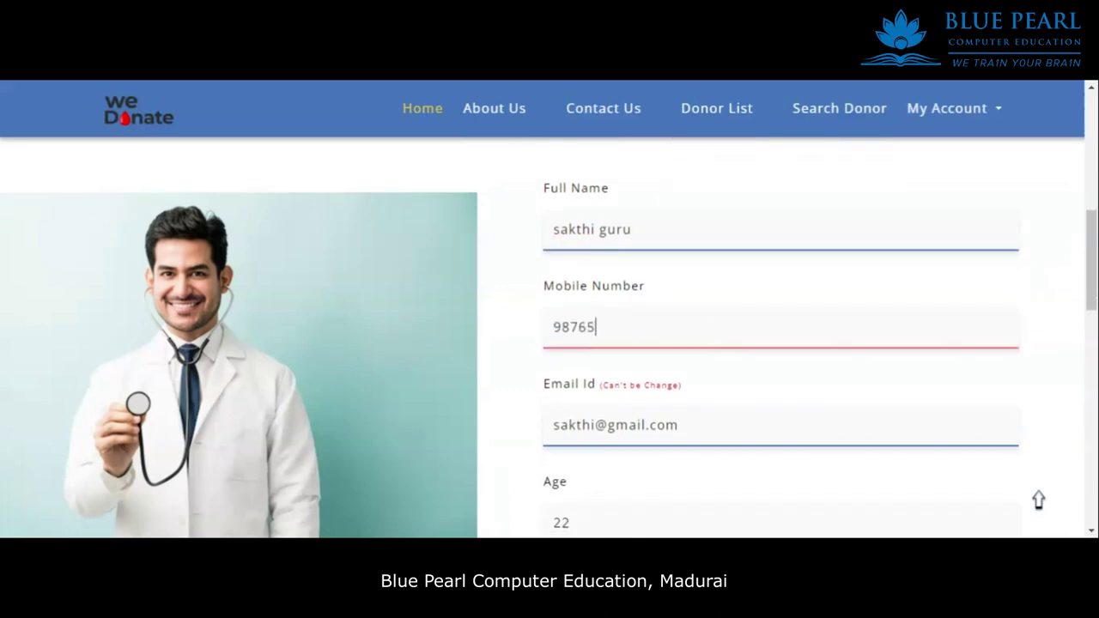
pyautogui.write('46789')
pyautogui.scroll(-3, 830, 289)
pyautogui.scroll(1, 757, 295)
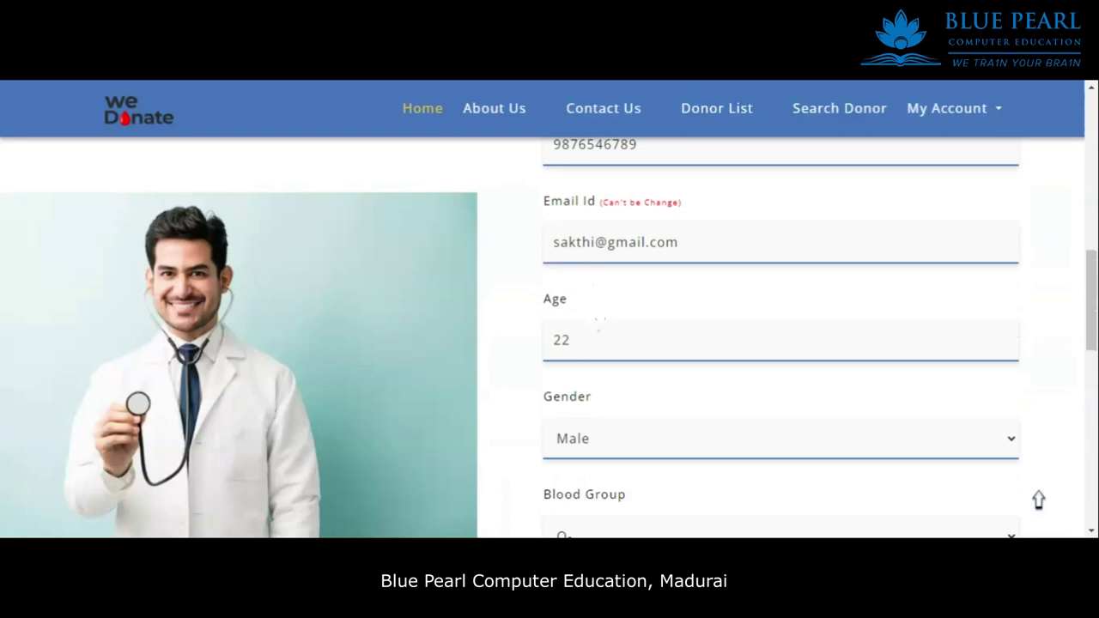
# Confirm the email address can't be changed and delete the age's last digit.
pyautogui.moveTo(699, 211); pyautogui.dragTo(599, 208)
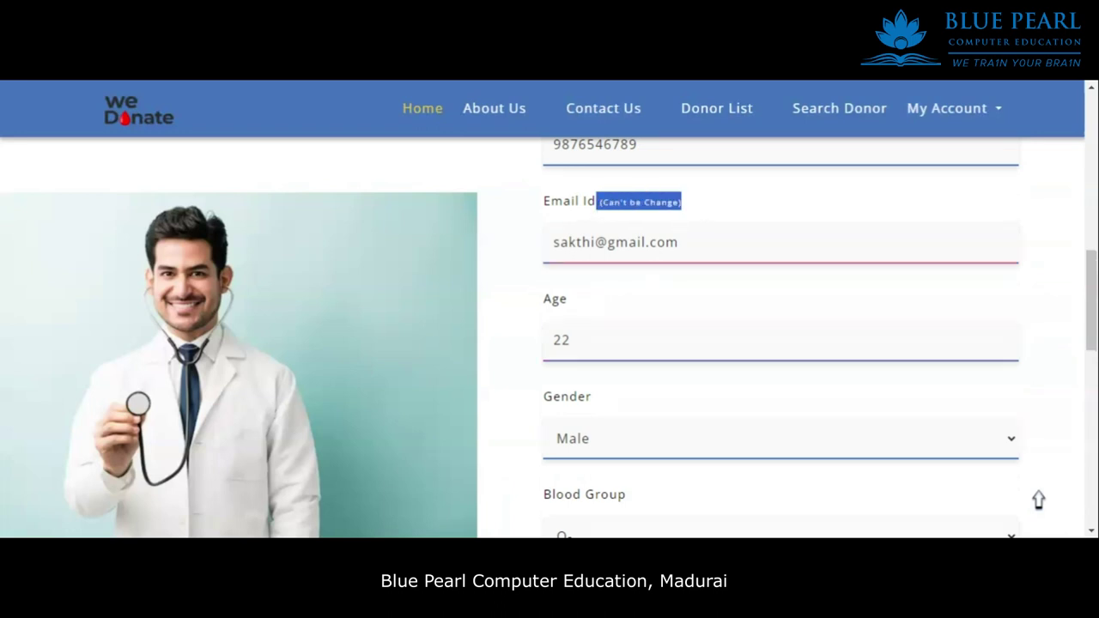
pyautogui.click(711, 277)
pyautogui.moveTo(650, 242); pyautogui.dragTo(671, 313)
pyautogui.click(572, 340)
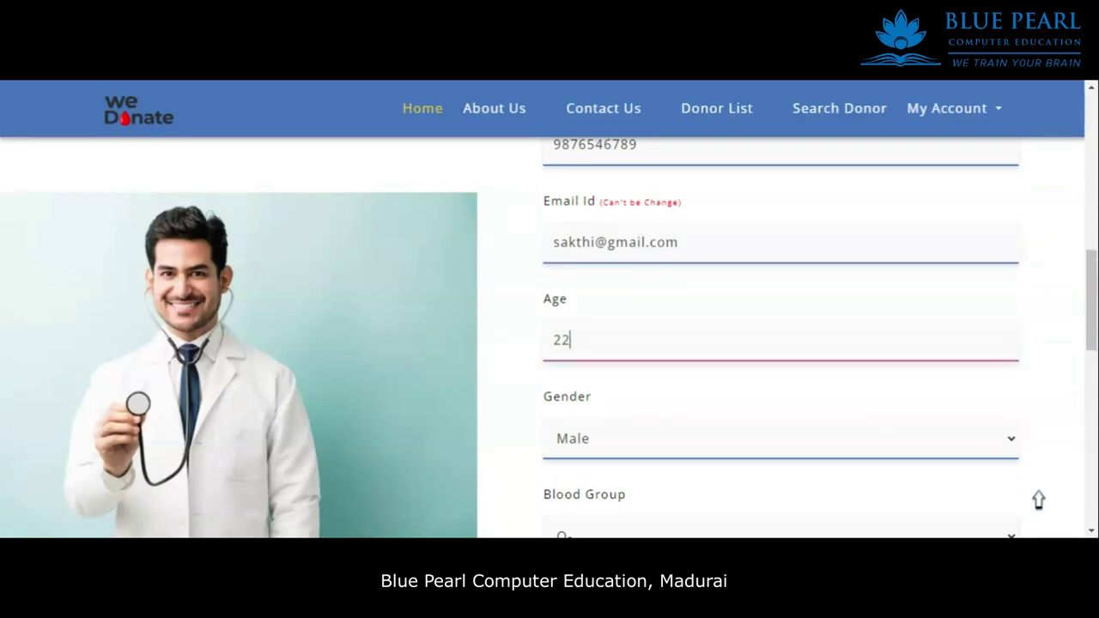
pyautogui.press('BackSpace')
# Change the blood group from O- to AB- and update the profile.
pyautogui.scroll(-2, 677, 352)
pyautogui.click(587, 403)
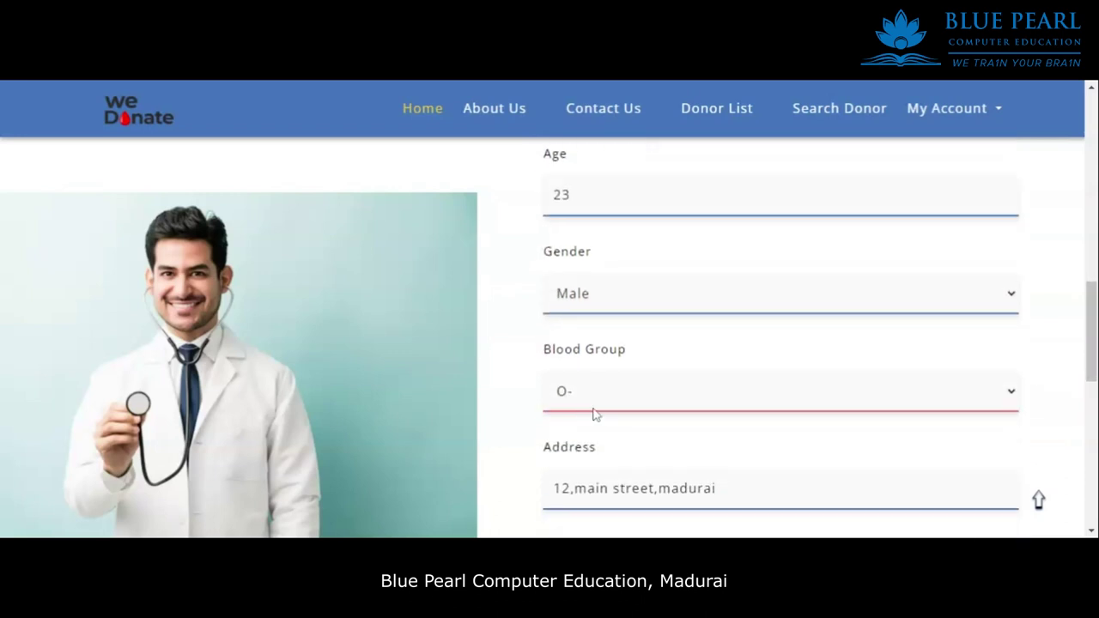
pyautogui.click(626, 400)
pyautogui.scroll(-3, 633, 401)
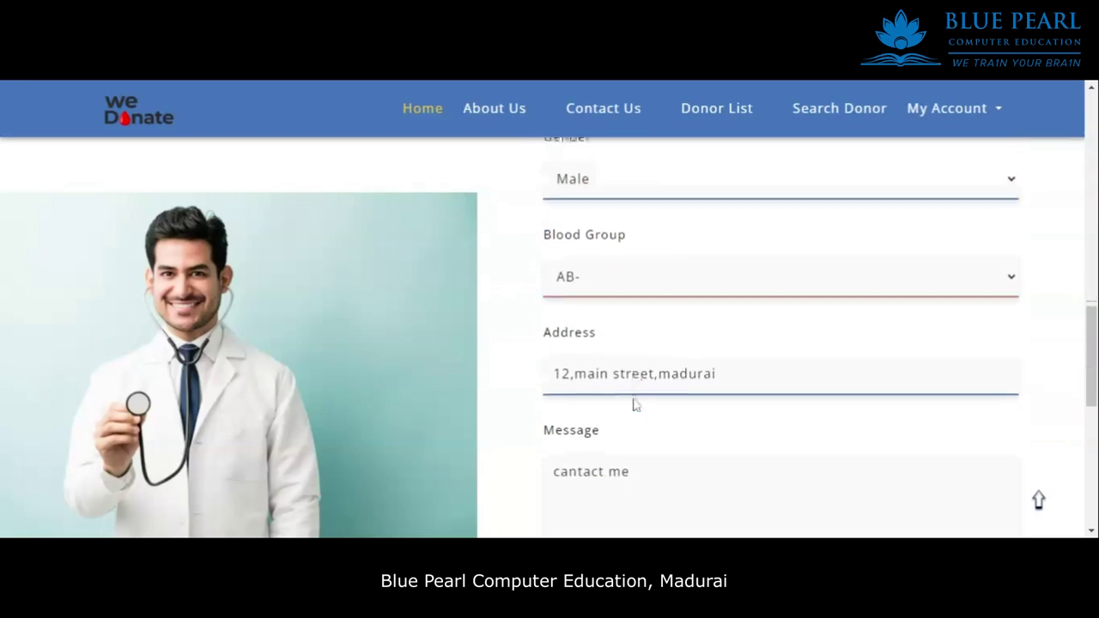
pyautogui.scroll(-1, 650, 449)
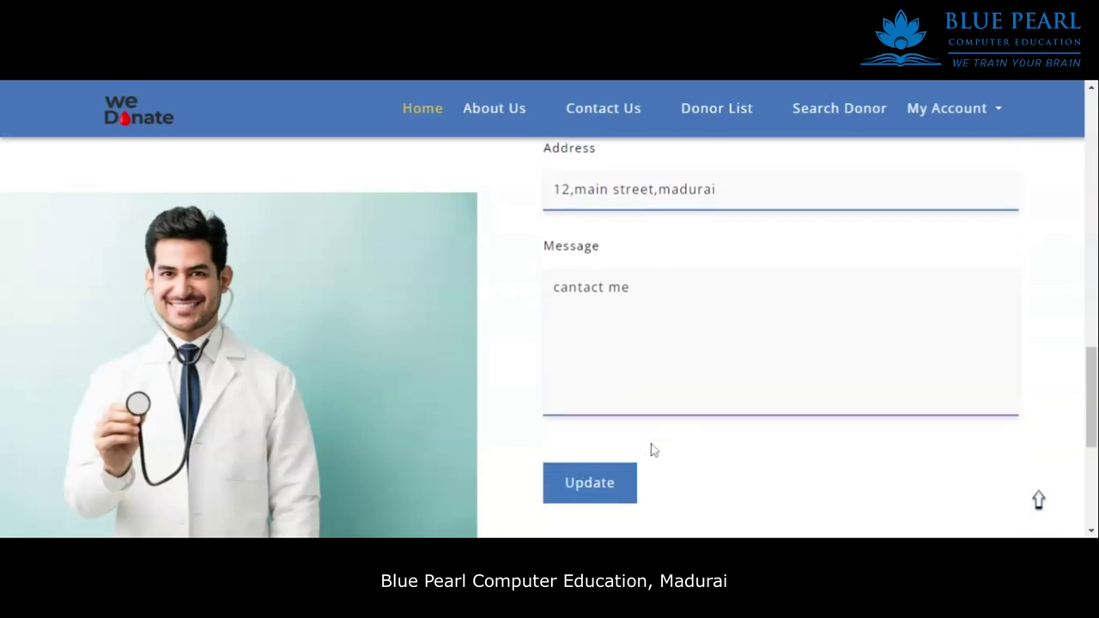
pyautogui.click(584, 486)
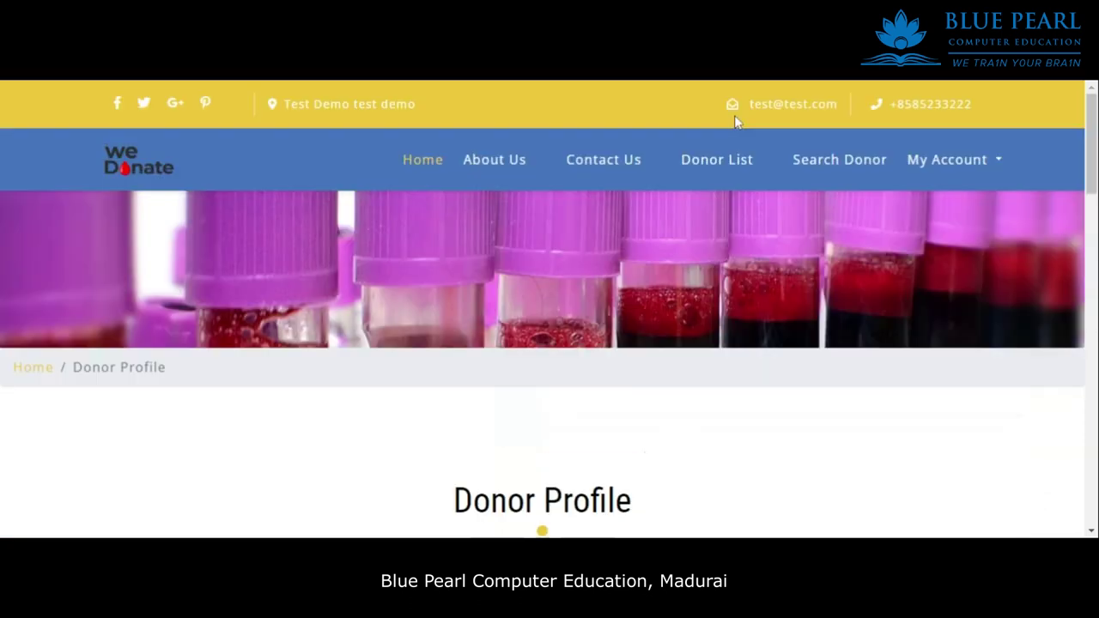
# Review the reloaded Donor Profile page.
pyautogui.scroll(-6, 780, 301)
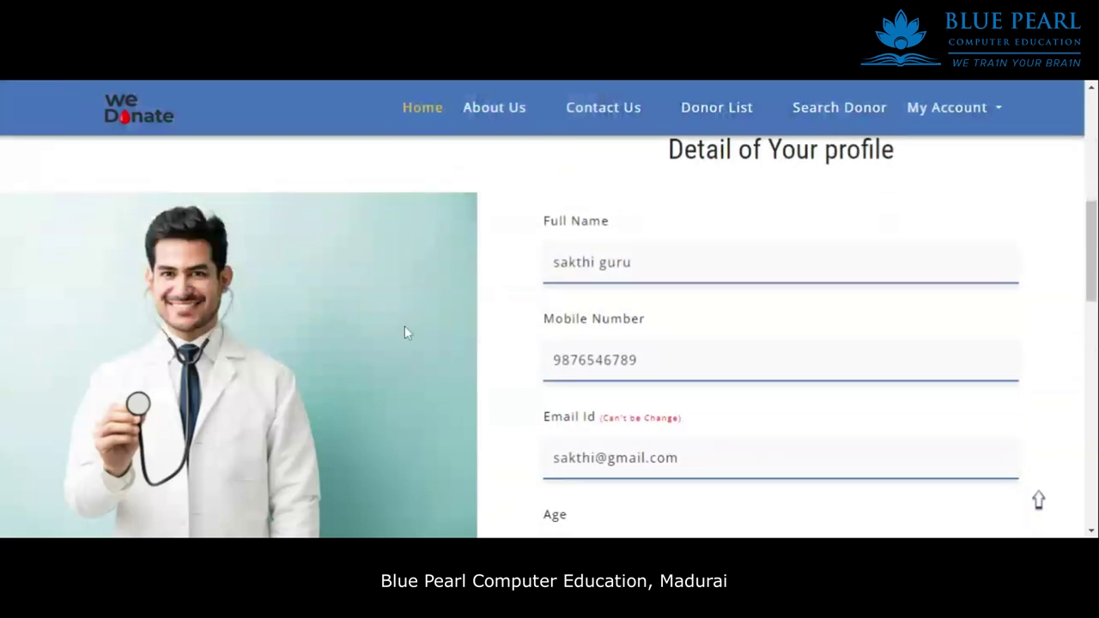
pyautogui.moveTo(630, 255); pyautogui.dragTo(620, 272)
pyautogui.scroll(-4, 731, 275)
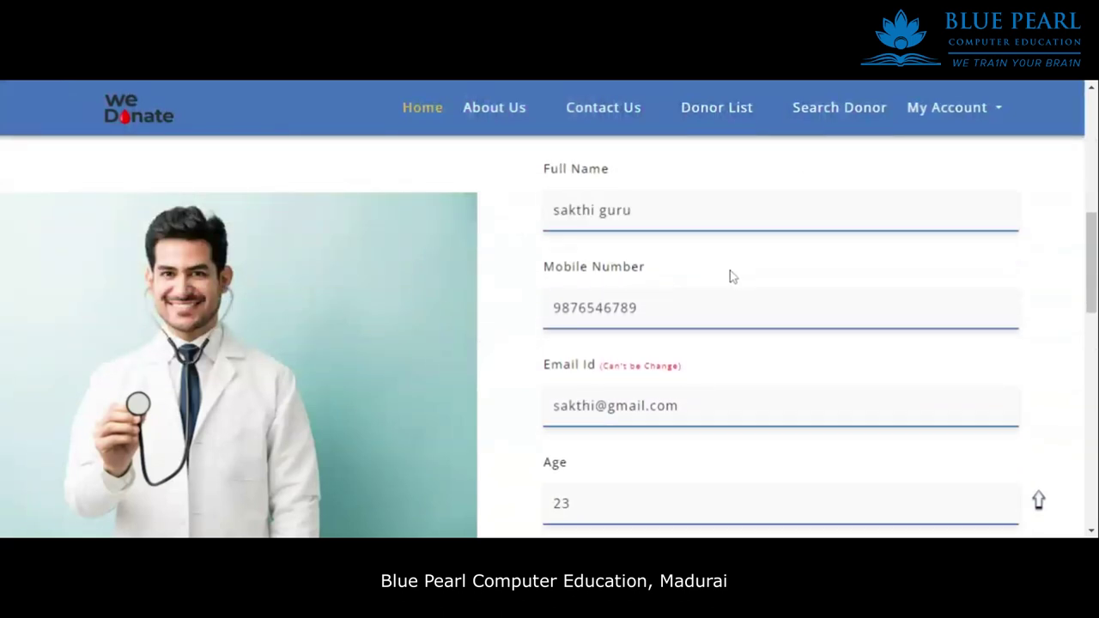
pyautogui.scroll(-4, 736, 279)
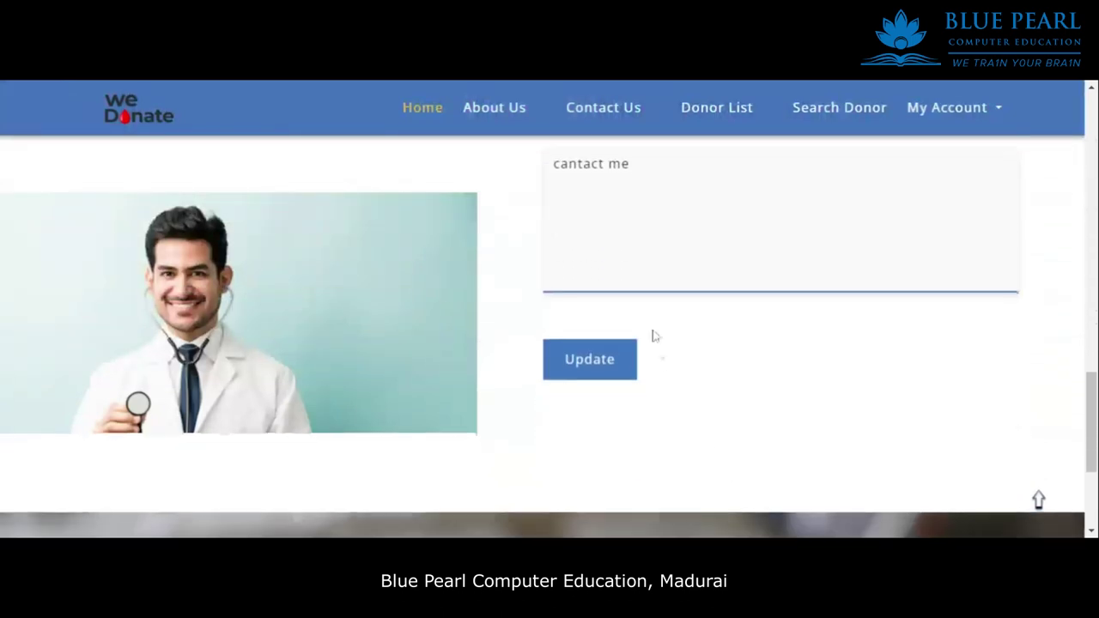
pyautogui.scroll(8, 889, 327)
pyautogui.click(979, 118)
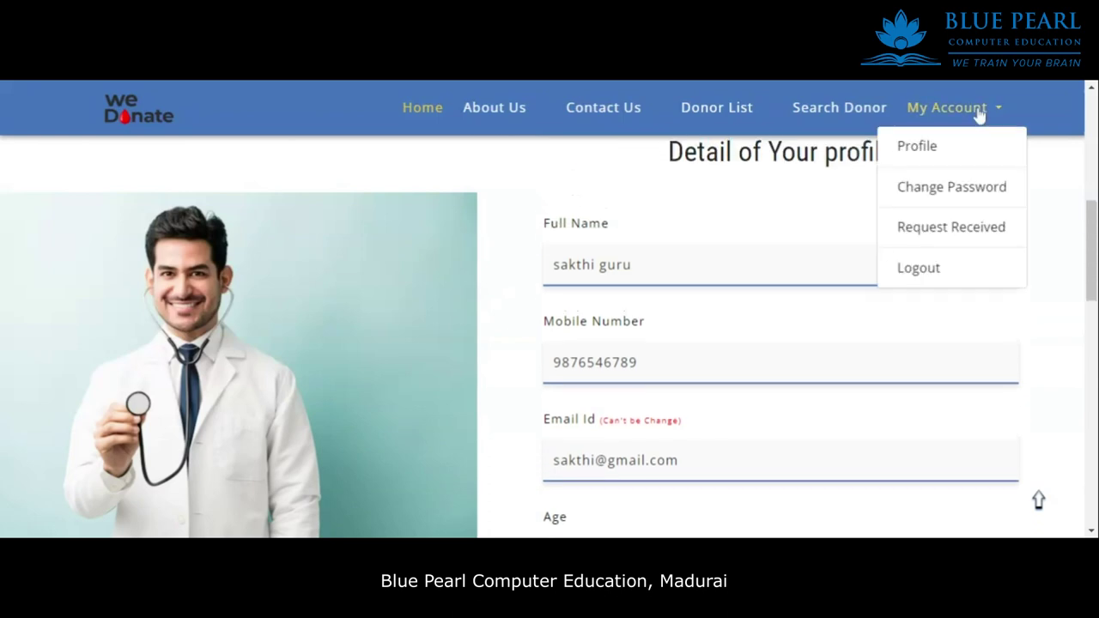
# Go to Change Password and enter the current password.
pyautogui.click(960, 197)
pyautogui.scroll(-5, 732, 316)
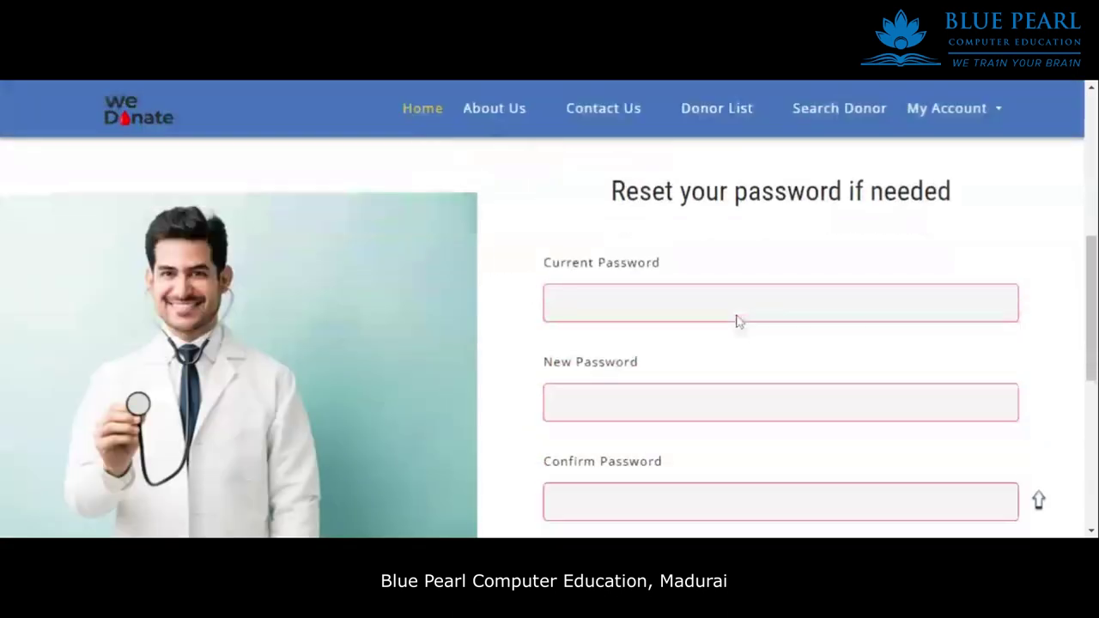
pyautogui.scroll(-1, 736, 320)
pyautogui.scroll(2, 657, 327)
pyautogui.click(664, 325)
pyautogui.scroll(-3, 738, 375)
pyautogui.scroll(2, 731, 381)
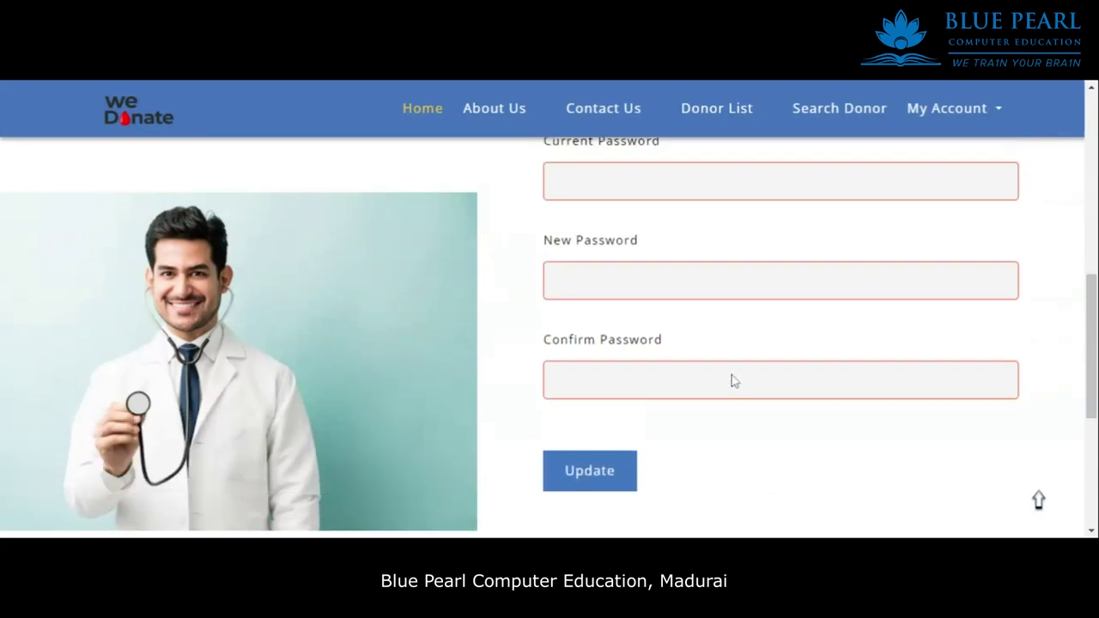
pyautogui.write('123')
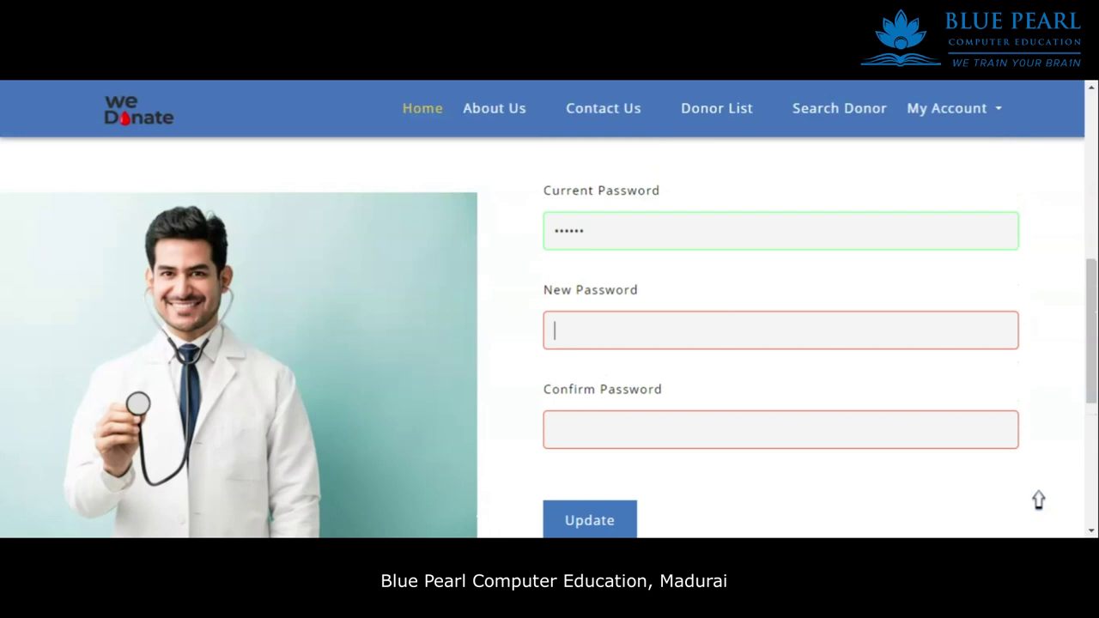
# Enter and confirm the new password, then submit the change.
pyautogui.click(555, 329)
pyautogui.write('1')
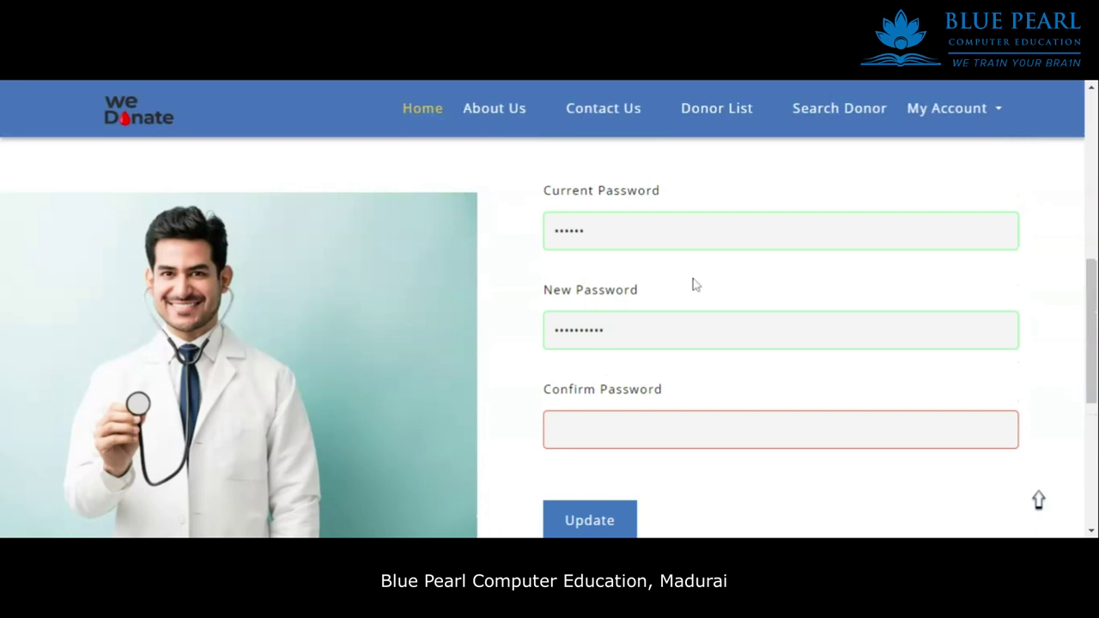
pyautogui.write('123')
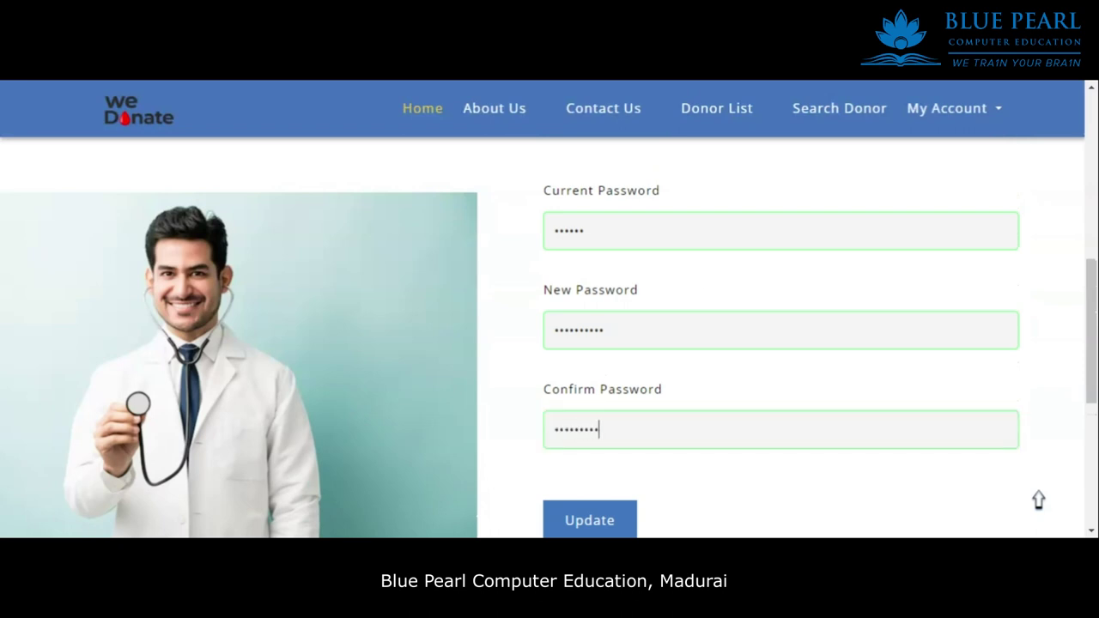
pyautogui.scroll(-2, 643, 380)
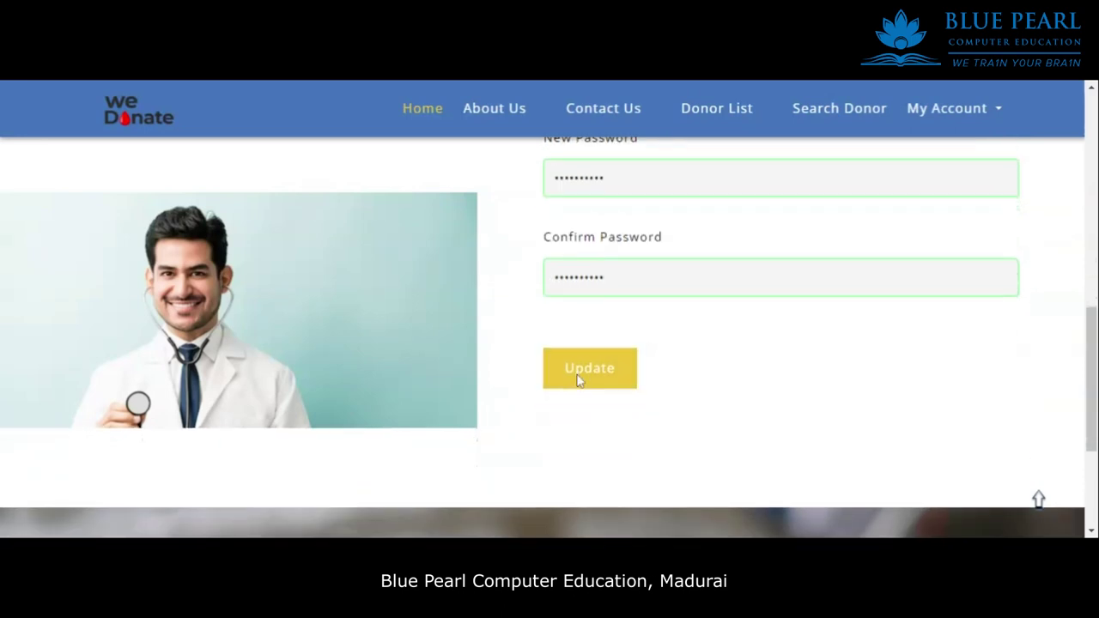
pyautogui.click(578, 380)
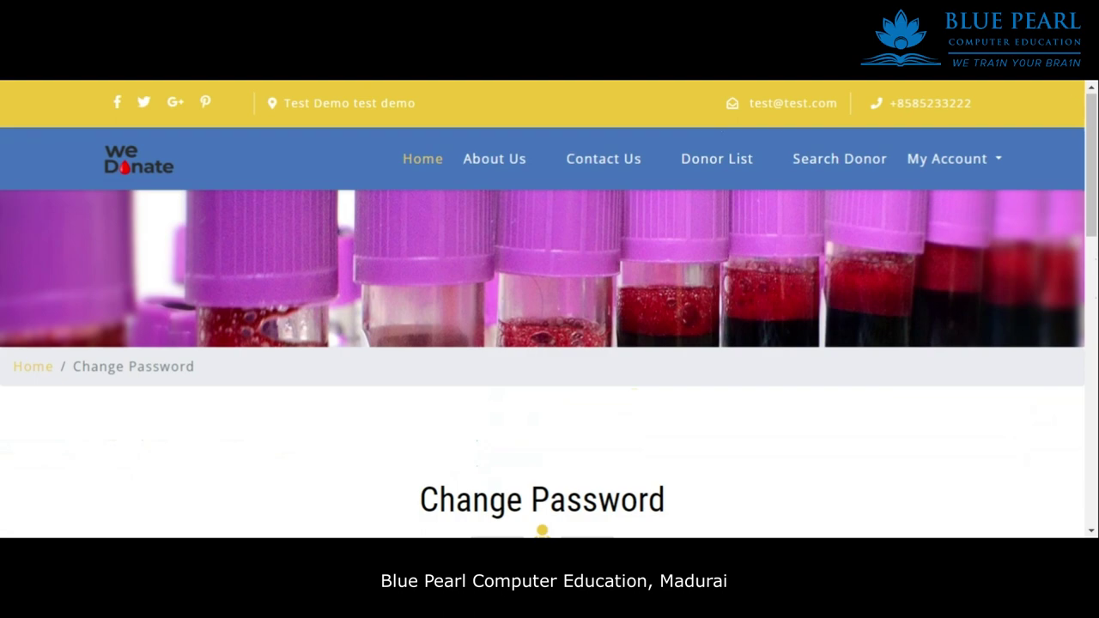
pyautogui.scroll(-7, 597, 245)
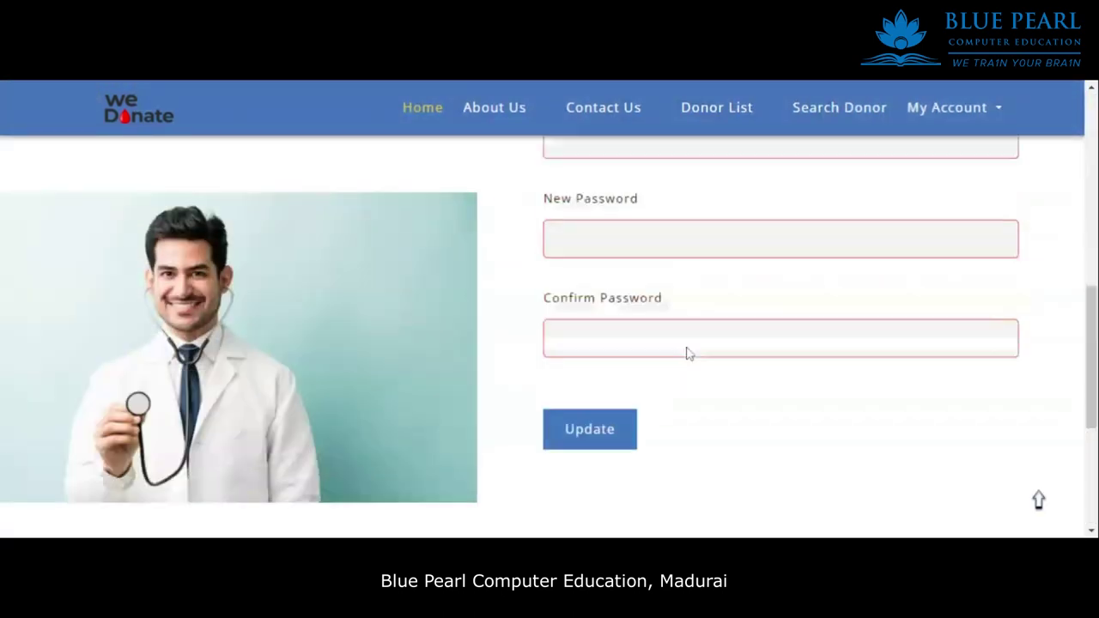
pyautogui.scroll(3, 687, 352)
pyautogui.scroll(3, 859, 197)
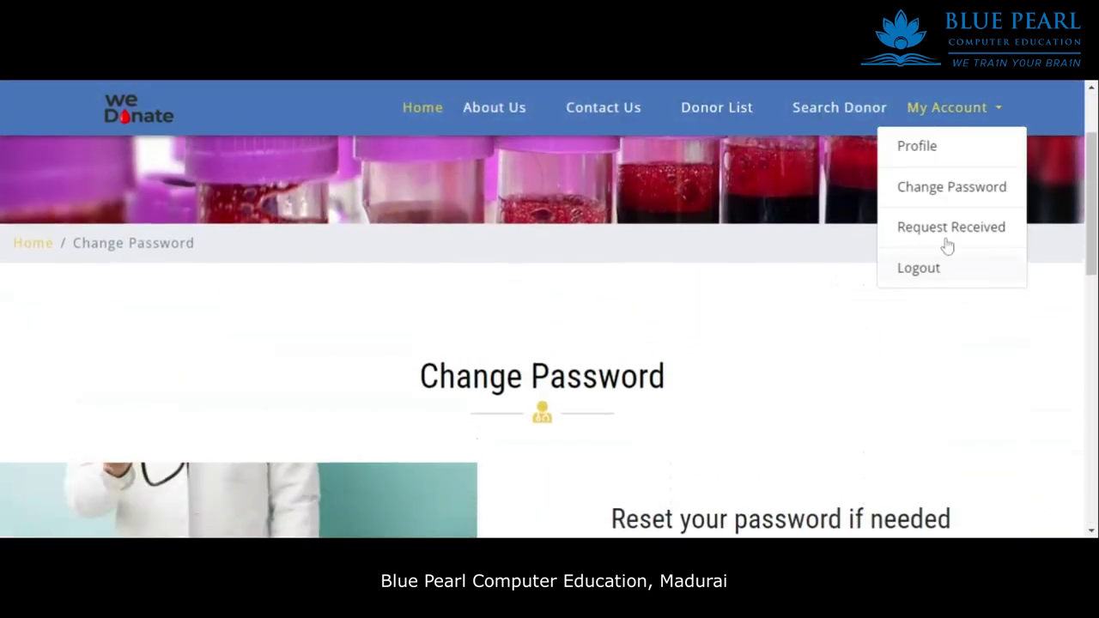
# Check the Request Received table, which shows no records.
pyautogui.scroll(-6, 628, 424)
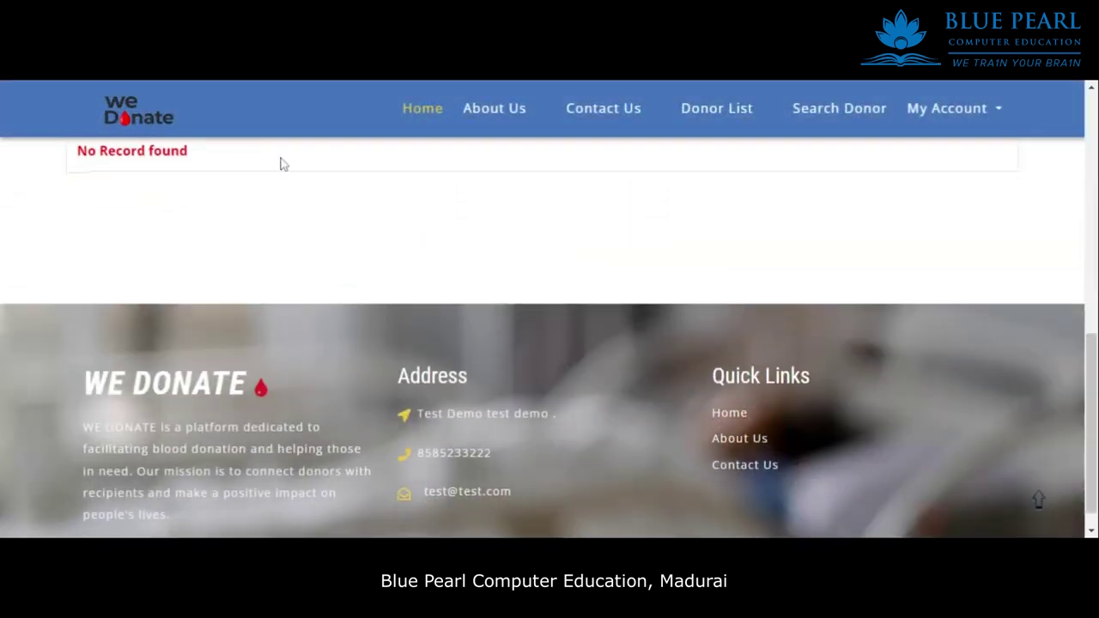
pyautogui.scroll(3, 279, 249)
pyautogui.scroll(-3, 280, 248)
pyautogui.moveTo(246, 334); pyautogui.dragTo(601, 227)
pyautogui.click(562, 297)
# Log out of the donor account and go to the Blood Bank Login page.
pyautogui.scroll(4, 890, 167)
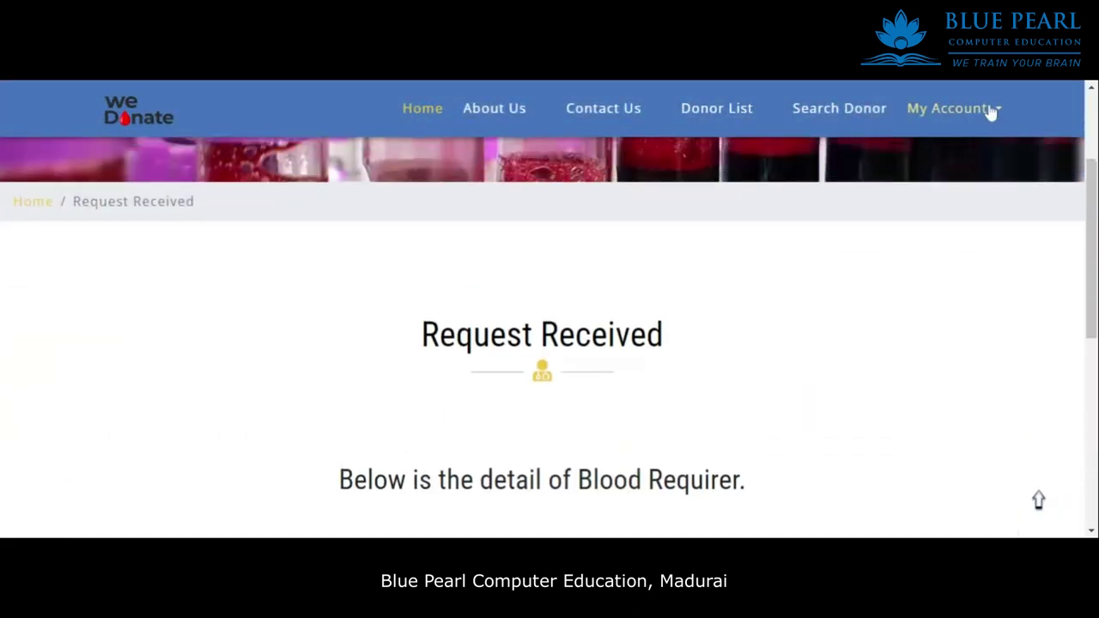
pyautogui.moveTo(992, 113)
pyautogui.click(921, 273)
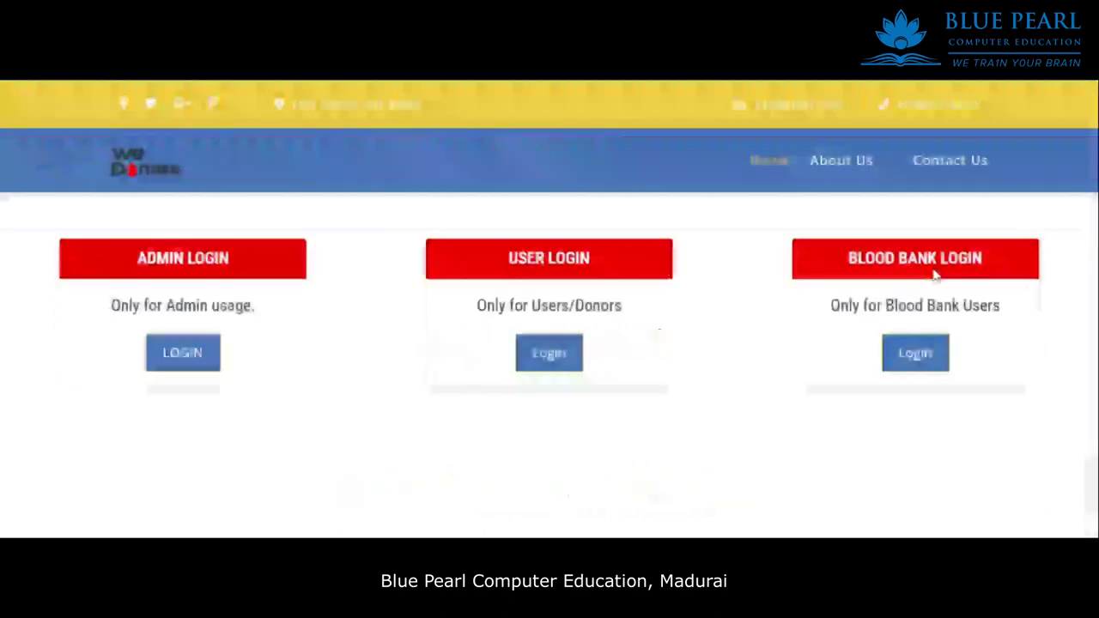
pyautogui.click(917, 357)
pyautogui.scroll(-6, 645, 343)
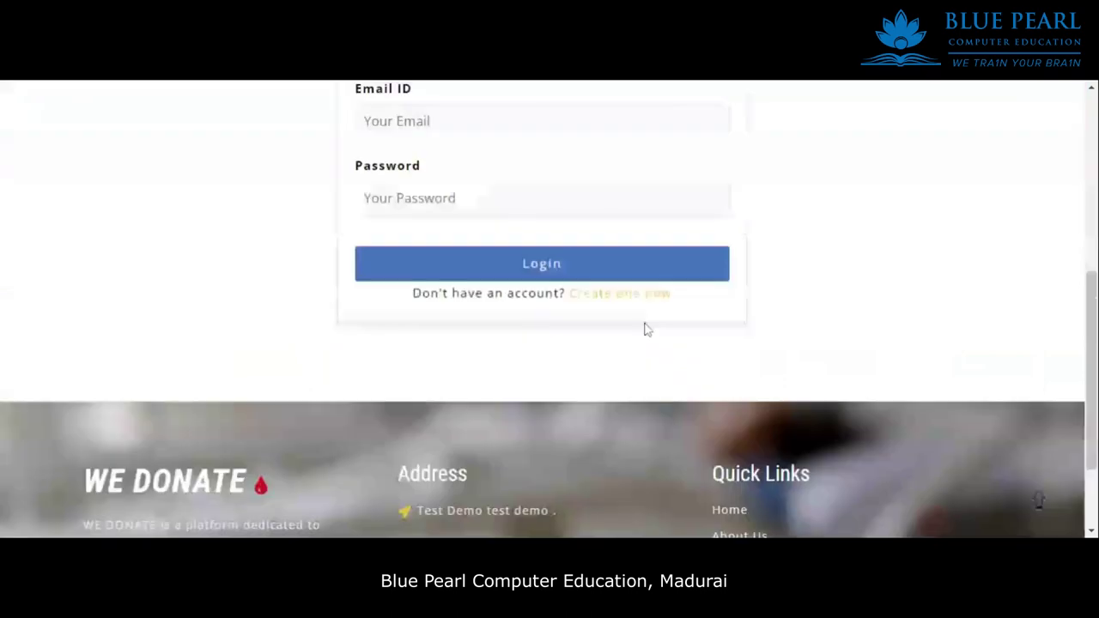
pyautogui.scroll(3, 497, 323)
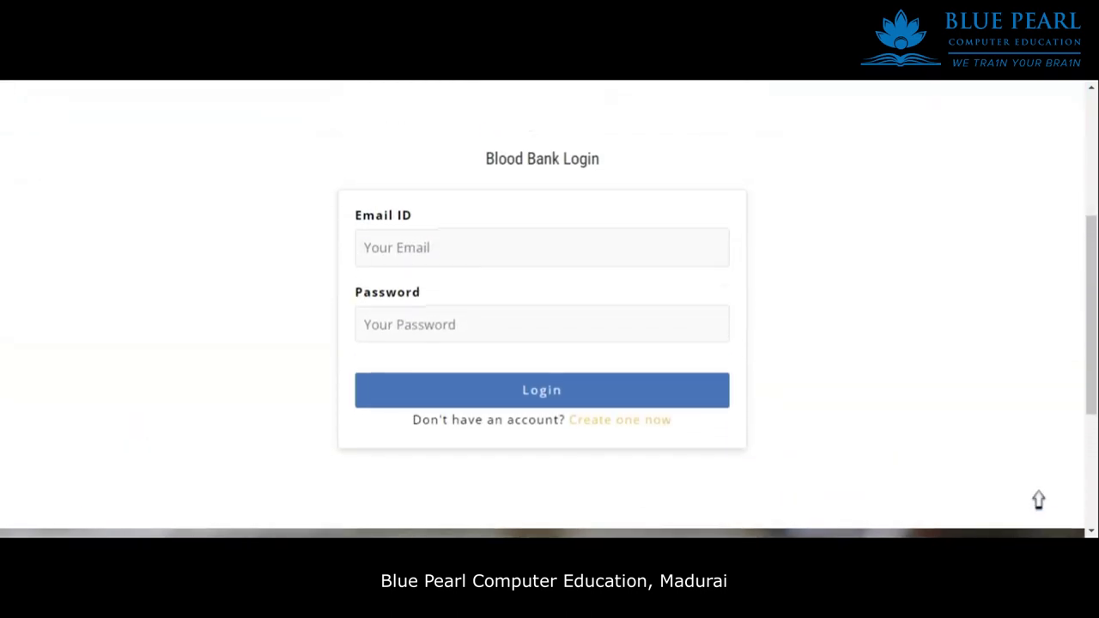
# Open the blood bank registration form and enter the blood bank name.
pyautogui.click(624, 421)
pyautogui.scroll(-5, 613, 383)
pyautogui.scroll(1, 552, 321)
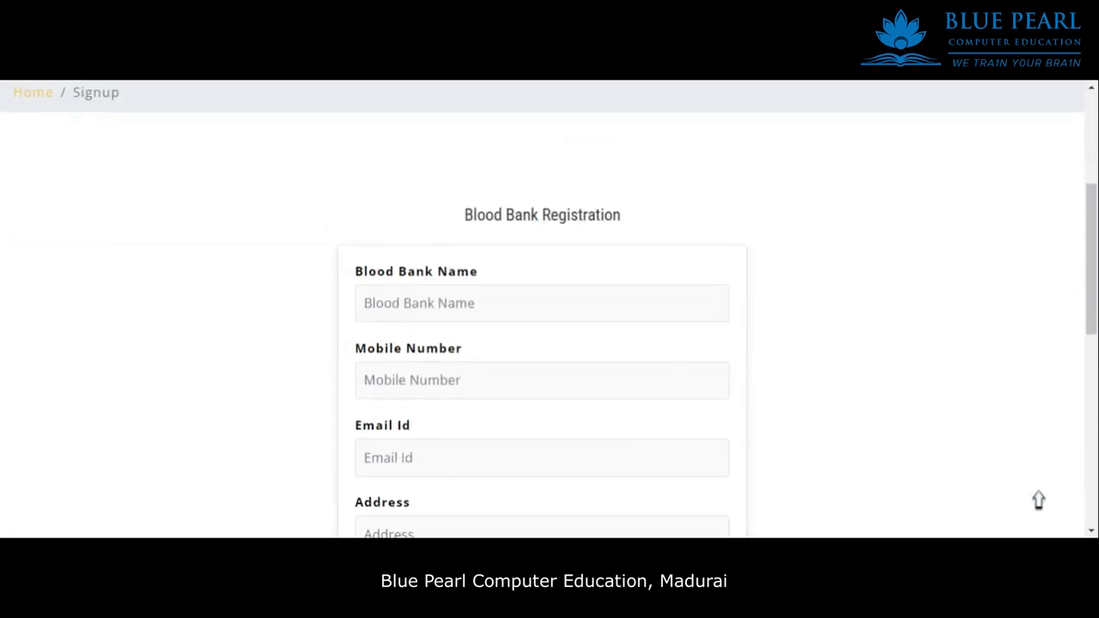
pyautogui.click(552, 318)
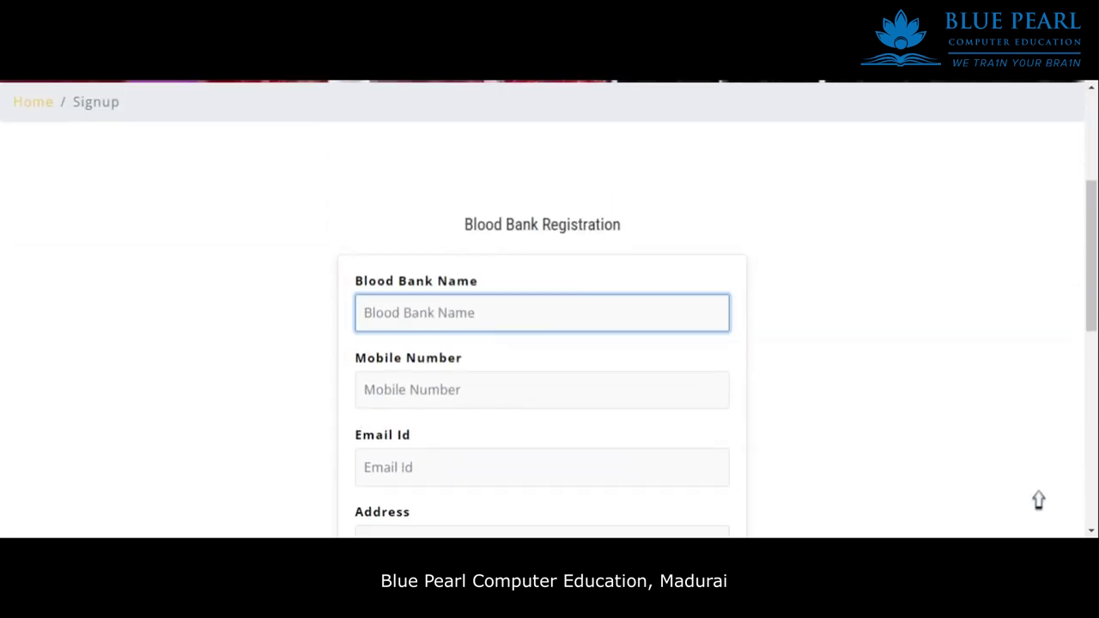
pyautogui.scroll(-2, 546, 321)
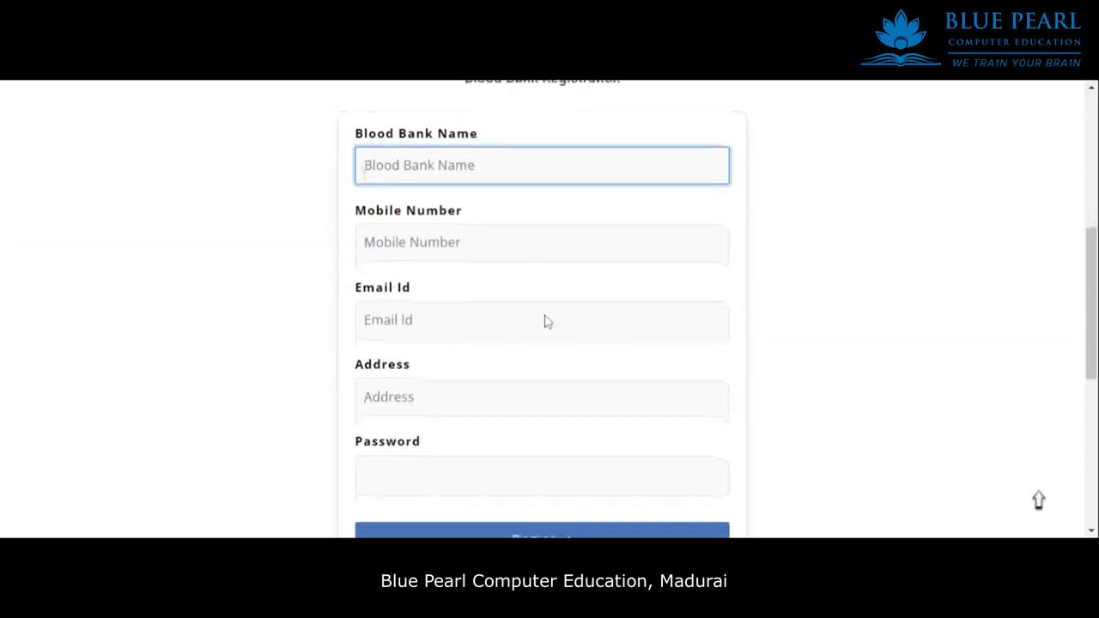
pyautogui.write('ara')
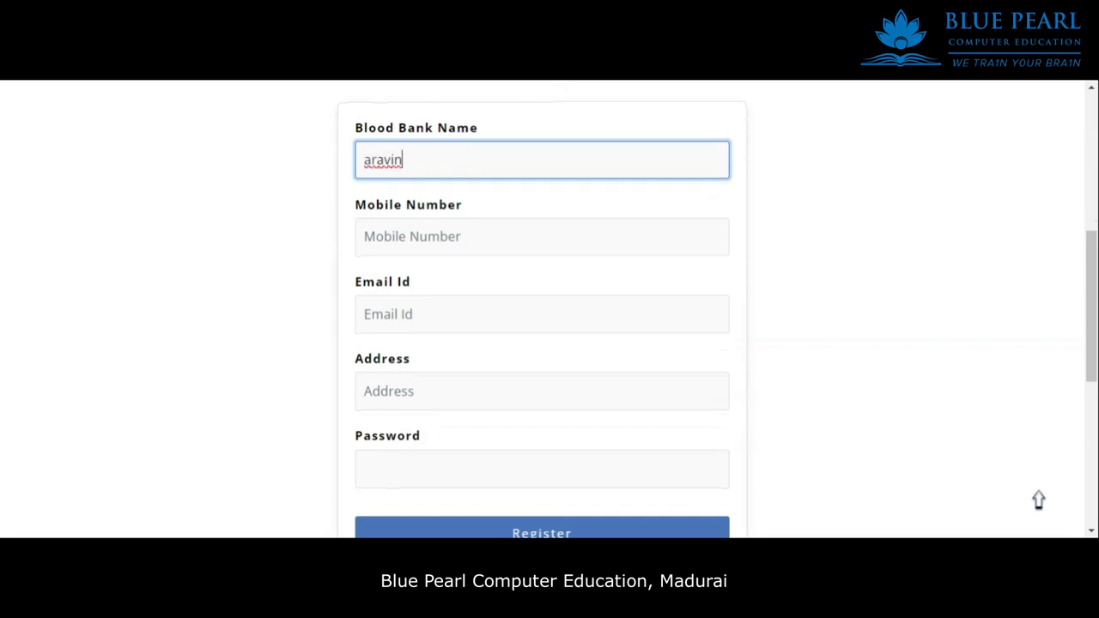
pyautogui.write('vin')
pyautogui.press('Down')
pyautogui.press('Return')
pyautogui.write('blood bank')
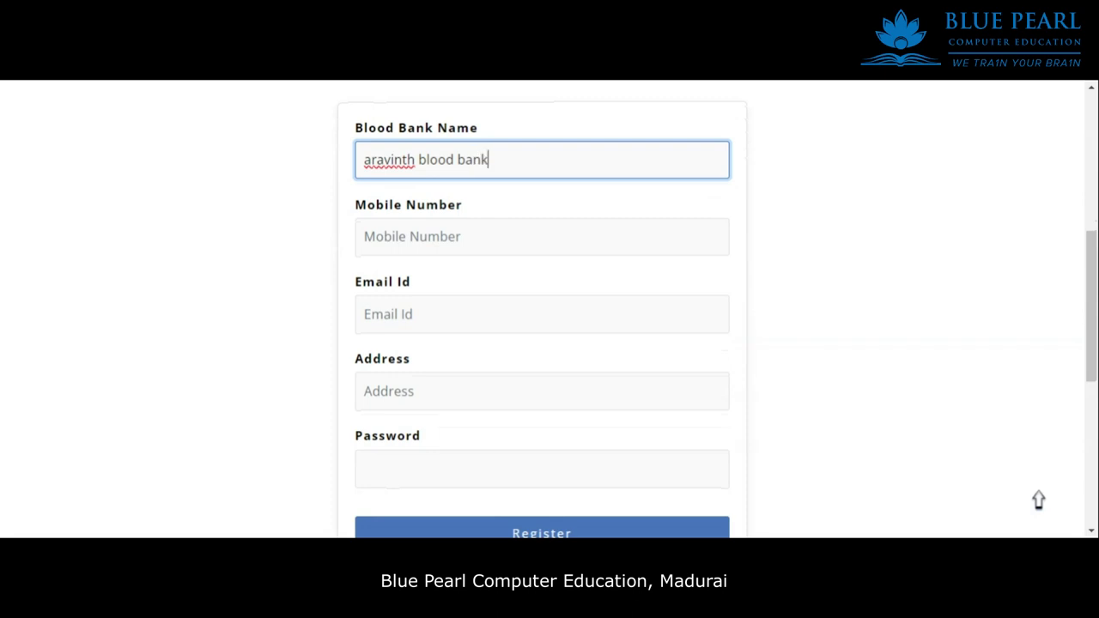
# Fill in the mobile number, email, address and password, then register.
pyautogui.press('Tab')
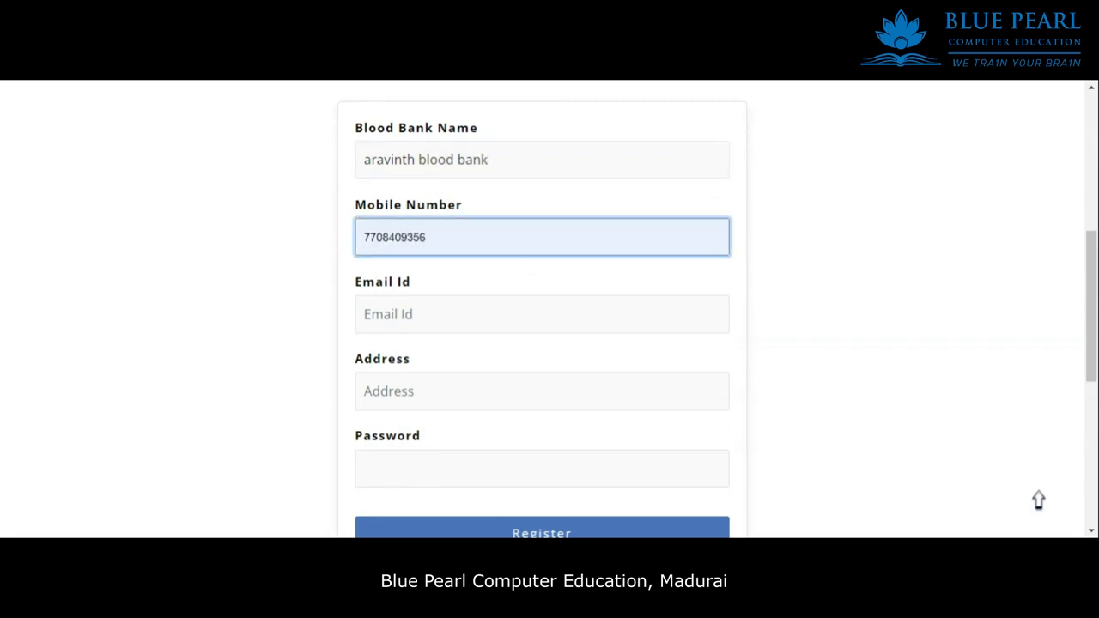
pyautogui.press('Tab')
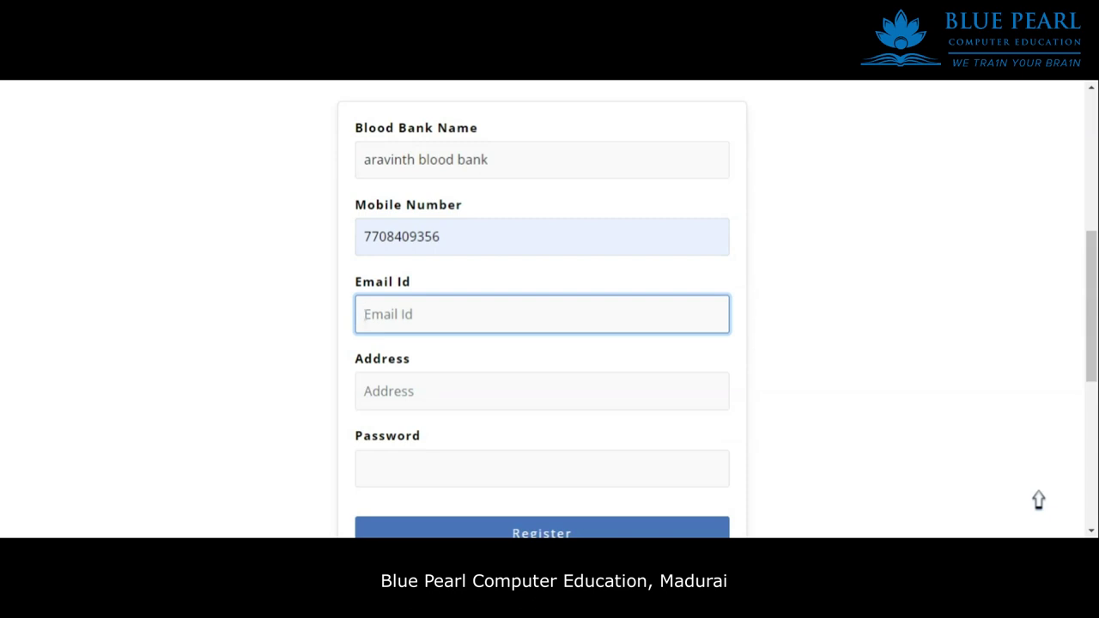
pyautogui.click(541, 391)
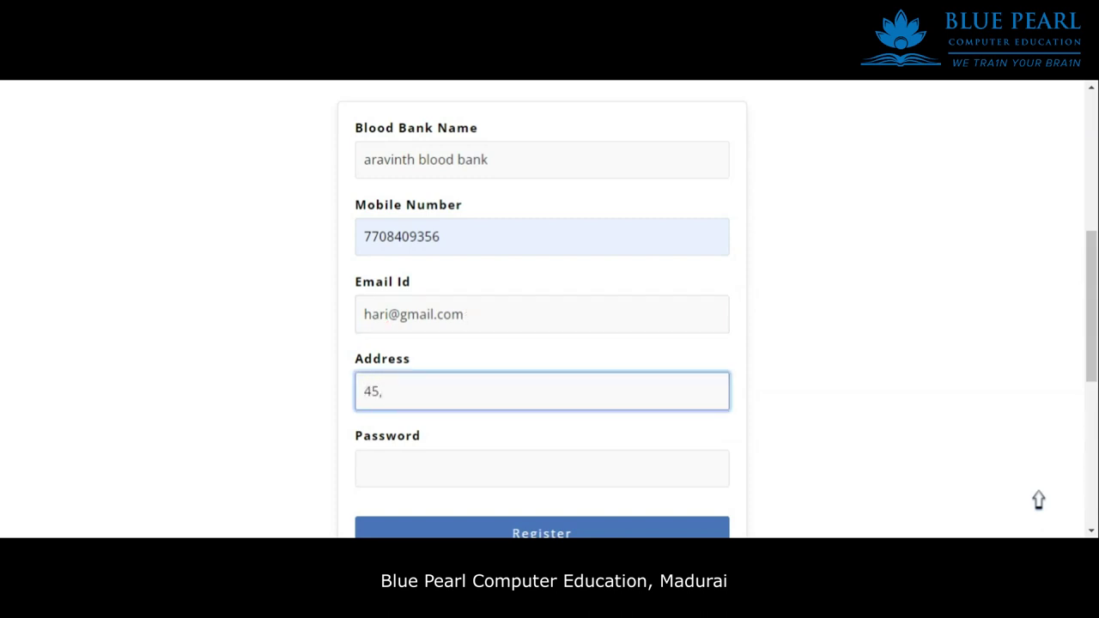
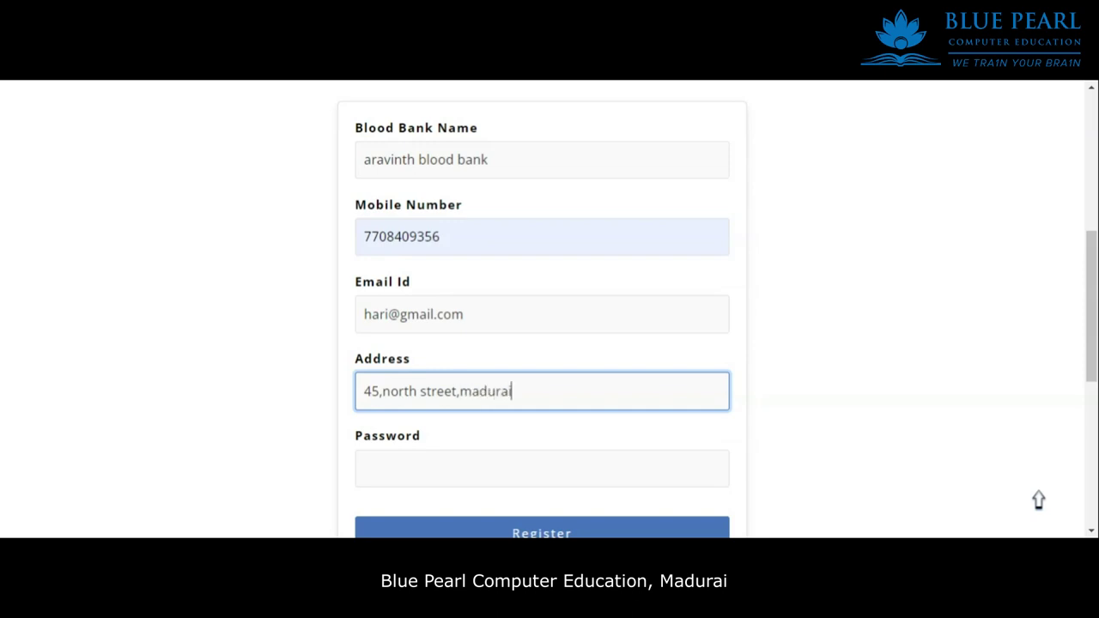
pyautogui.scroll(-1, 439, 409)
pyautogui.click(455, 404)
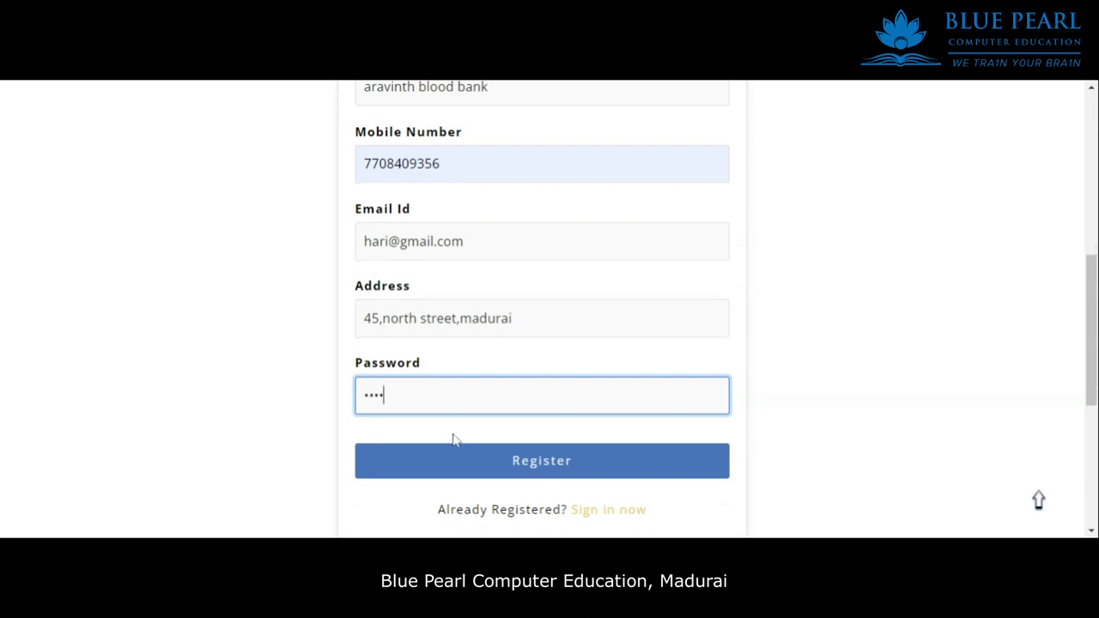
pyautogui.click(579, 473)
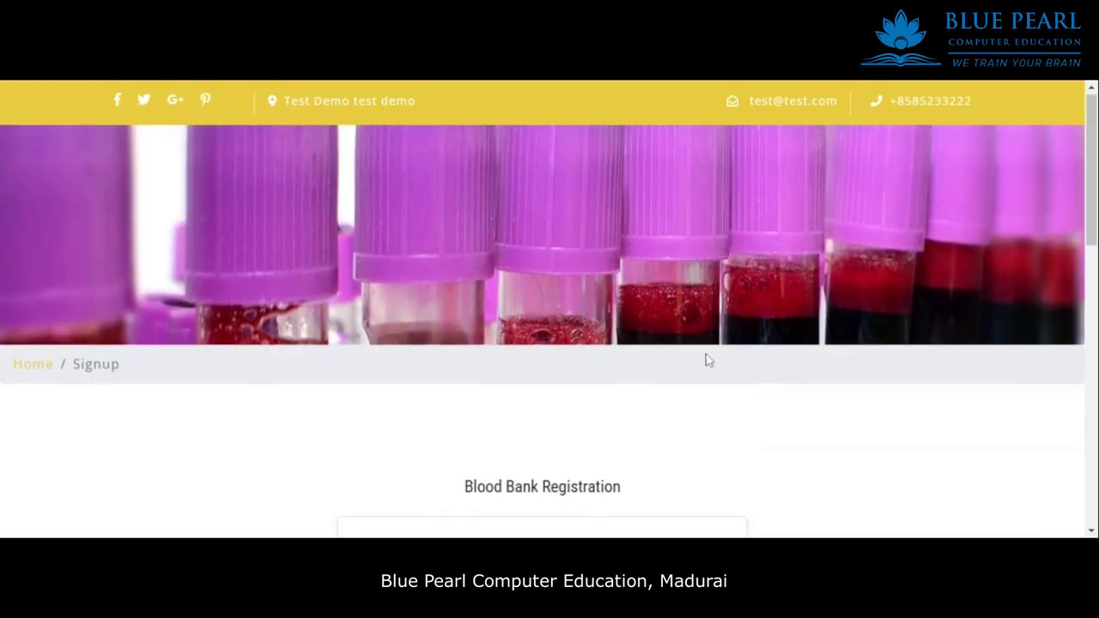
# Go to the login page and submit the login form.
pyautogui.scroll(-5, 704, 361)
pyautogui.scroll(-1, 533, 445)
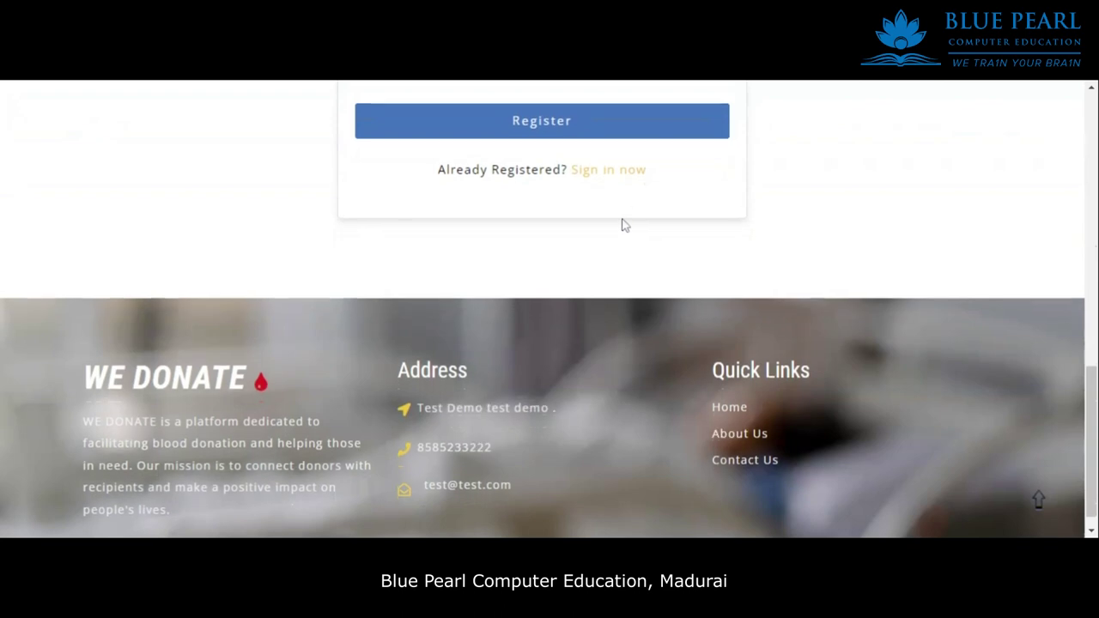
pyautogui.click(611, 177)
pyautogui.scroll(-5, 588, 257)
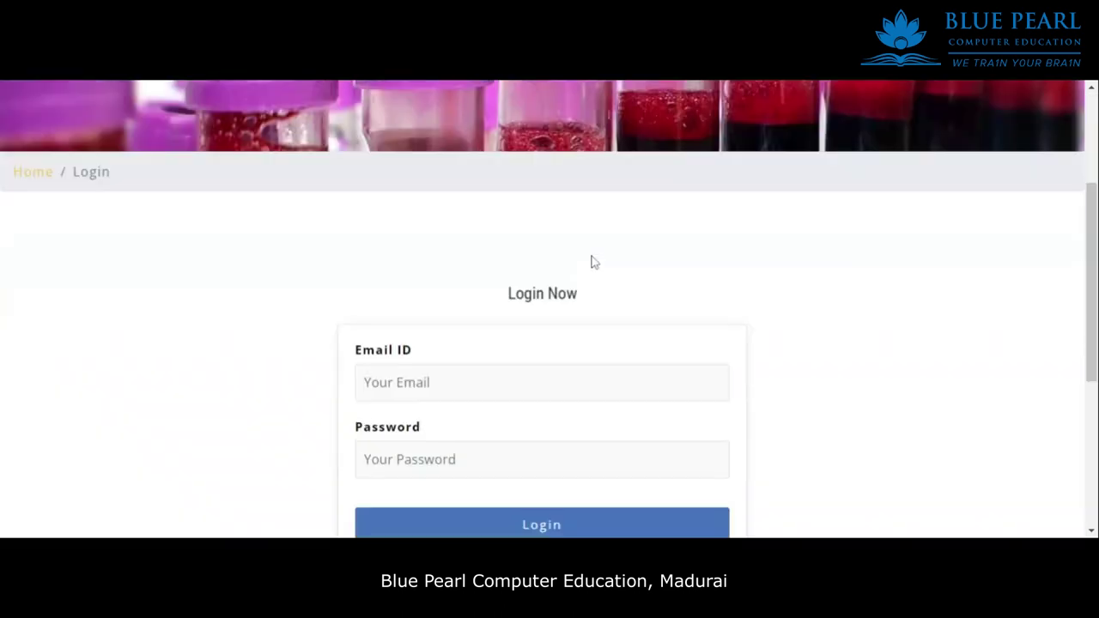
pyautogui.scroll(2, 474, 252)
pyautogui.scroll(1, 549, 326)
pyautogui.click(481, 242)
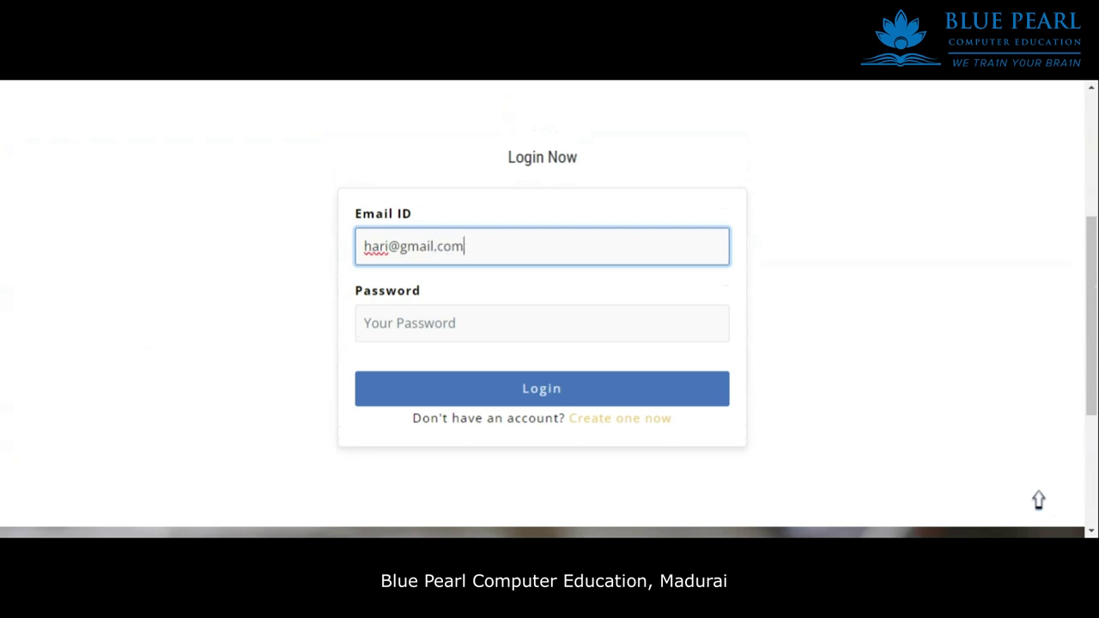
pyautogui.click(541, 322)
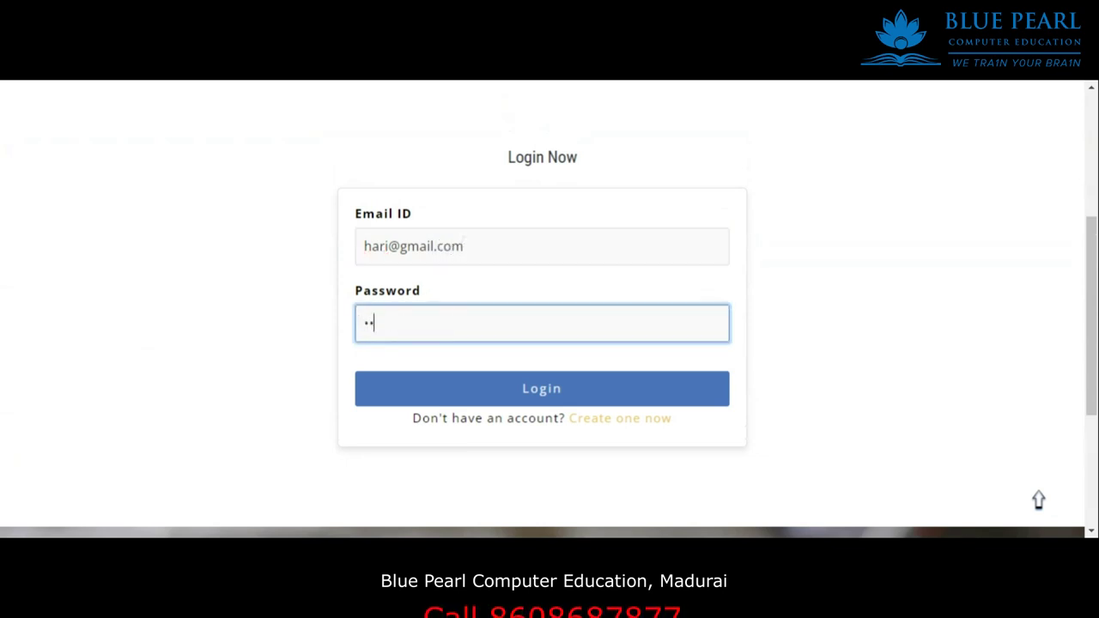
pyautogui.click(562, 400)
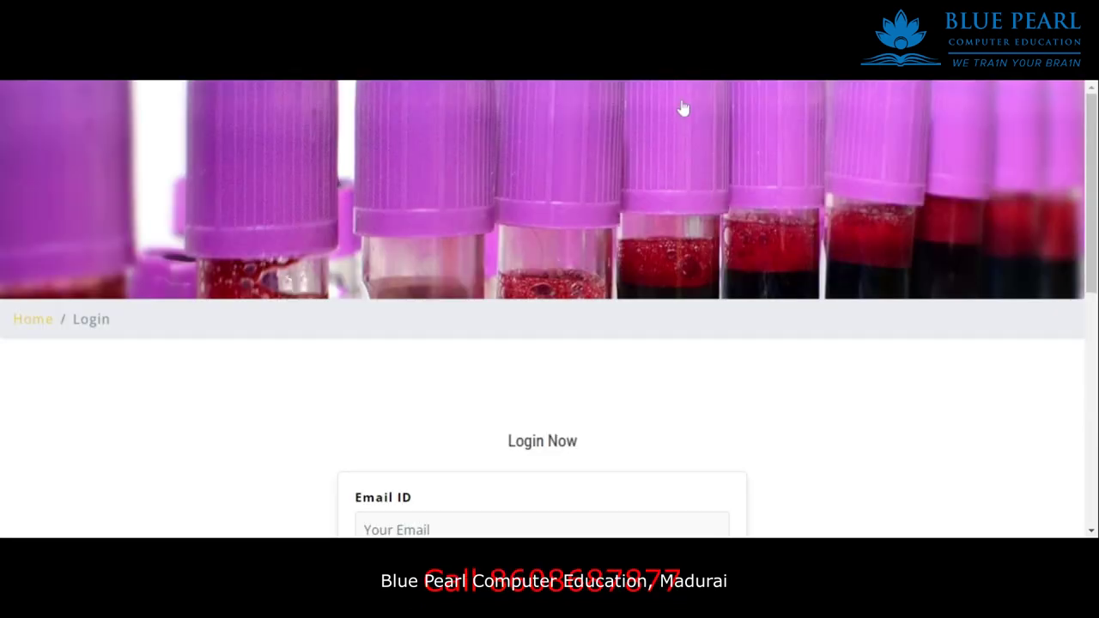
# Log in again using the autofilled email and the account password.
pyautogui.scroll(-2, 582, 356)
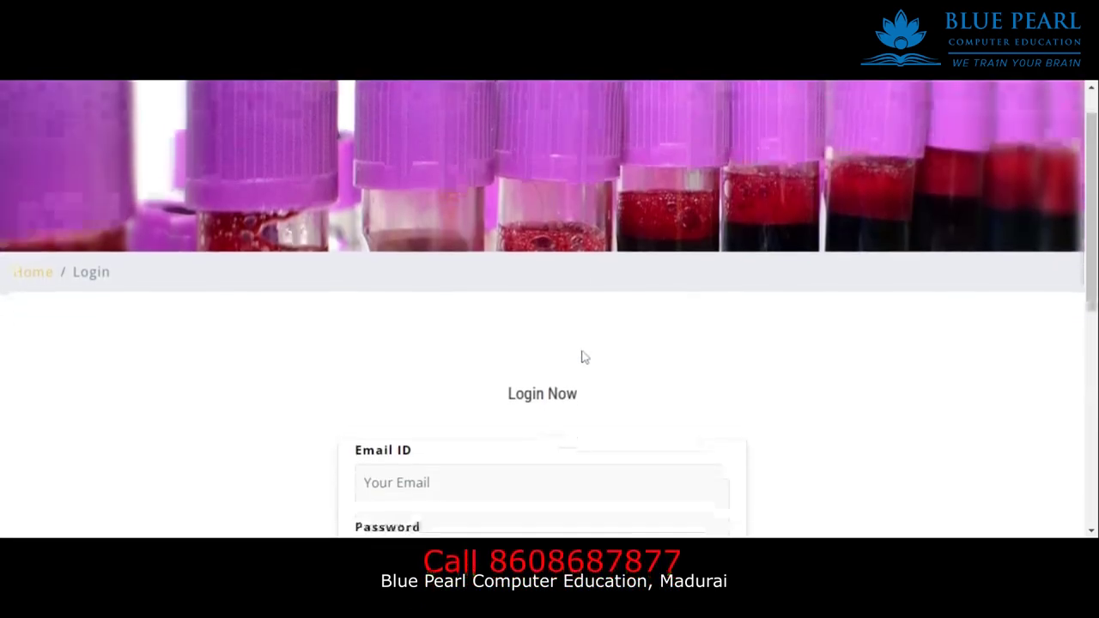
pyautogui.click(425, 311)
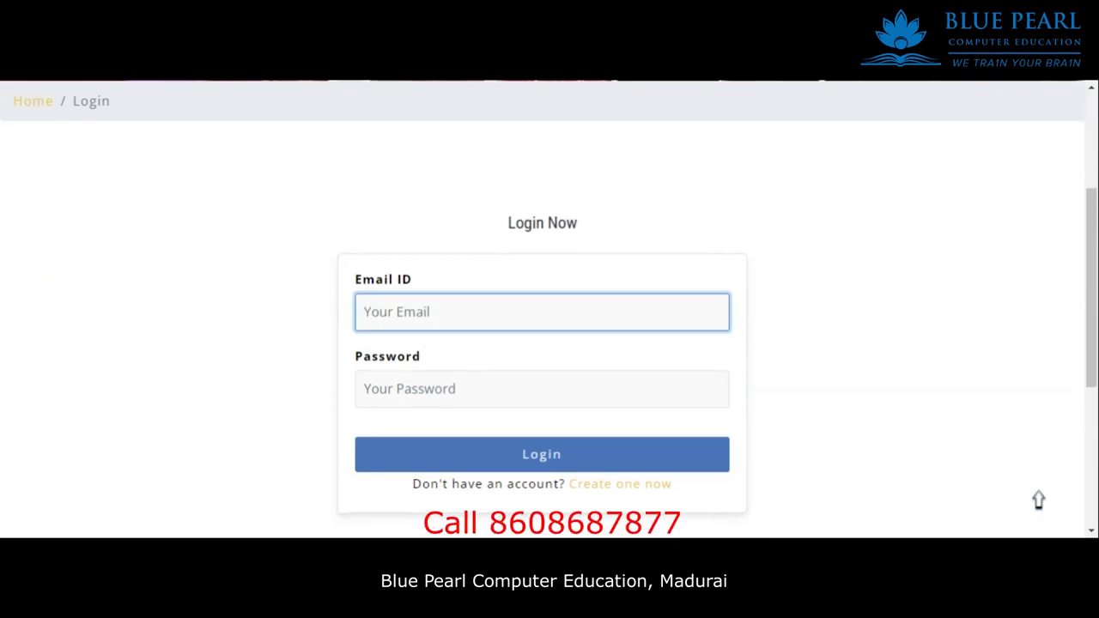
pyautogui.write('hari')
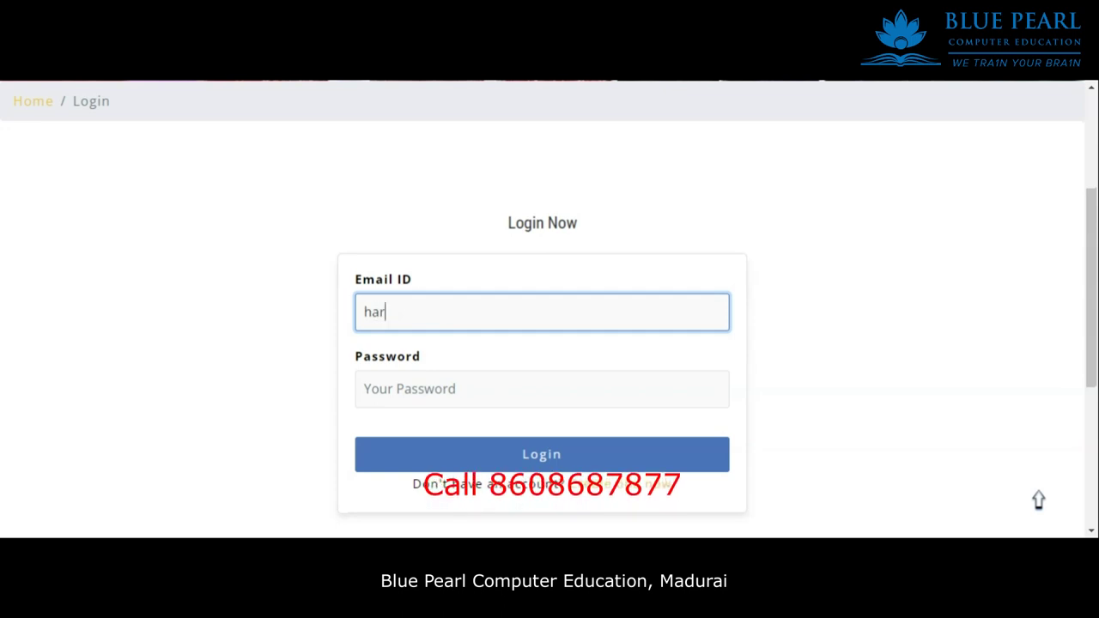
pyautogui.press('Down')
pyautogui.press('Return')
pyautogui.click(455, 389)
pyautogui.write('123')
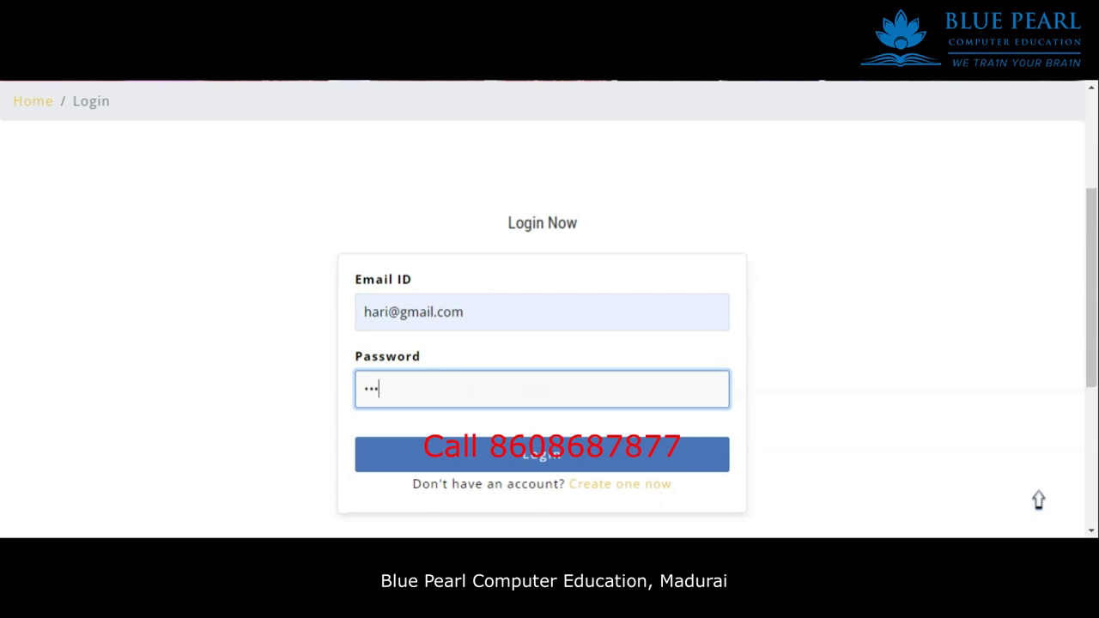
pyautogui.write('4')
pyautogui.click(508, 456)
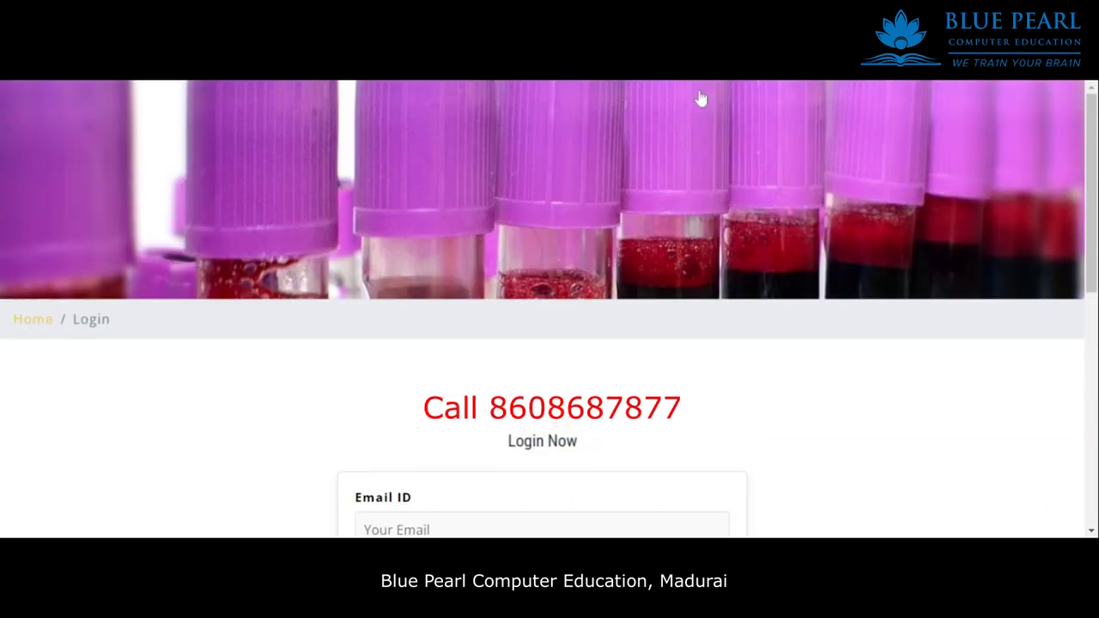
pyautogui.scroll(-6, 639, 309)
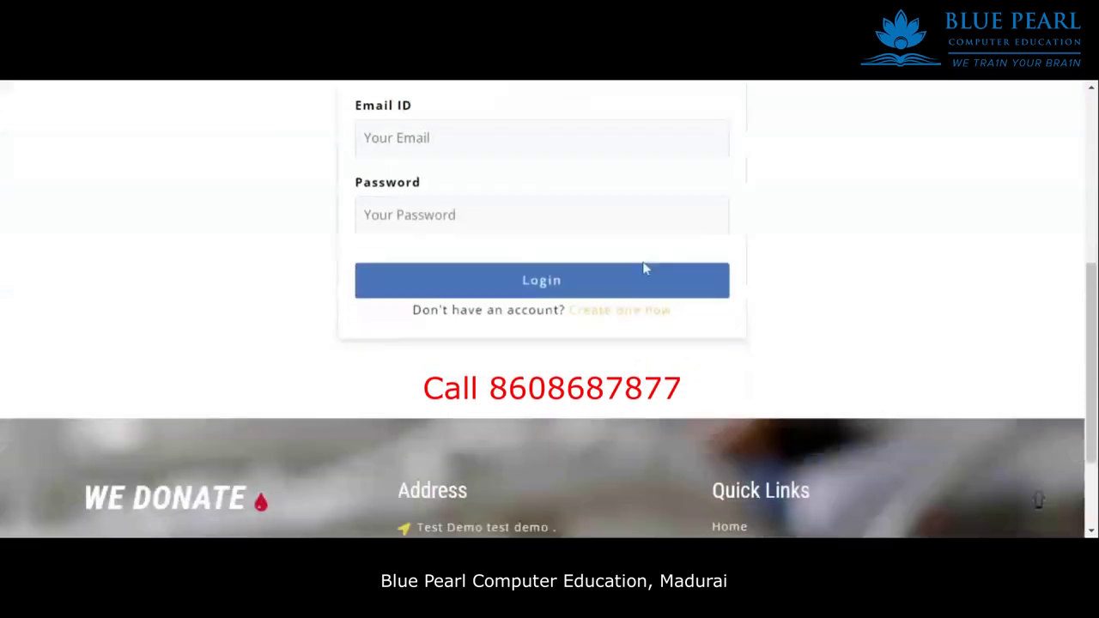
pyautogui.scroll(2, 644, 284)
# View the account signup page, then return to the home page.
pyautogui.click(619, 340)
pyautogui.scroll(-6, 611, 326)
pyautogui.scroll(2, 456, 290)
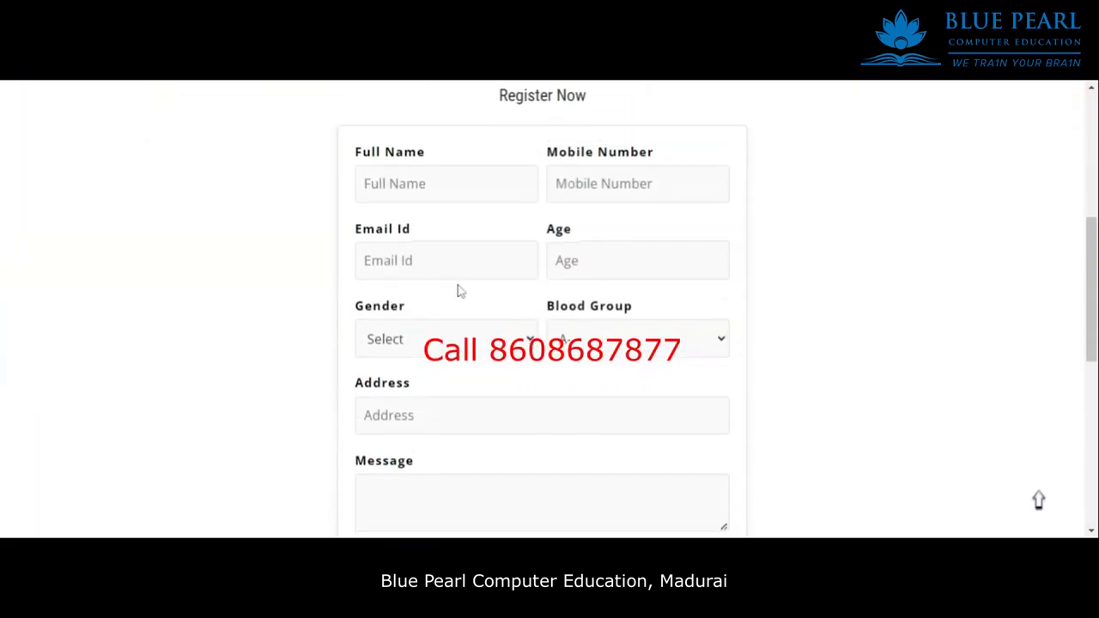
pyautogui.click(481, 199)
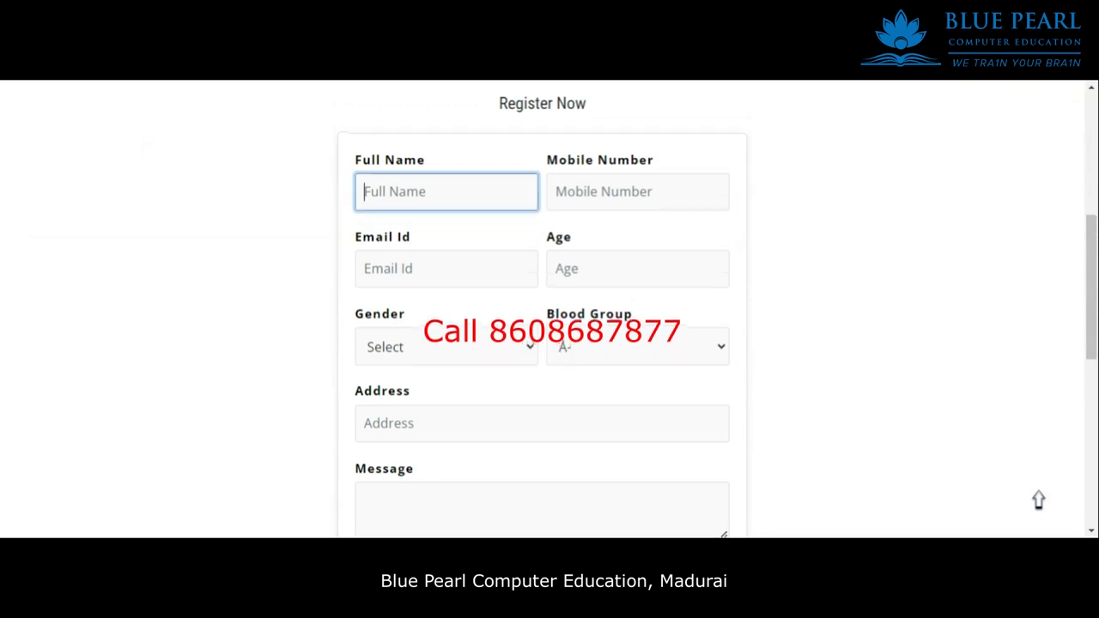
pyautogui.scroll(-6, 728, 247)
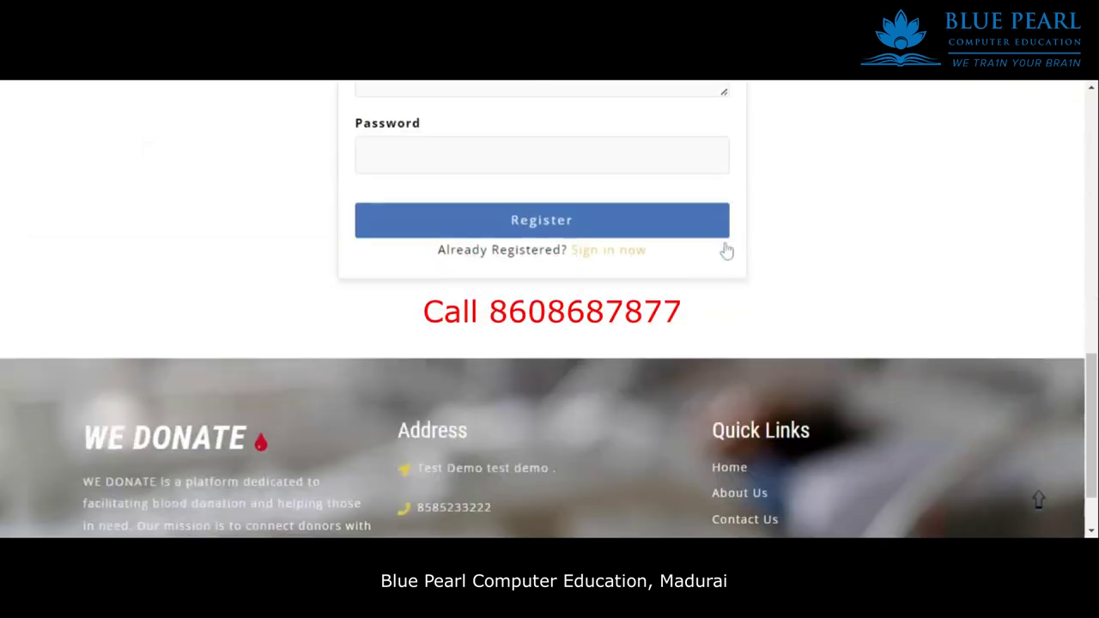
pyautogui.scroll(5, 690, 294)
pyautogui.scroll(6, 690, 295)
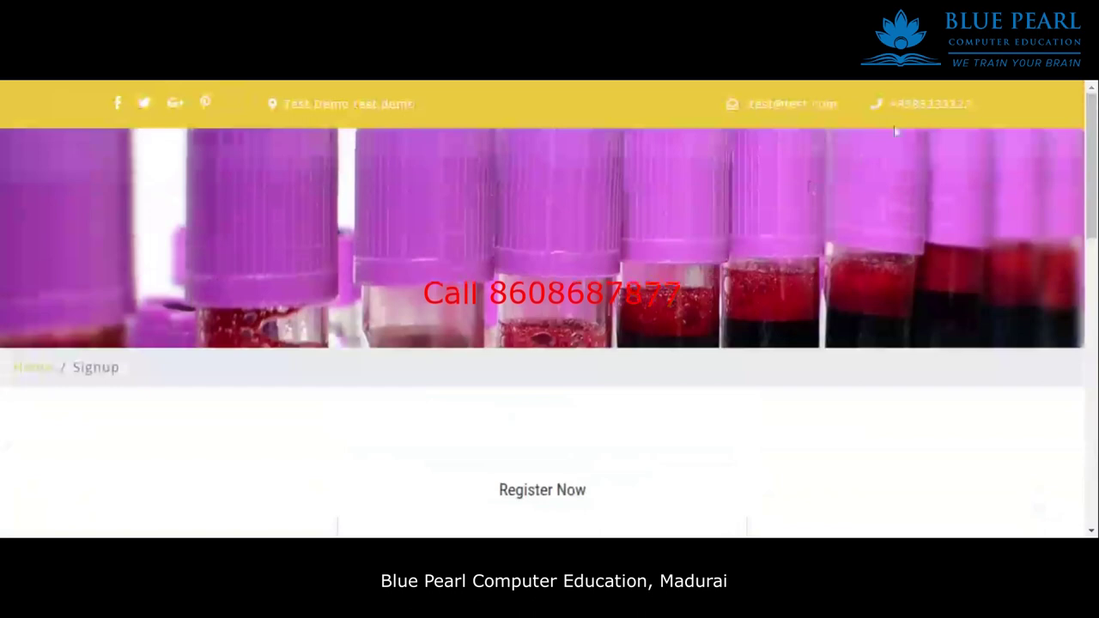
pyautogui.click(26, 368)
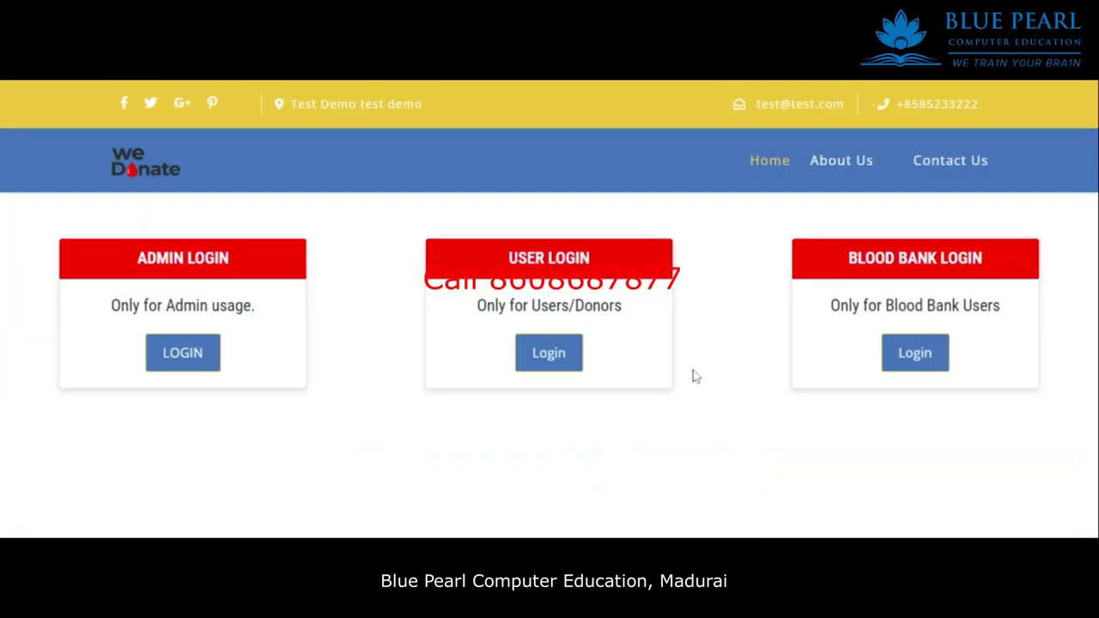
# Sign in through Blood Bank Login with the account's email and password.
pyautogui.click(922, 368)
pyautogui.scroll(-4, 710, 356)
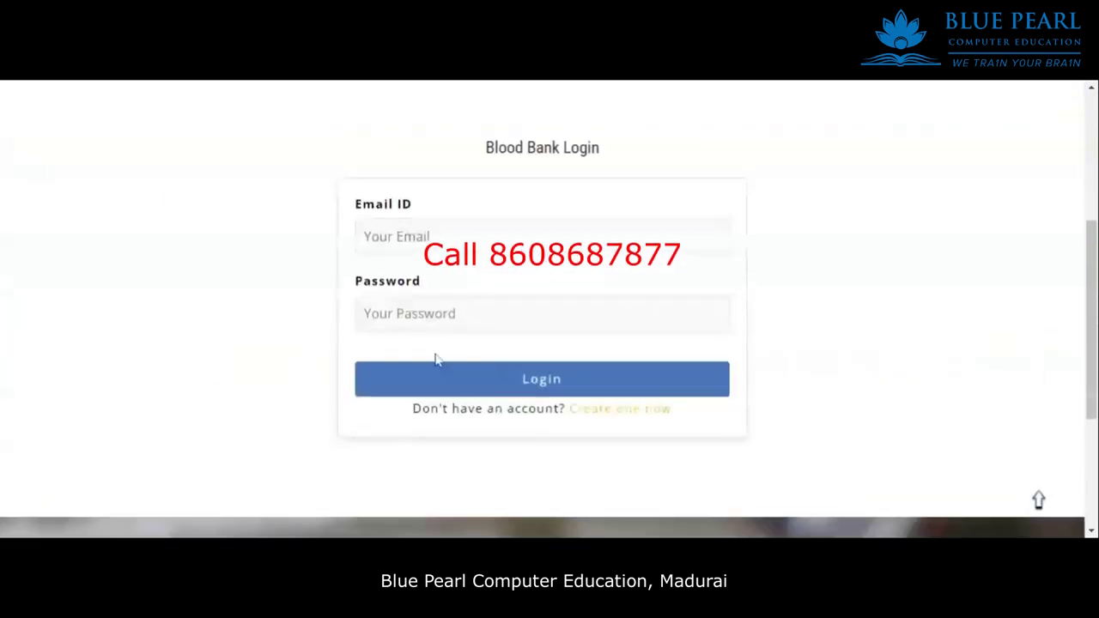
pyautogui.scroll(1, 549, 309)
pyautogui.click(542, 319)
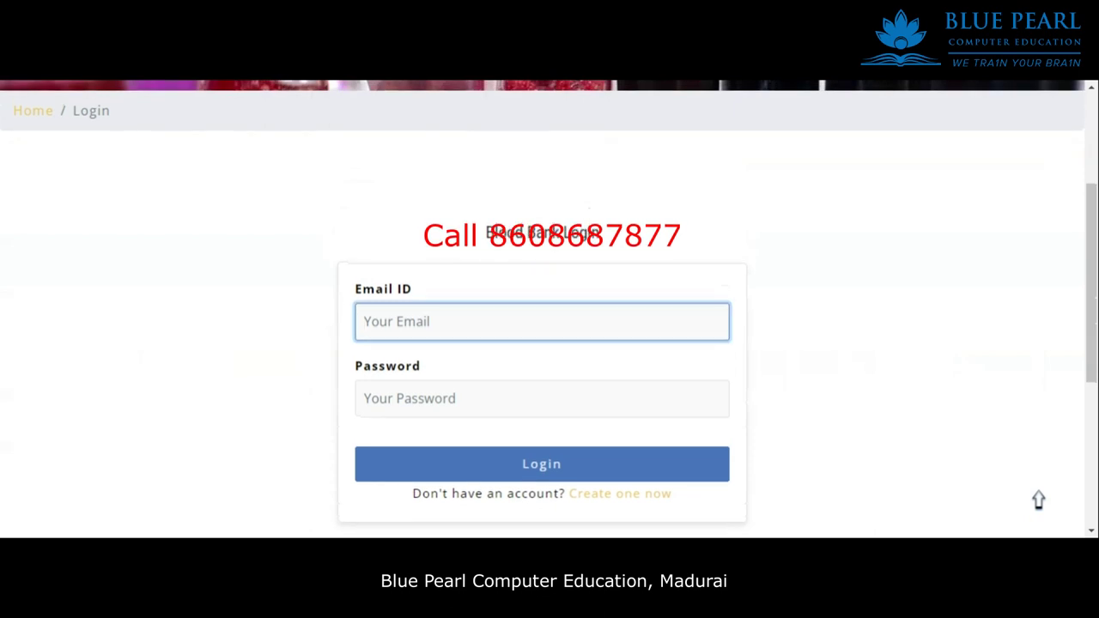
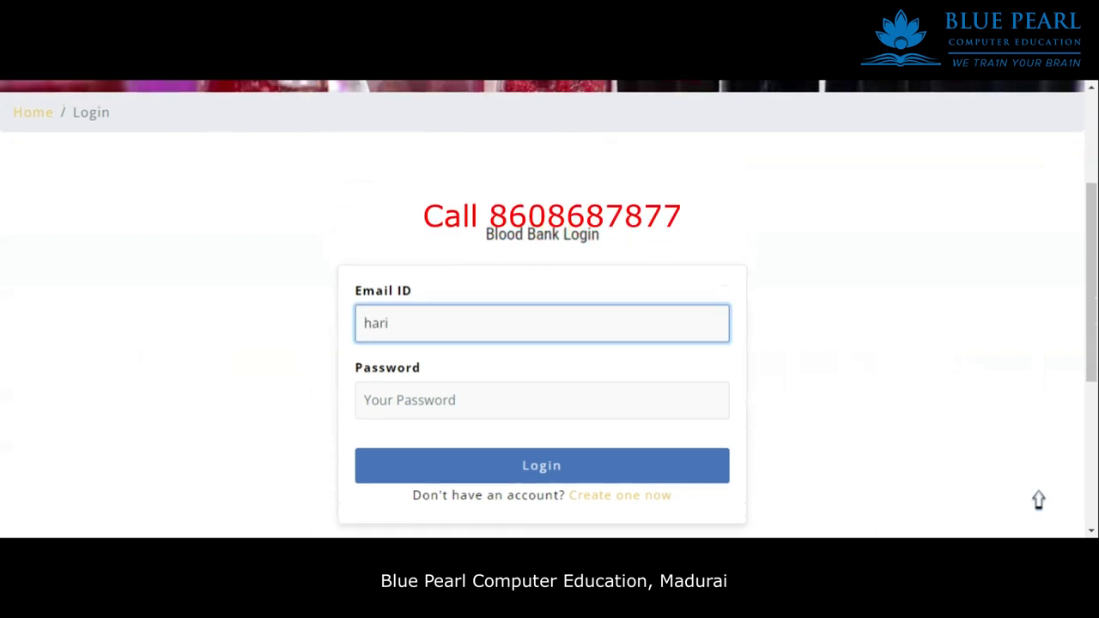
pyautogui.click(479, 397)
pyautogui.write('1234')
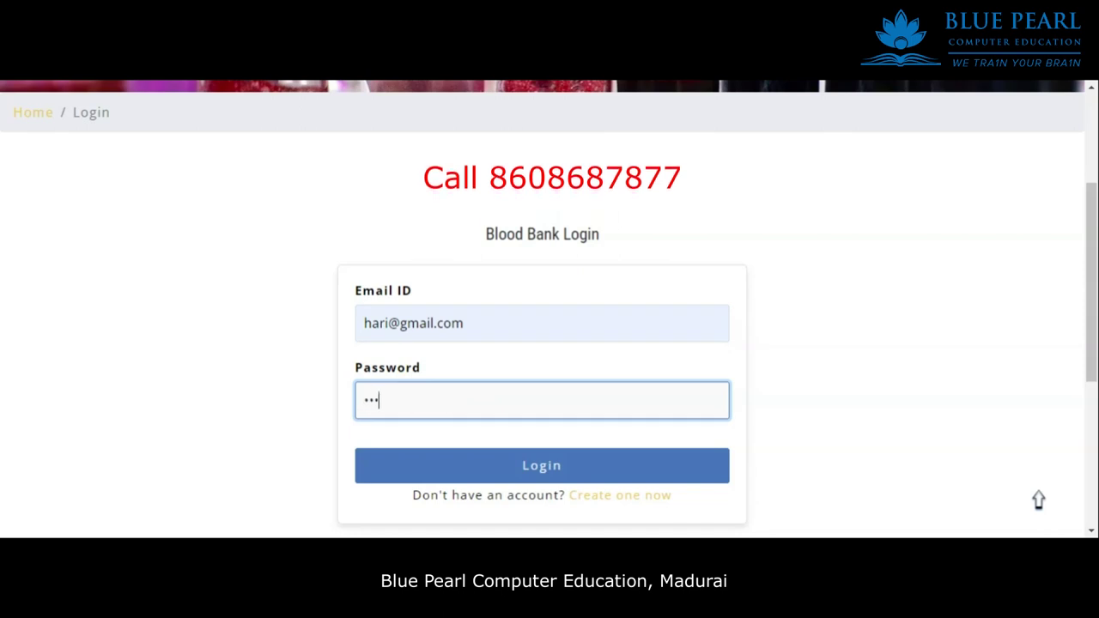
pyautogui.click(515, 466)
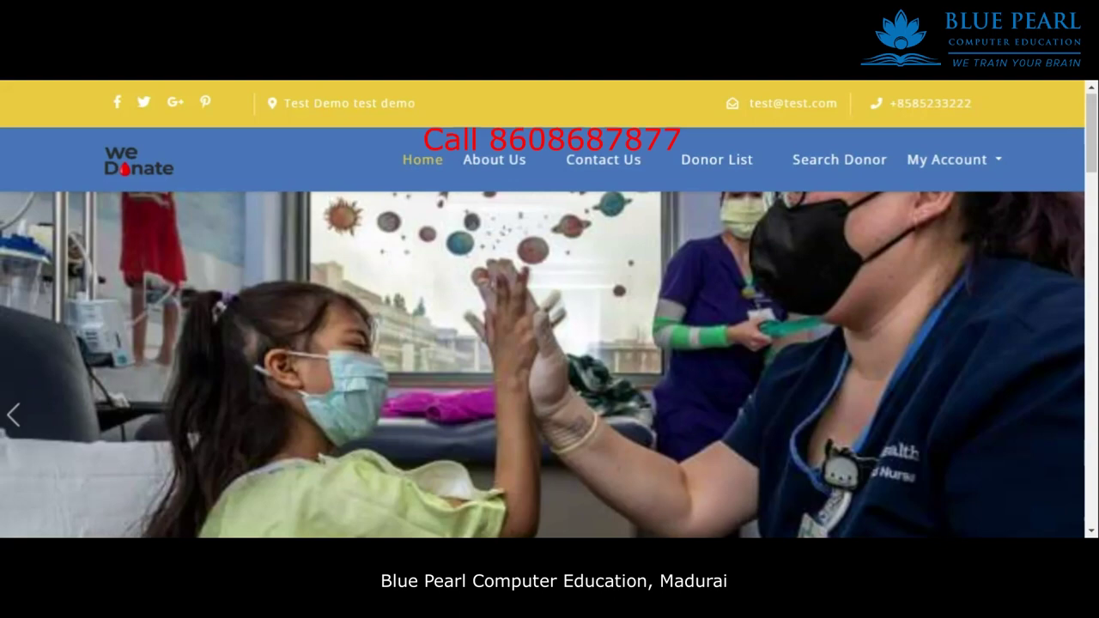
# Visit the About Us and Contact Us pages, returning home each time.
pyautogui.click(493, 159)
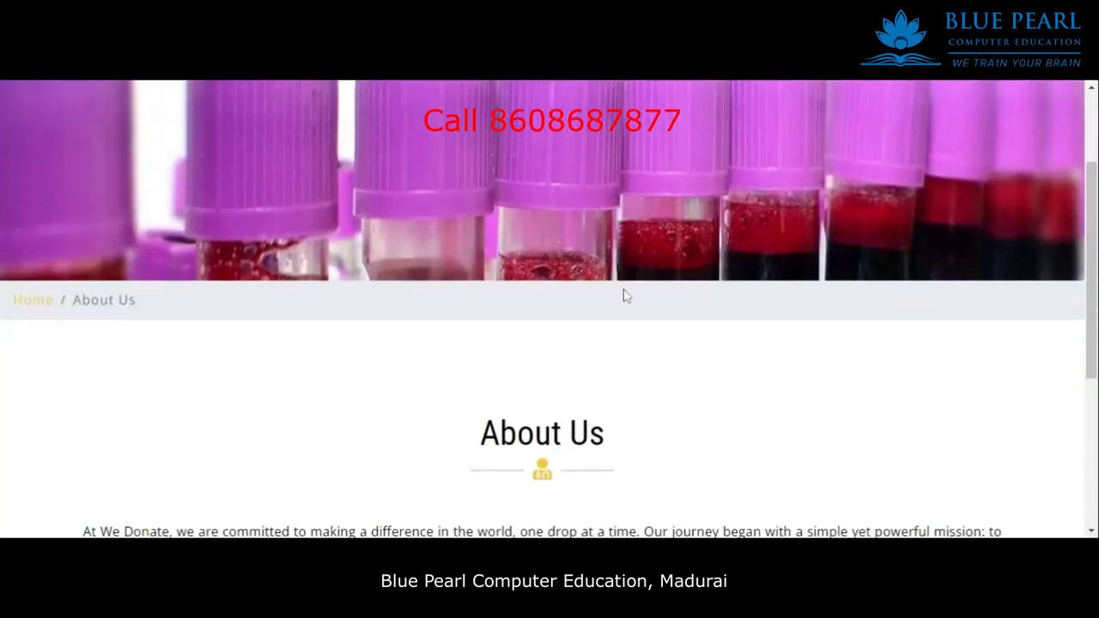
pyautogui.scroll(-4, 515, 309)
pyautogui.scroll(-2, 453, 317)
pyautogui.scroll(10, 476, 304)
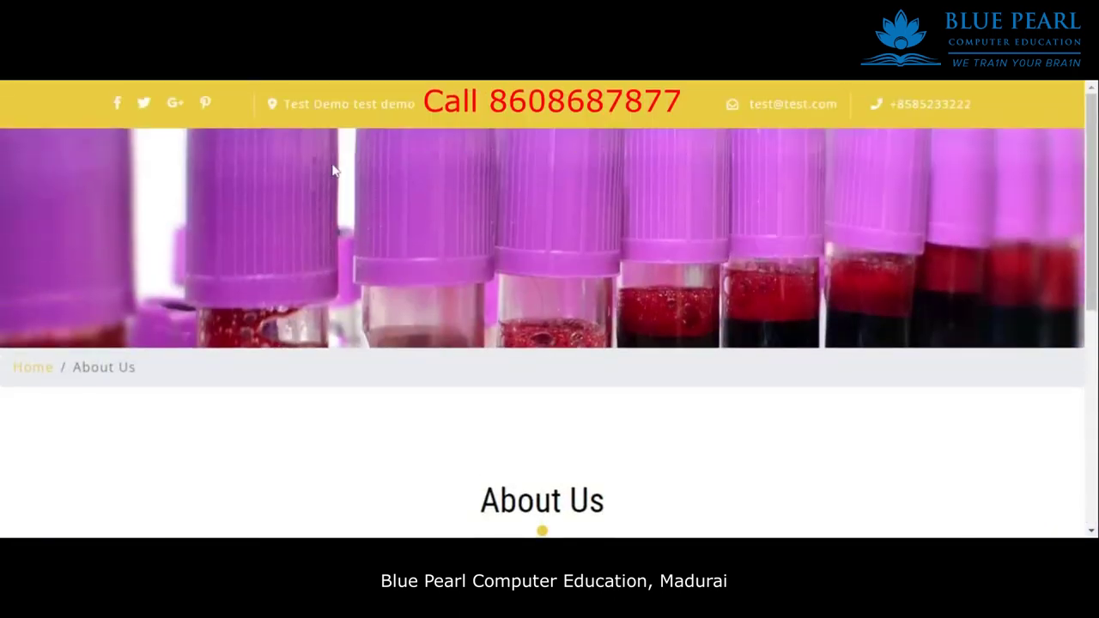
pyautogui.click(24, 367)
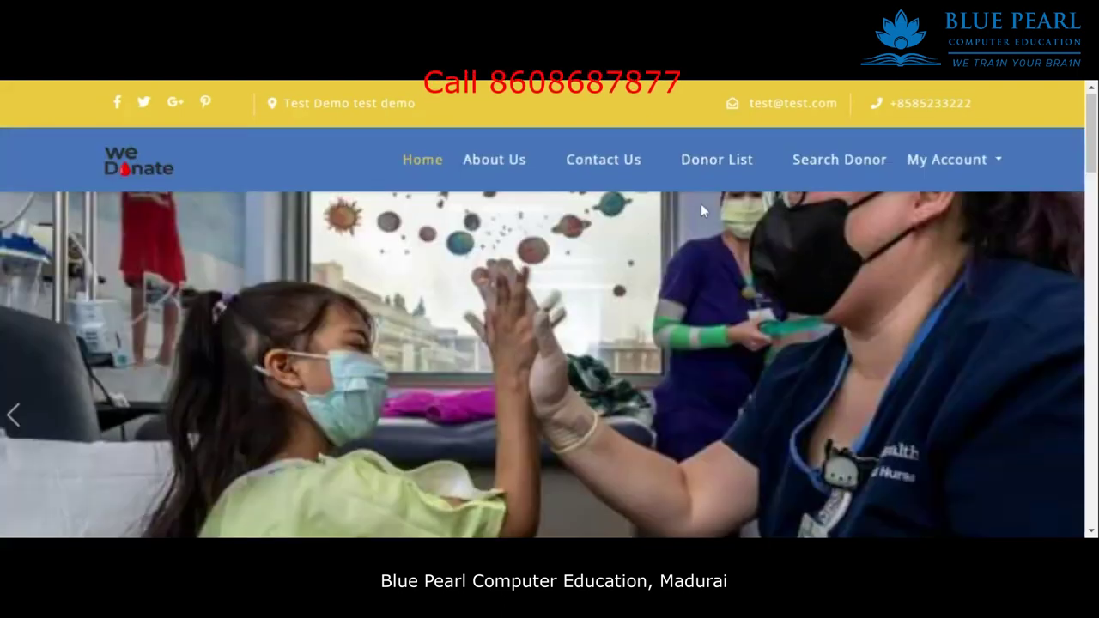
pyautogui.click(635, 171)
pyautogui.scroll(-7, 626, 282)
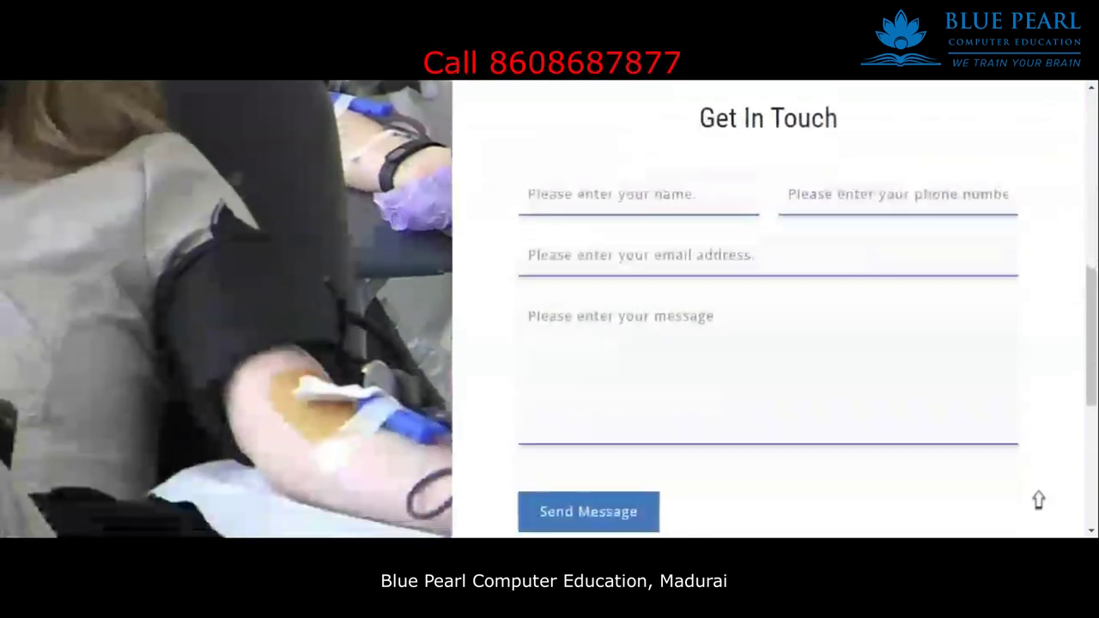
pyautogui.scroll(7, 398, 254)
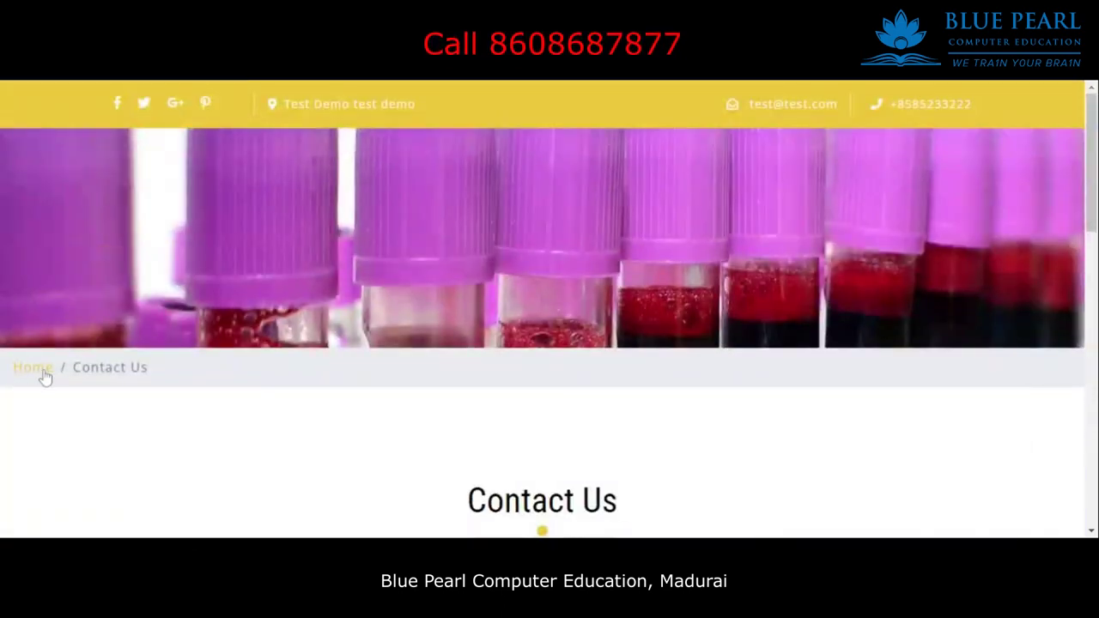
pyautogui.click(39, 369)
# Browse the Donor List and request blood from the AB- donor.
pyautogui.click(699, 167)
pyautogui.scroll(-5, 1038, 487)
pyautogui.scroll(-5, 1037, 487)
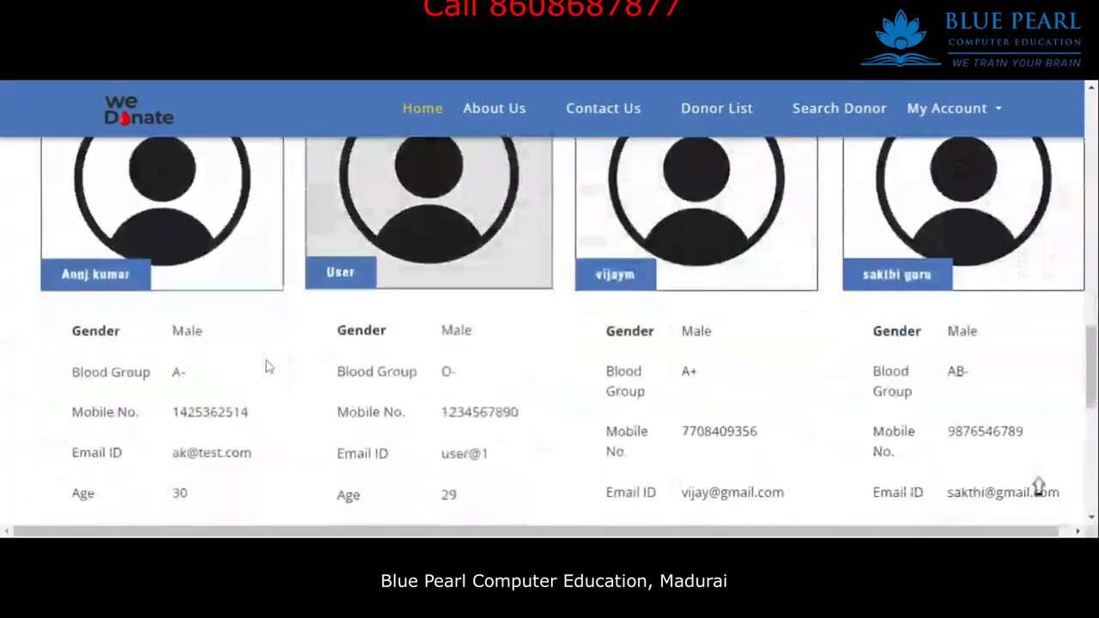
pyautogui.scroll(-5, 366, 335)
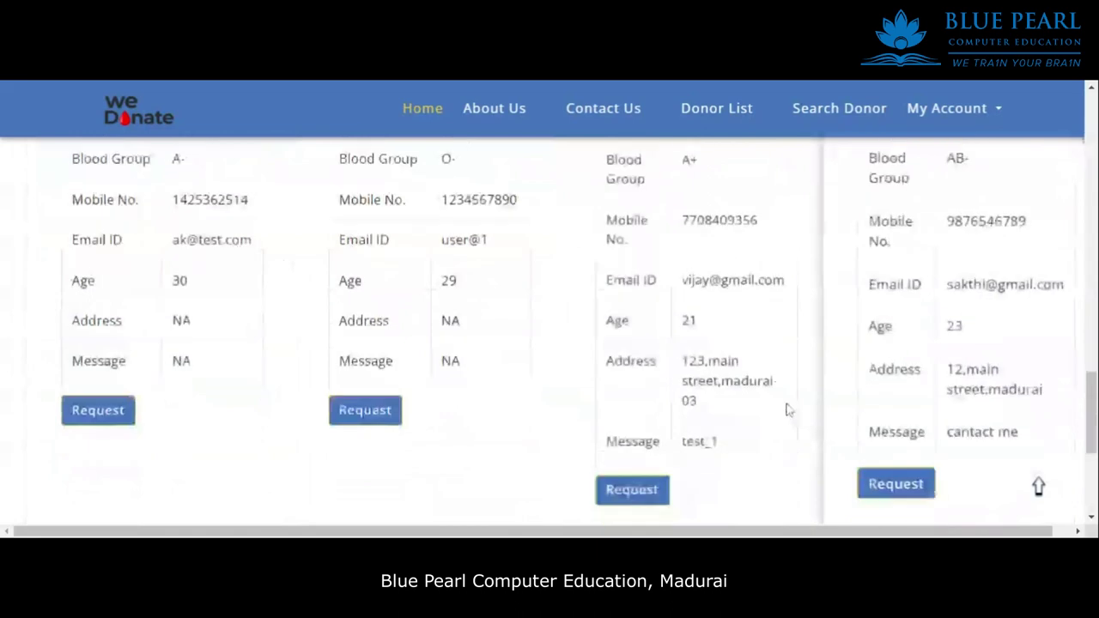
pyautogui.scroll(10, 366, 335)
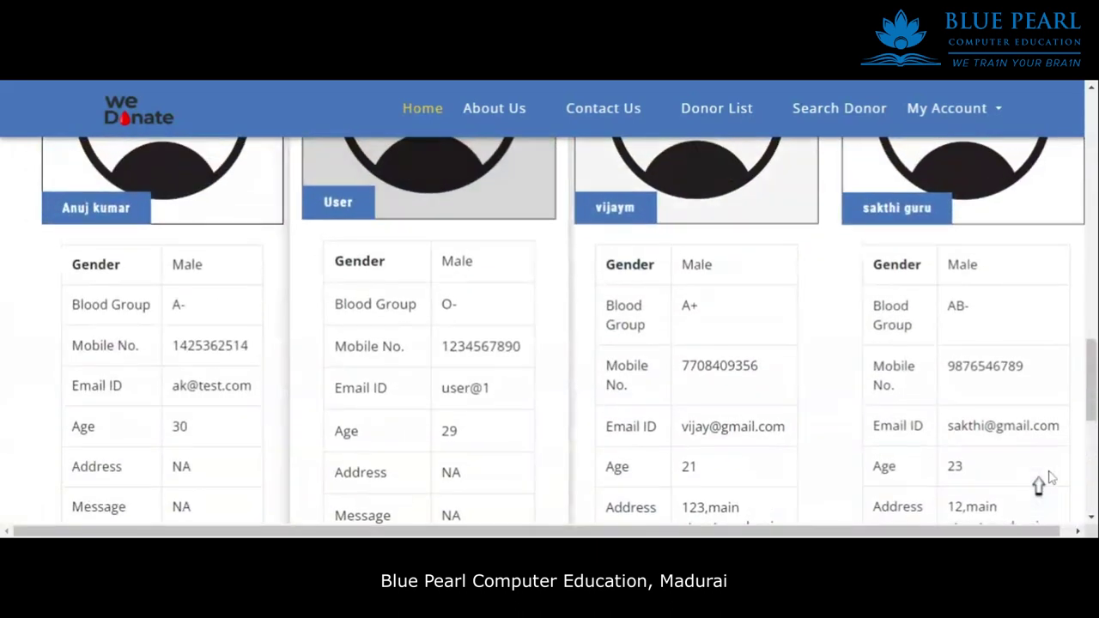
pyautogui.scroll(-2, 533, 287)
pyautogui.scroll(-1, 954, 418)
pyautogui.scroll(3, 919, 300)
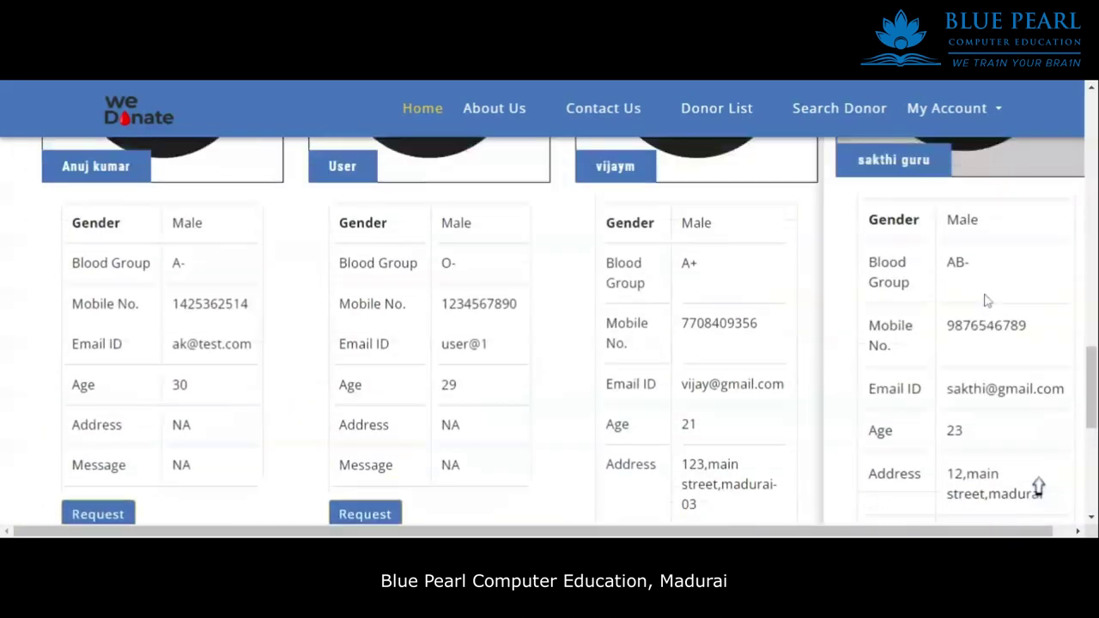
pyautogui.scroll(-3, 908, 449)
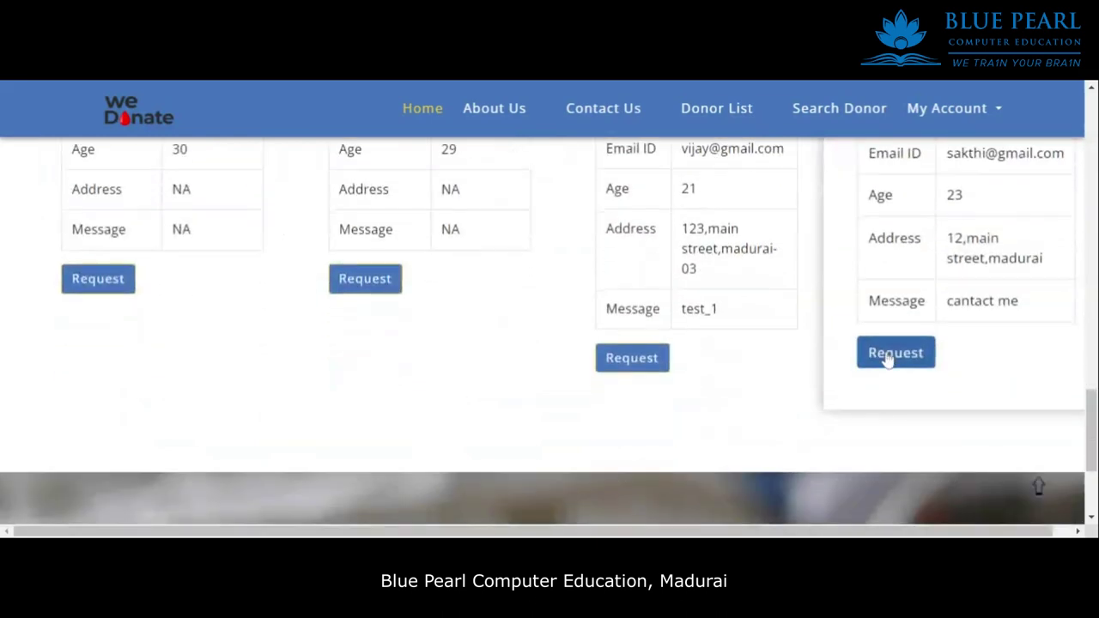
pyautogui.click(893, 348)
pyautogui.scroll(-6, 882, 322)
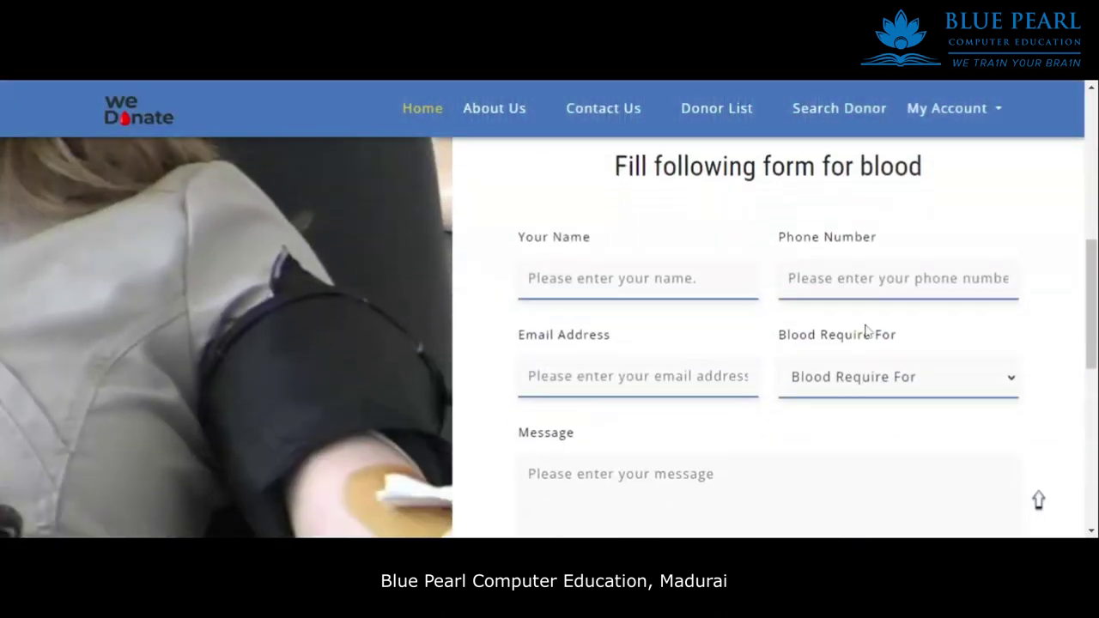
# Enter the requester name 'Pacientes' and accept the saved email address.
pyautogui.click(601, 267)
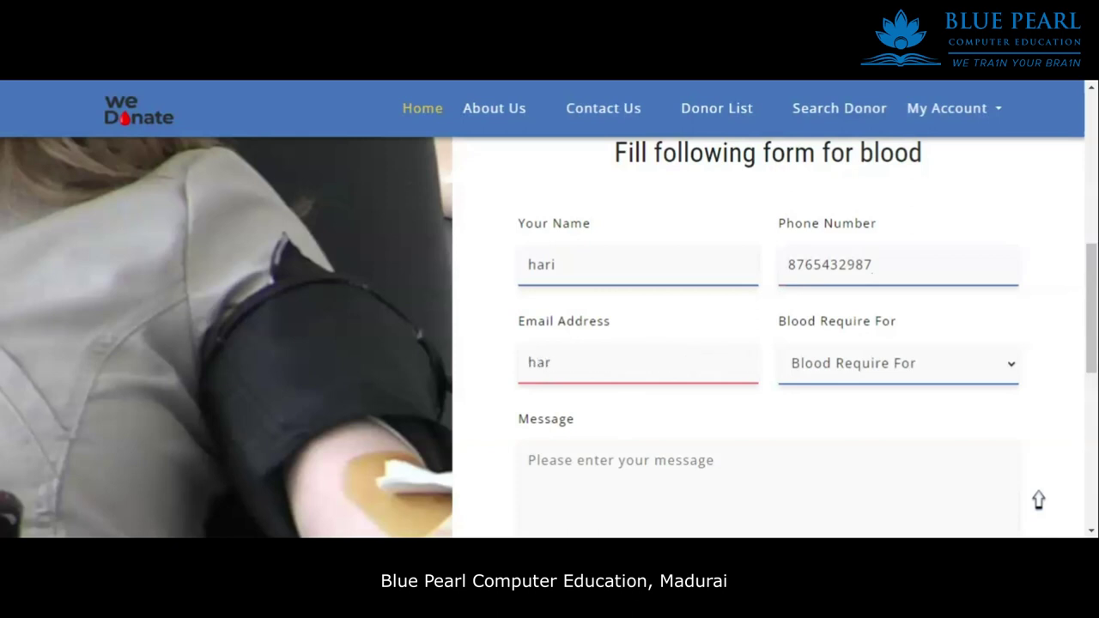
pyautogui.press('Return')
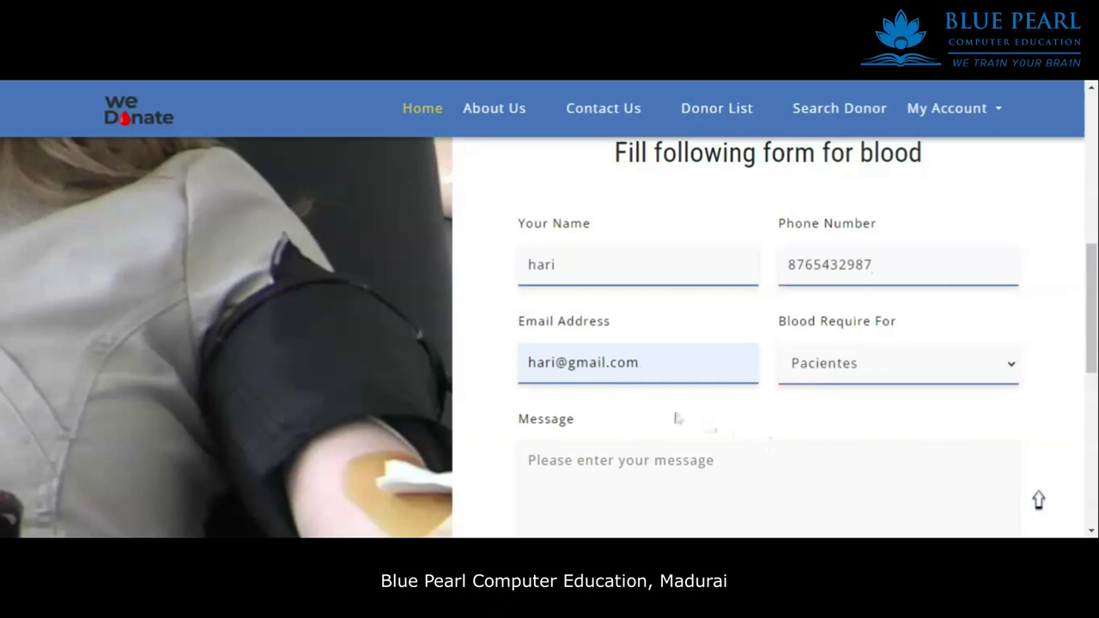
pyautogui.scroll(1, 712, 300)
pyautogui.scroll(-2, 713, 295)
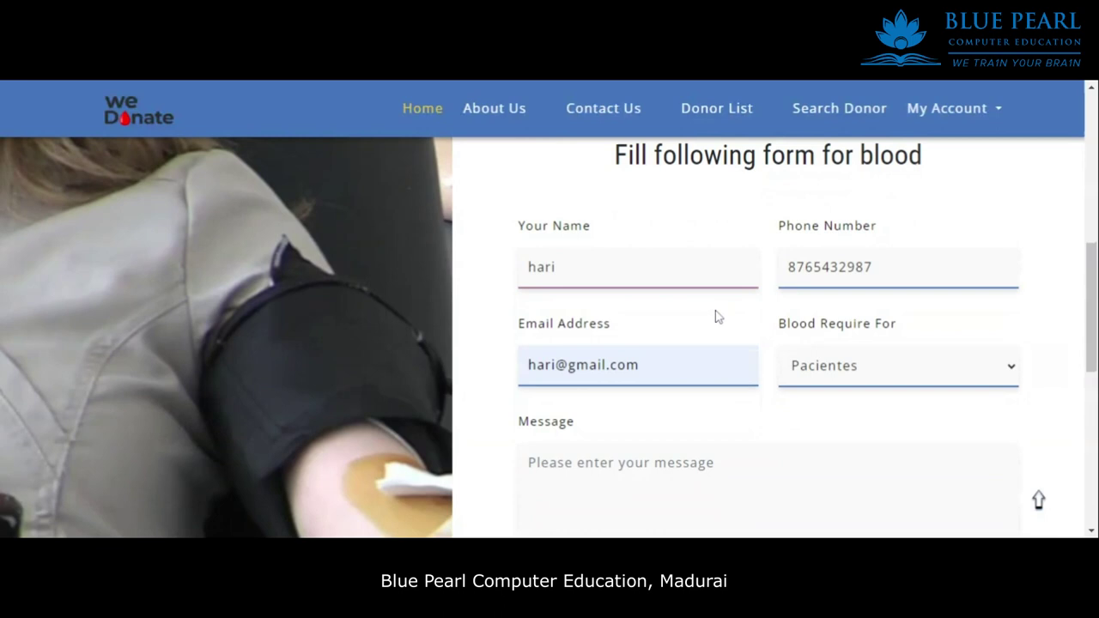
# Write the message 'emergence' and send the blood request to the AB- donor.
pyautogui.click(769, 447)
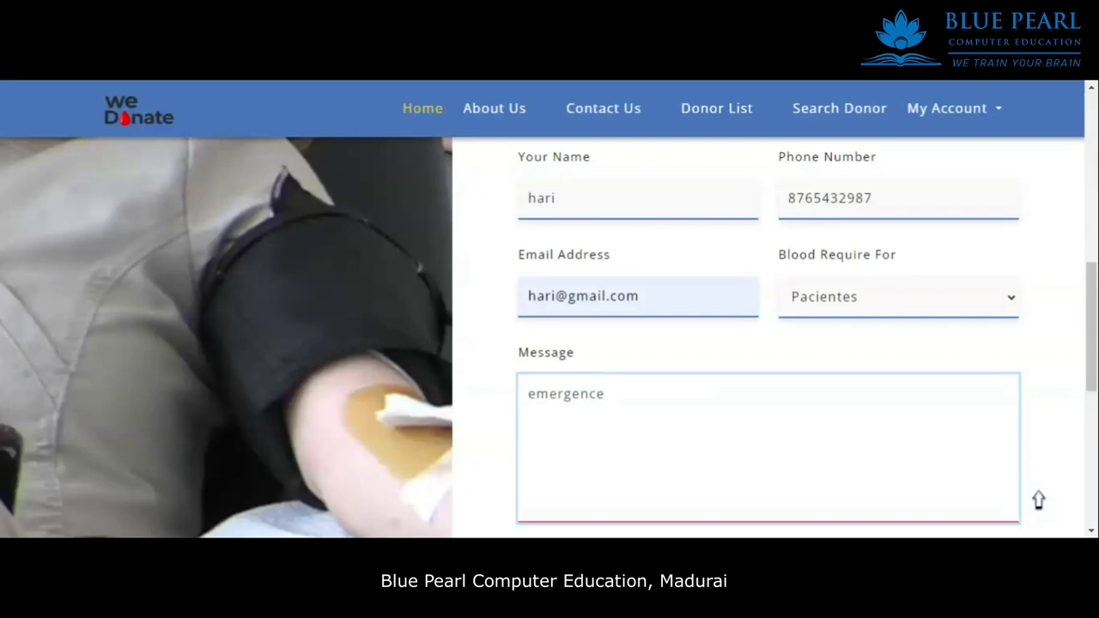
pyautogui.scroll(-6, 673, 392)
pyautogui.scroll(2, 643, 233)
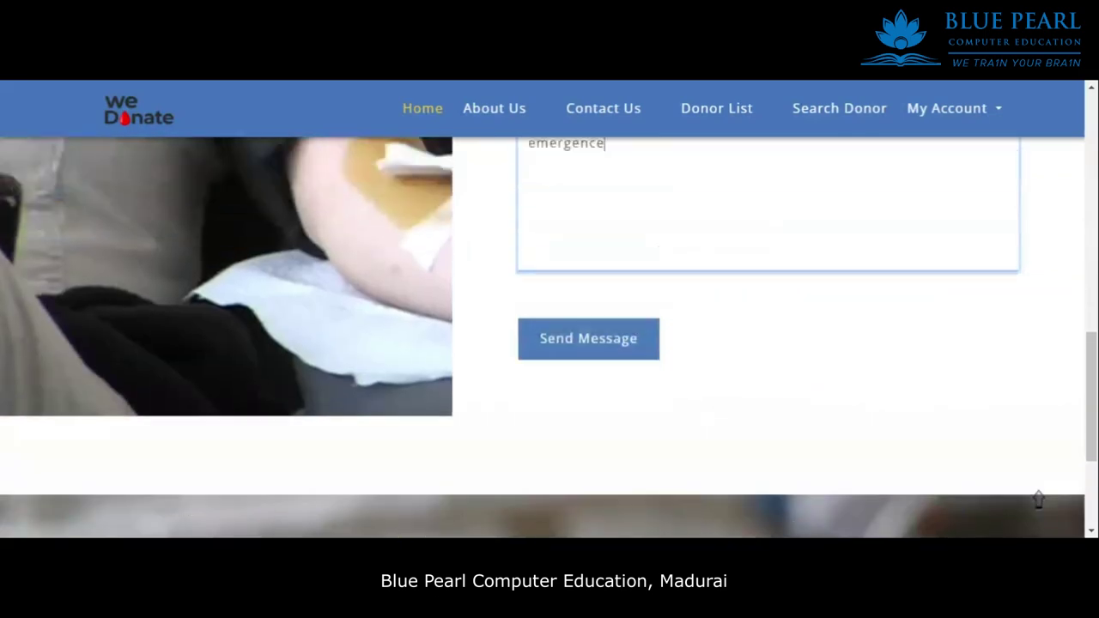
pyautogui.click(582, 478)
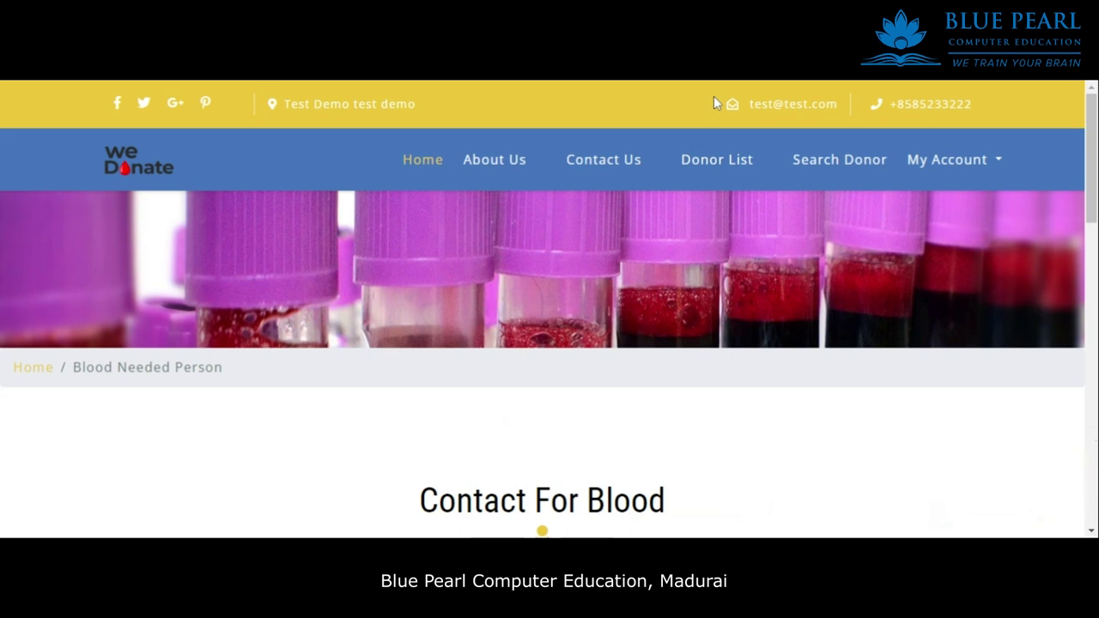
# Review the donor's Profile page under My Account.
pyautogui.click(943, 160)
pyautogui.click(929, 201)
pyautogui.scroll(-5, 830, 256)
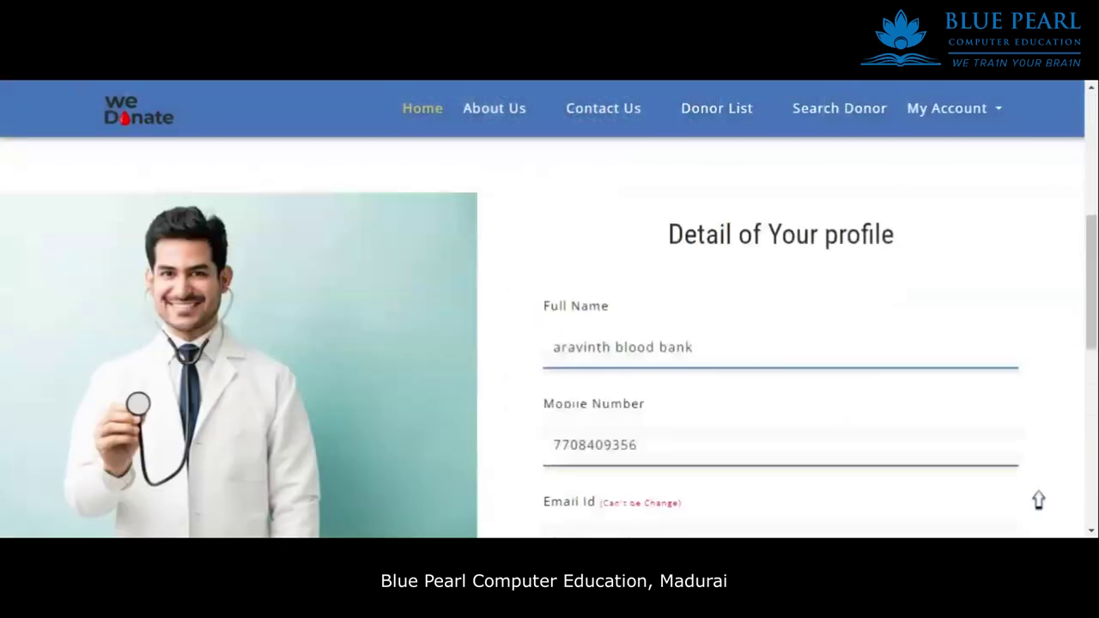
pyautogui.click(830, 256)
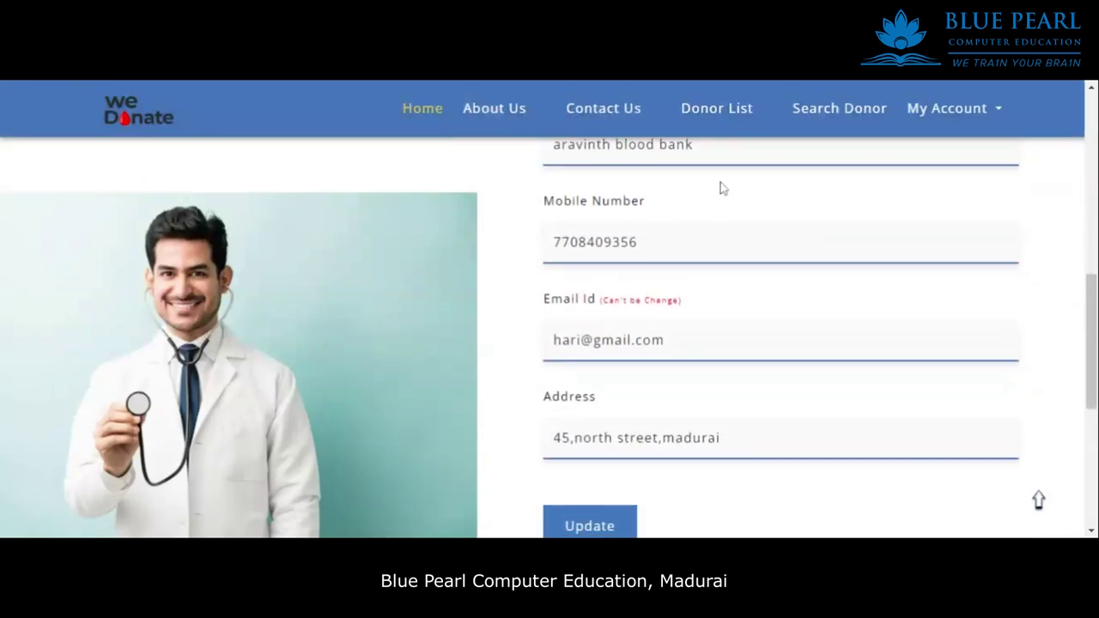
pyautogui.scroll(3, 722, 188)
pyautogui.moveTo(695, 314); pyautogui.dragTo(483, 355)
pyautogui.moveTo(751, 212); pyautogui.dragTo(761, 212)
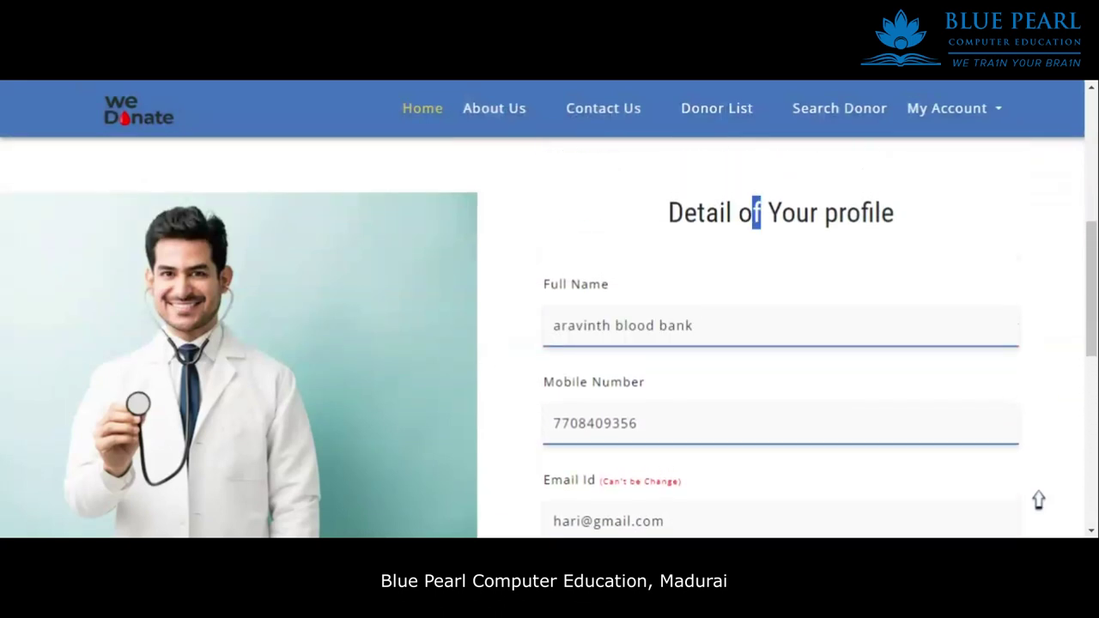
pyautogui.scroll(-5, 837, 257)
pyautogui.scroll(3, 837, 257)
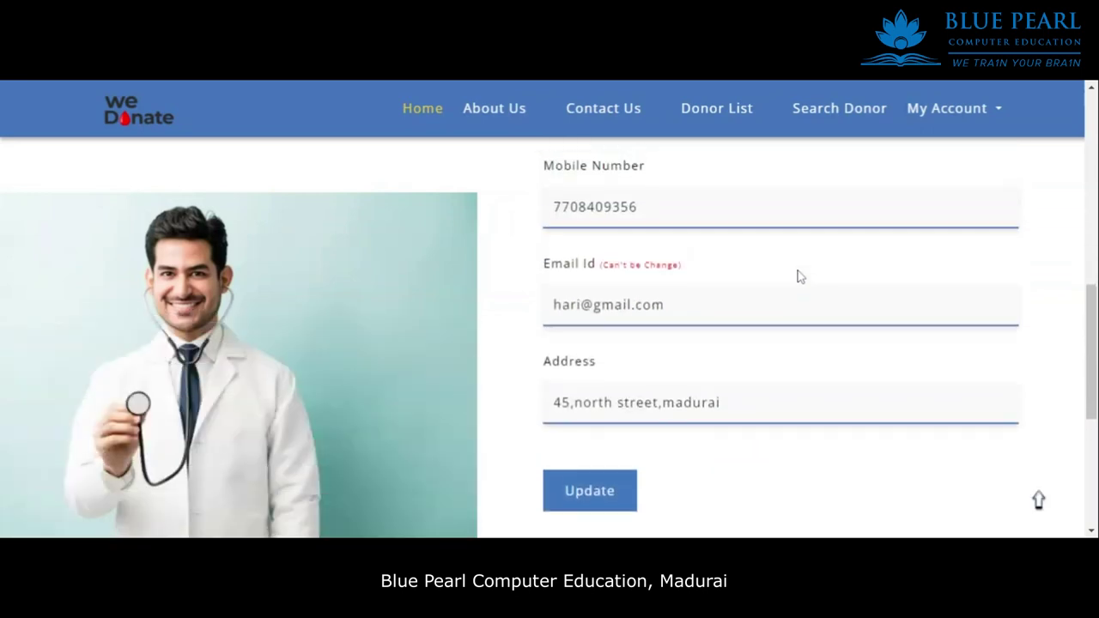
pyautogui.scroll(6, 798, 275)
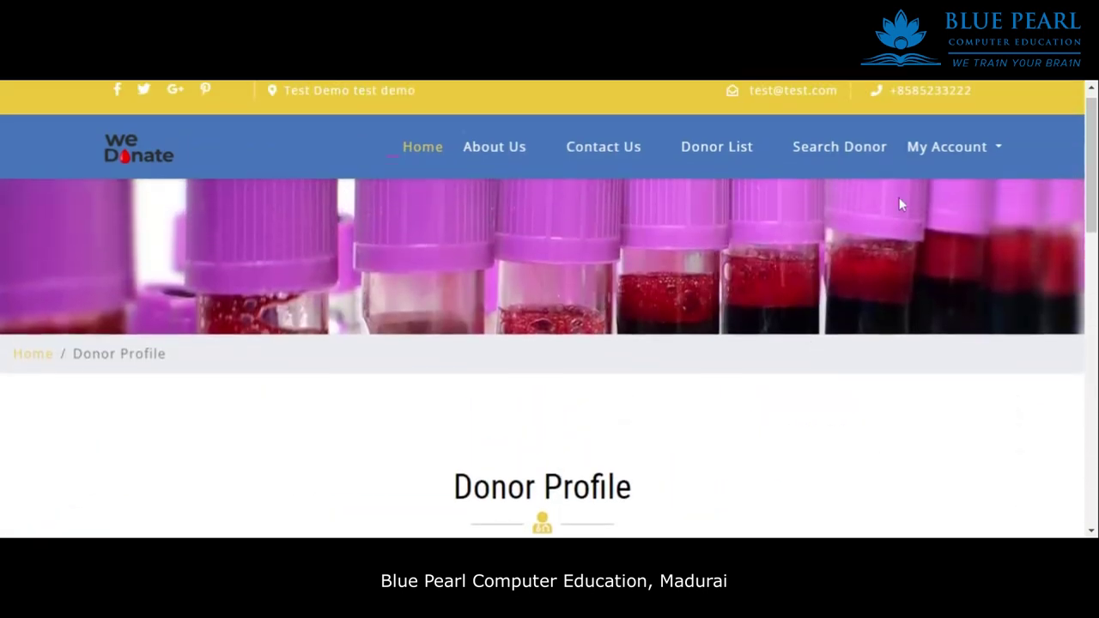
# Look over the My Account Change Password page.
pyautogui.click(998, 165)
pyautogui.click(952, 240)
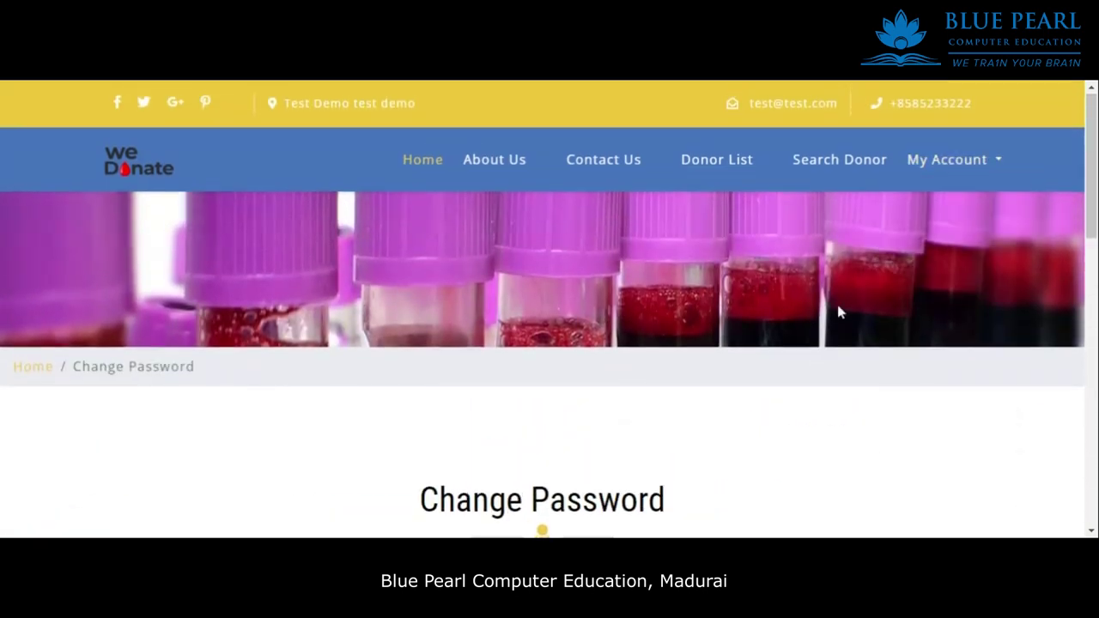
pyautogui.scroll(-6, 768, 319)
pyautogui.scroll(3, 770, 320)
pyautogui.scroll(2, 767, 320)
pyautogui.scroll(-2, 765, 318)
pyautogui.scroll(-4, 792, 314)
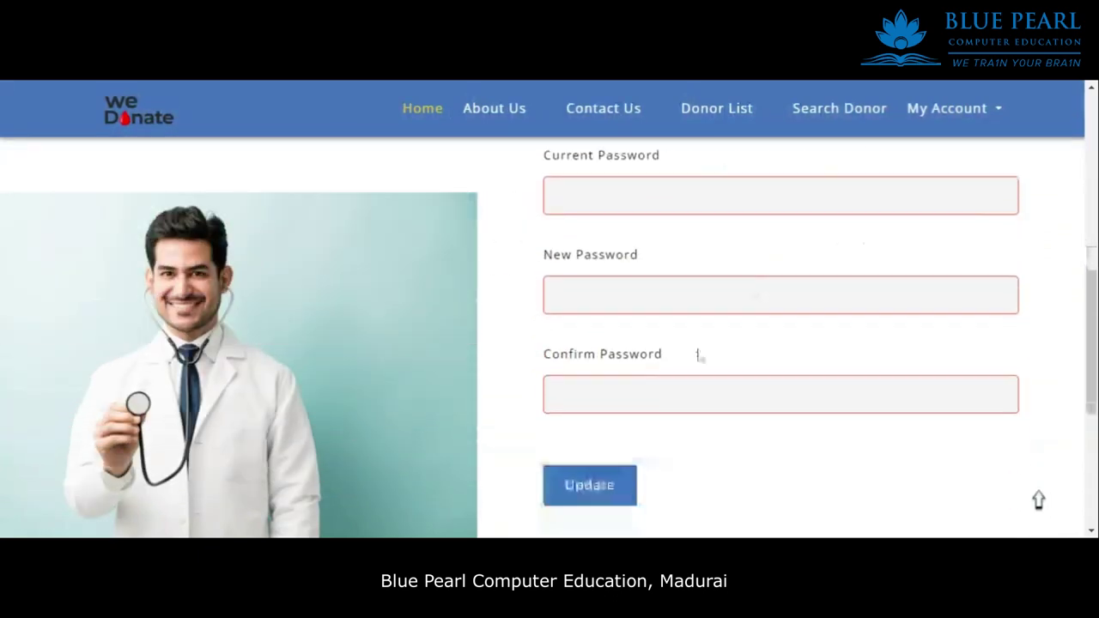
pyautogui.scroll(4, 697, 283)
pyautogui.scroll(3, 696, 284)
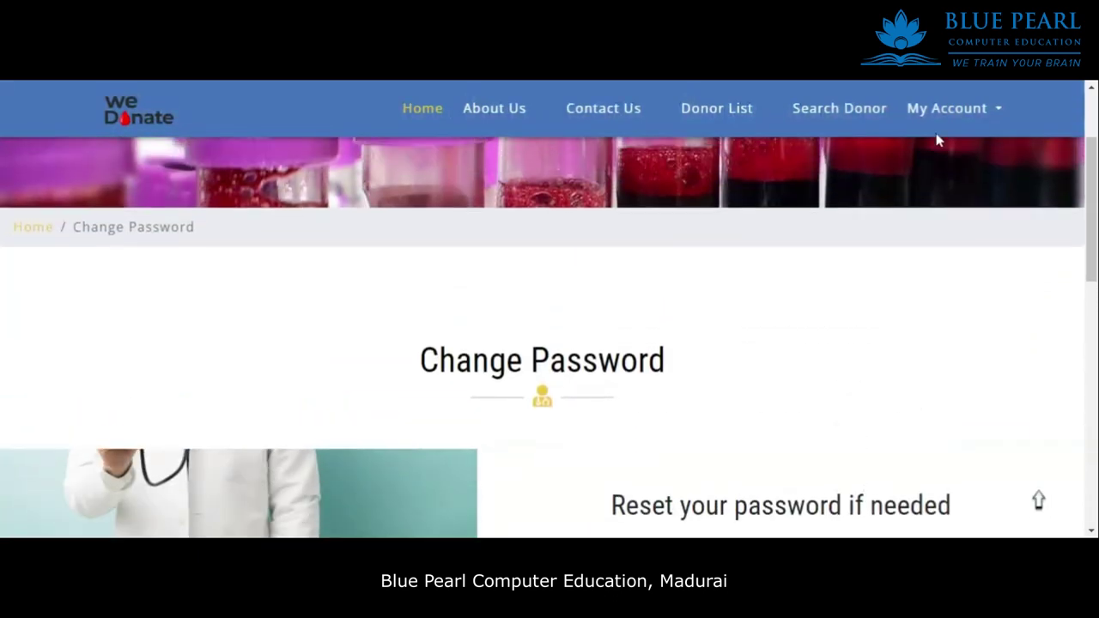
# Log out of the account and bring up the User Login form.
pyautogui.click(967, 111)
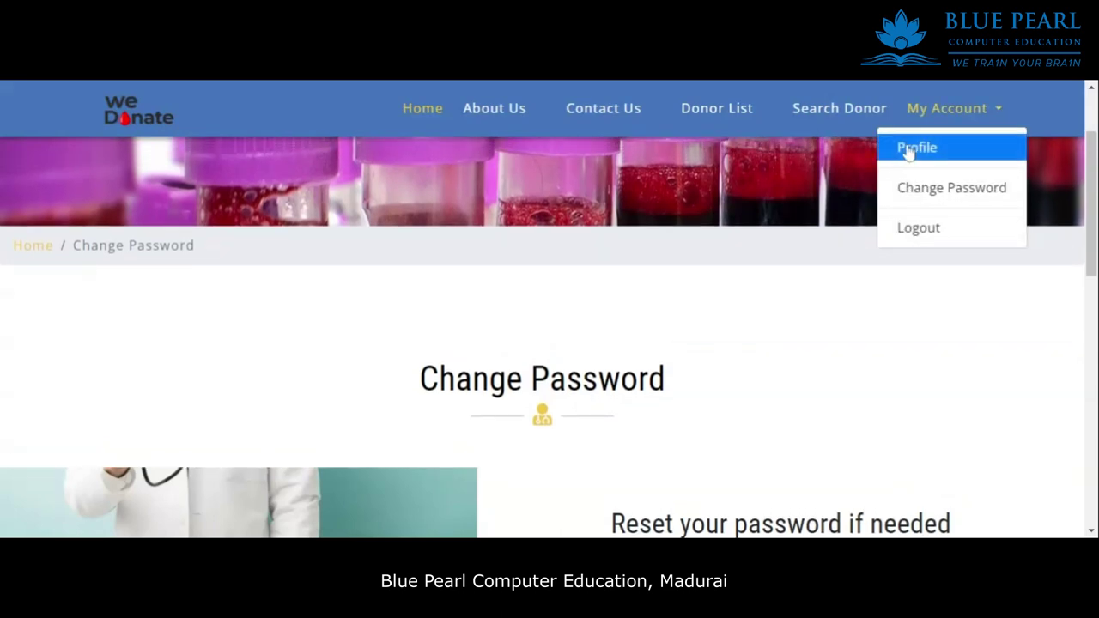
pyautogui.click(926, 228)
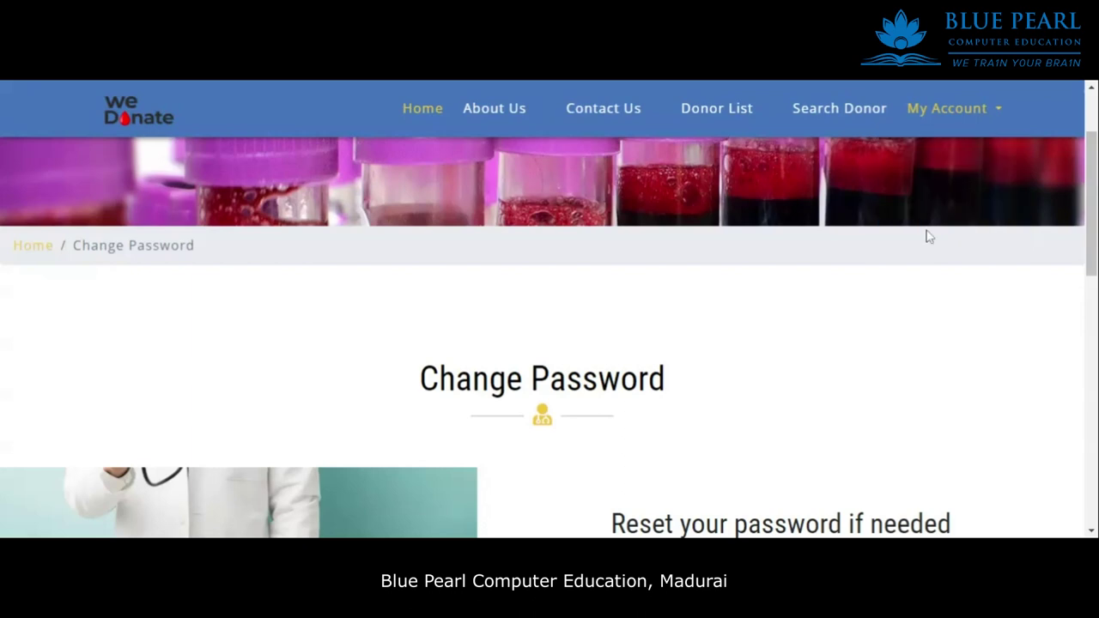
pyautogui.click(549, 352)
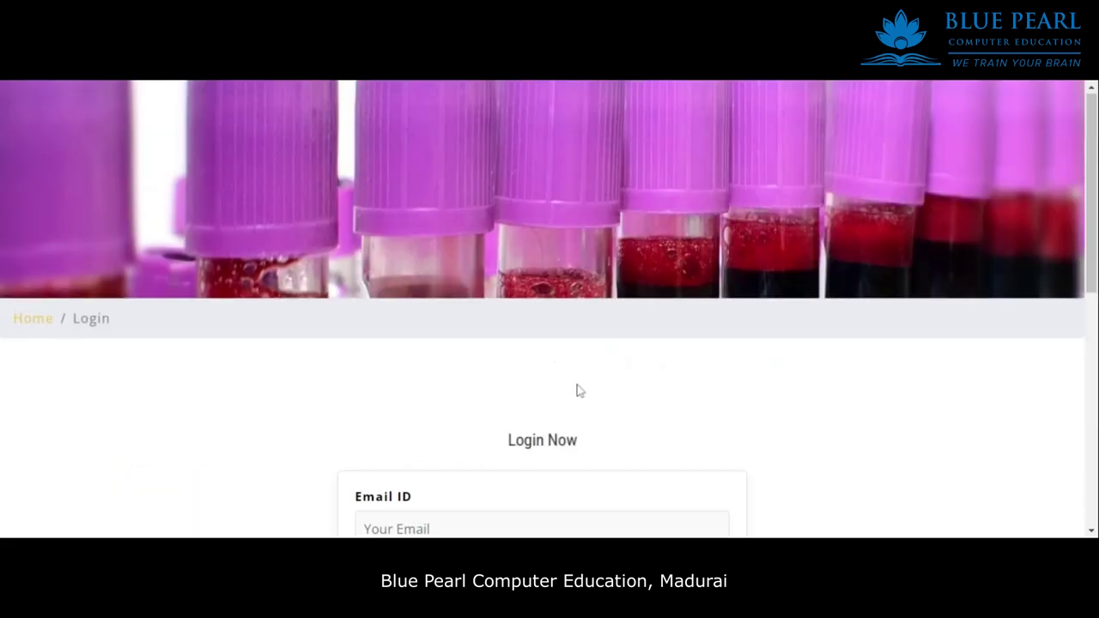
pyautogui.scroll(-2, 579, 389)
pyautogui.click(542, 387)
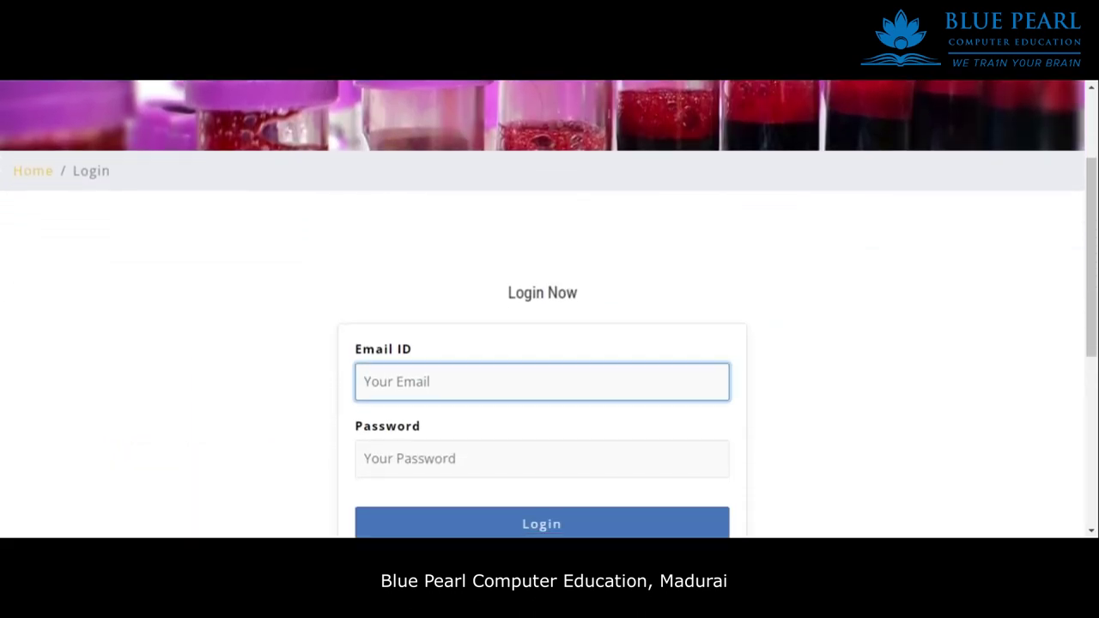
pyautogui.click(542, 459)
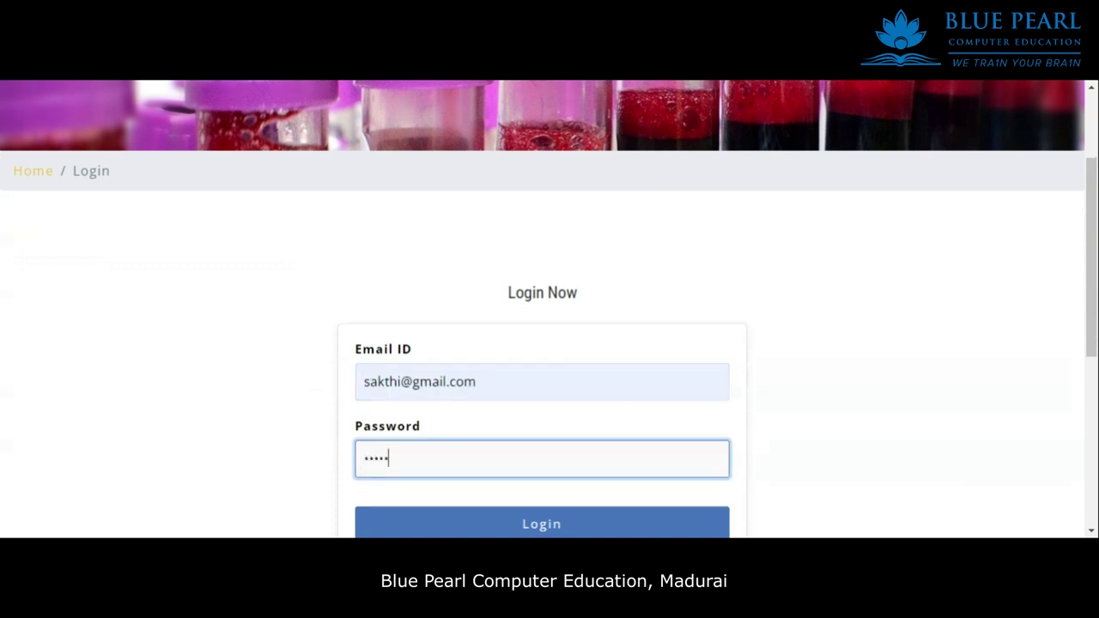
pyautogui.scroll(-4, 498, 447)
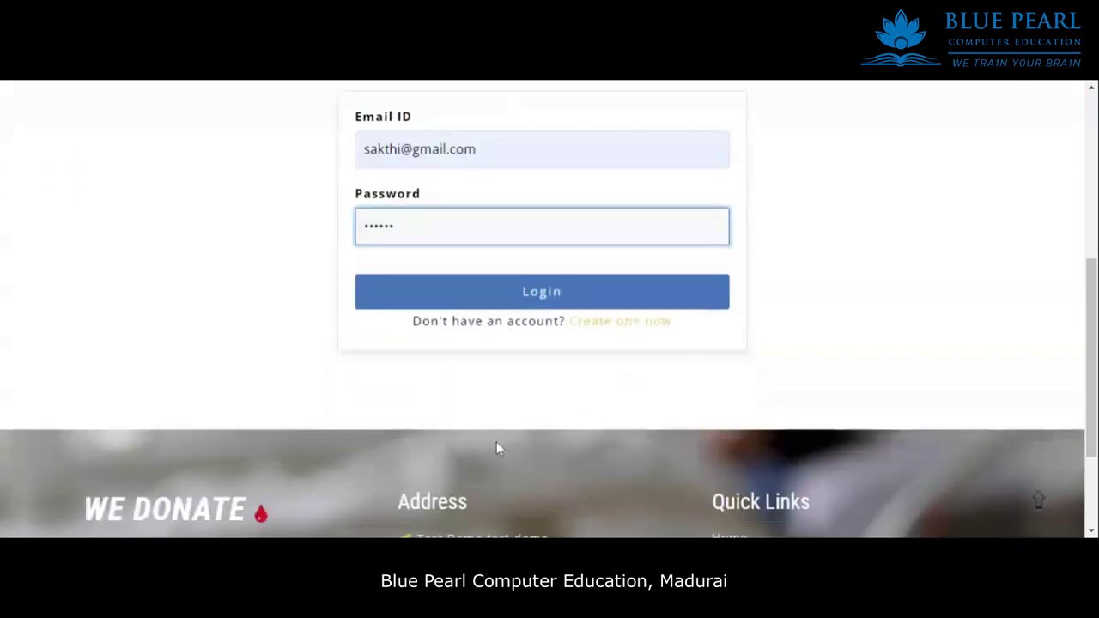
pyautogui.click(559, 234)
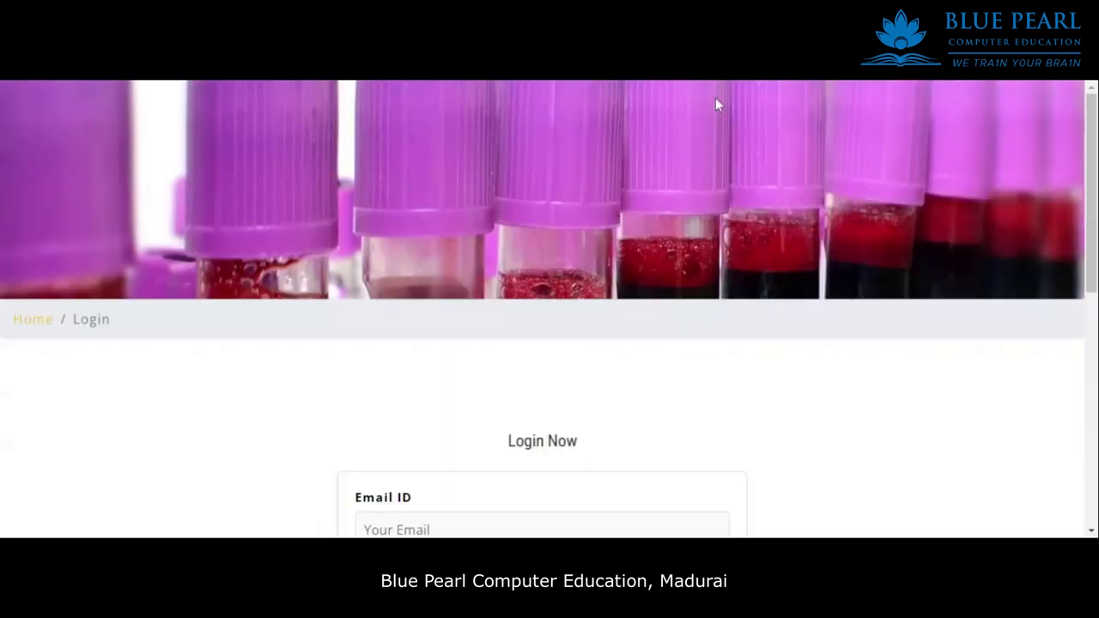
pyautogui.scroll(-2, 572, 369)
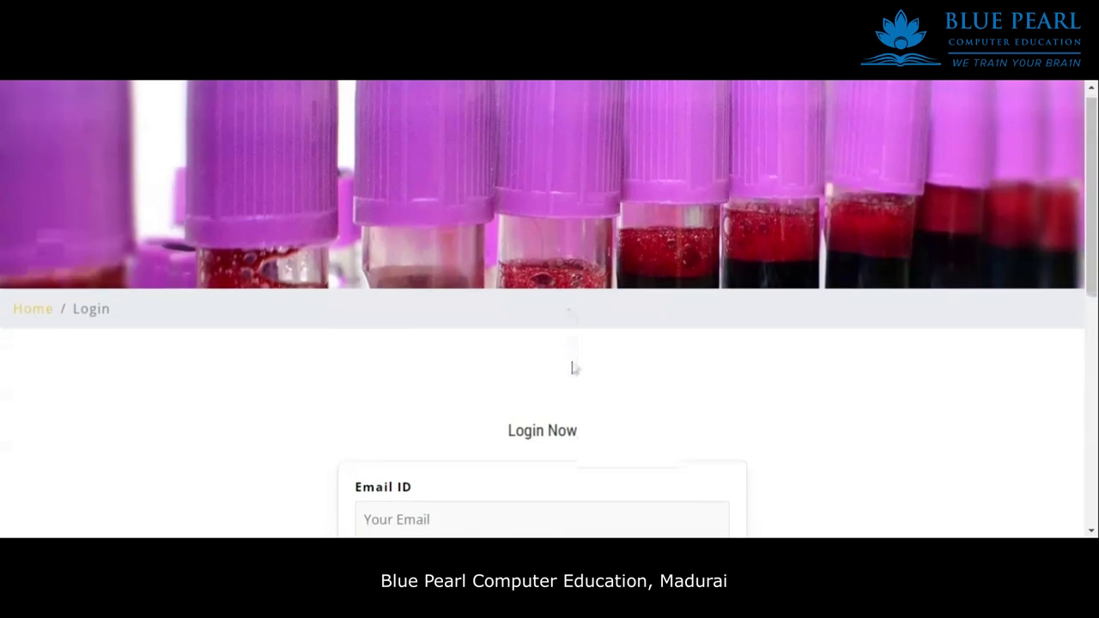
pyautogui.click(531, 386)
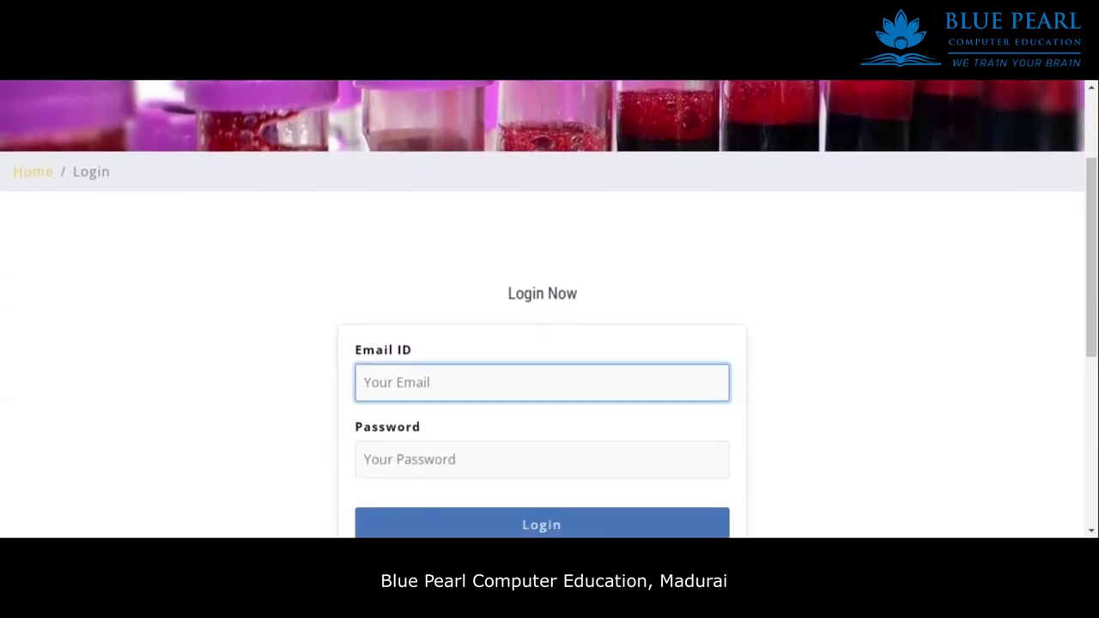
pyautogui.press('Down')
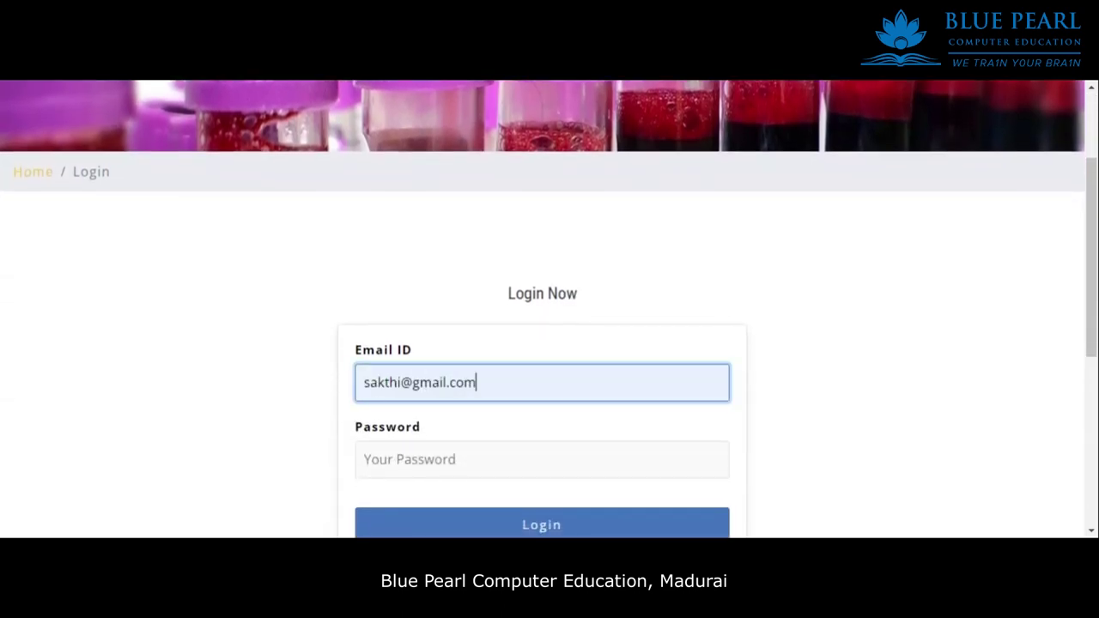
pyautogui.scroll(3, 472, 297)
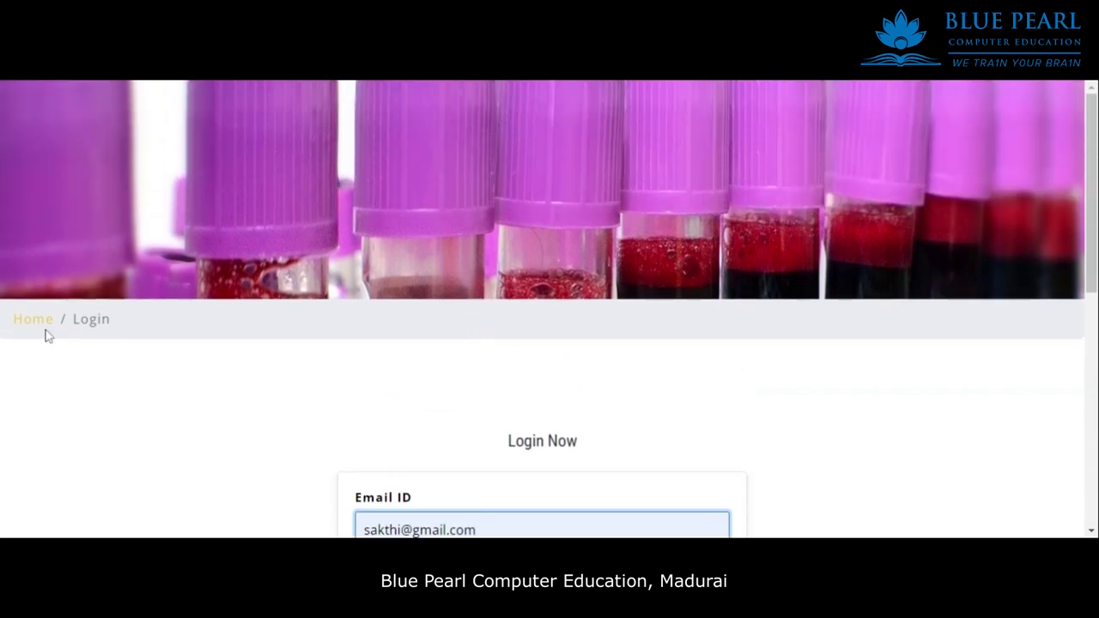
pyautogui.click(41, 324)
pyautogui.click(550, 352)
pyautogui.scroll(-3, 621, 383)
pyautogui.click(542, 311)
pyautogui.press('Down')
pyautogui.press('Return')
pyautogui.click(542, 386)
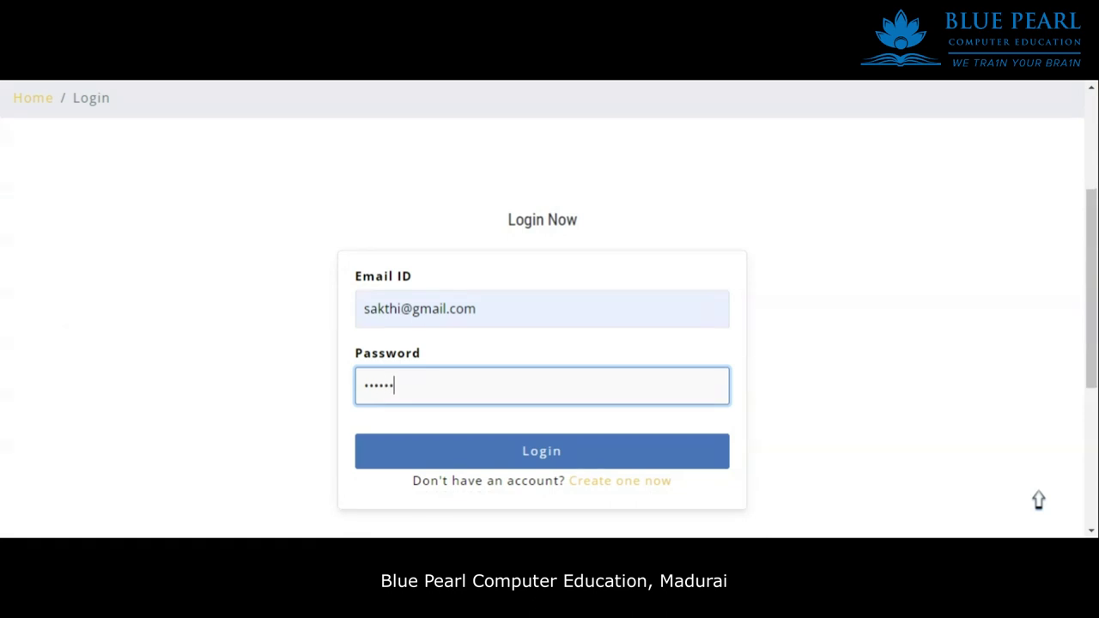
pyautogui.click(533, 458)
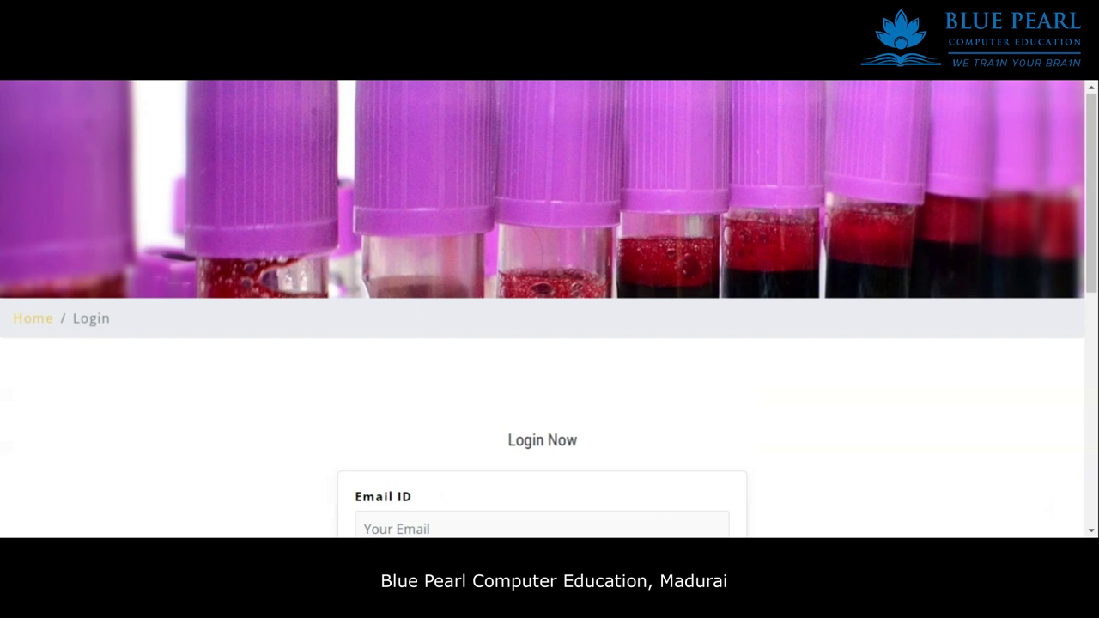
pyautogui.scroll(-3, 653, 347)
# Enter an email and a password on the Login Now form and submit it.
pyautogui.click(541, 241)
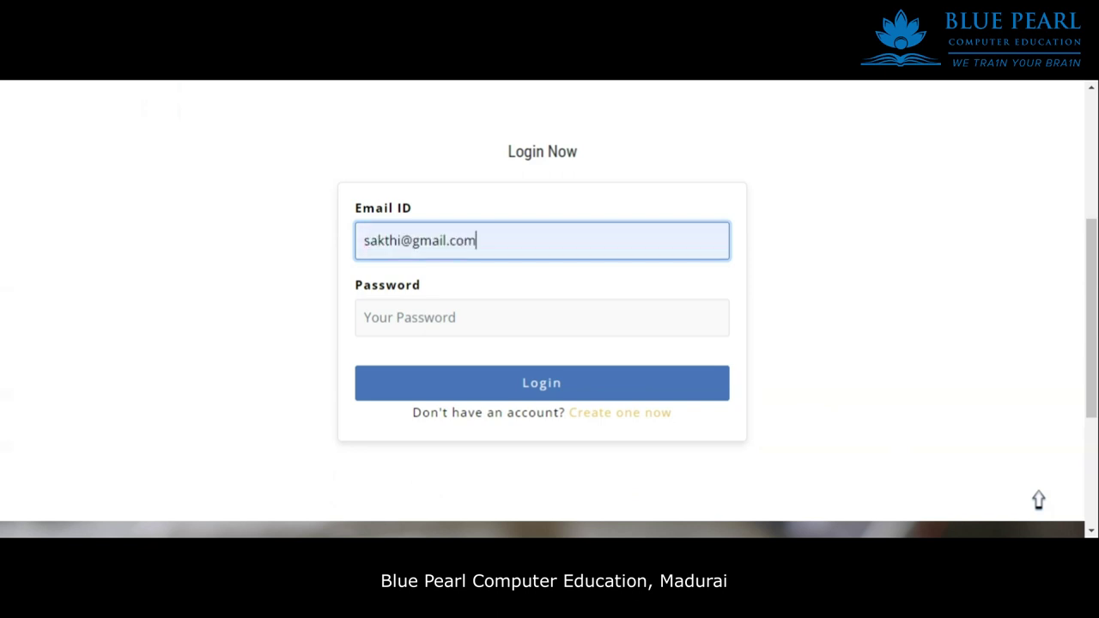
pyautogui.write('g')
pyautogui.press('Tab')
pyautogui.write('**')
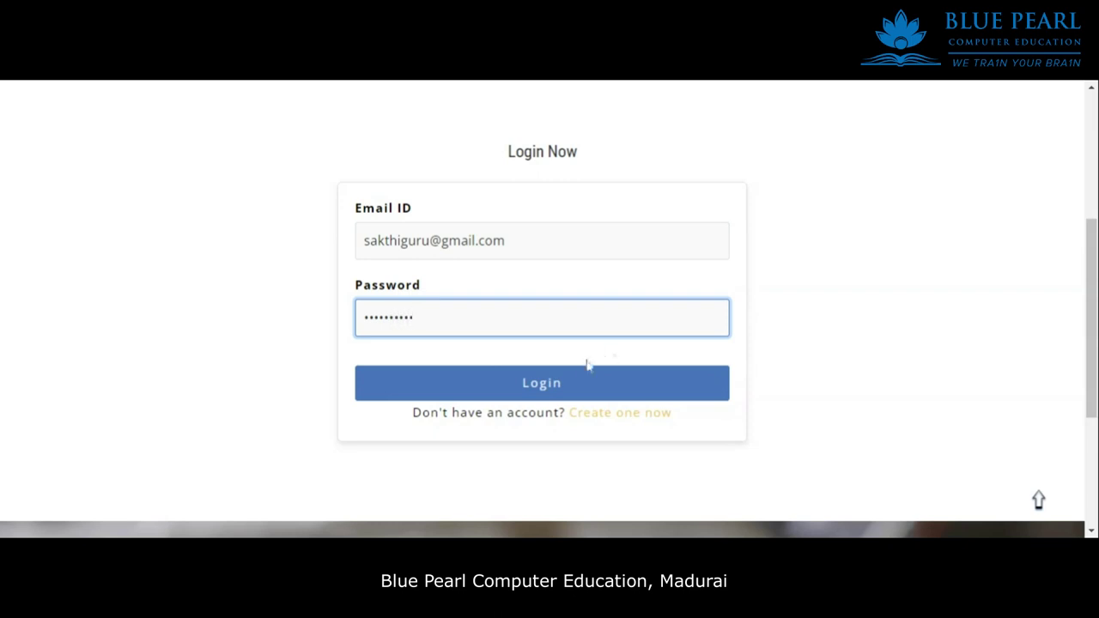
pyautogui.click(569, 391)
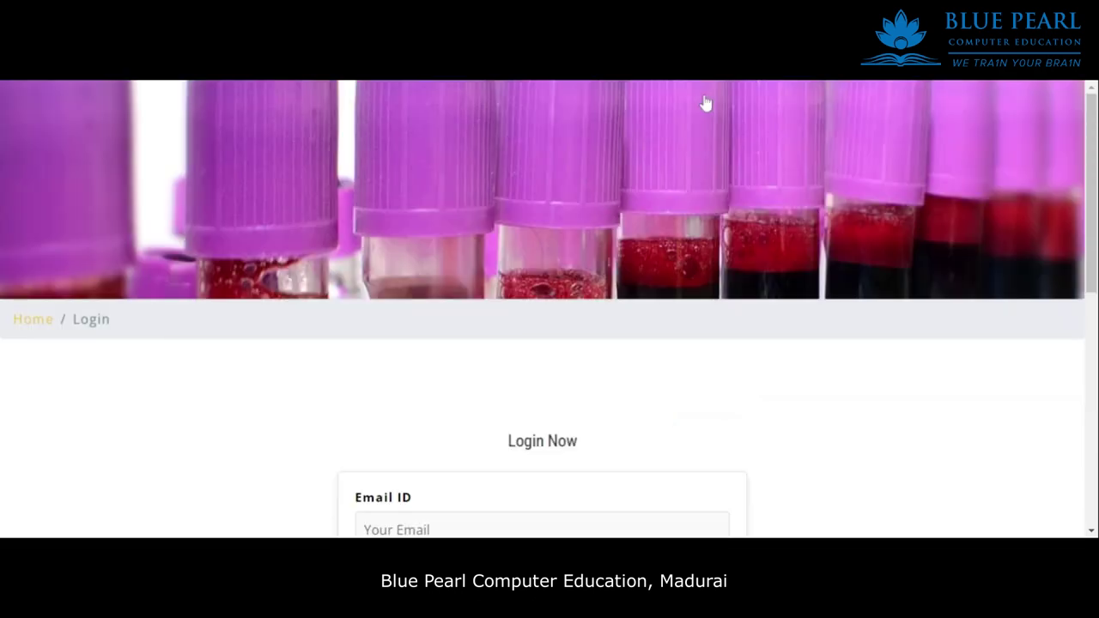
pyautogui.scroll(-3, 570, 334)
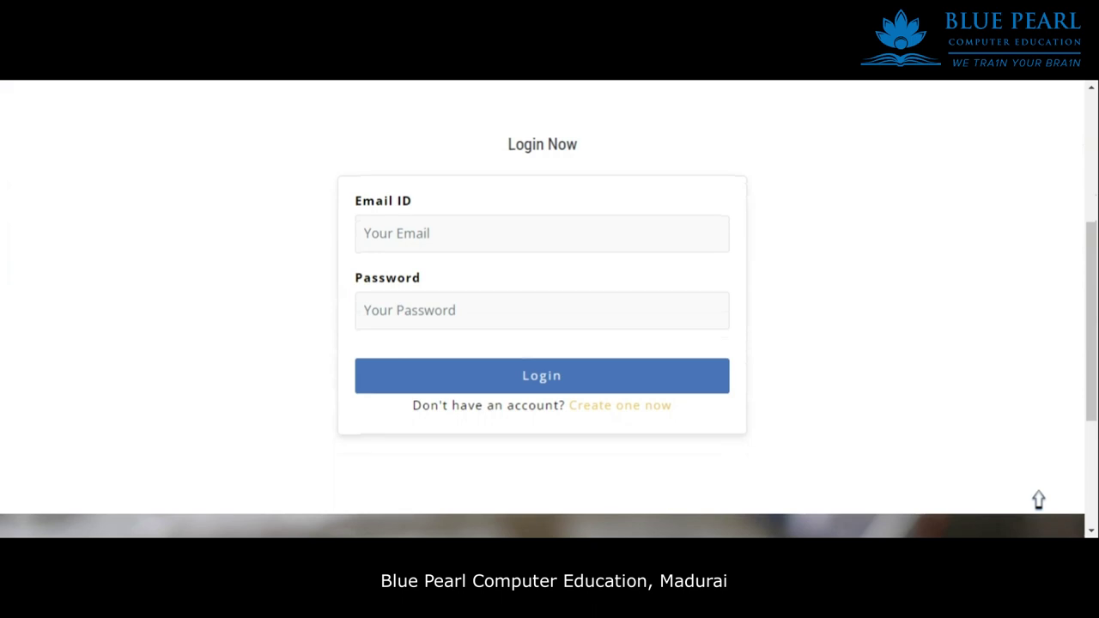
# Re-enter the donor account's email address and password, then log in.
pyautogui.click(486, 239)
pyautogui.click(364, 233)
pyautogui.click(369, 310)
pyautogui.write('s')
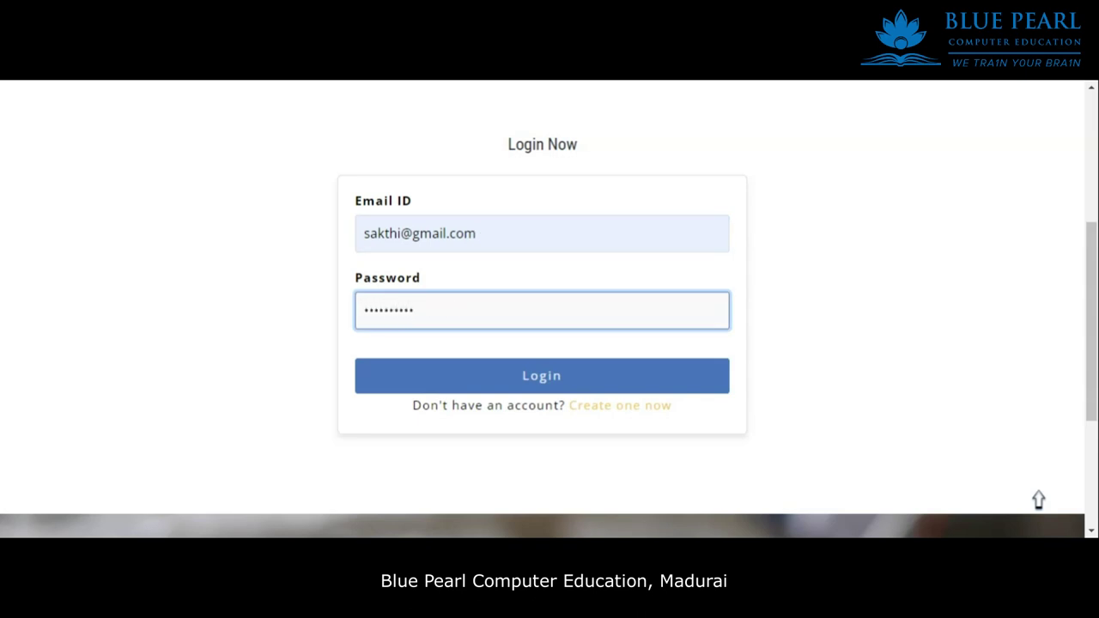
pyautogui.click(530, 375)
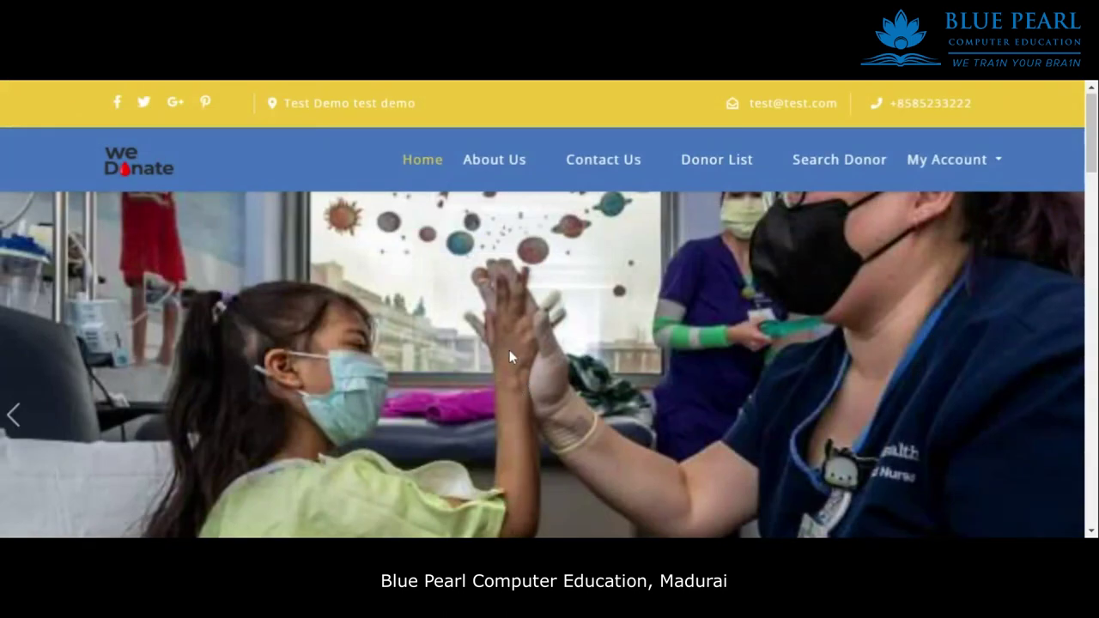
# Browse the donor list, Request Received, contact page and home page.
pyautogui.click(749, 161)
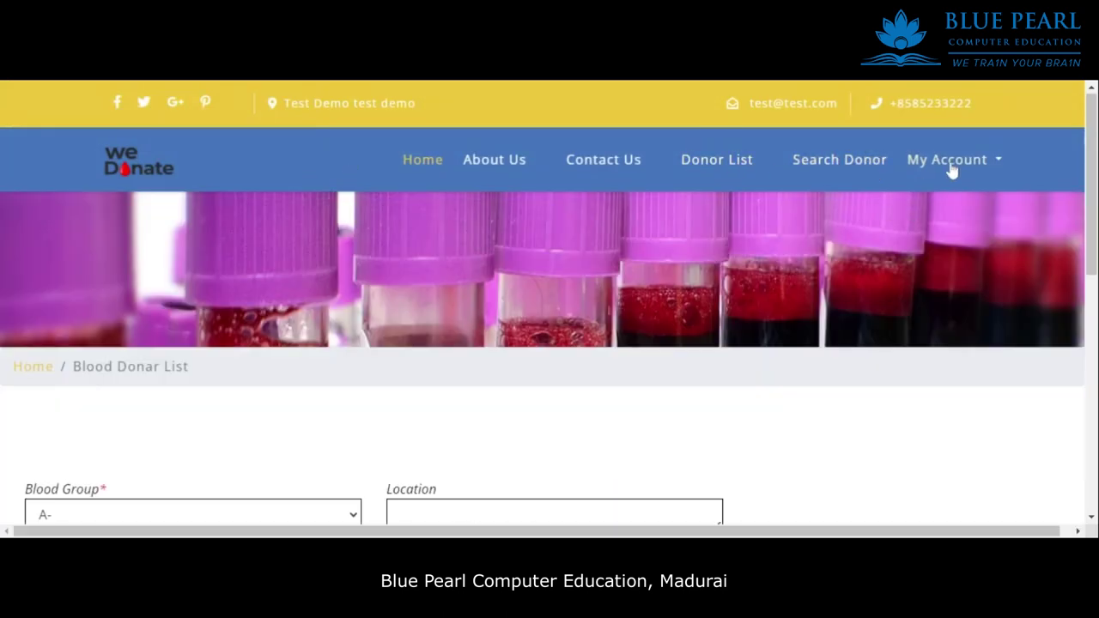
pyautogui.click(953, 164)
pyautogui.click(940, 285)
pyautogui.scroll(-6, 709, 328)
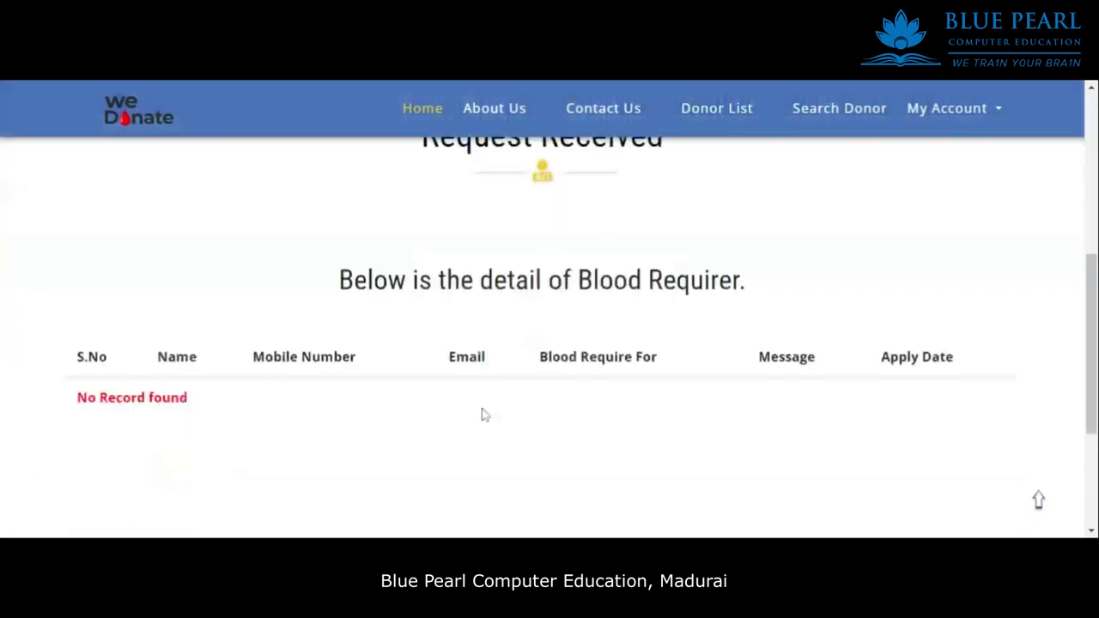
pyautogui.scroll(5, 405, 318)
pyautogui.scroll(2, 511, 217)
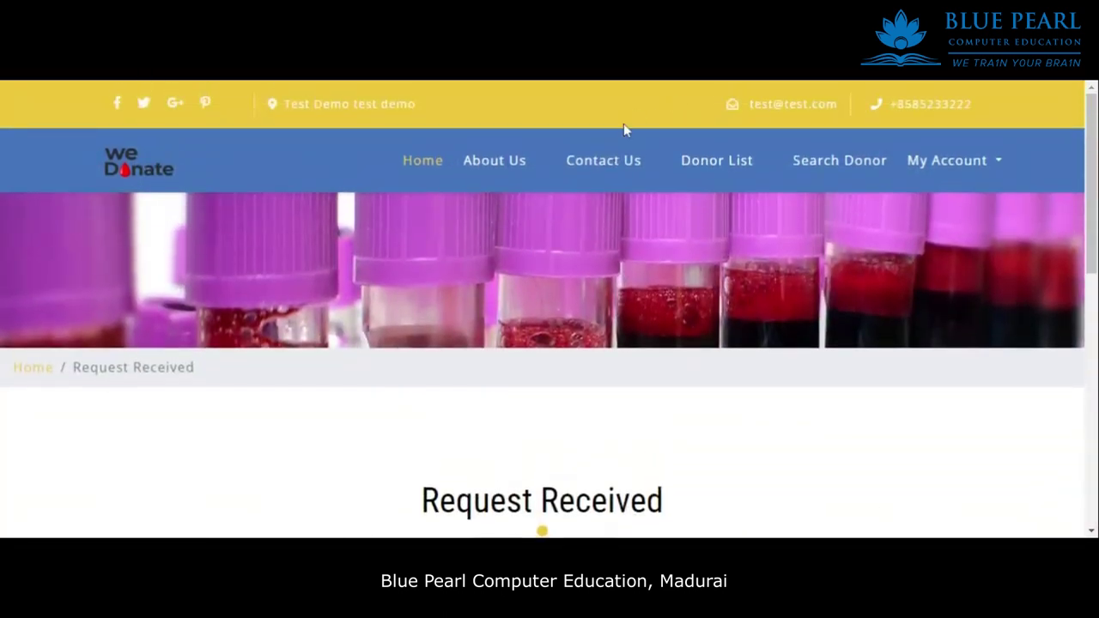
pyautogui.click(603, 162)
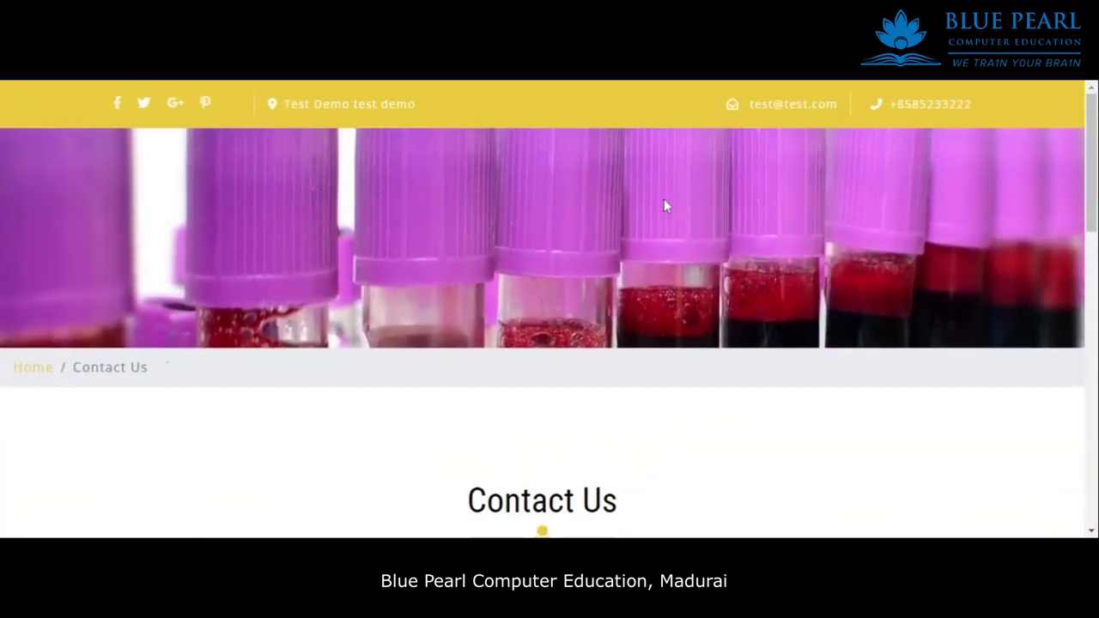
pyautogui.click(33, 367)
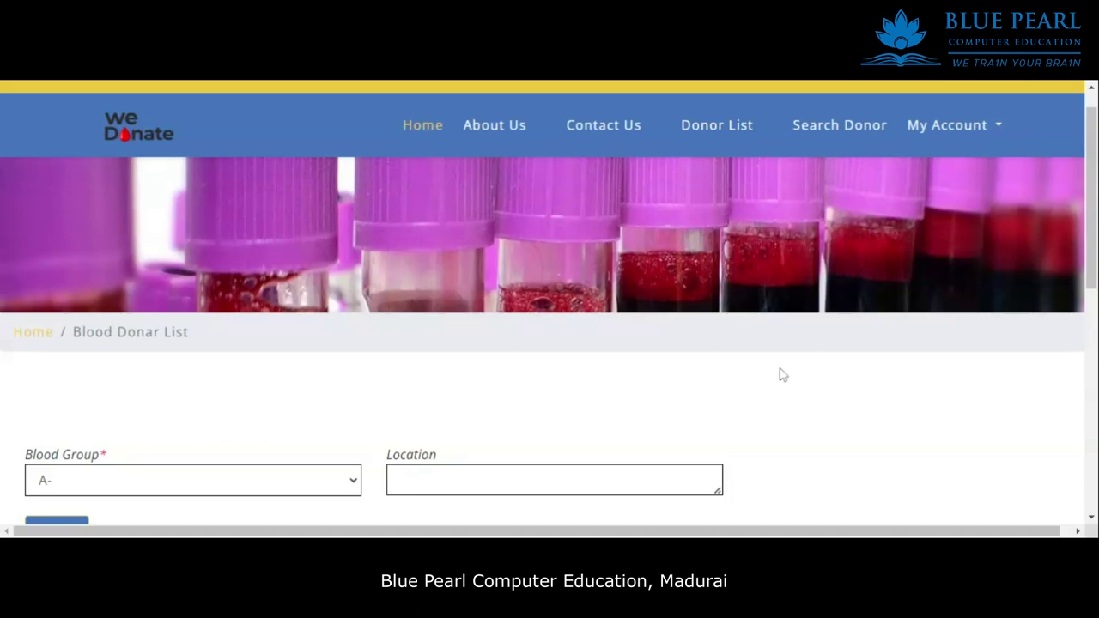
pyautogui.scroll(-1, 783, 387)
pyautogui.scroll(2, 822, 326)
# Review the Request Received table's emergency request from a Brother, highlighting the requester's mobile number.
pyautogui.click(975, 176)
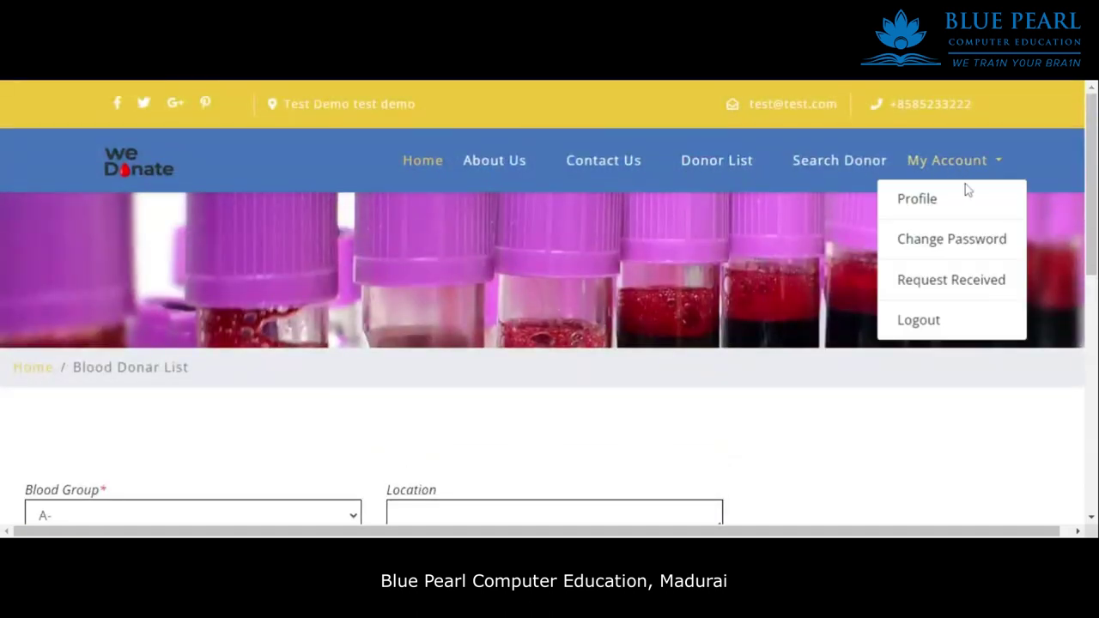
pyautogui.click(936, 283)
pyautogui.scroll(-2, 471, 334)
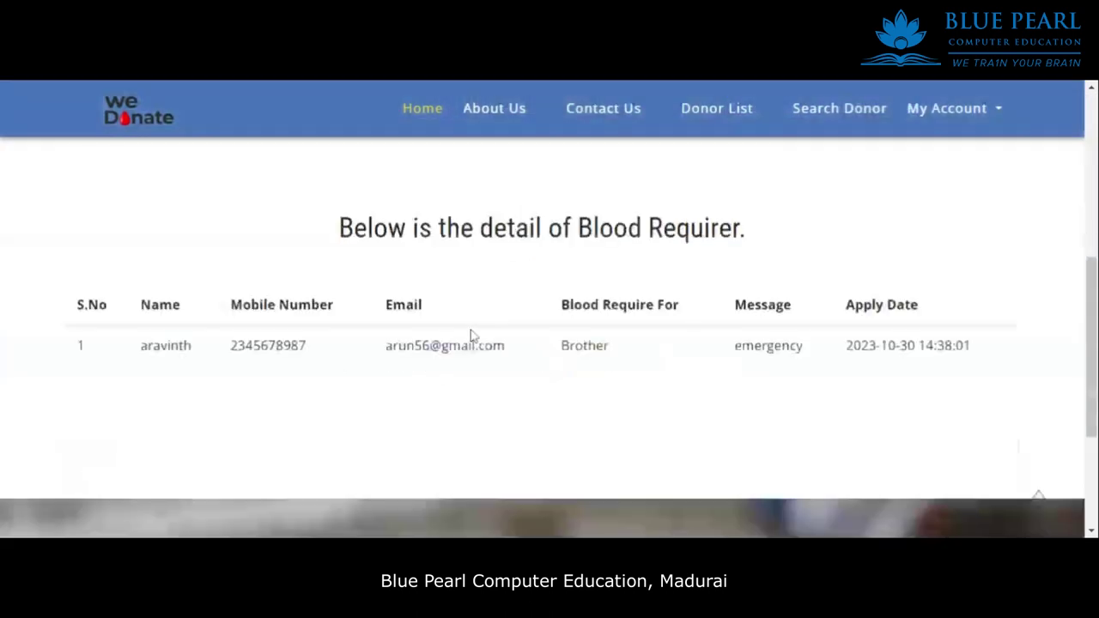
pyautogui.scroll(-3, 470, 335)
pyautogui.scroll(2, 332, 289)
pyautogui.moveTo(118, 287); pyautogui.dragTo(971, 302)
pyautogui.click(916, 343)
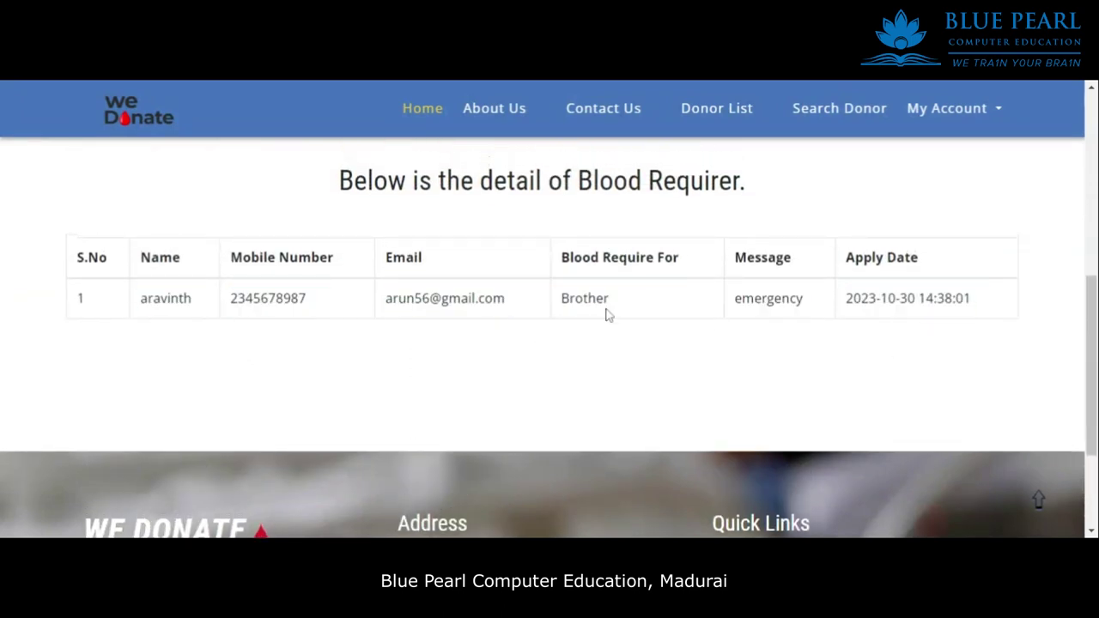
pyautogui.scroll(2, 731, 326)
pyautogui.moveTo(772, 523); pyautogui.dragTo(229, 343)
pyautogui.click(275, 314)
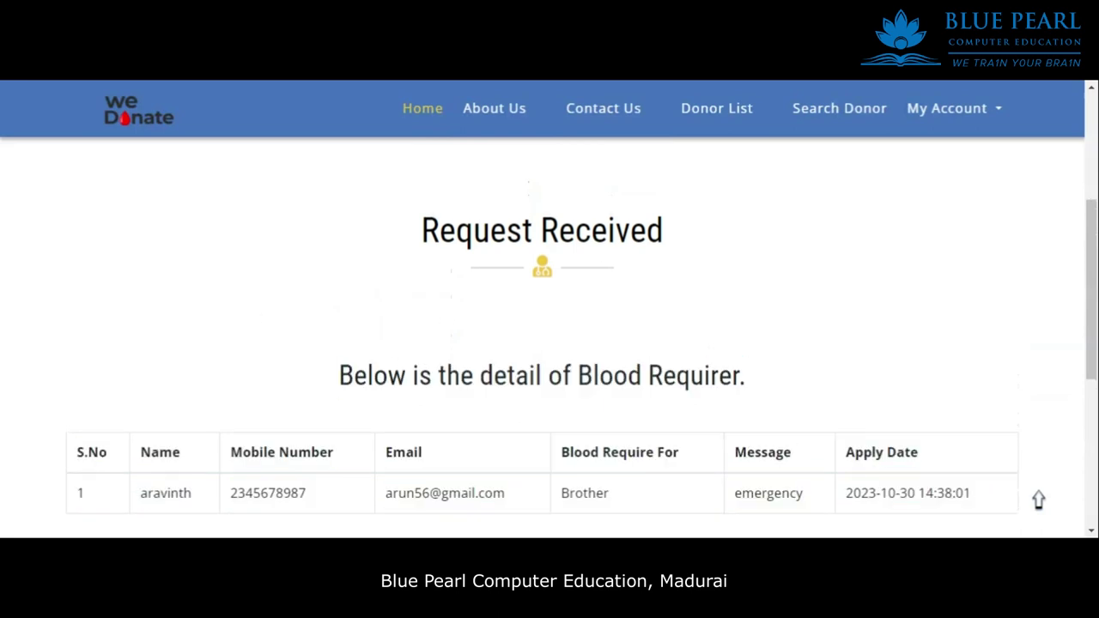
pyautogui.doubleClick(268, 492)
pyautogui.scroll(4, 368, 312)
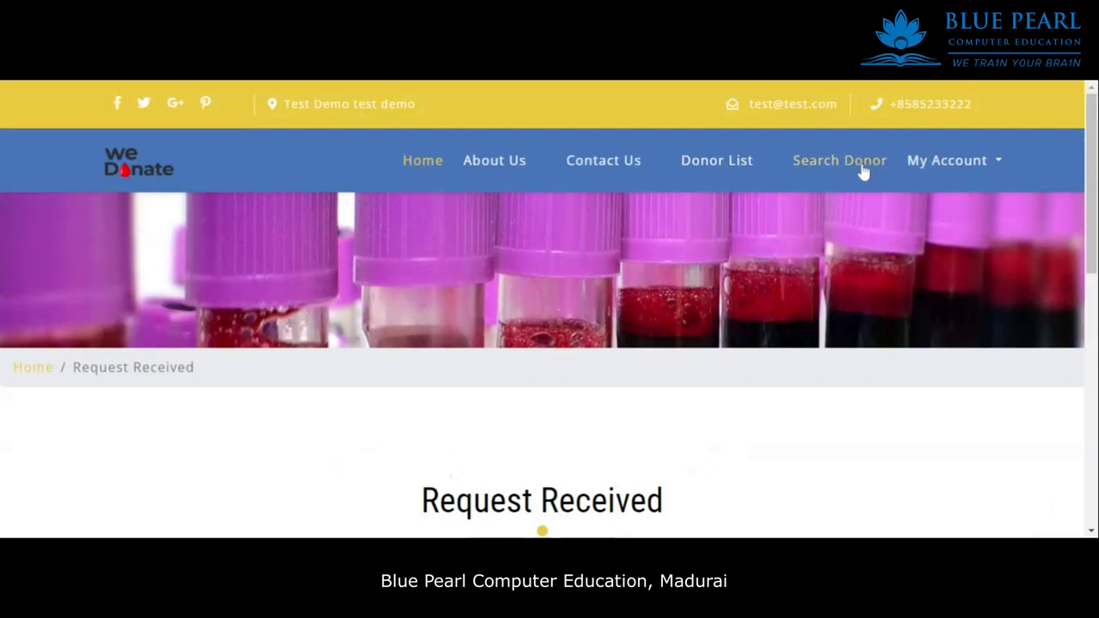
# View the Change Password page, then log out of the donor account.
pyautogui.click(863, 172)
pyautogui.click(939, 167)
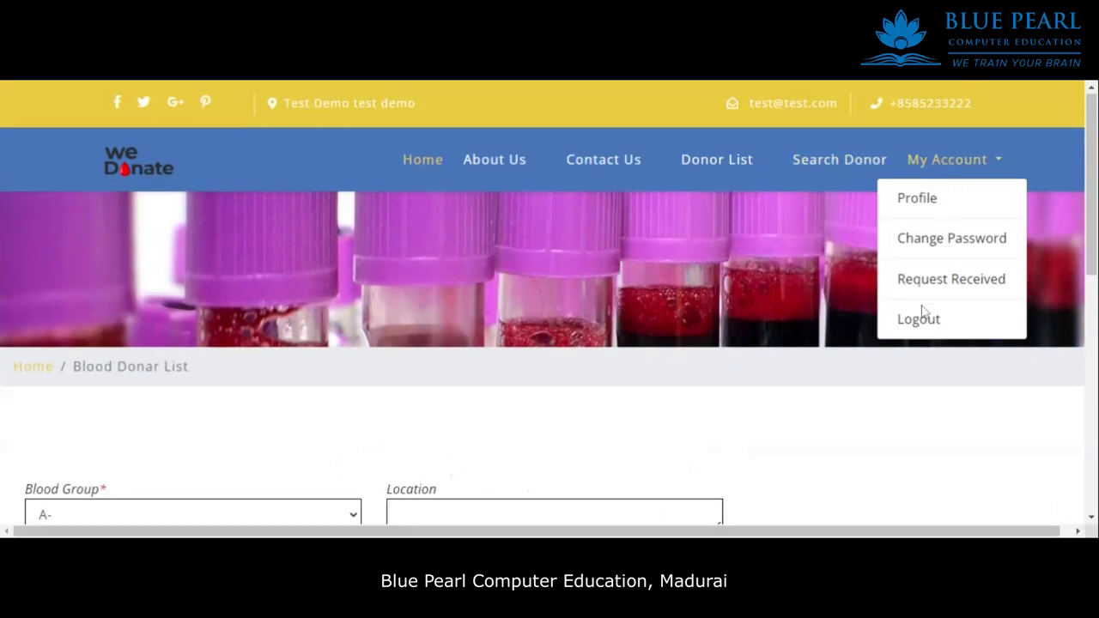
pyautogui.click(957, 238)
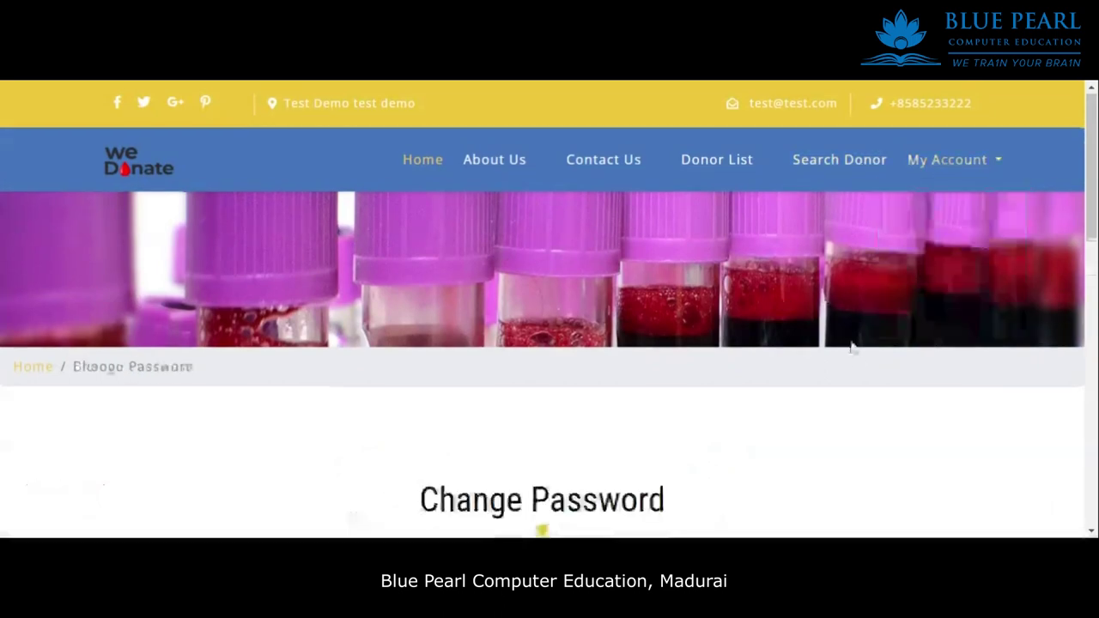
pyautogui.scroll(-4, 1039, 501)
pyautogui.scroll(-2, 670, 292)
pyautogui.scroll(7, 549, 312)
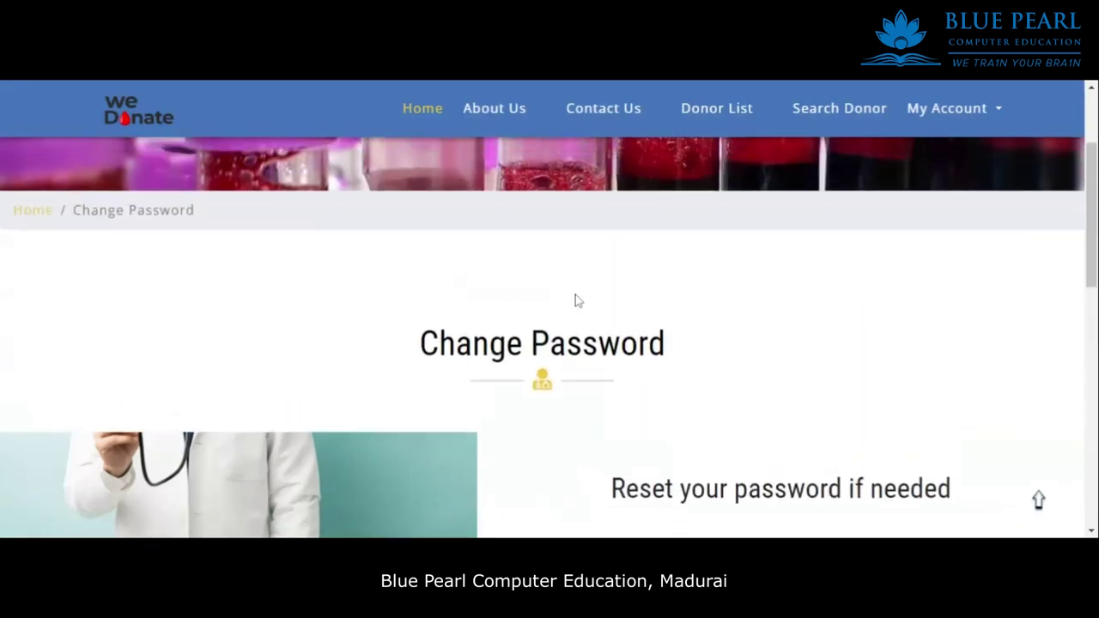
pyautogui.click(988, 172)
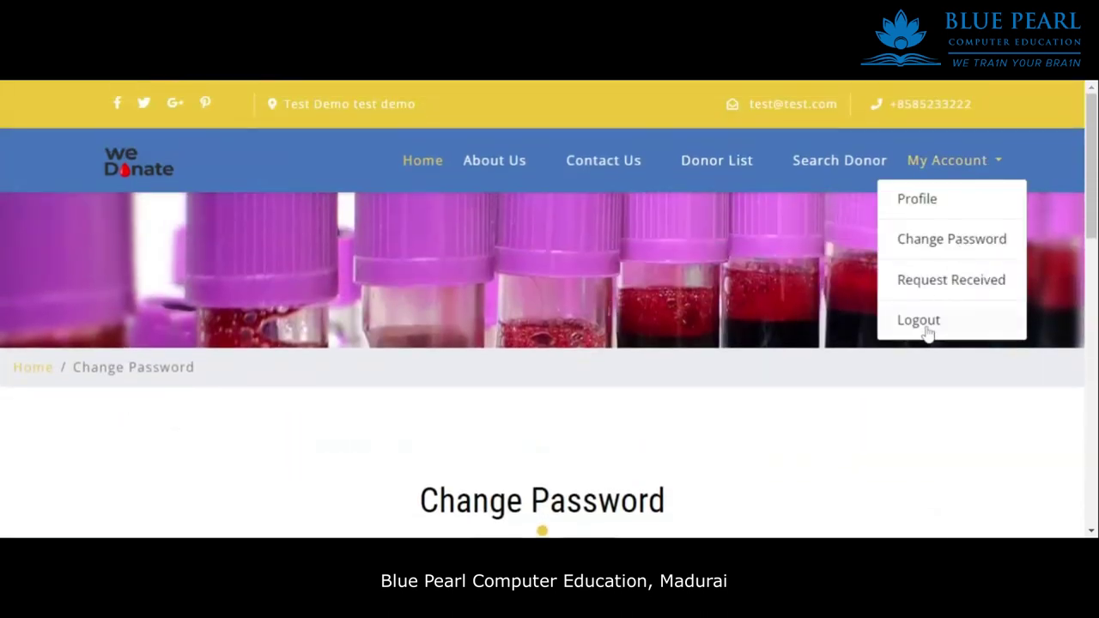
pyautogui.click(927, 321)
# Sign in to the admin dashboard with the admin username and password.
pyautogui.click(191, 350)
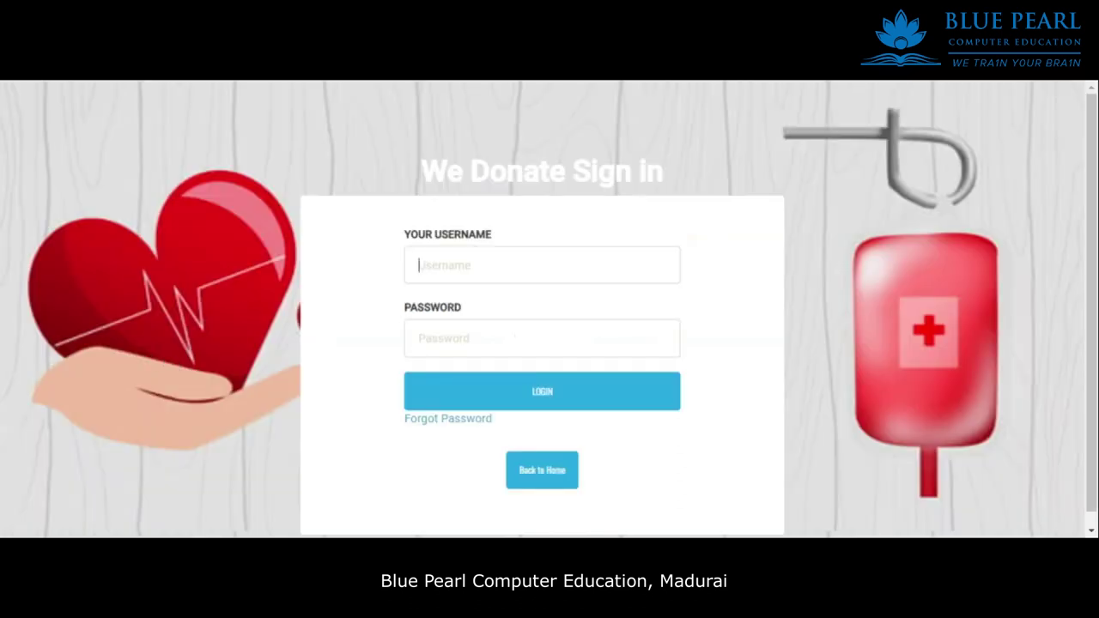
pyautogui.write('admin')
pyautogui.hotkey('ctrl', 'a')
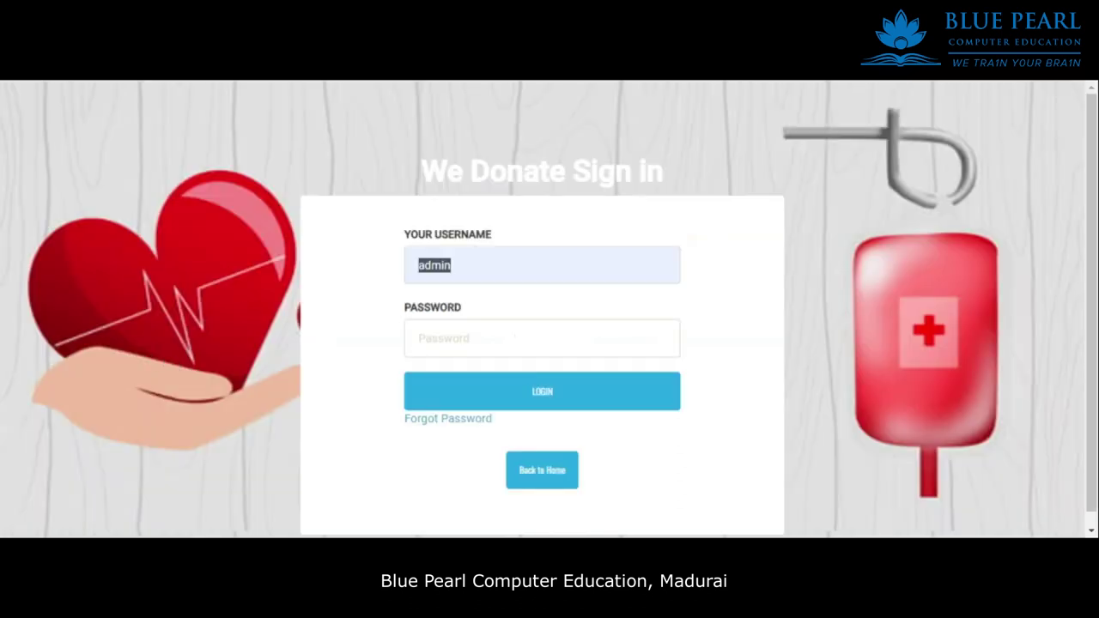
pyautogui.click(419, 338)
pyautogui.write('Test@123')
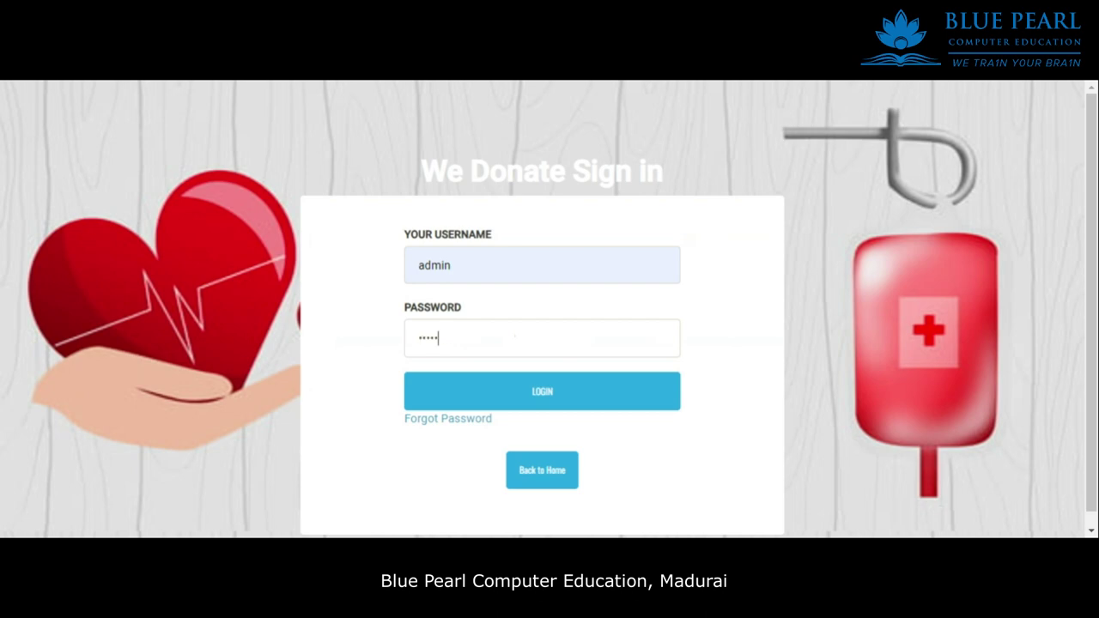
pyautogui.click(520, 392)
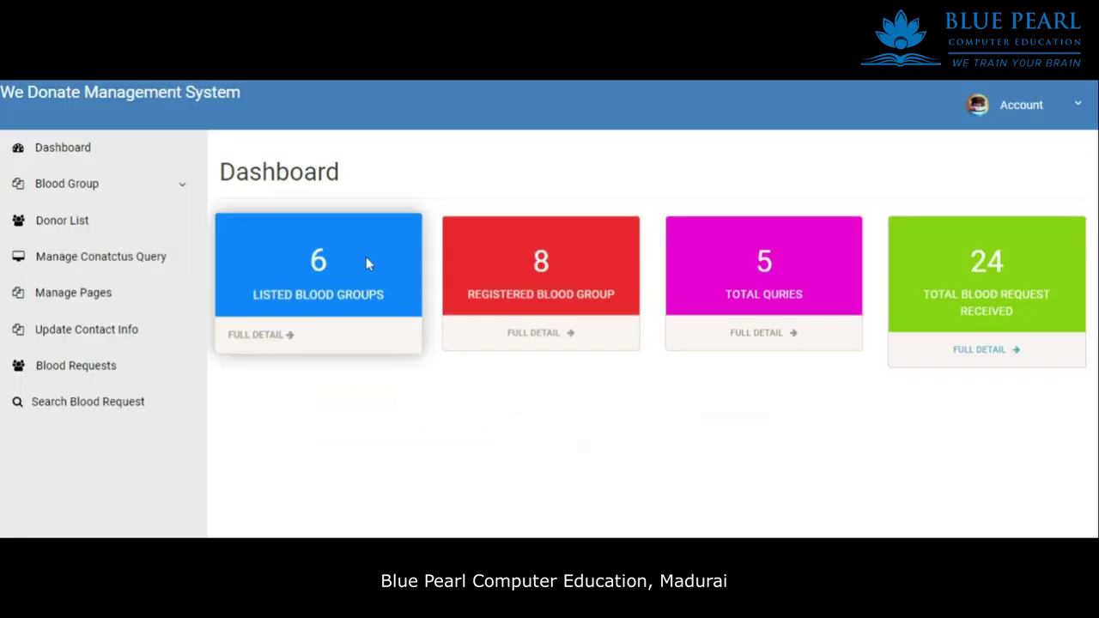
pyautogui.click(110, 157)
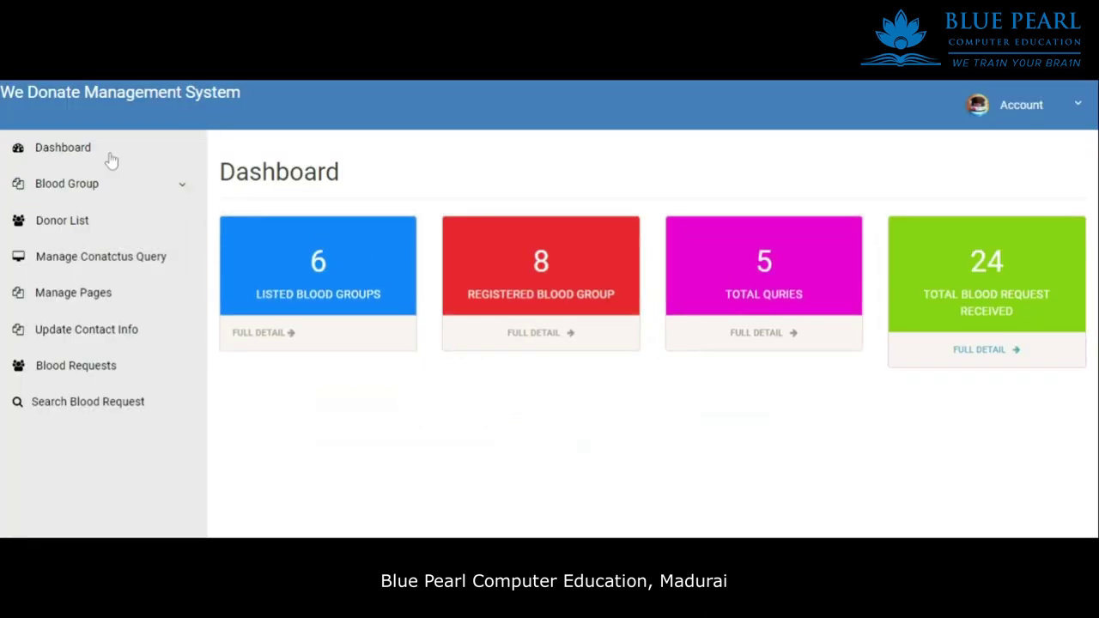
# Review the Admin Profile page details, including the Admin Name.
pyautogui.click(1069, 106)
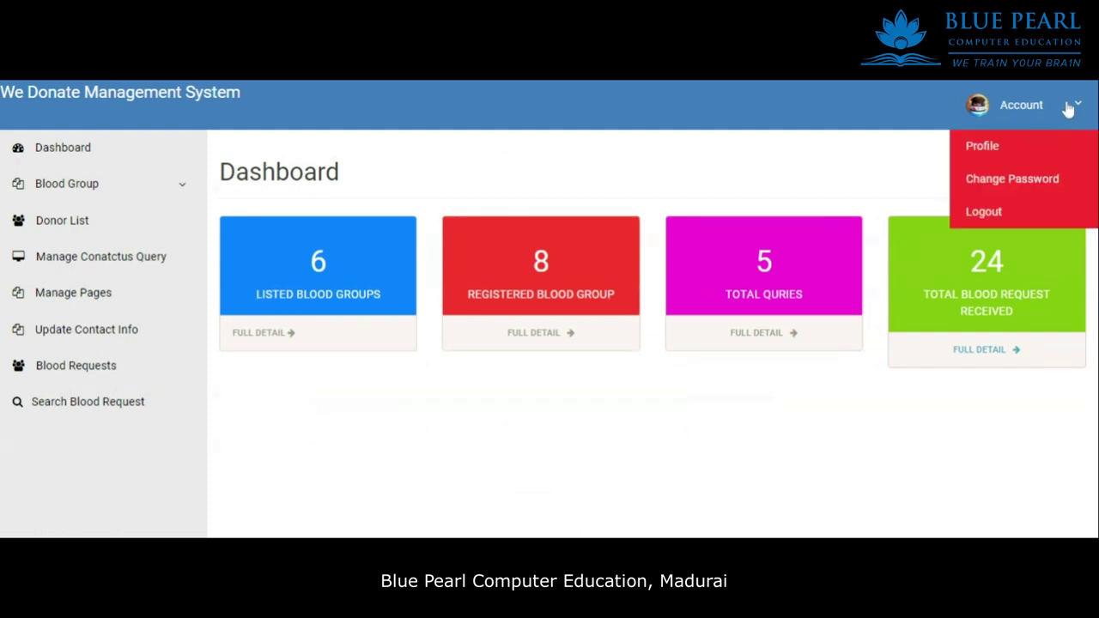
pyautogui.click(1001, 152)
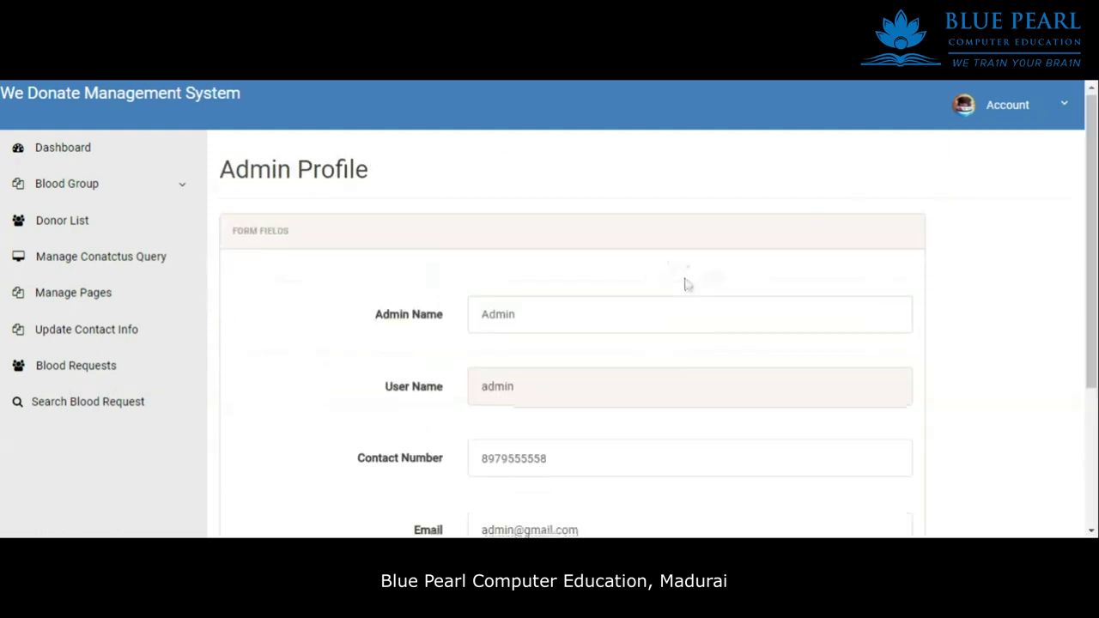
pyautogui.scroll(-3, 687, 285)
pyautogui.scroll(2, 592, 290)
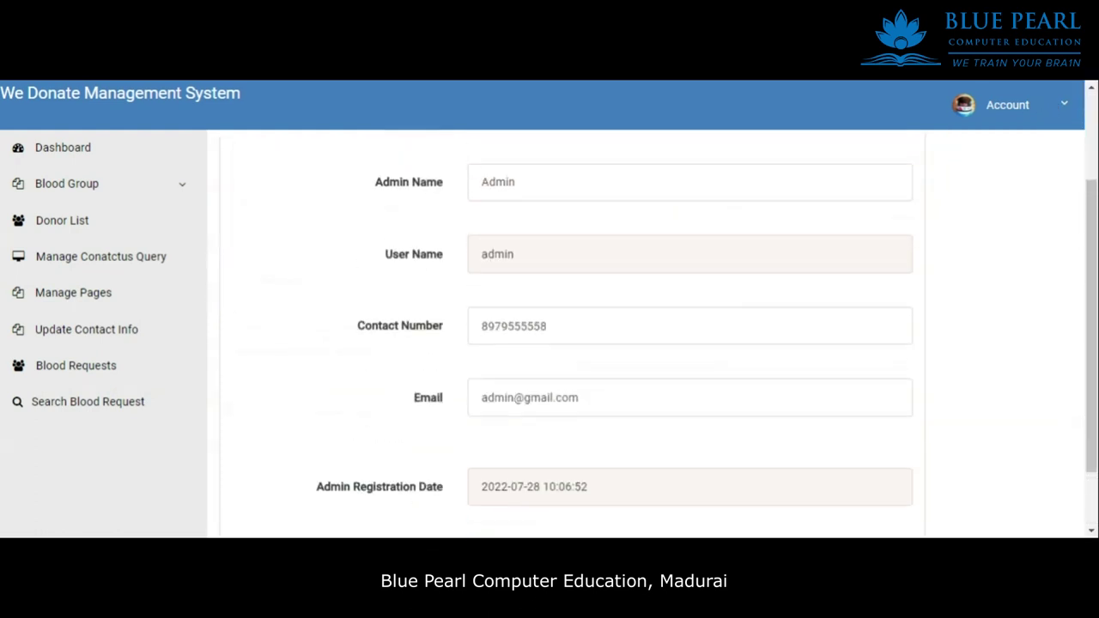
pyautogui.scroll(-2, 593, 289)
pyautogui.scroll(1, 593, 290)
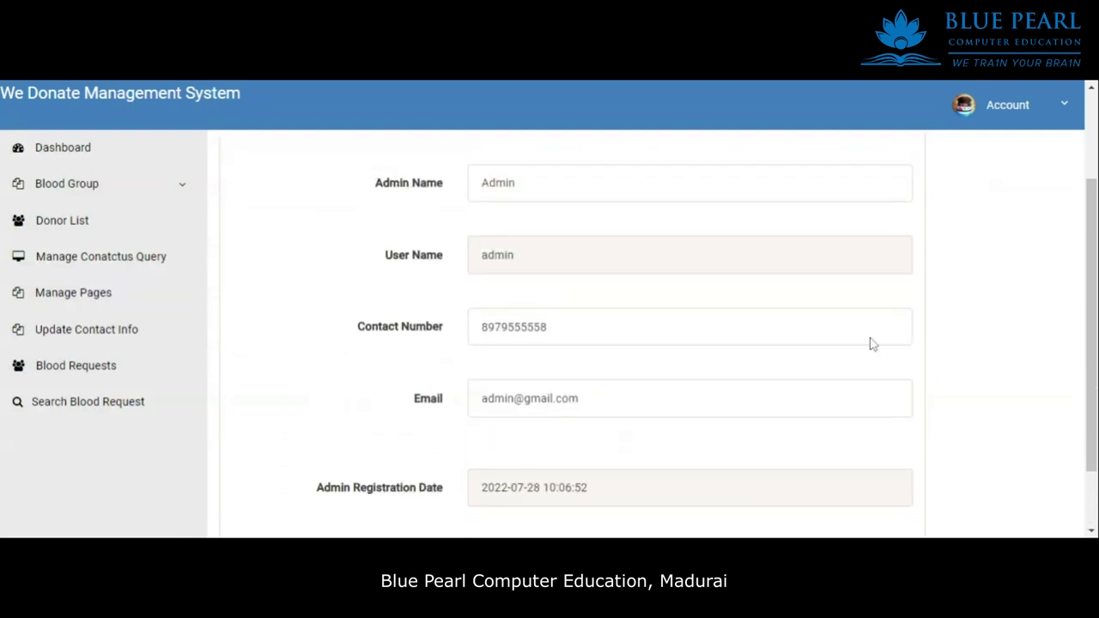
pyautogui.scroll(2, 699, 290)
pyautogui.tripleClick(409, 316)
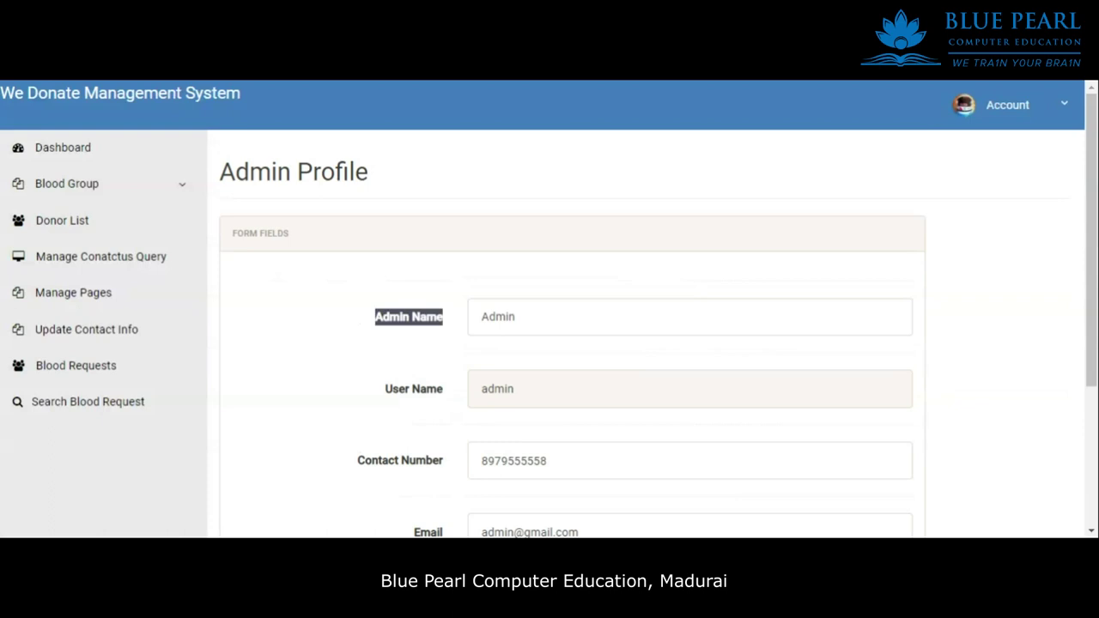
# Bring up the admin Change Password form and its three password fields.
pyautogui.click(1065, 104)
pyautogui.click(986, 183)
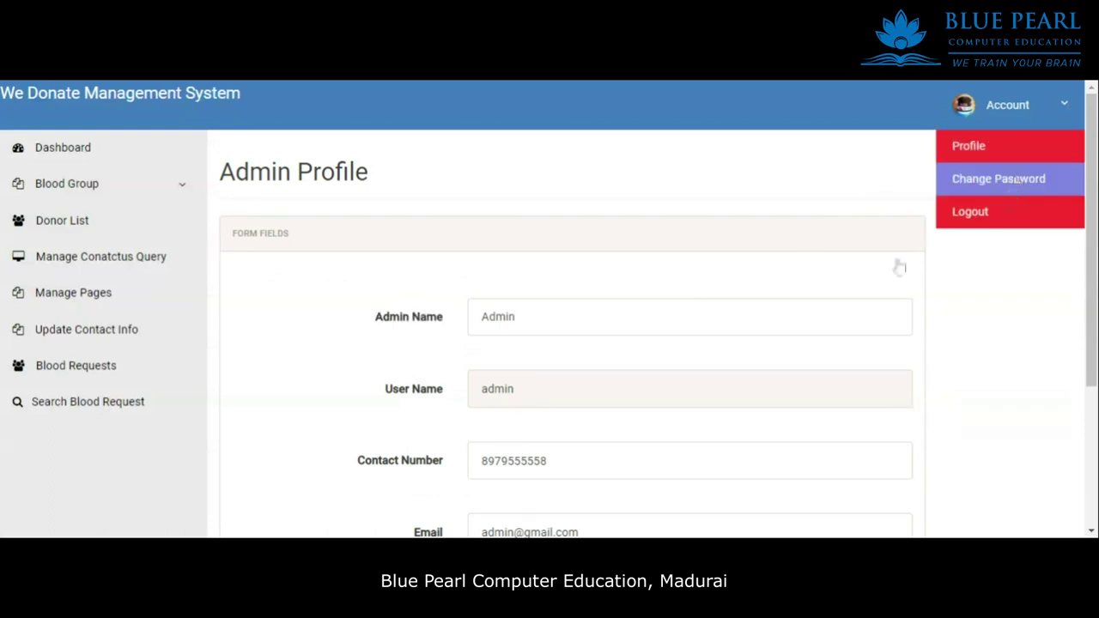
pyautogui.moveTo(331, 275); pyautogui.dragTo(484, 437)
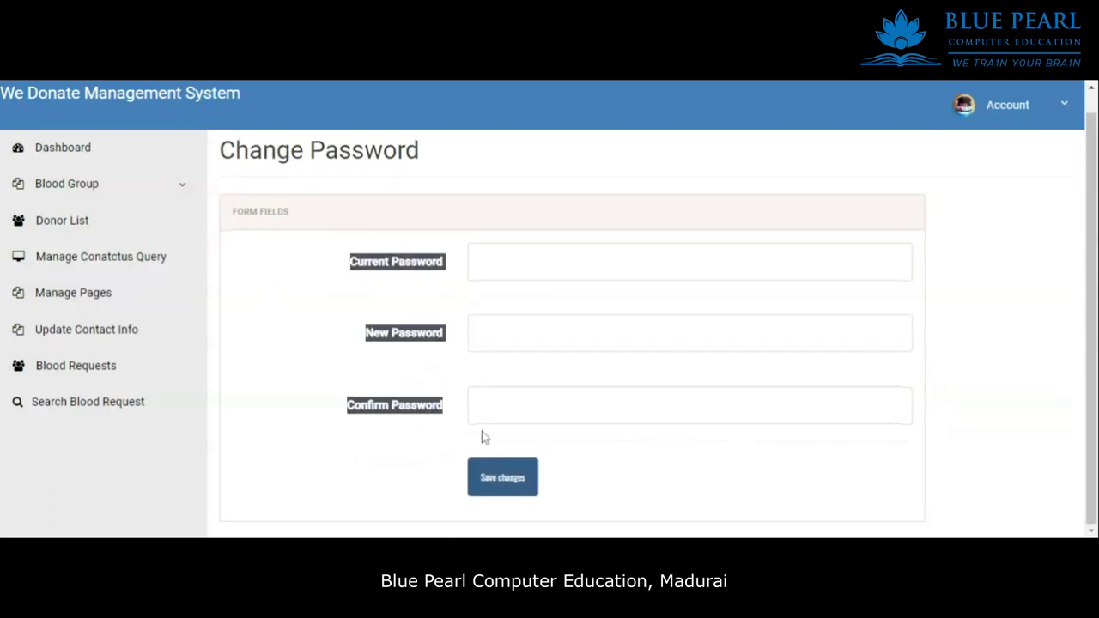
# Save the new admin password, note the success message, then expand the Blood Group menu.
pyautogui.click(627, 464)
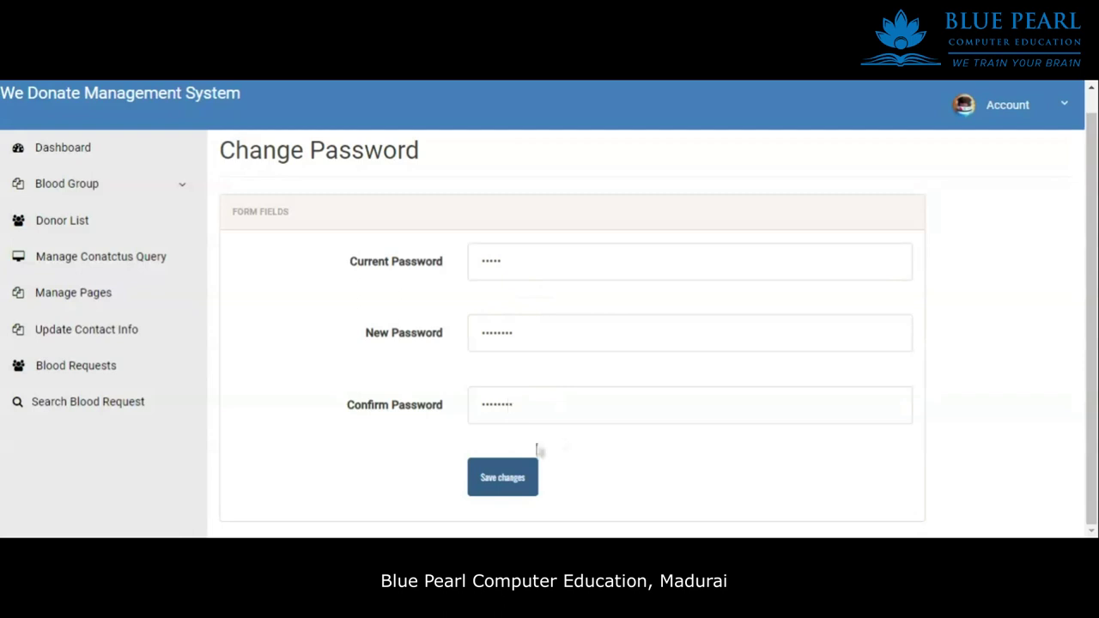
pyautogui.click(504, 476)
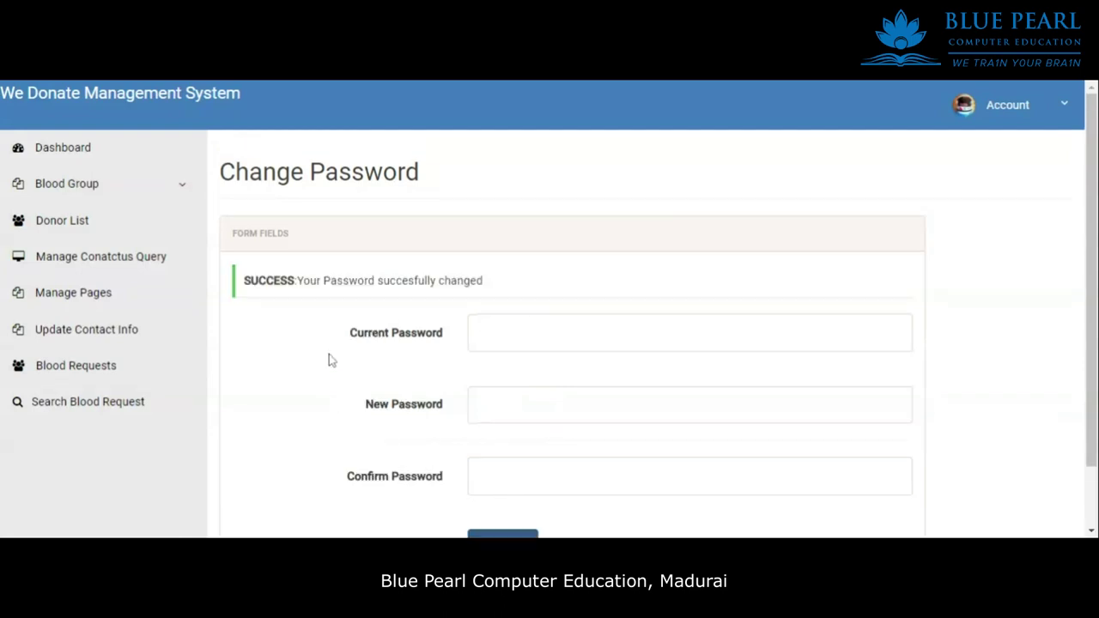
pyautogui.moveTo(297, 281); pyautogui.dragTo(515, 287)
pyautogui.click(520, 286)
pyautogui.click(100, 191)
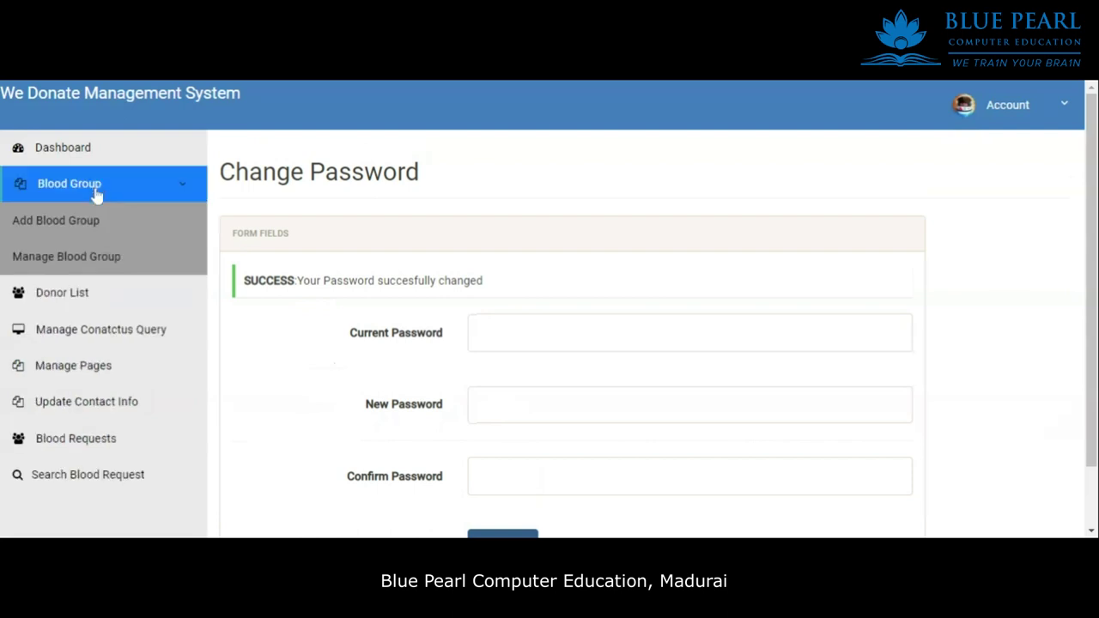
# Show the Total Blood Request Received full details from the admin dashboard.
pyautogui.click(76, 222)
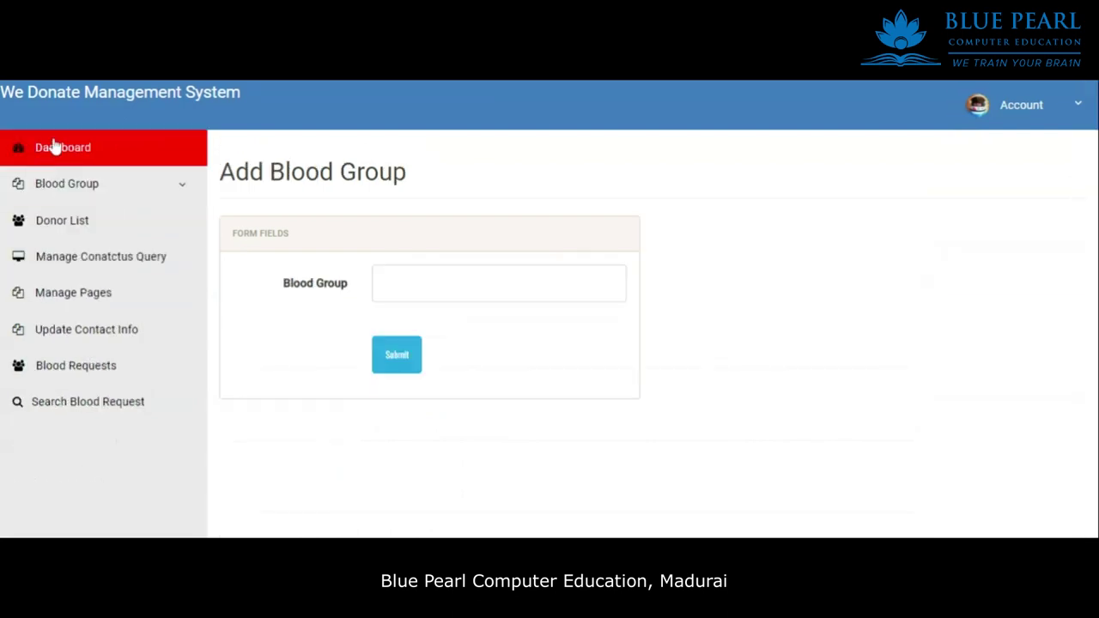
pyautogui.click(53, 146)
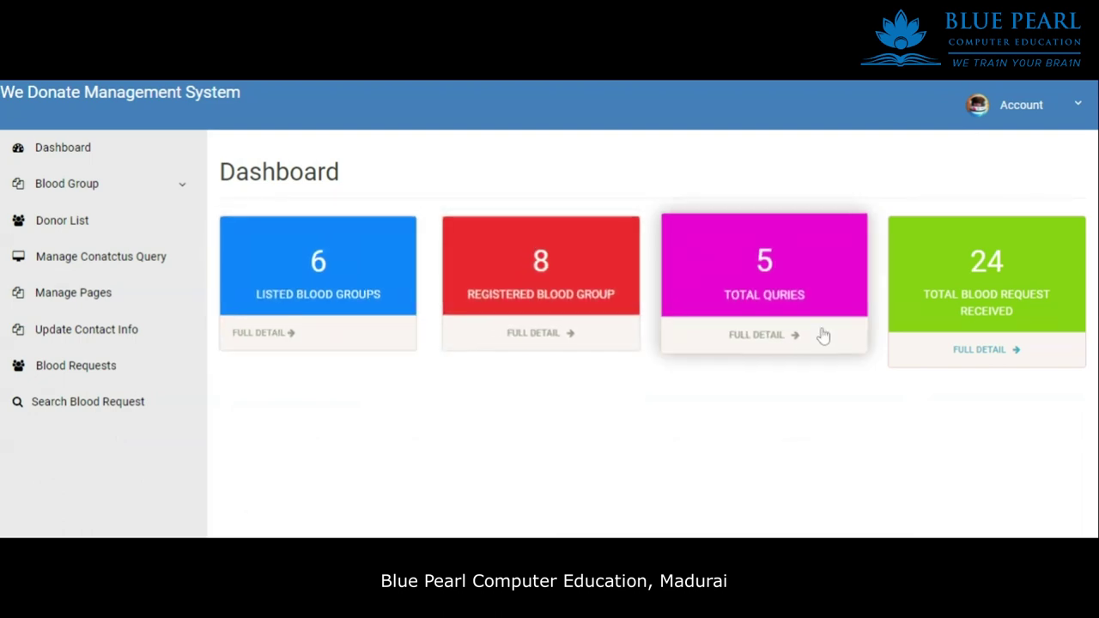
pyautogui.click(979, 350)
pyautogui.scroll(-4, 416, 321)
pyautogui.scroll(4, 421, 314)
# Review the Blood Info table's 23 requests, from the first rows through rows 20-23.
pyautogui.moveTo(283, 206); pyautogui.dragTo(797, 481)
pyautogui.scroll(-3, 805, 381)
pyautogui.moveTo(556, 341); pyautogui.dragTo(444, 301)
pyautogui.click(598, 409)
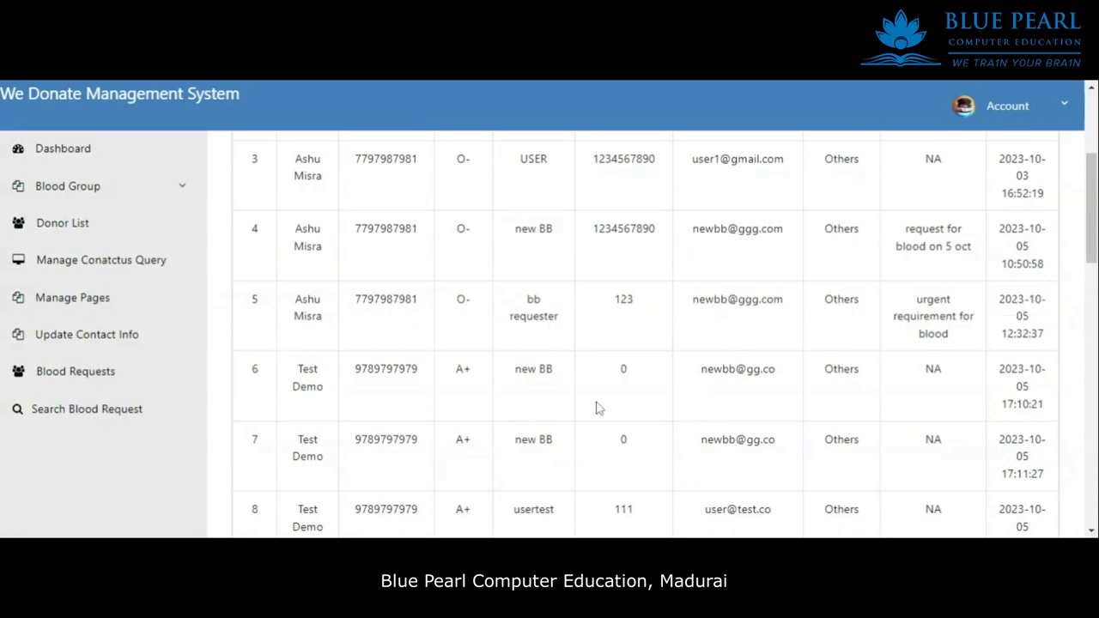
pyautogui.moveTo(866, 464); pyautogui.dragTo(390, 352)
pyautogui.click(822, 318)
pyautogui.scroll(3, 821, 319)
pyautogui.scroll(-10, 822, 318)
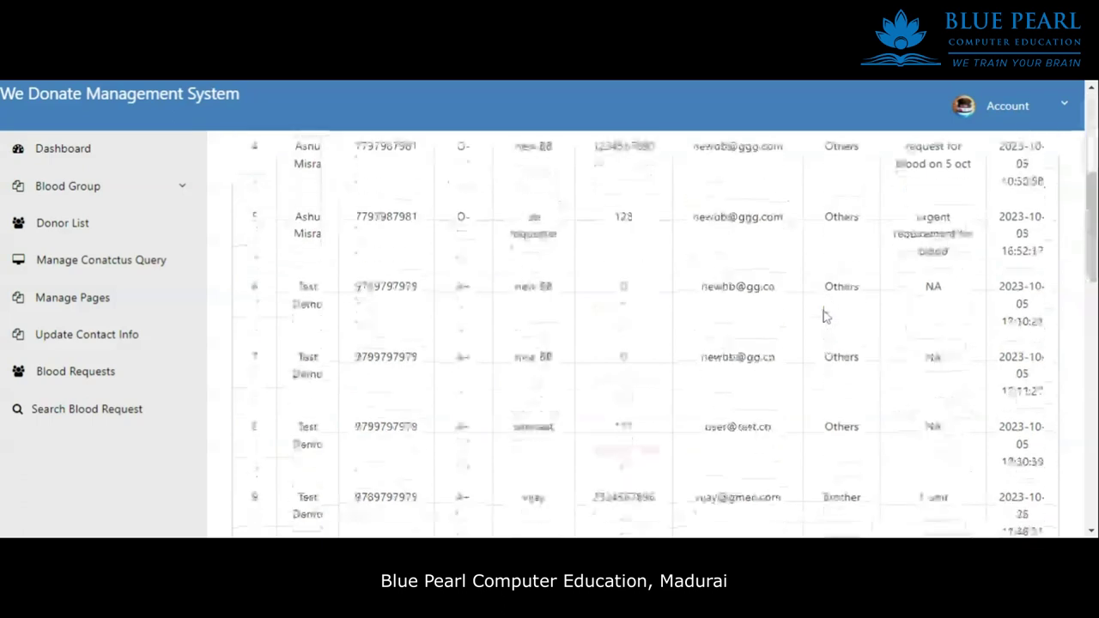
pyautogui.scroll(-6, 825, 314)
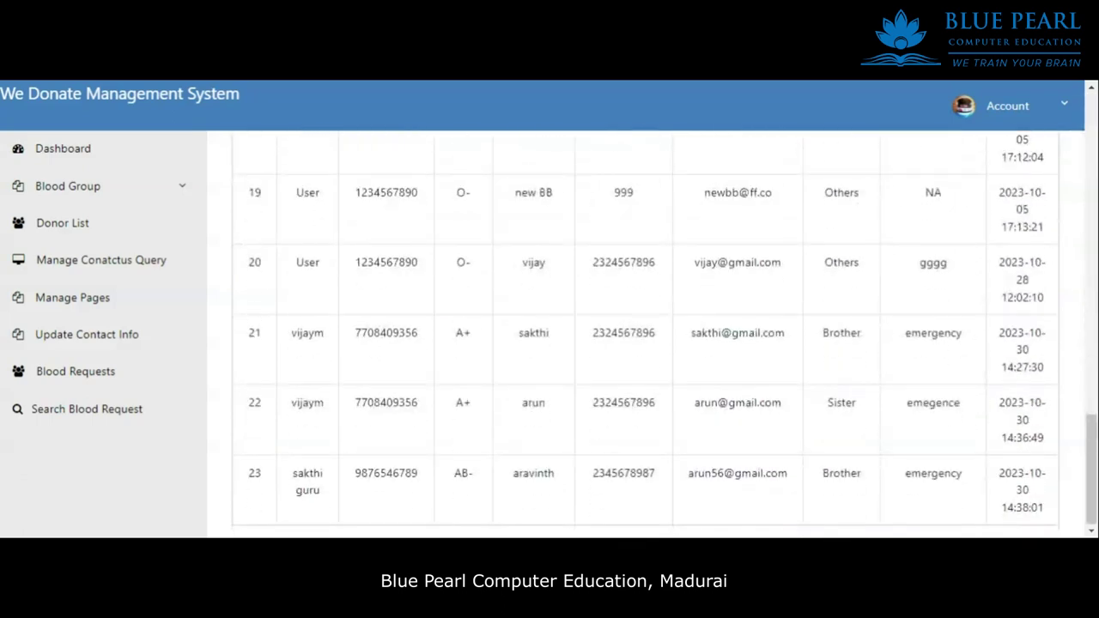
pyautogui.moveTo(1044, 512); pyautogui.dragTo(471, 300)
pyautogui.click(434, 365)
pyautogui.scroll(15, 348, 340)
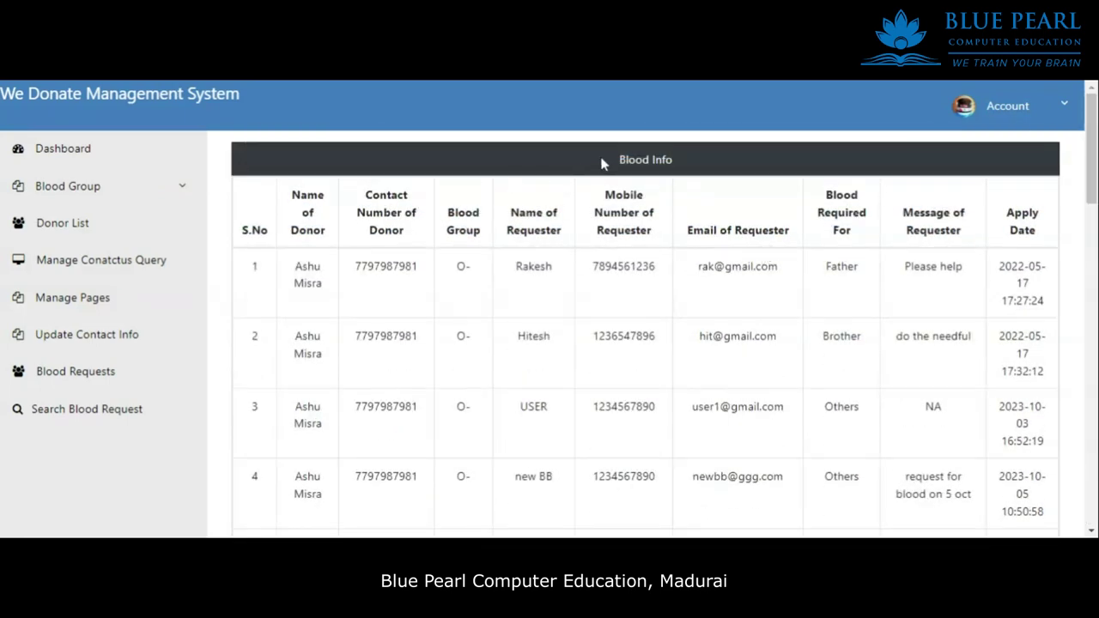
# Browse the Contact Us Queries, Donor List and Manage Blood Group pages.
pyautogui.click(69, 185)
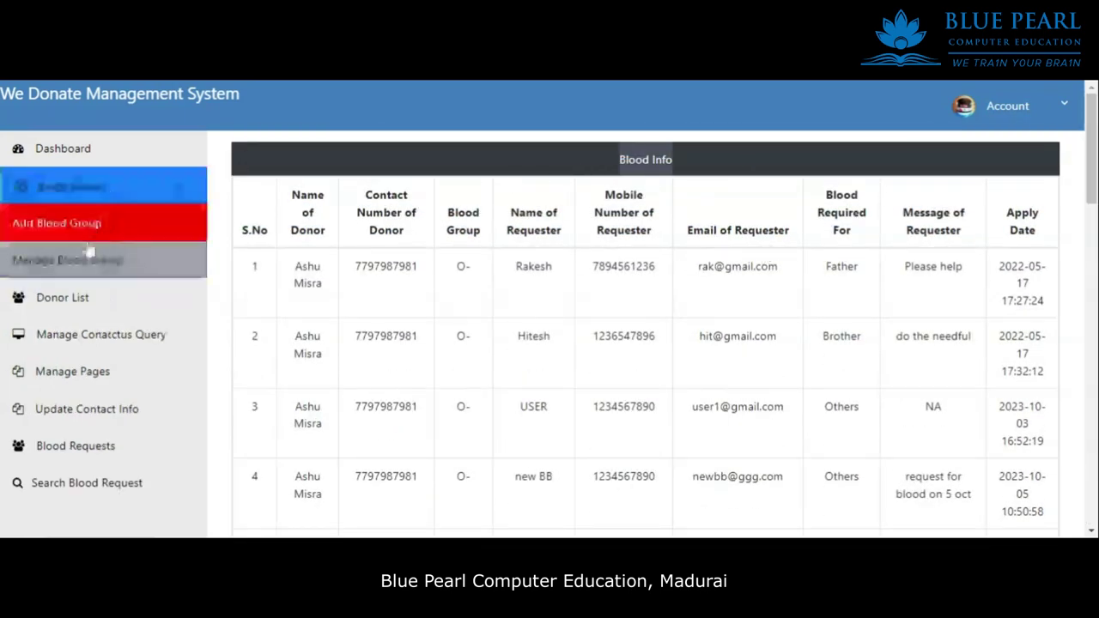
pyautogui.click(86, 266)
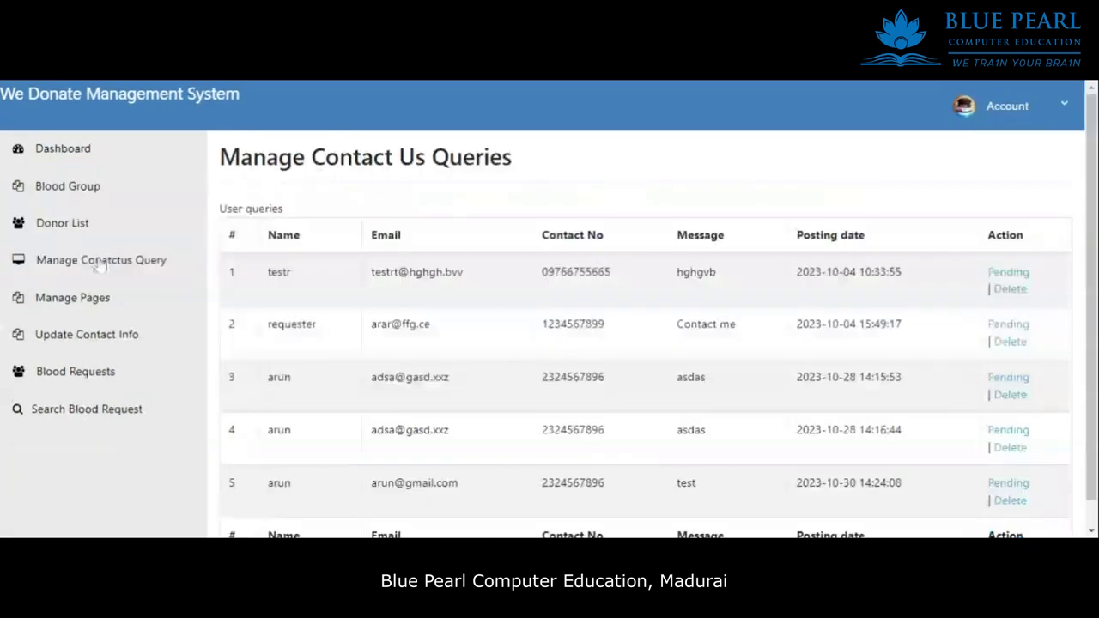
pyautogui.click(93, 230)
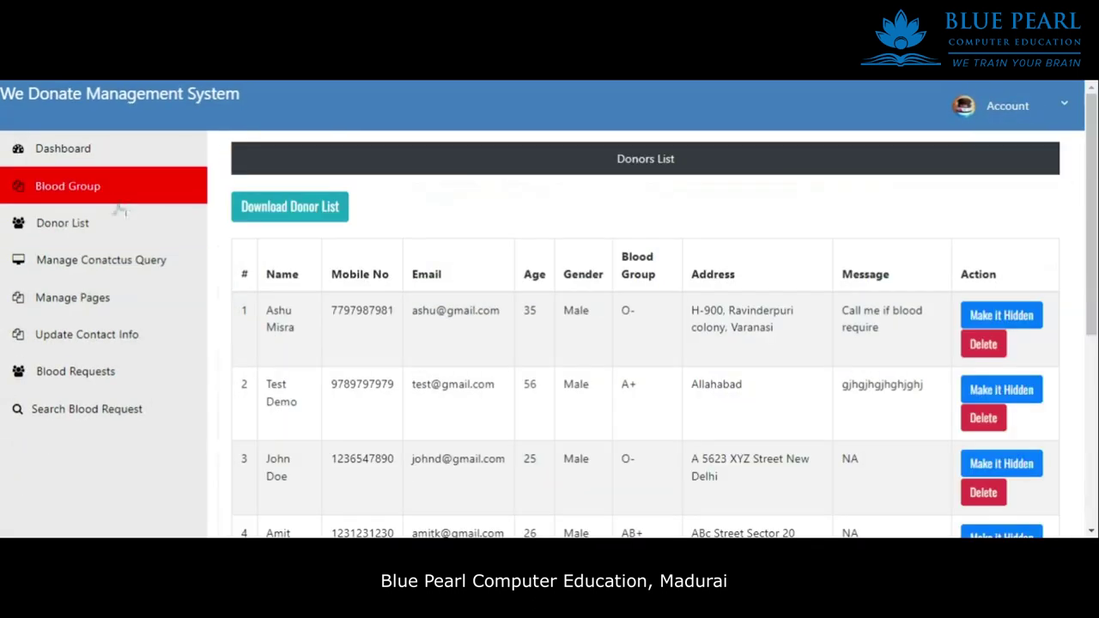
pyautogui.click(145, 194)
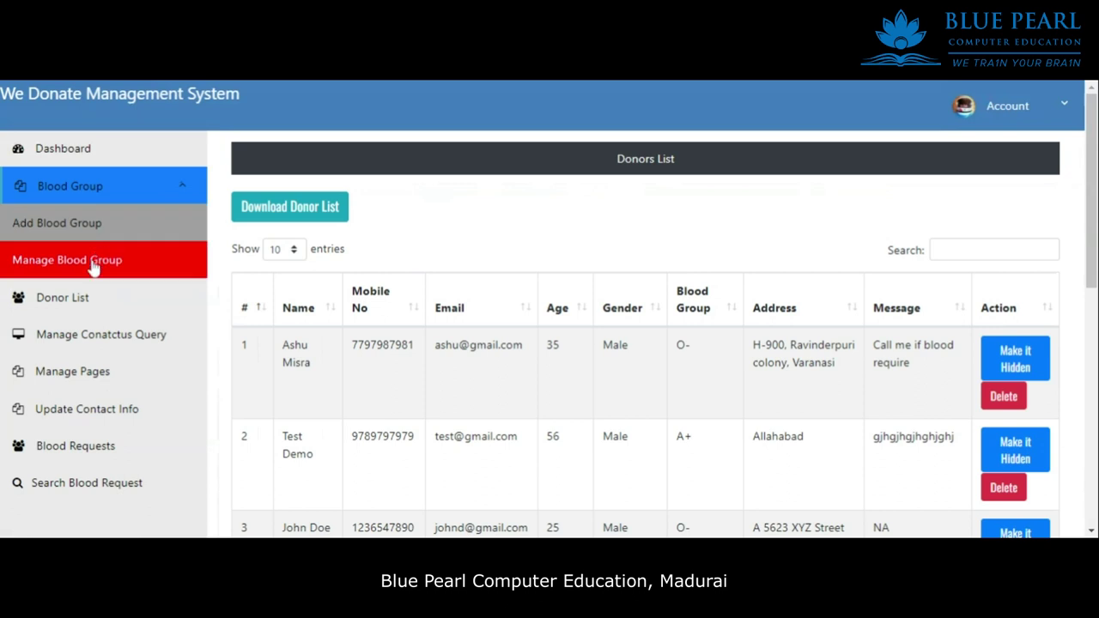
pyautogui.click(69, 257)
pyautogui.scroll(-1, 513, 312)
pyautogui.moveTo(420, 445); pyautogui.dragTo(311, 290)
pyautogui.click(776, 316)
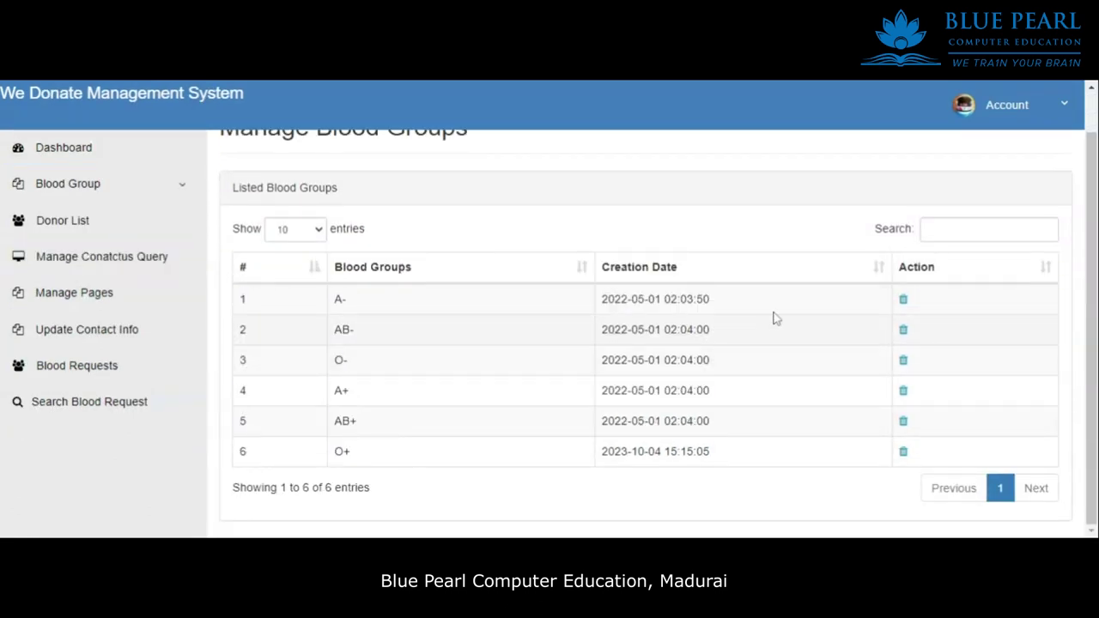
# Filter the blood group list by 'a-' to show the A- row.
pyautogui.click(971, 228)
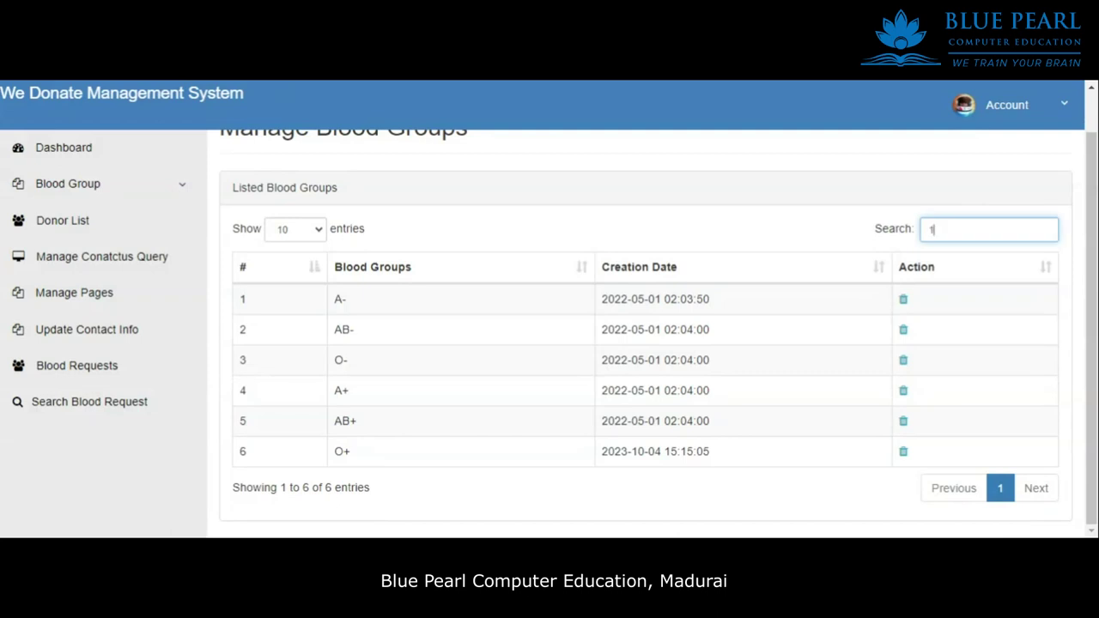
pyautogui.write('a')
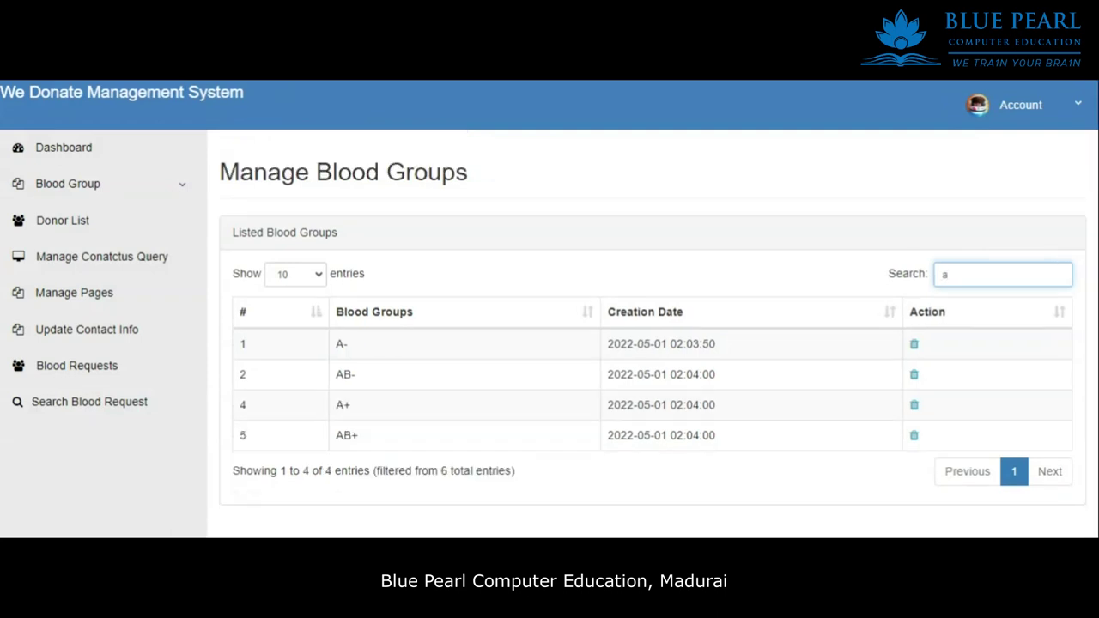
pyautogui.write('-')
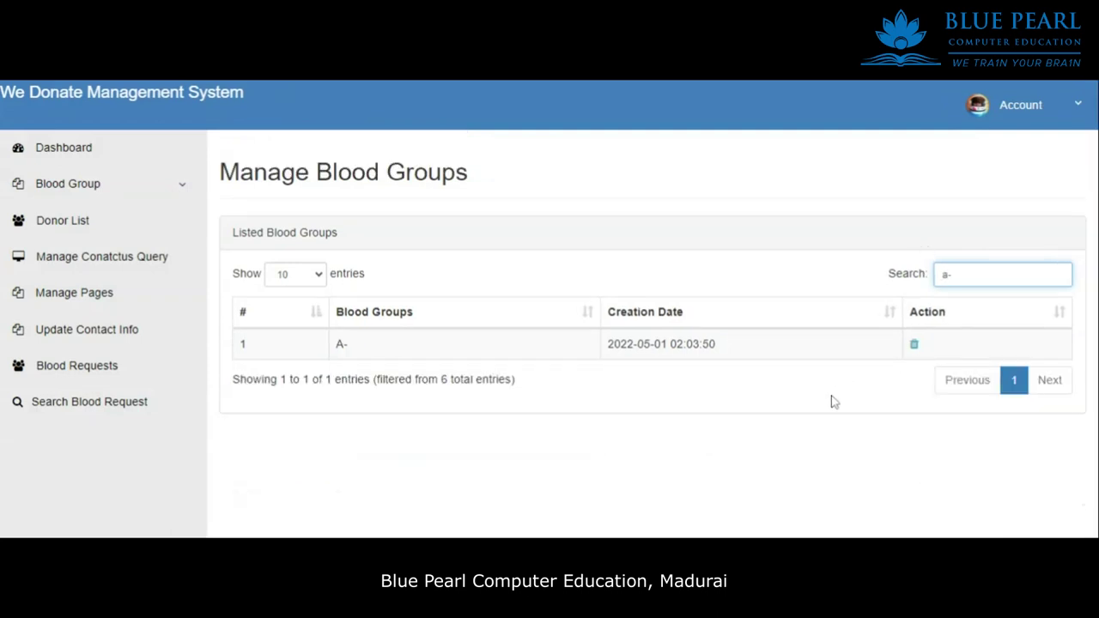
pyautogui.press('BackSpace')
pyautogui.moveTo(791, 340); pyautogui.dragTo(630, 387)
pyautogui.click(871, 390)
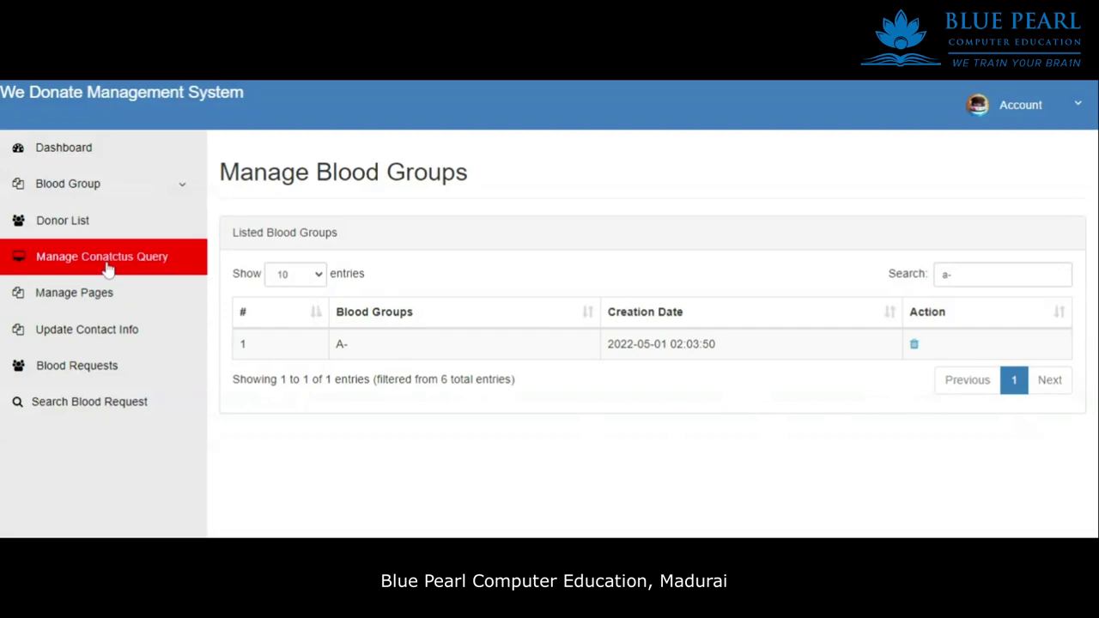
# Make the first and eighth donors' details hidden in the Donors List.
pyautogui.click(104, 232)
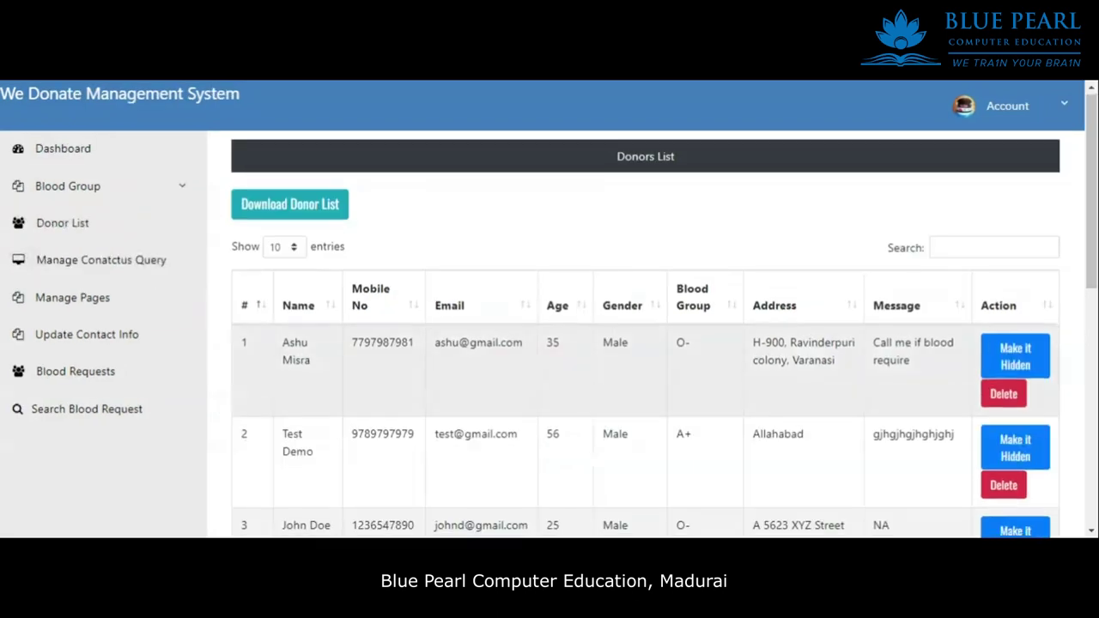
pyautogui.scroll(-3, 869, 343)
pyautogui.scroll(2, 869, 343)
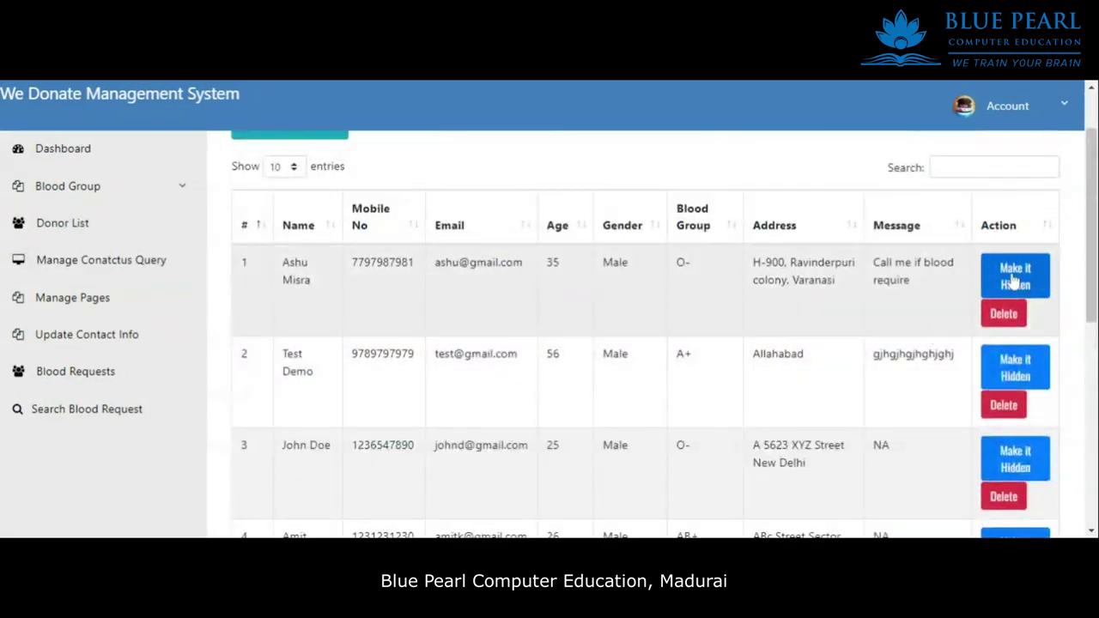
pyautogui.click(1024, 287)
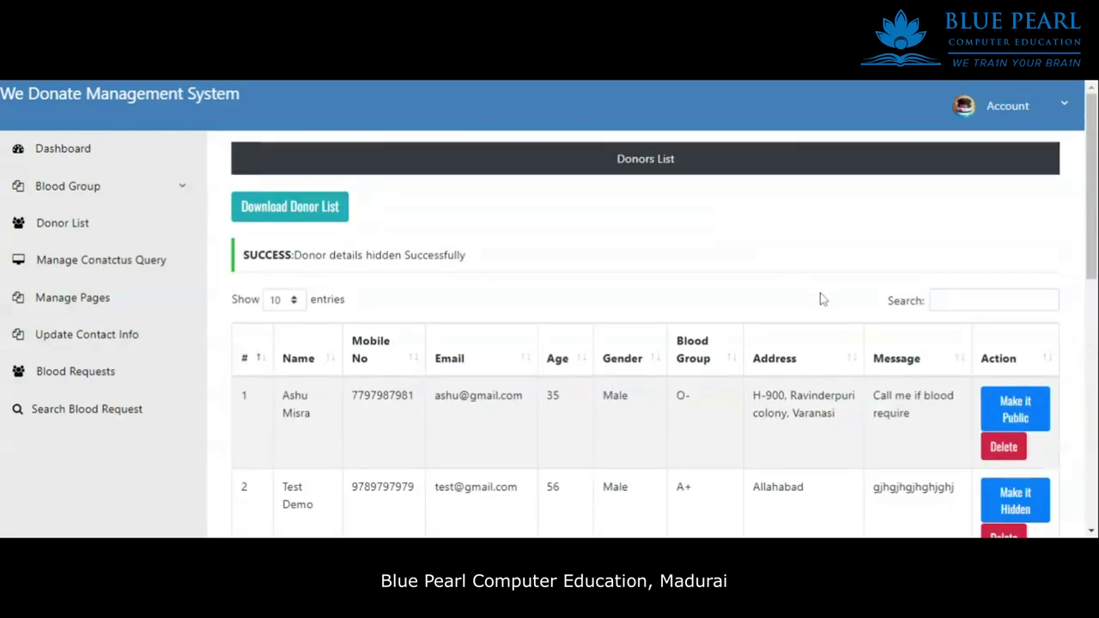
pyautogui.scroll(-3, 822, 297)
pyautogui.scroll(3, 829, 300)
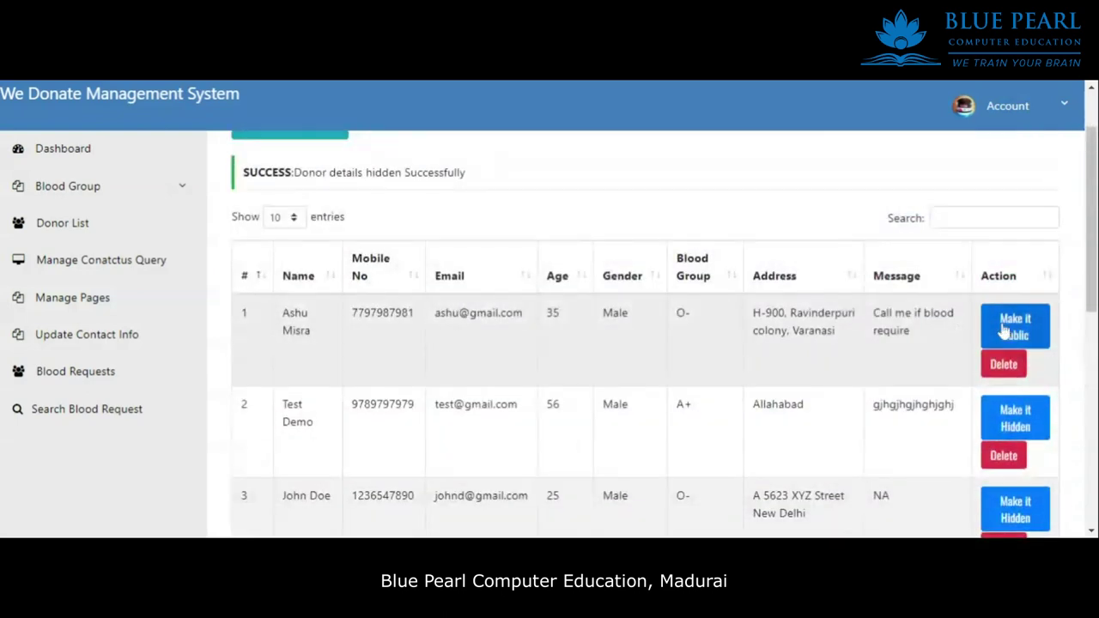
pyautogui.scroll(-6, 455, 381)
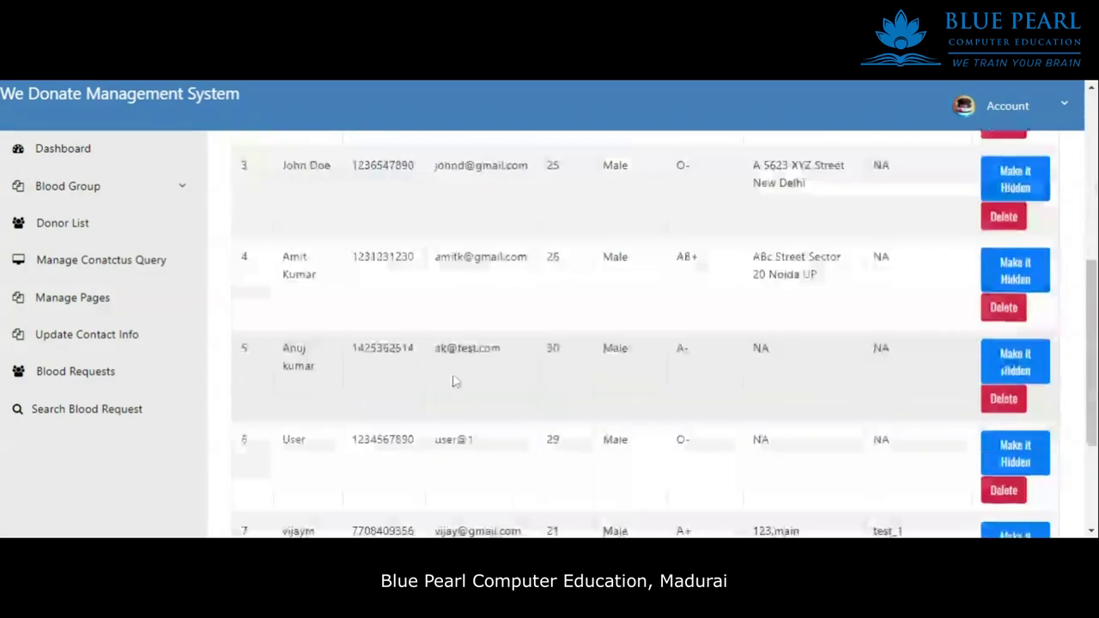
pyautogui.click(1016, 441)
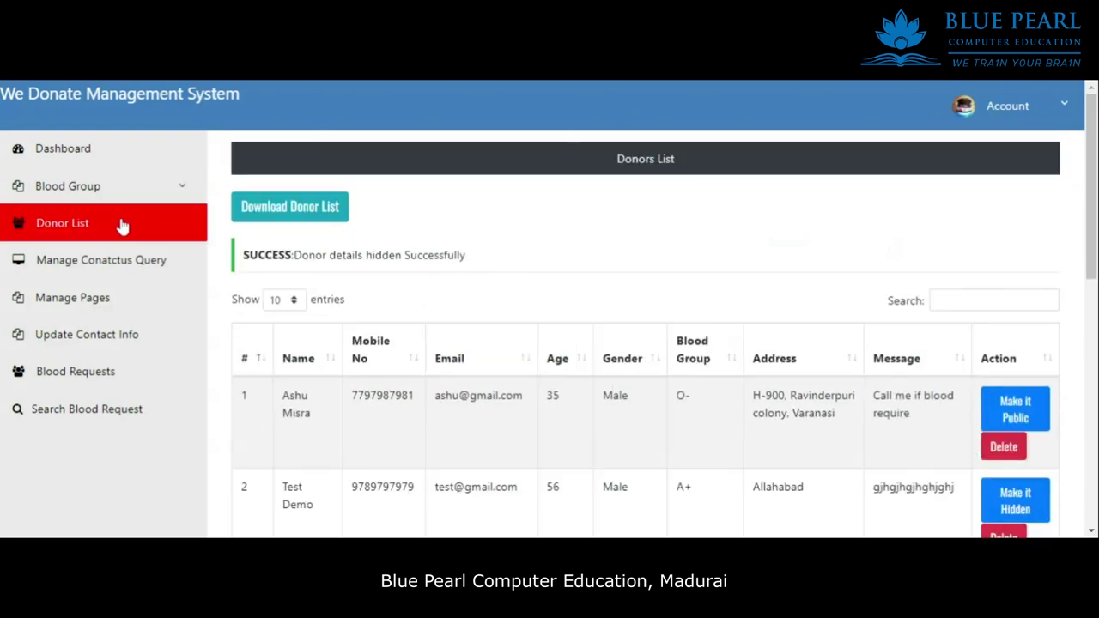
# Reload the Donors List, check the first donor's address, and open Manage Contact Us Queries.
pyautogui.click(144, 229)
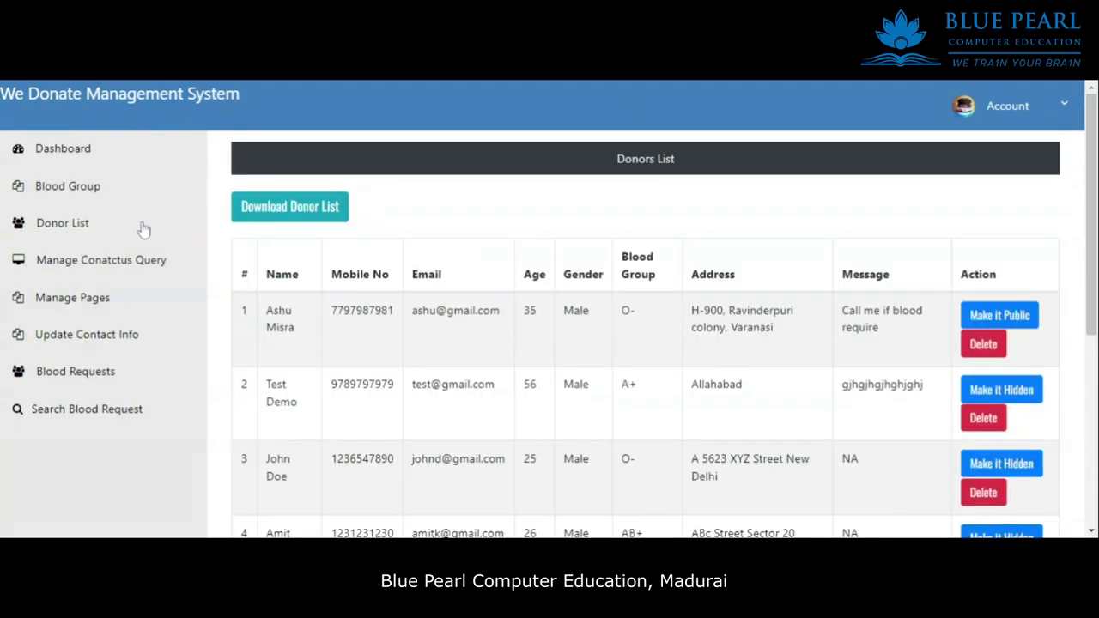
pyautogui.moveTo(931, 366); pyautogui.dragTo(778, 402)
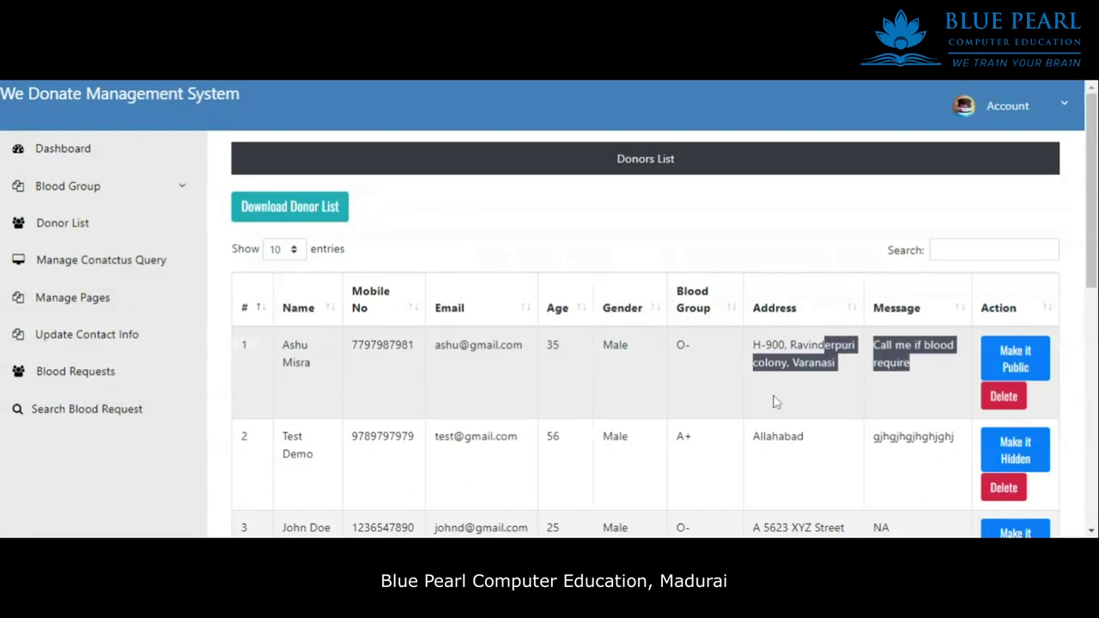
pyautogui.click(778, 418)
pyautogui.click(135, 262)
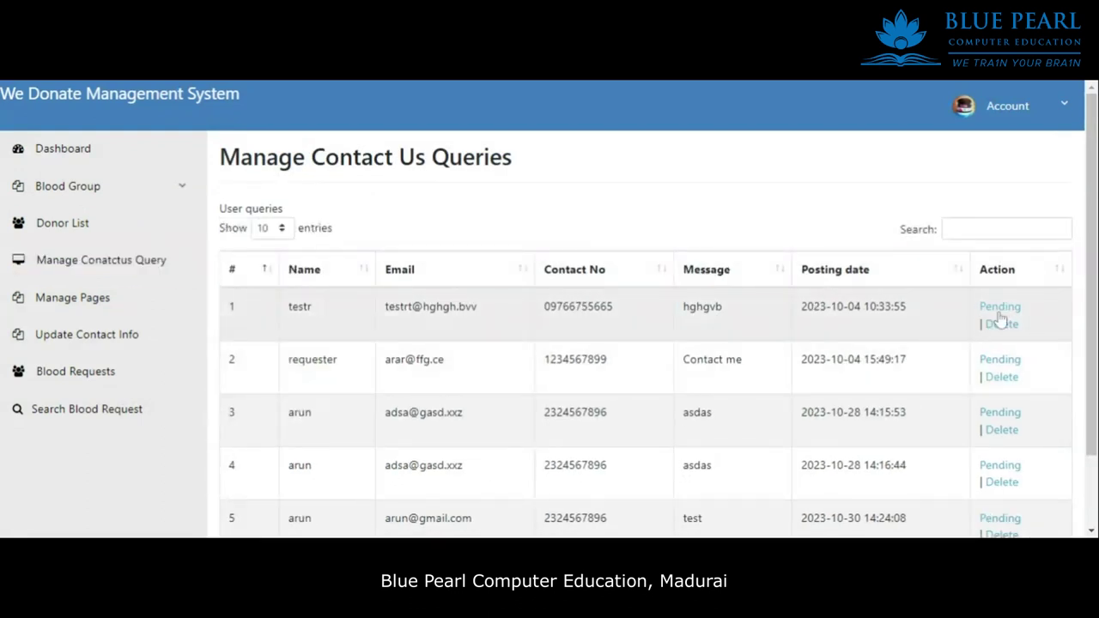
# Refresh the contact-us queries list, now down to four queries, then go to Search Blood Request.
pyautogui.scroll(-2, 724, 378)
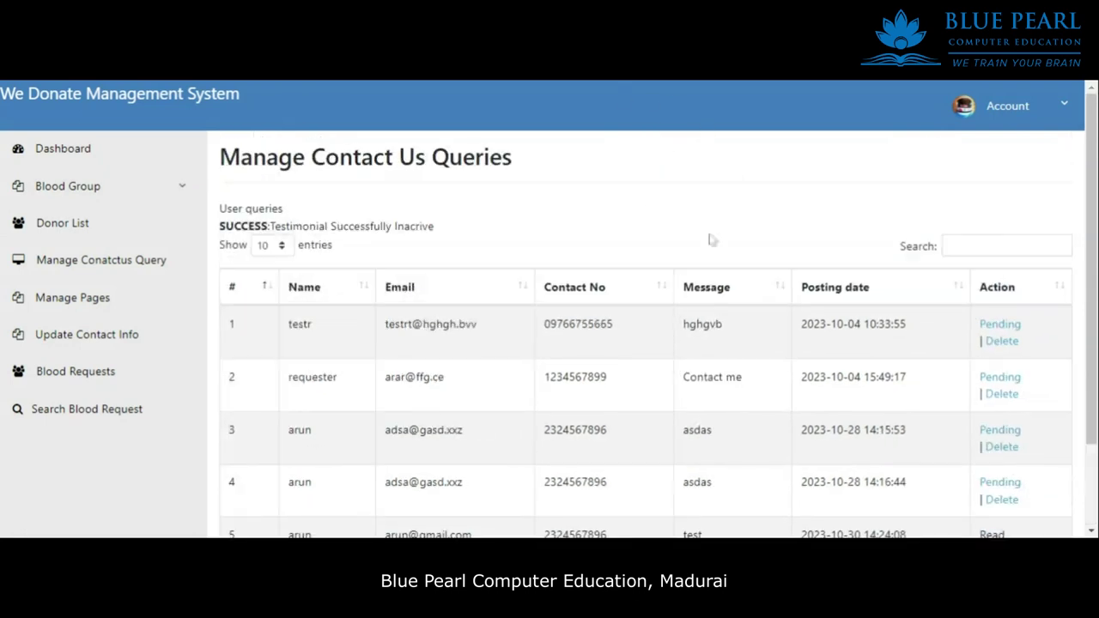
pyautogui.scroll(-2, 713, 257)
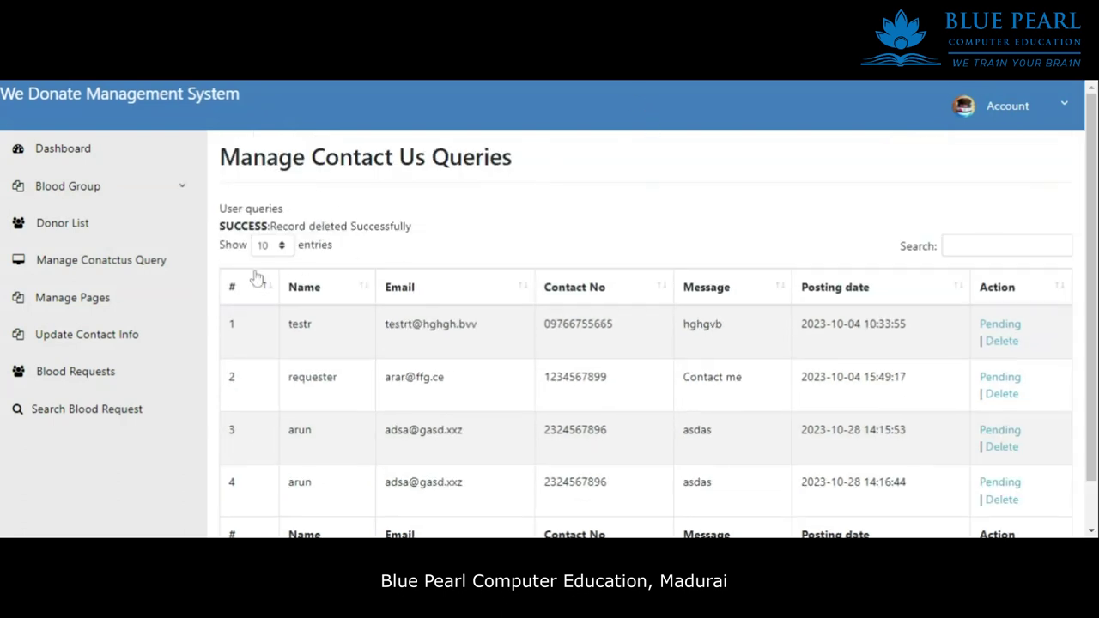
pyautogui.click(81, 260)
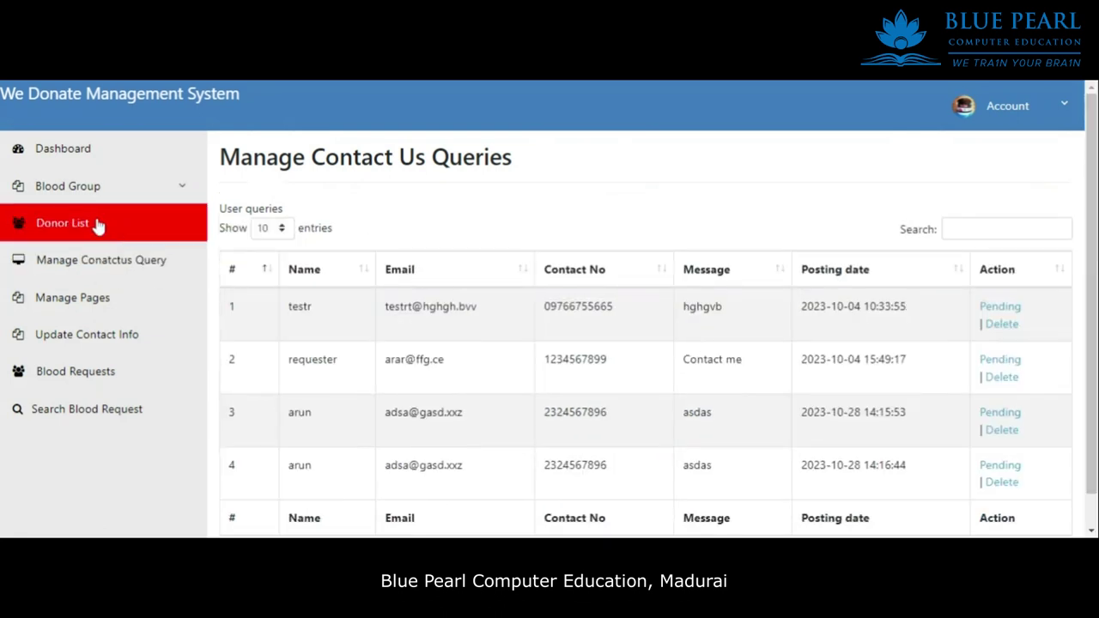
pyautogui.moveTo(241, 182); pyautogui.dragTo(544, 171)
pyautogui.click(522, 213)
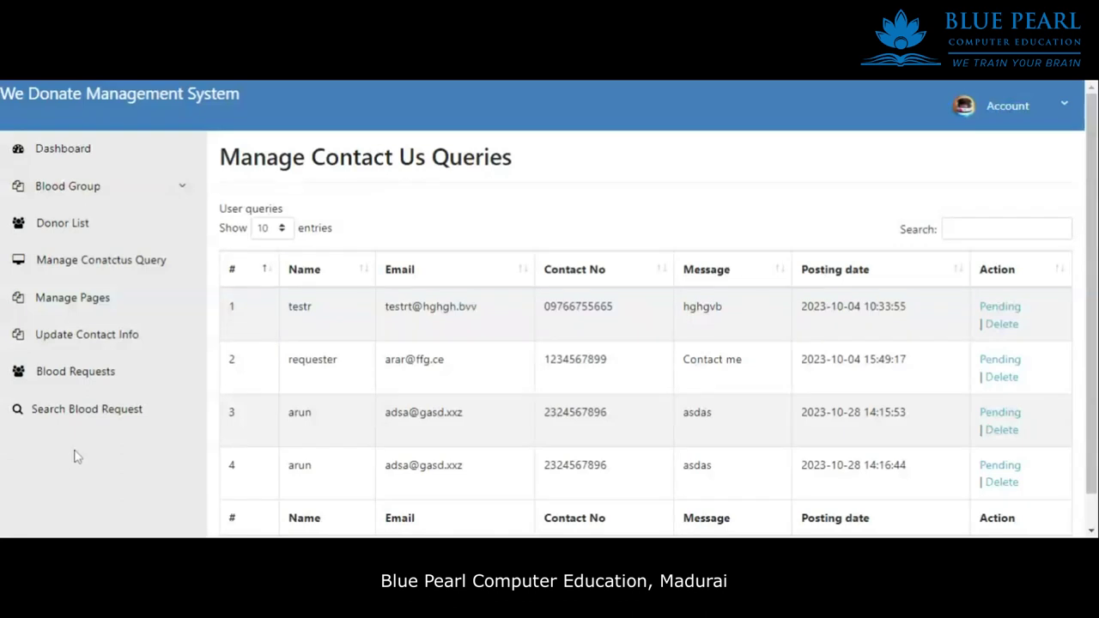
pyautogui.click(94, 412)
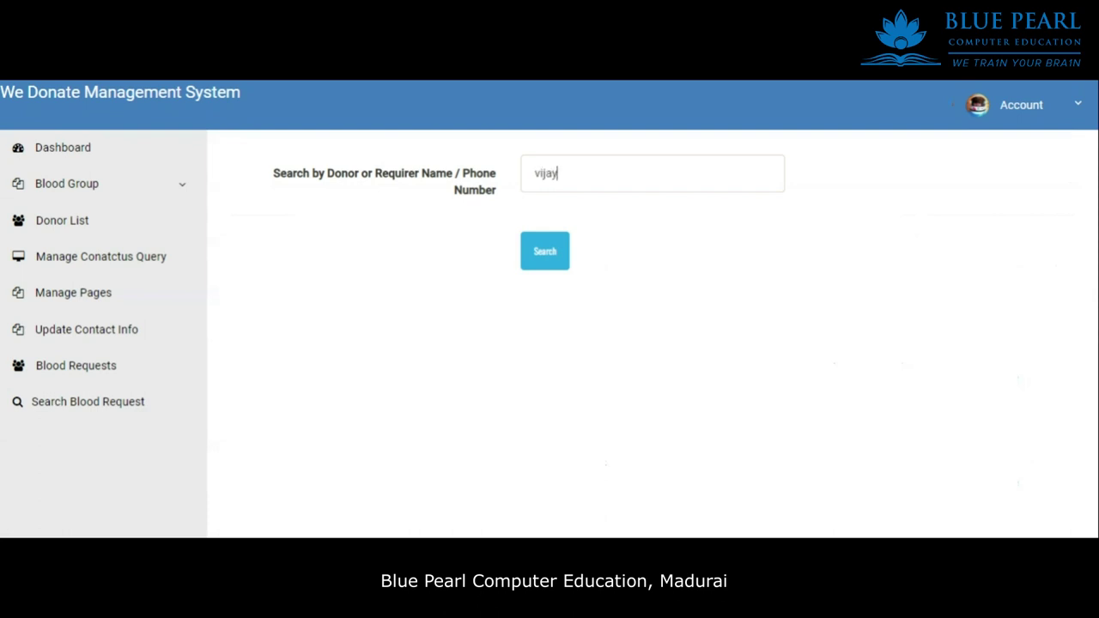
# Search blood requests by the requester's name and review the five matching results.
pyautogui.click(546, 252)
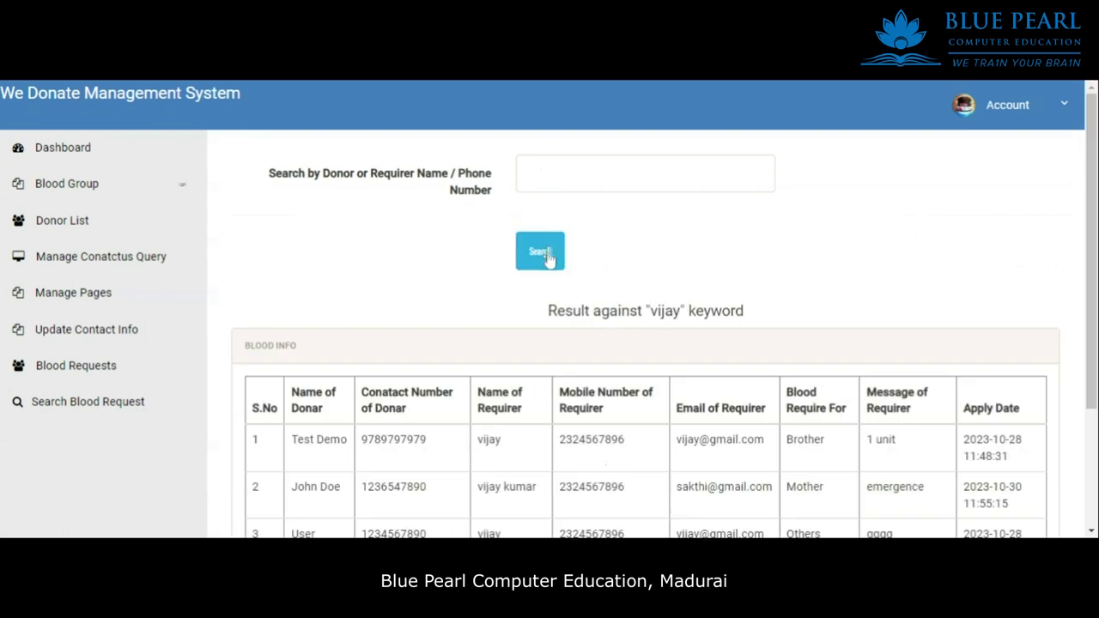
pyautogui.scroll(-2, 532, 329)
pyautogui.moveTo(247, 210); pyautogui.dragTo(588, 480)
pyautogui.click(894, 508)
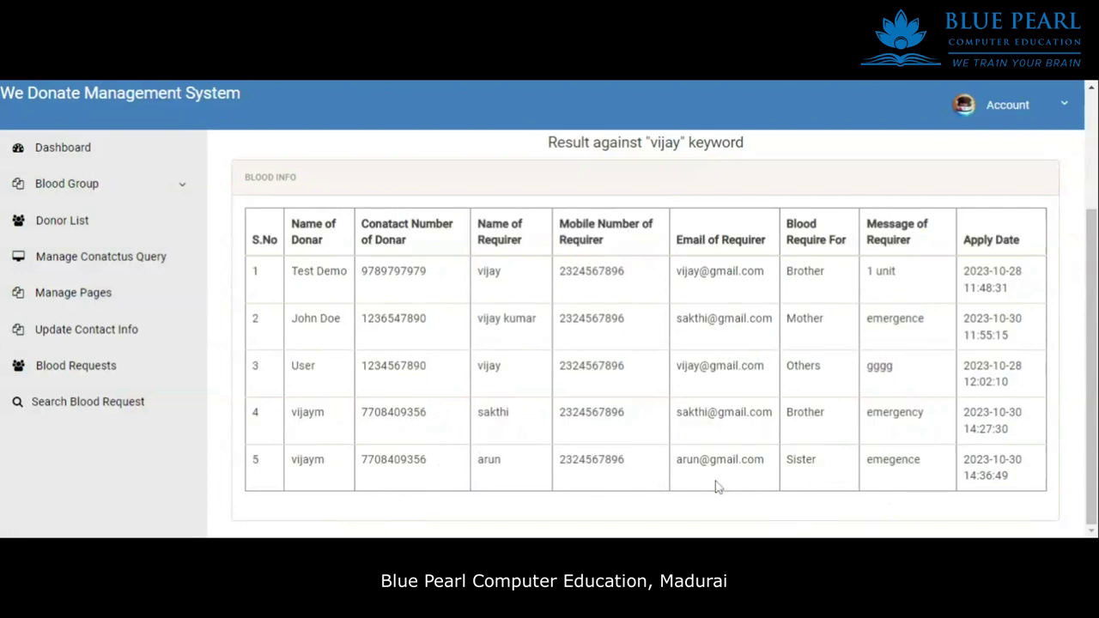
pyautogui.scroll(2, 726, 391)
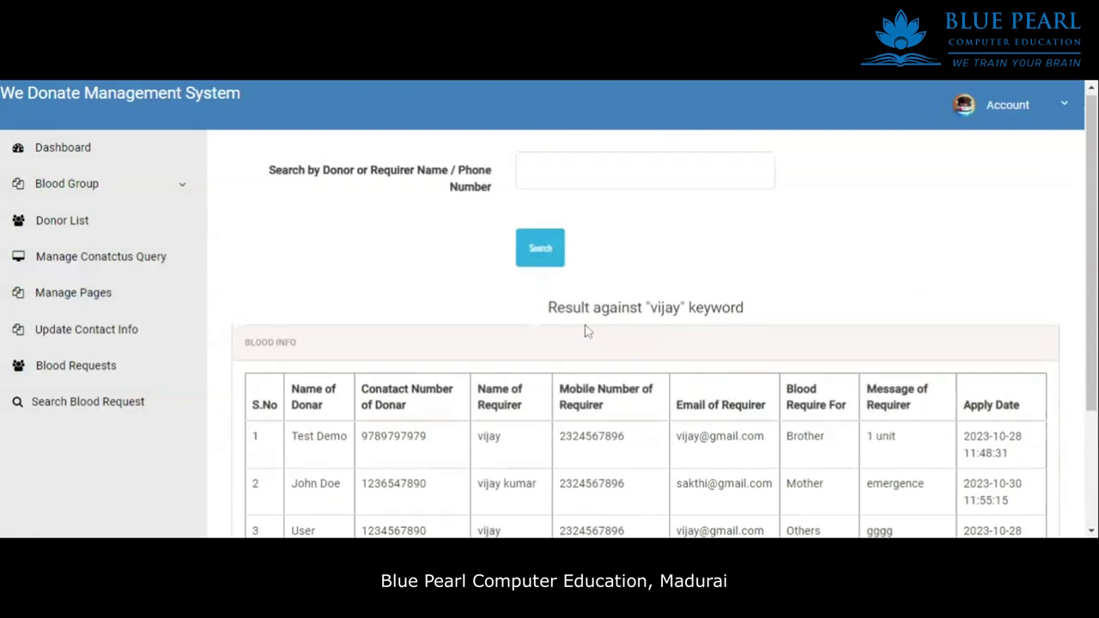
pyautogui.click(796, 329)
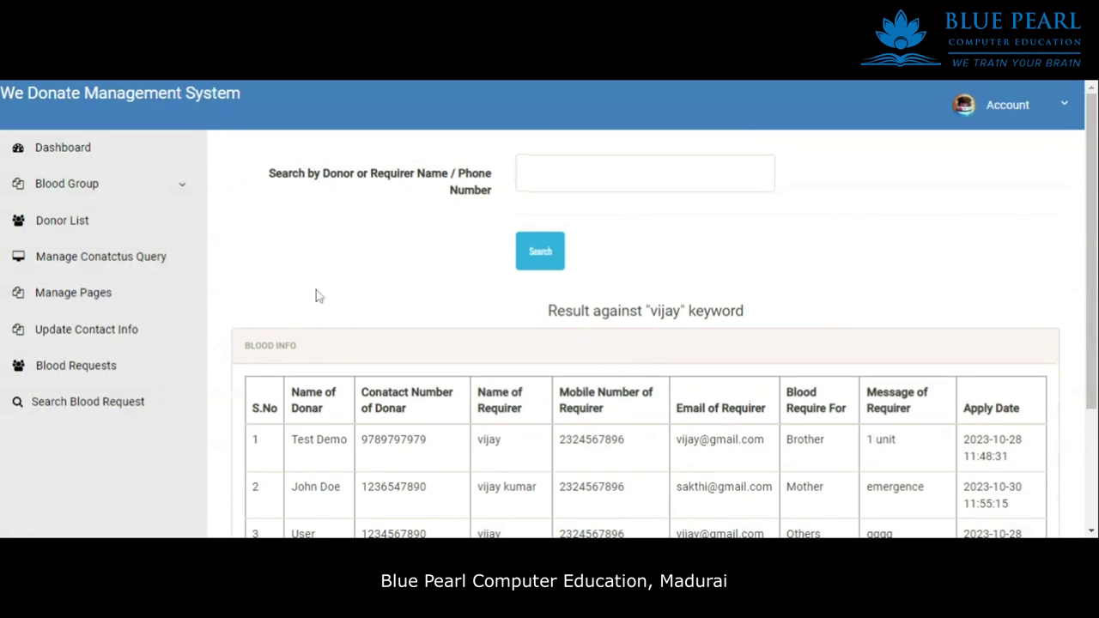
# Bring up the full Blood Requests table and look over its Blood Info columns.
pyautogui.click(95, 370)
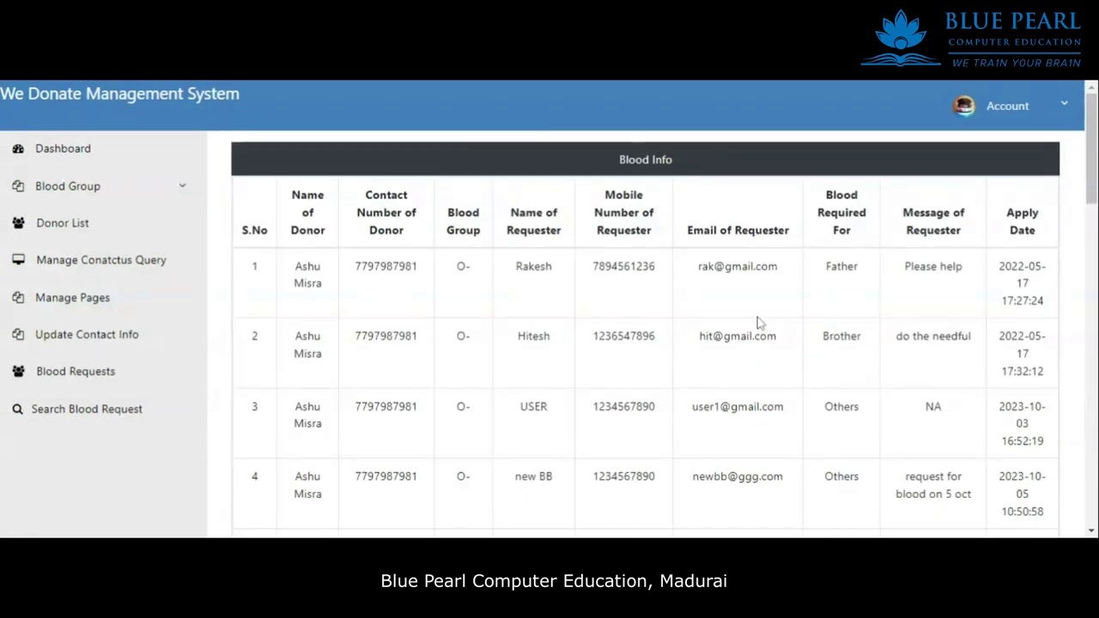
pyautogui.scroll(-4, 862, 330)
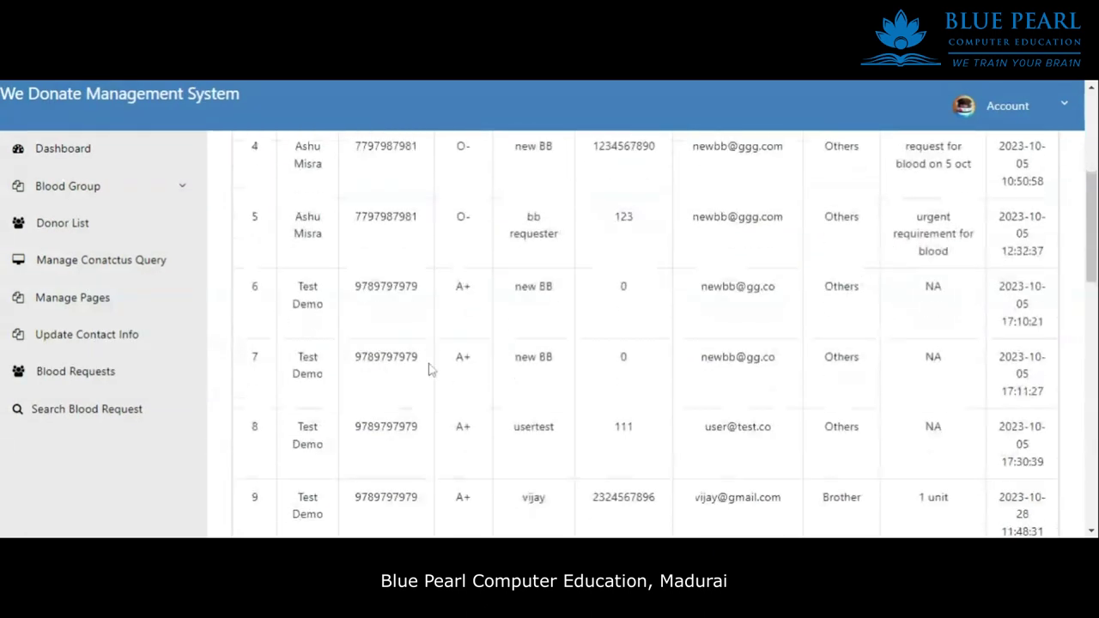
pyautogui.scroll(3, 495, 367)
pyautogui.scroll(1, 490, 365)
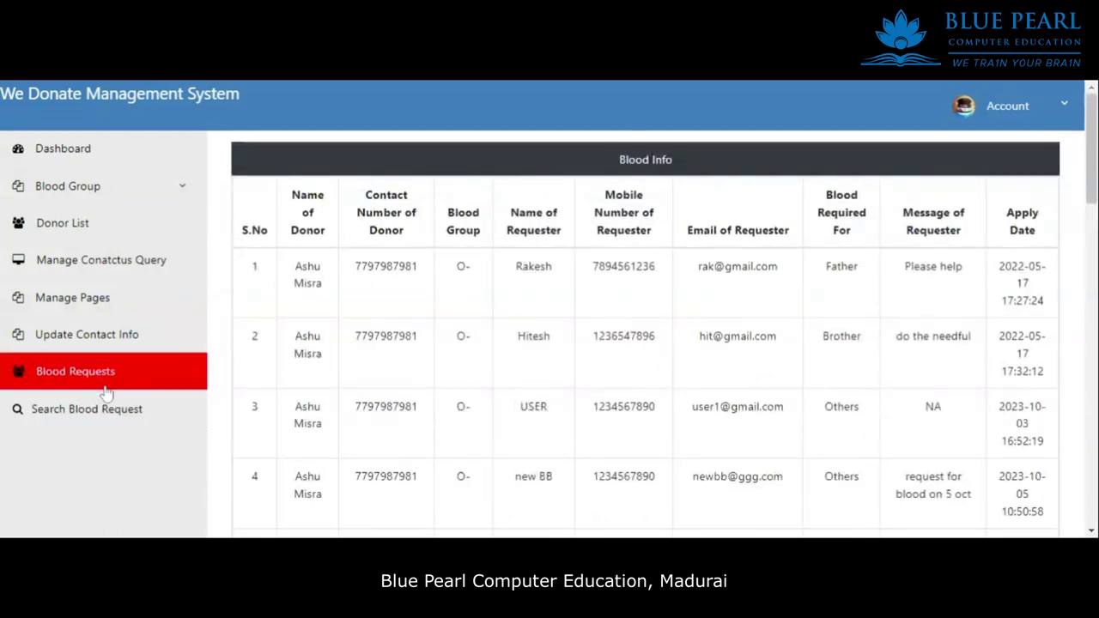
pyautogui.moveTo(337, 236); pyautogui.dragTo(910, 215)
pyautogui.click(983, 255)
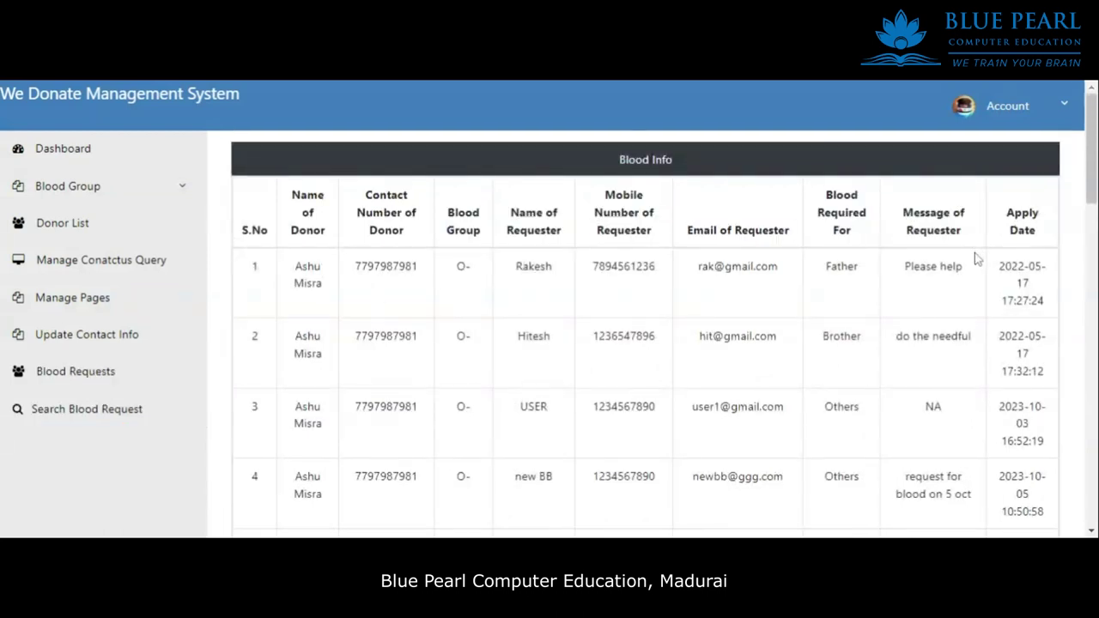
# From the dashboard, view the full list of listed blood groups.
pyautogui.click(43, 158)
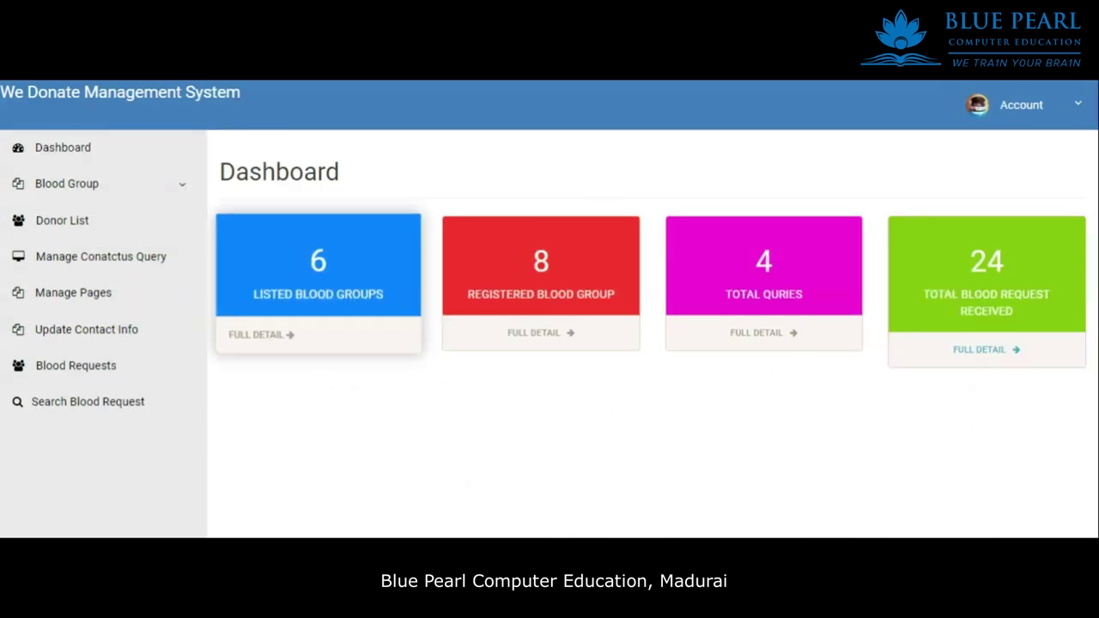
pyautogui.moveTo(269, 294); pyautogui.dragTo(313, 350)
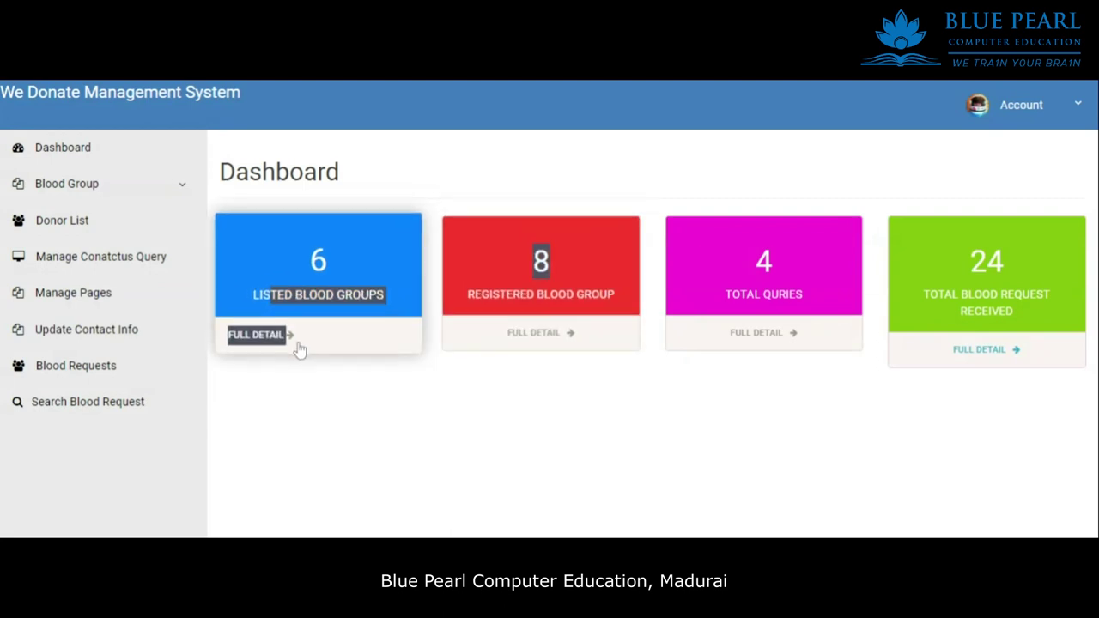
pyautogui.click(294, 346)
pyautogui.scroll(-2, 633, 369)
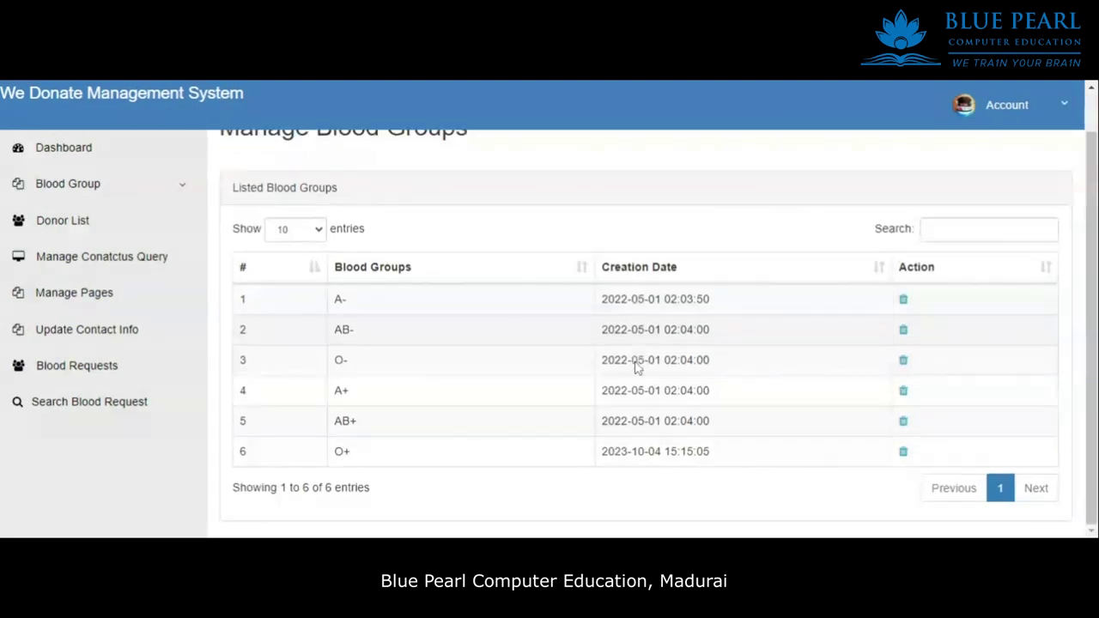
# Back on the dashboard, view the full list of registered donors.
pyautogui.click(101, 148)
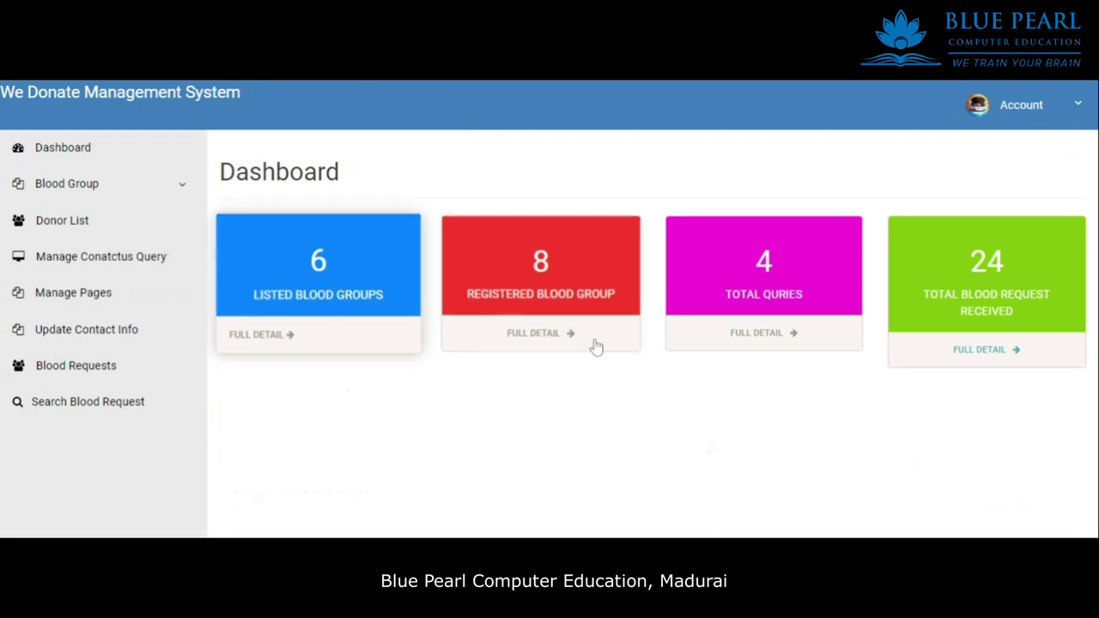
pyautogui.click(541, 342)
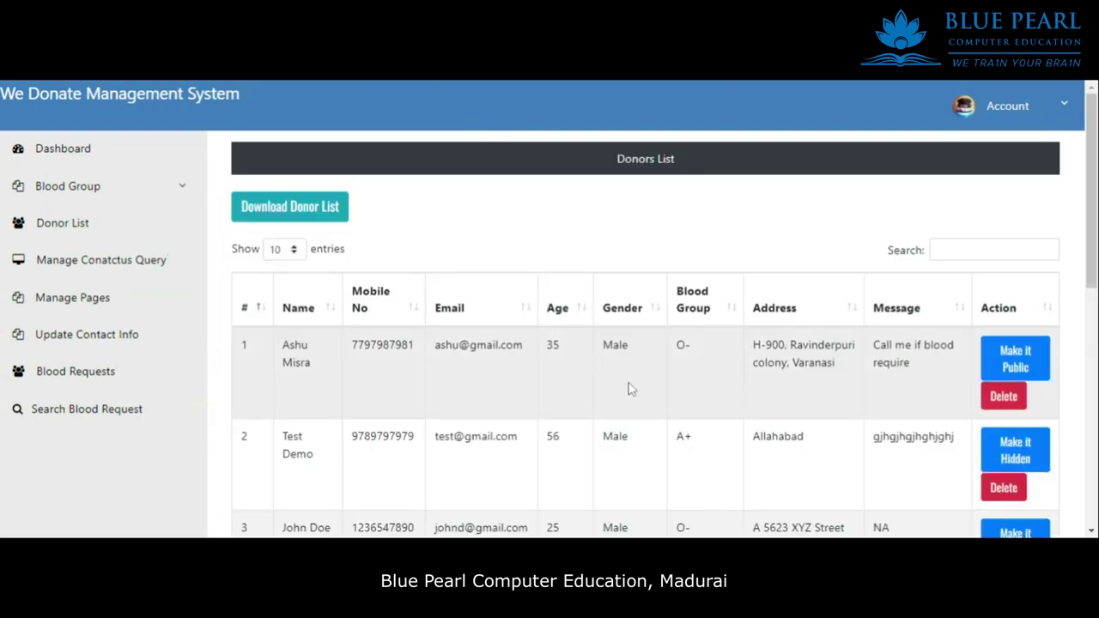
pyautogui.scroll(-6, 636, 384)
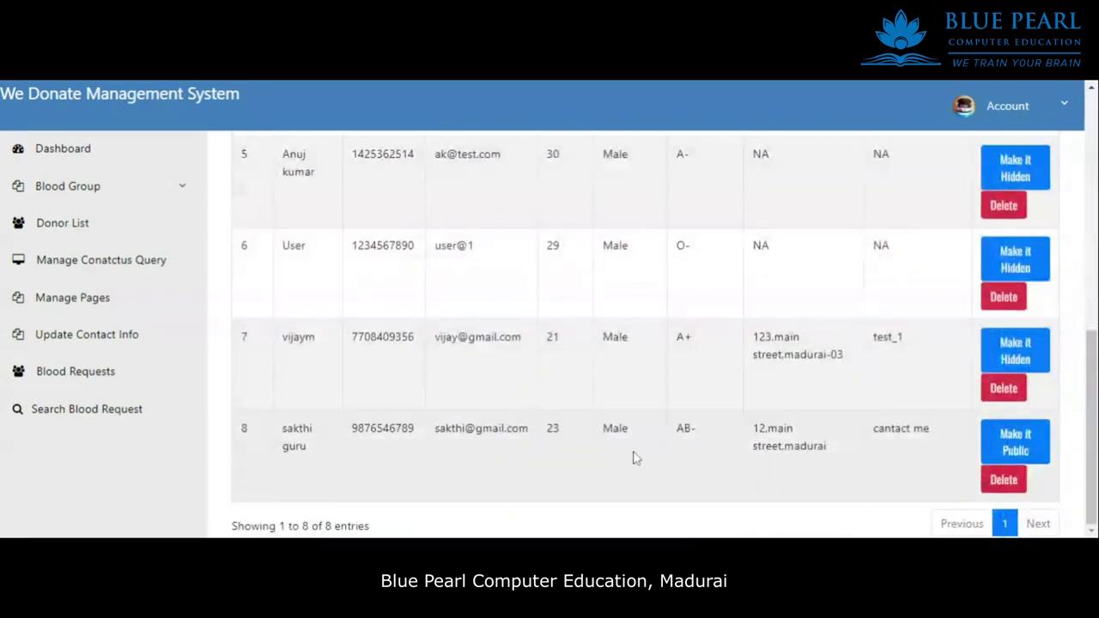
pyautogui.scroll(6, 633, 447)
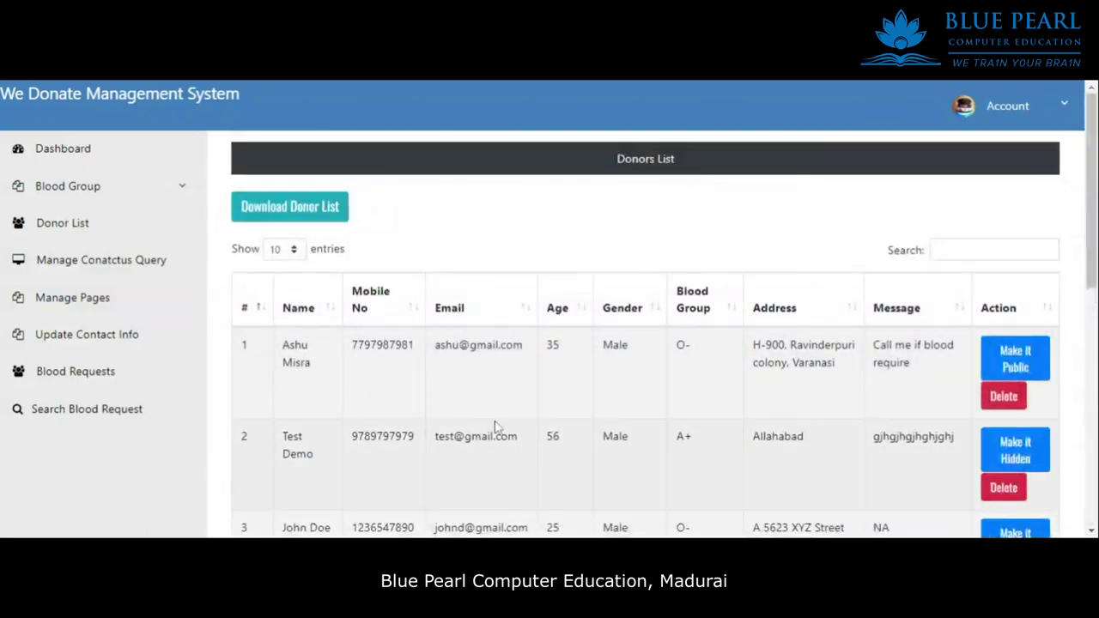
pyautogui.scroll(-6, 515, 464)
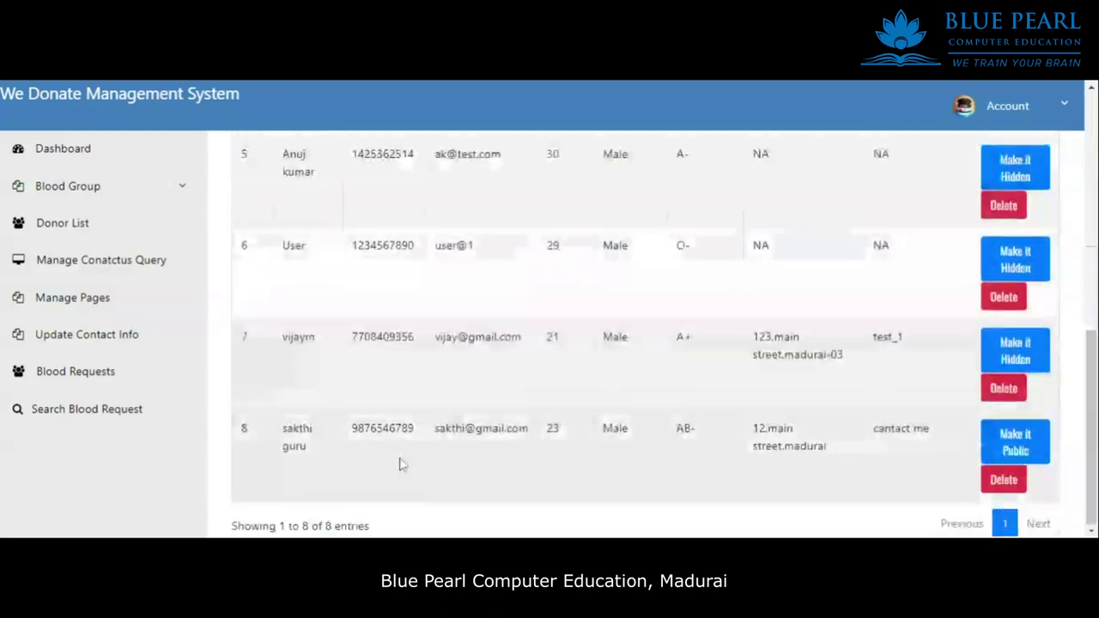
# Back on the dashboard, view the list of 4 contact queries.
pyautogui.click(83, 155)
pyautogui.click(782, 340)
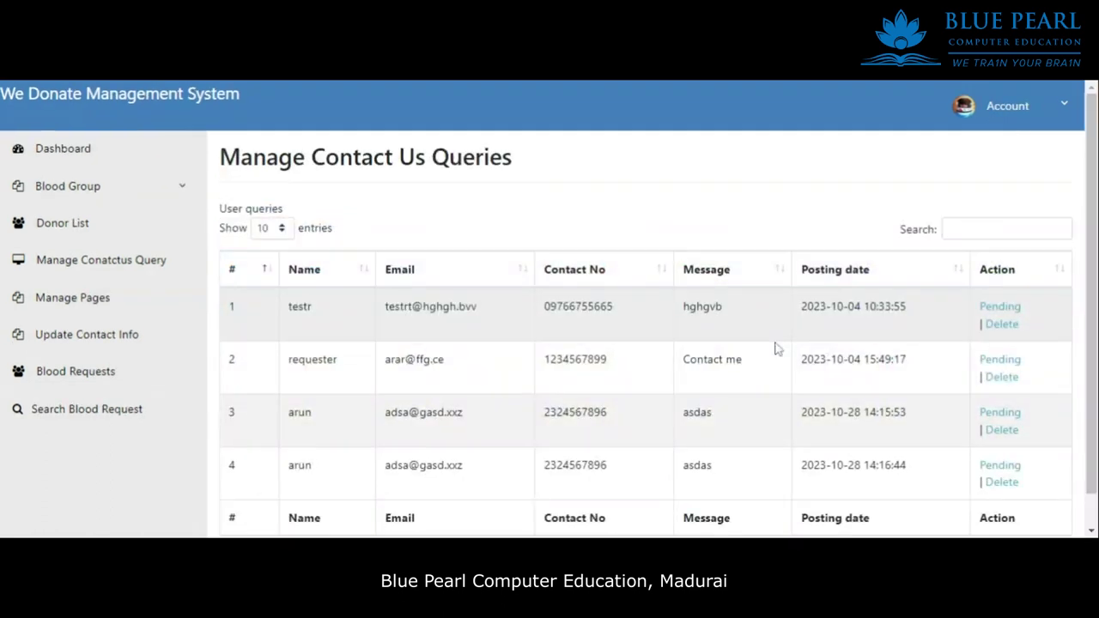
pyautogui.scroll(-1, 684, 390)
pyautogui.moveTo(807, 451); pyautogui.dragTo(388, 236)
pyautogui.click(518, 319)
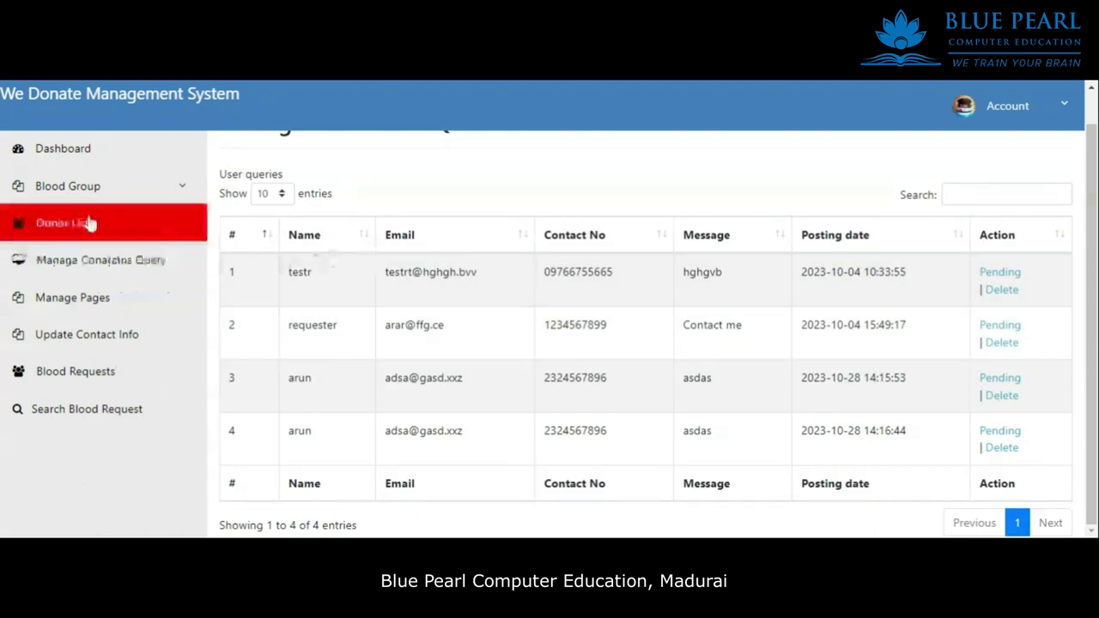
pyautogui.scroll(1, 111, 192)
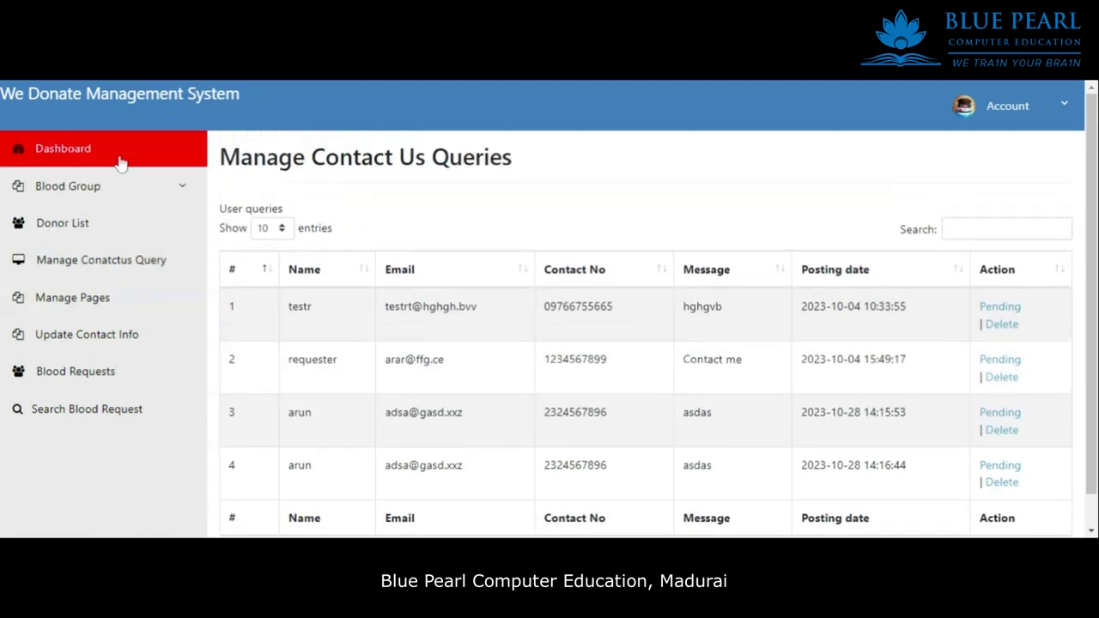
# View all 24 received blood requests and scroll to the end of the list.
pyautogui.click(121, 165)
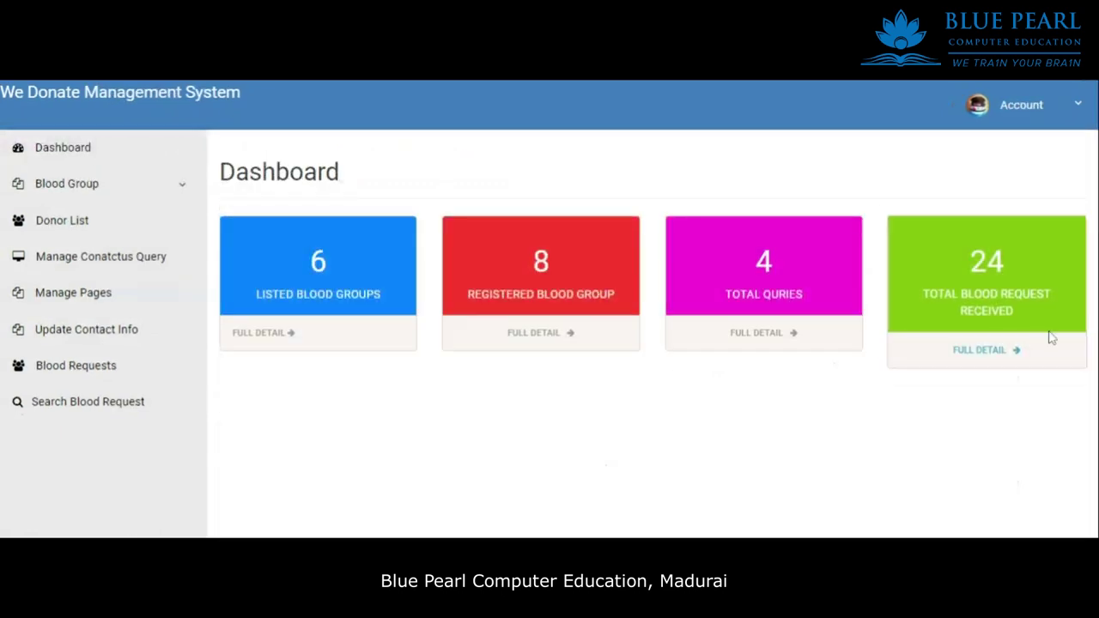
pyautogui.click(992, 353)
pyautogui.scroll(-8, 807, 406)
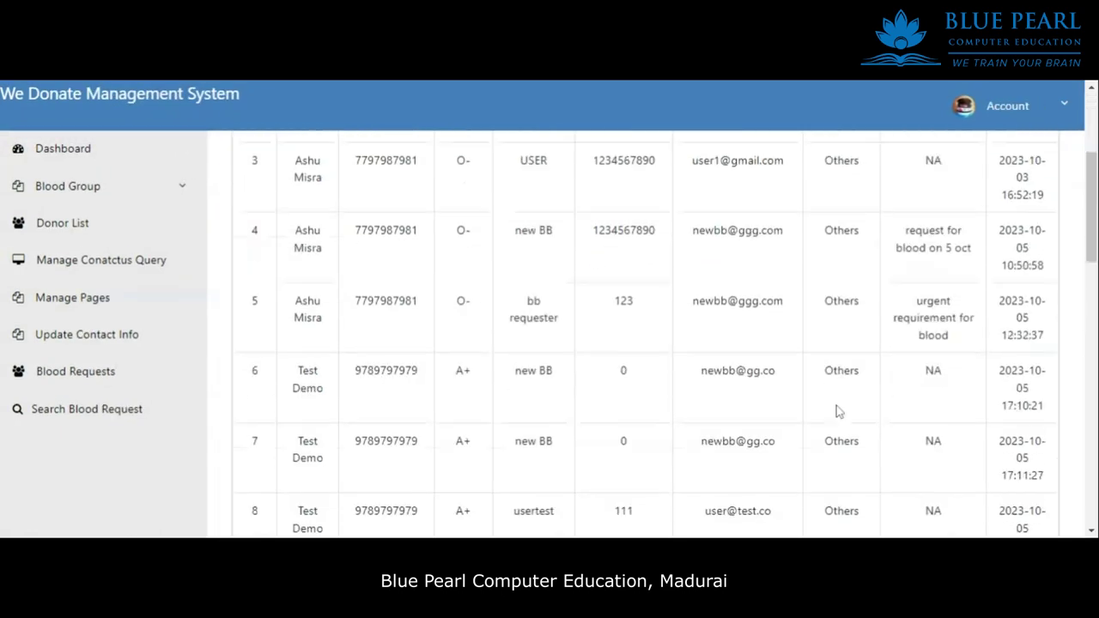
pyautogui.moveTo(907, 487); pyautogui.dragTo(493, 306)
pyautogui.click(800, 504)
pyautogui.scroll(-2, 969, 481)
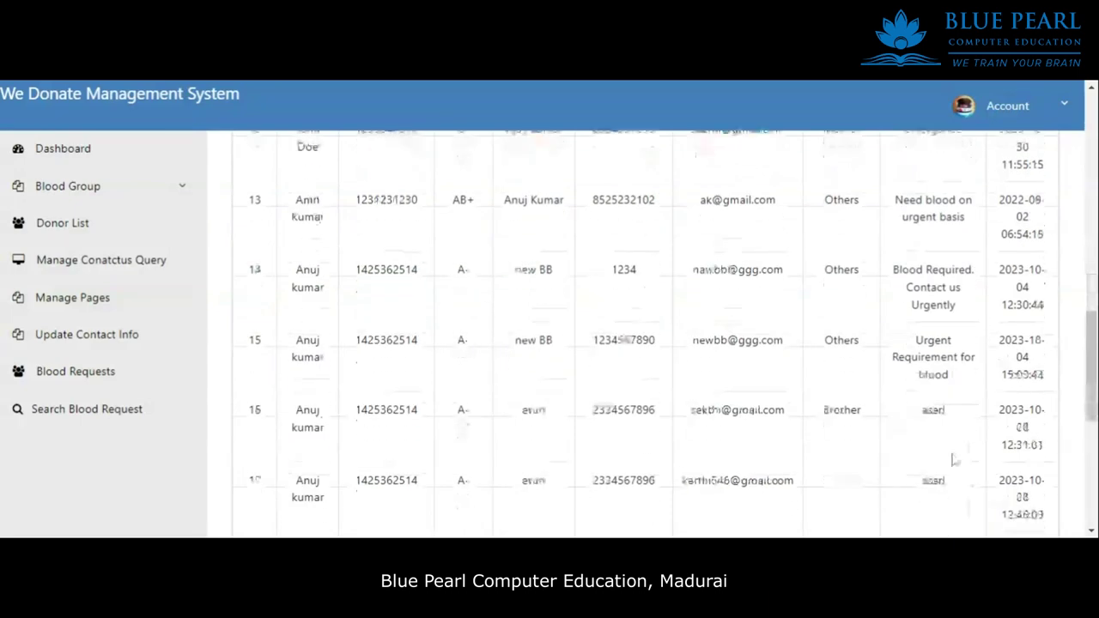
pyautogui.scroll(-5, 969, 481)
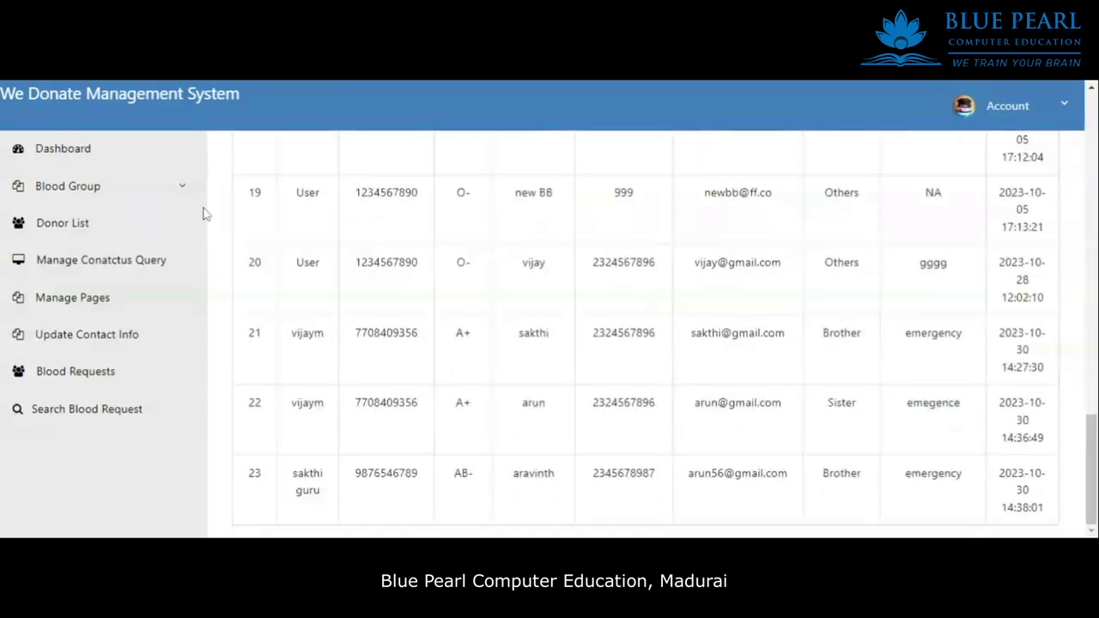
# Open the Donor List and look over the first donor's contact details and name.
pyautogui.click(61, 224)
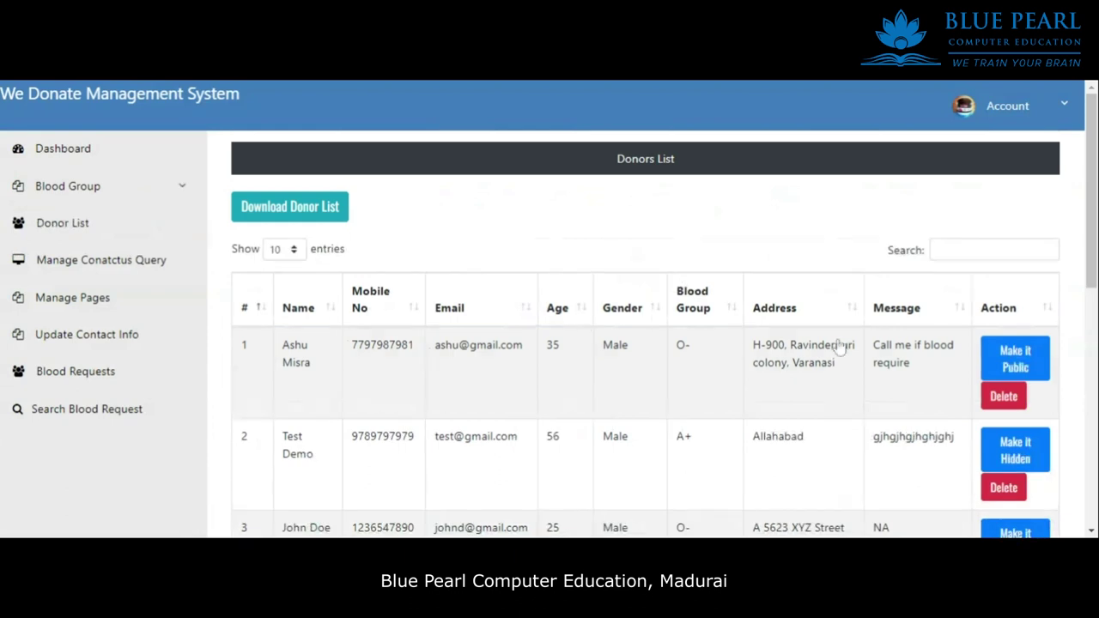
pyautogui.scroll(-2, 1038, 289)
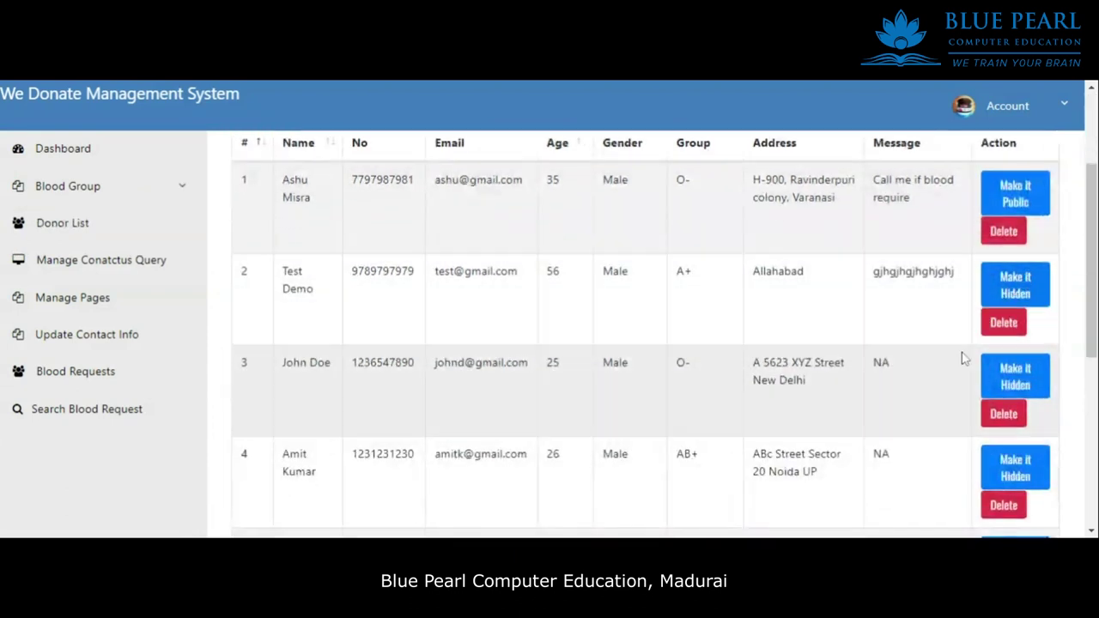
pyautogui.scroll(-2, 1035, 447)
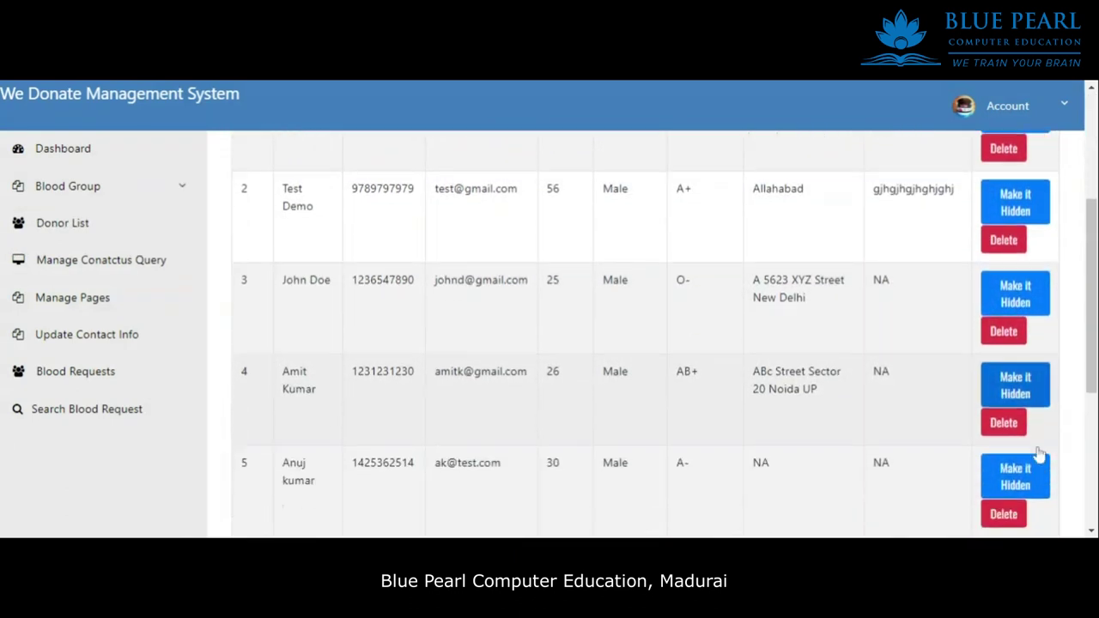
pyautogui.scroll(-3, 1035, 412)
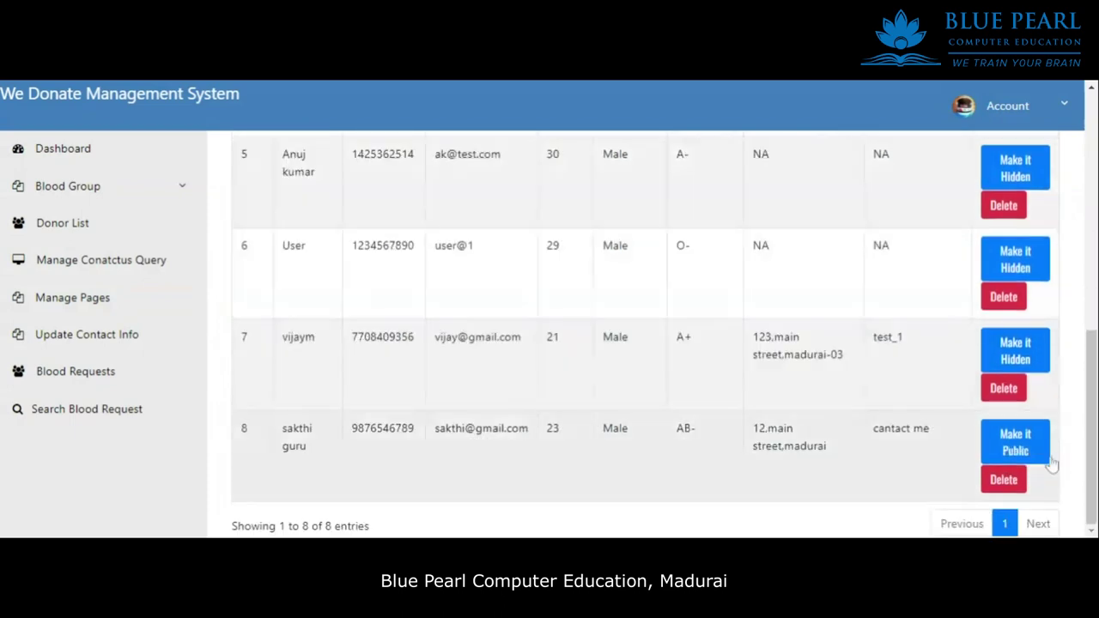
pyautogui.scroll(5, 1044, 443)
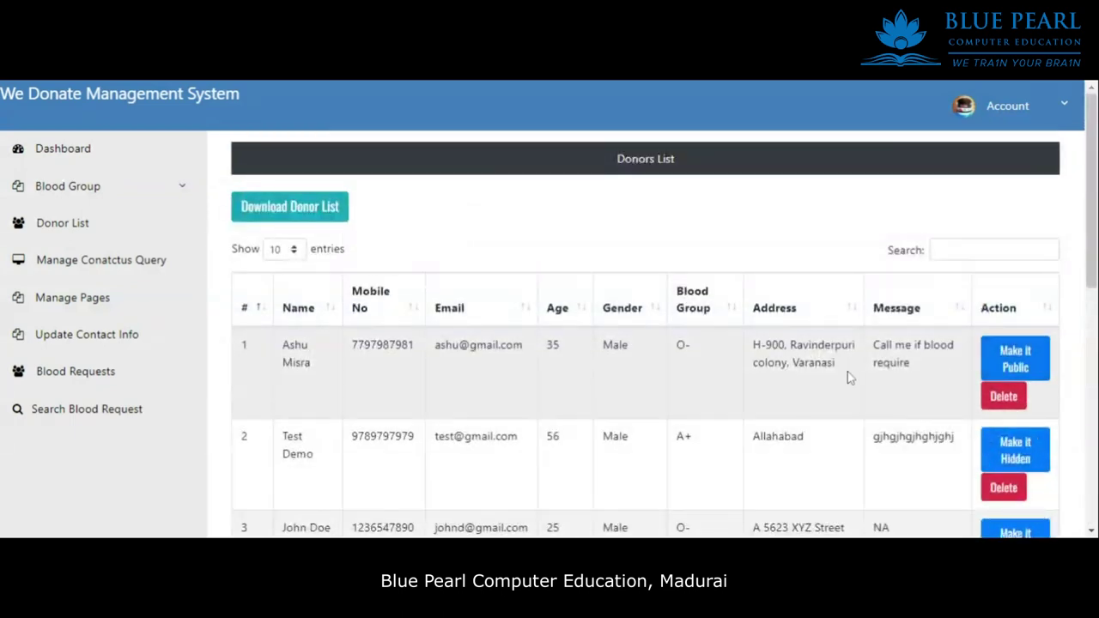
pyautogui.moveTo(631, 391); pyautogui.dragTo(342, 380)
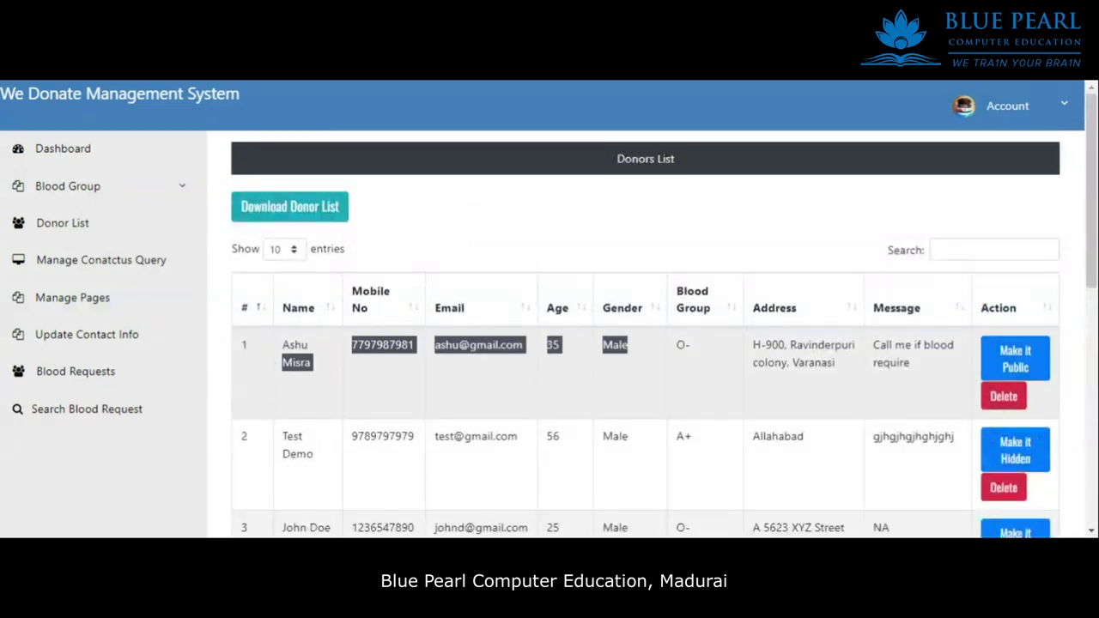
pyautogui.moveTo(309, 347); pyautogui.dragTo(268, 359)
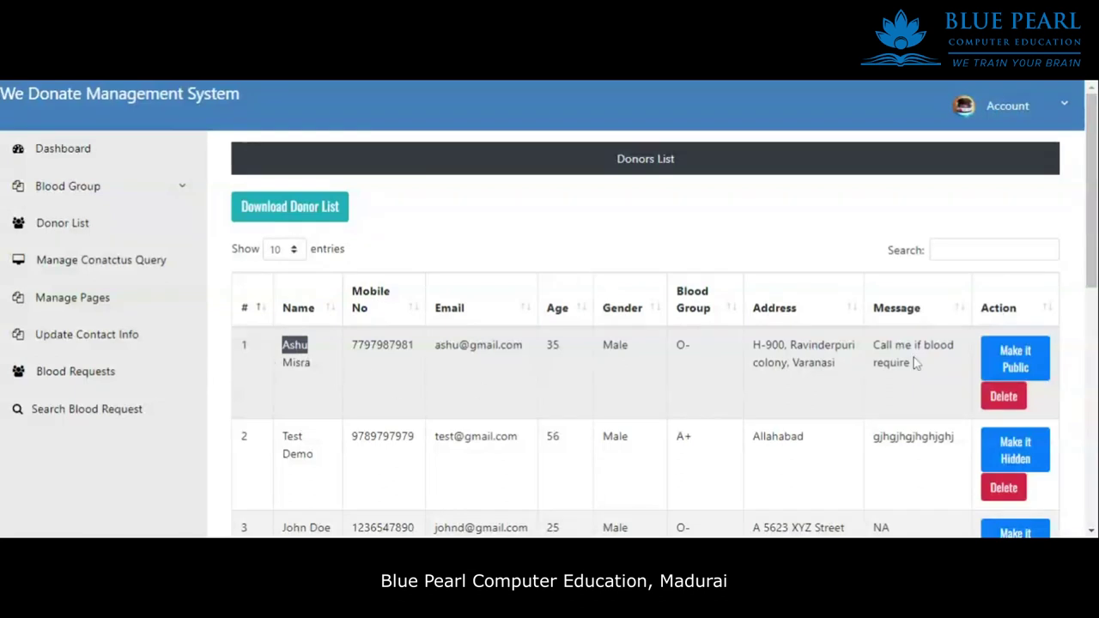
# Scroll down to donor 7, set it hidden, and move on to the contact-us queries list.
pyautogui.scroll(-6, 1014, 365)
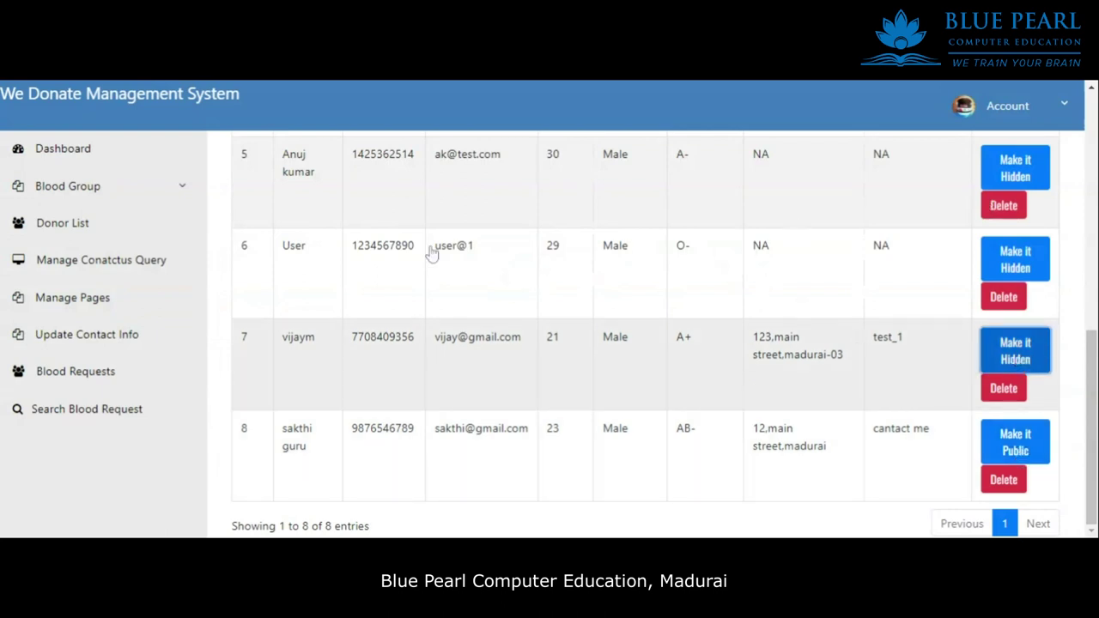
pyautogui.scroll(-6, 767, 412)
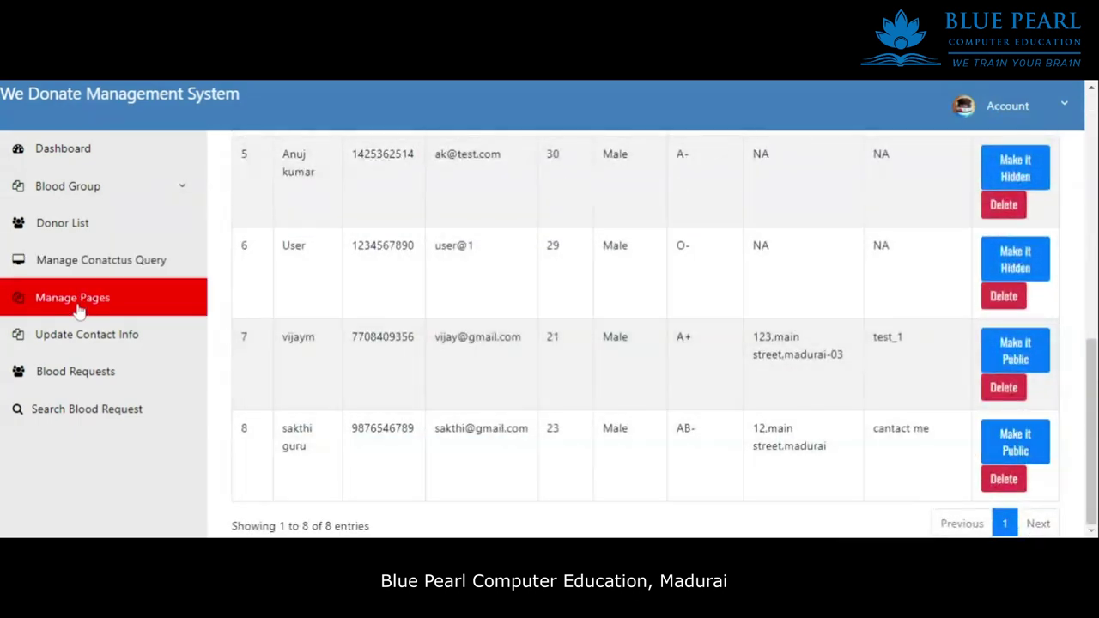
pyautogui.click(96, 267)
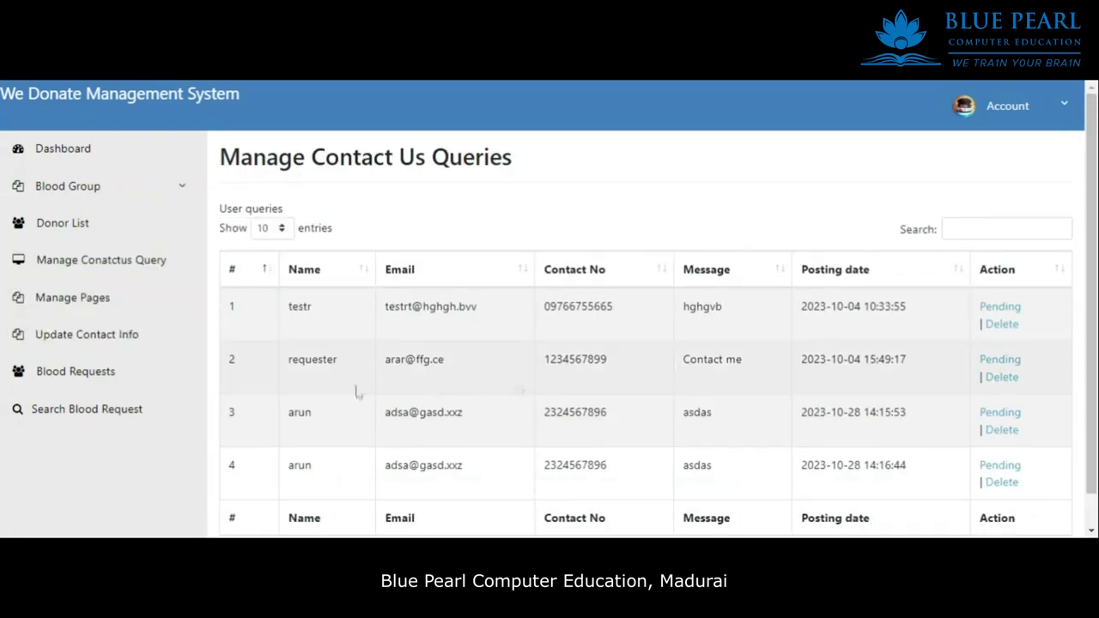
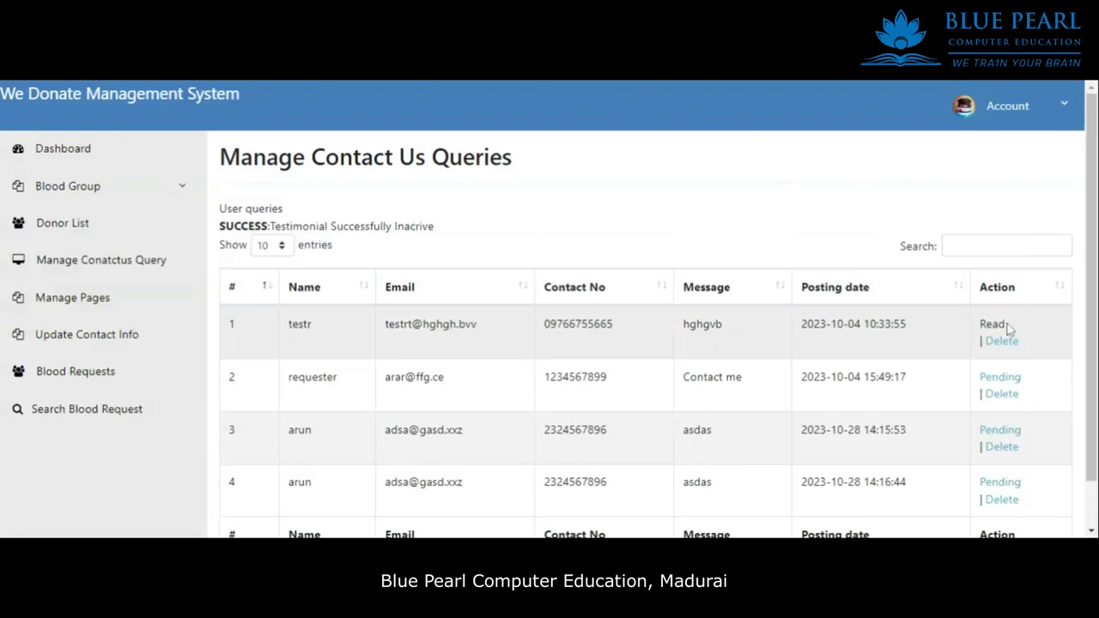
# Delete arun's 14:15:53 contact query, leaving three, and bring up the Update Contact Info form.
pyautogui.moveTo(679, 341); pyautogui.dragTo(269, 341)
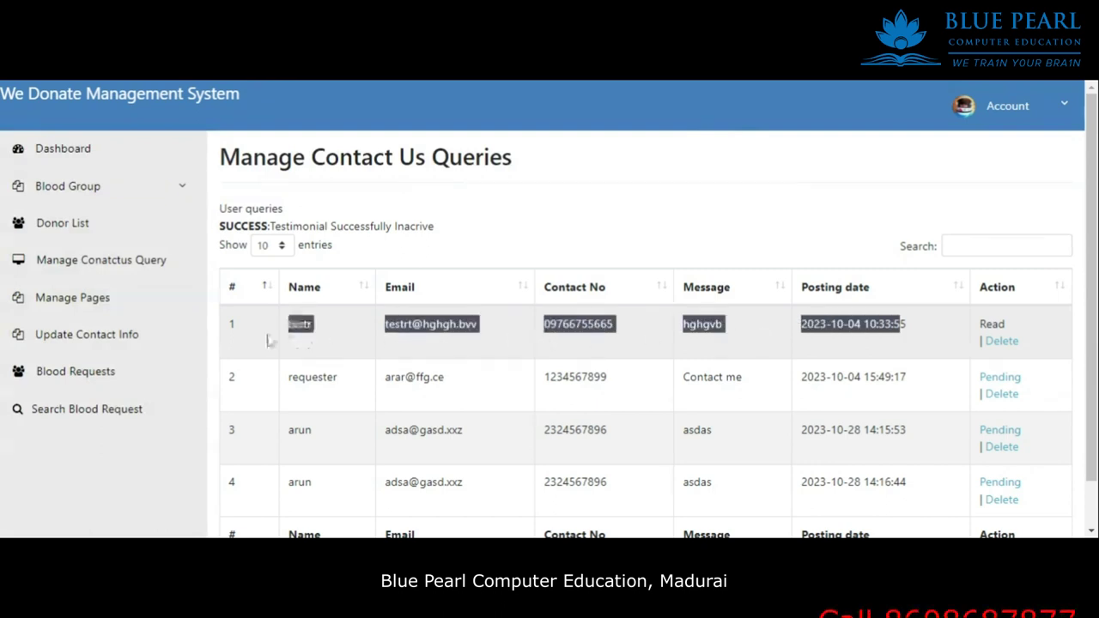
pyautogui.scroll(-1, 192, 369)
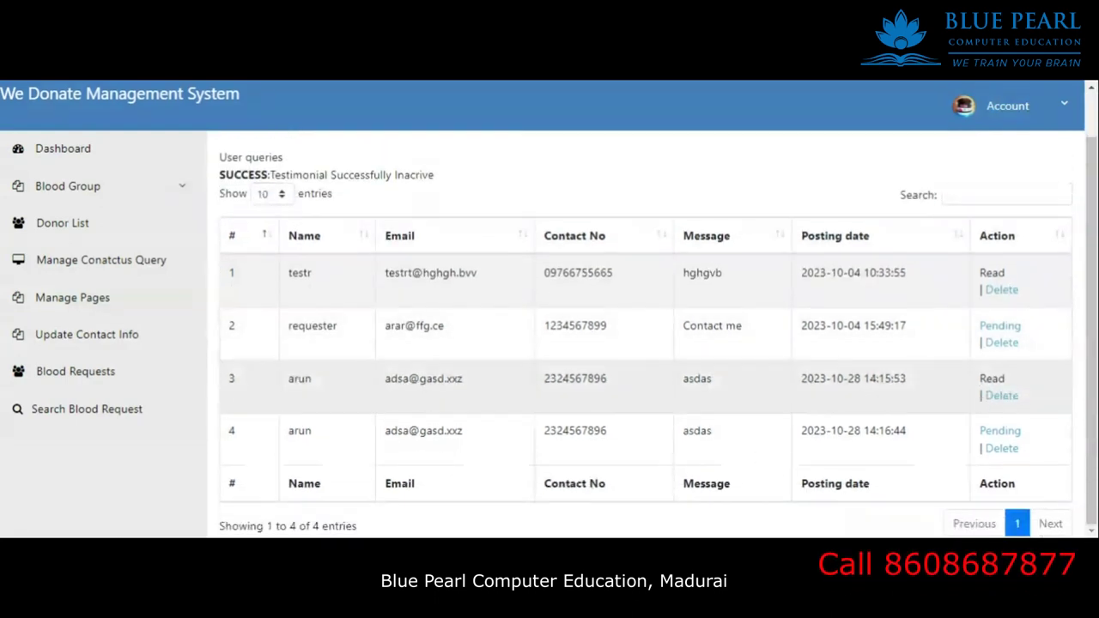
pyautogui.click(1003, 400)
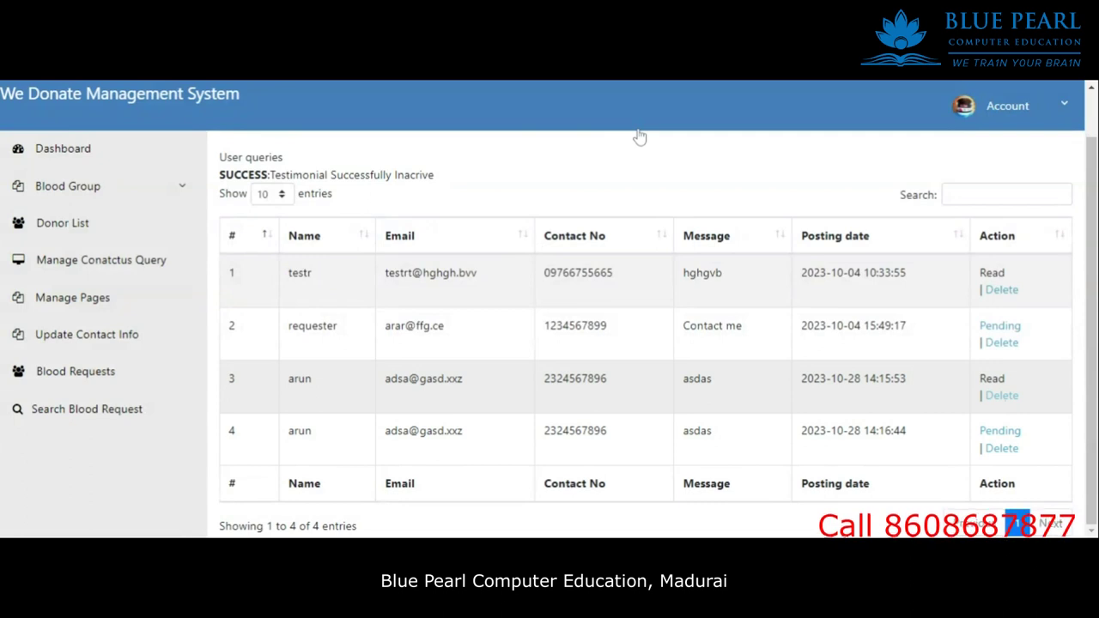
pyautogui.moveTo(952, 364); pyautogui.dragTo(506, 238)
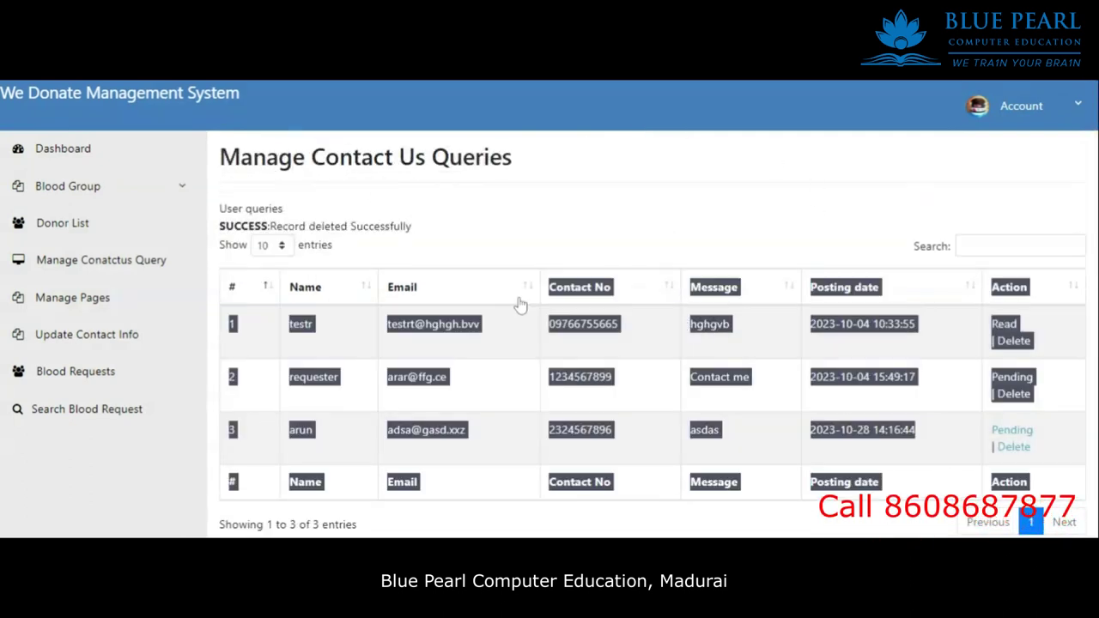
pyautogui.click(505, 238)
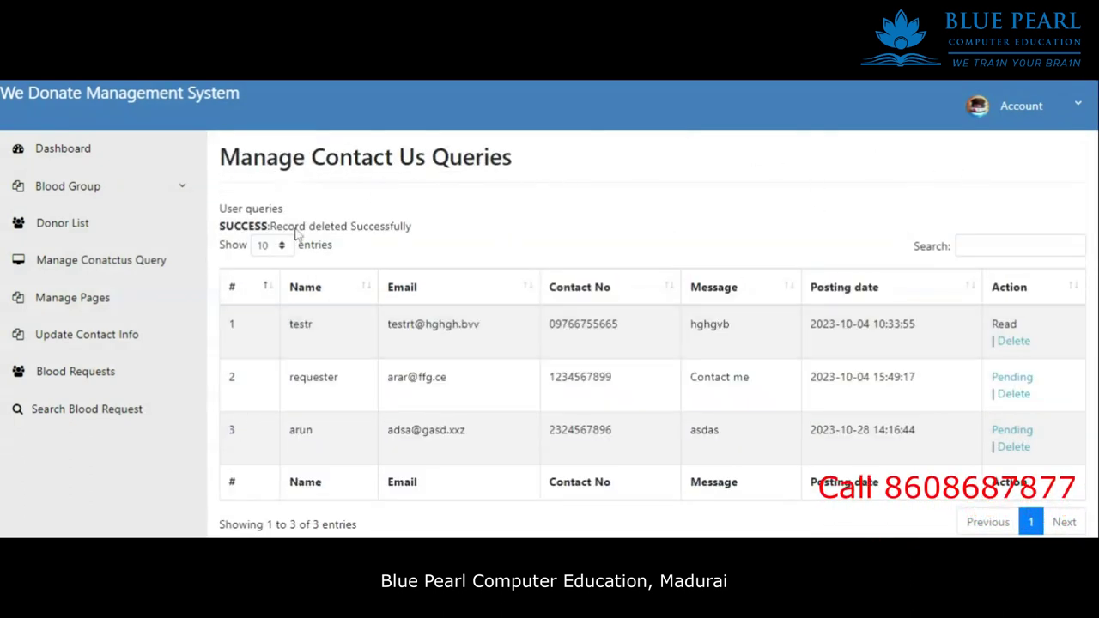
pyautogui.click(103, 342)
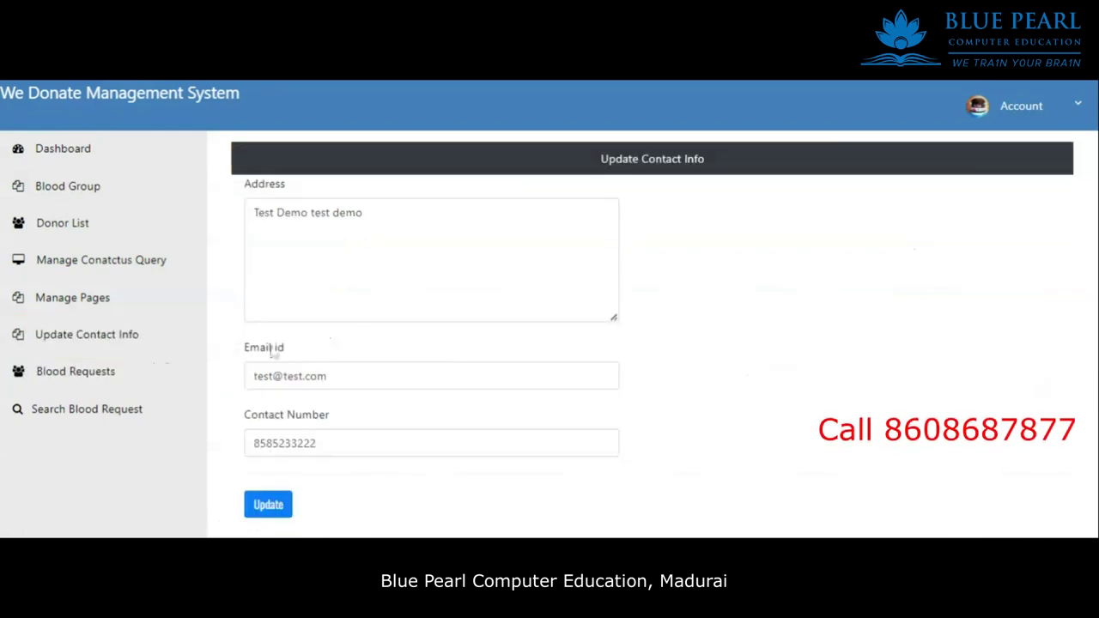
pyautogui.click(95, 377)
pyautogui.scroll(-14, 884, 369)
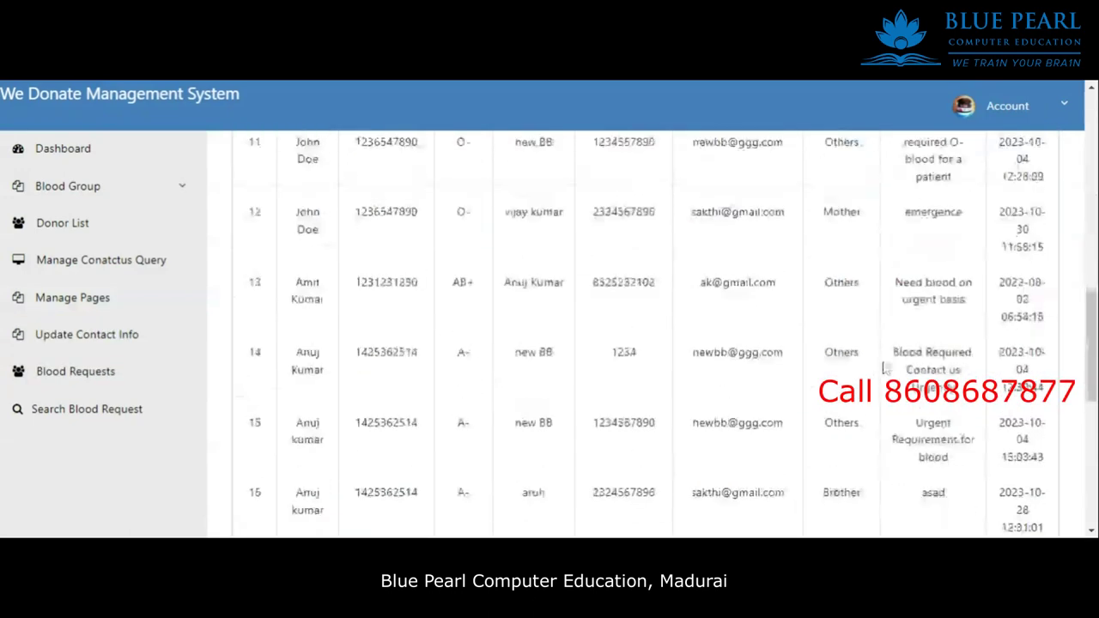
pyautogui.moveTo(795, 490); pyautogui.dragTo(509, 321)
pyautogui.scroll(10, 509, 318)
pyautogui.scroll(5, 510, 321)
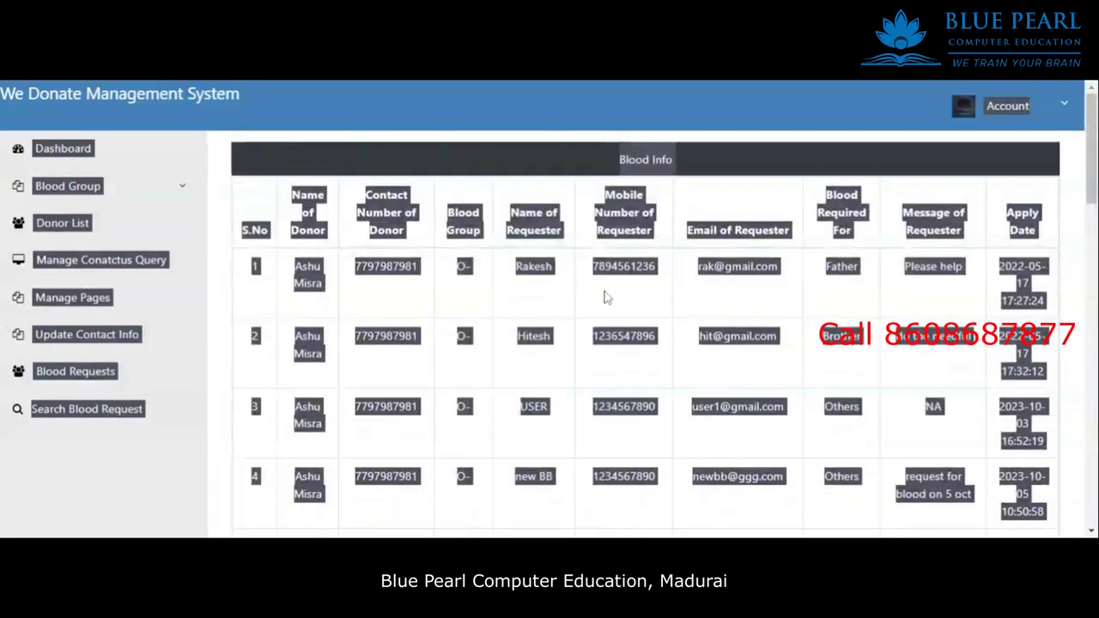
pyautogui.click(303, 343)
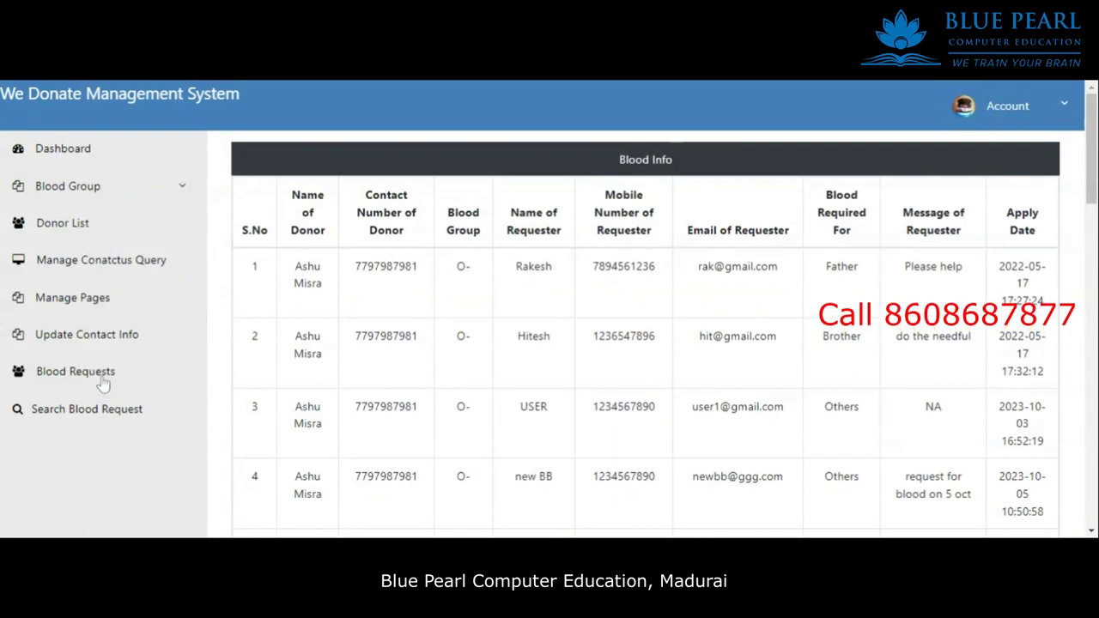
pyautogui.click(88, 411)
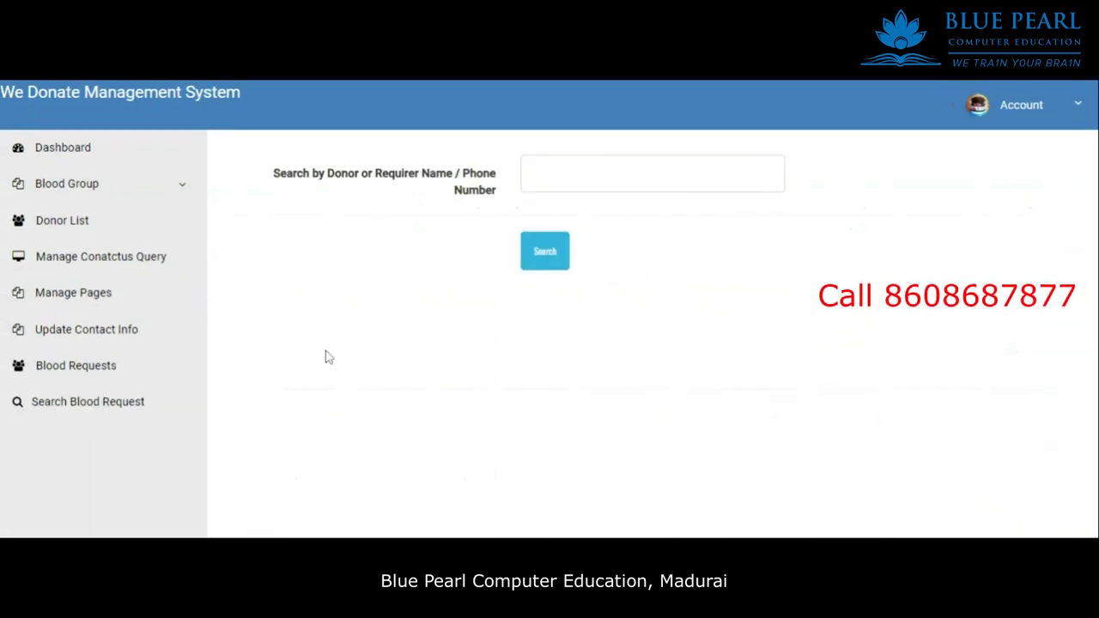
pyautogui.click(91, 345)
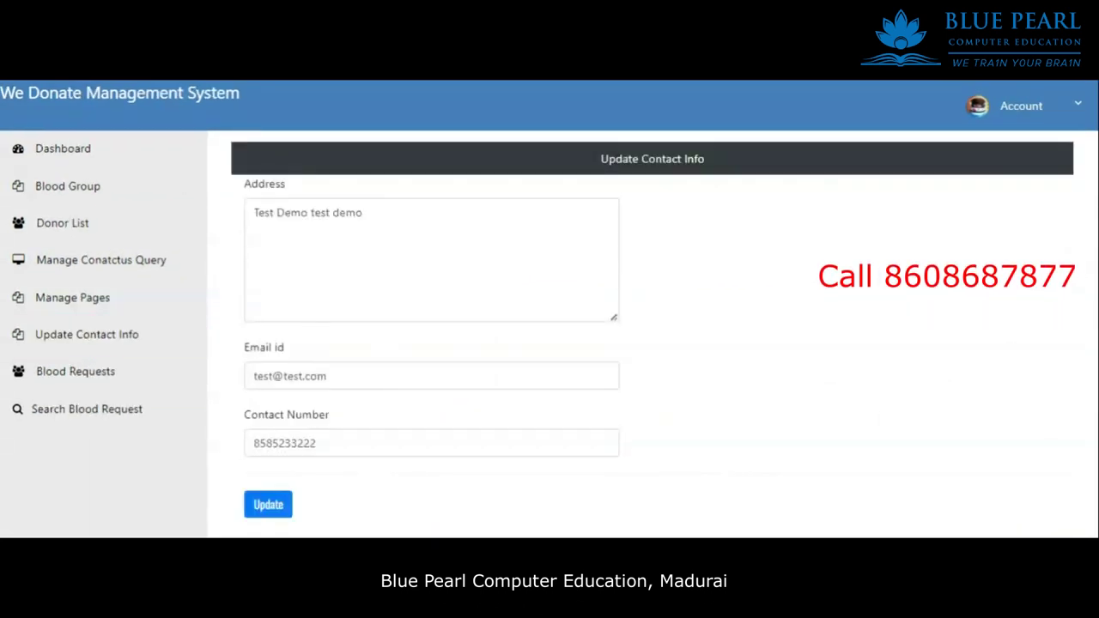
pyautogui.click(405, 212)
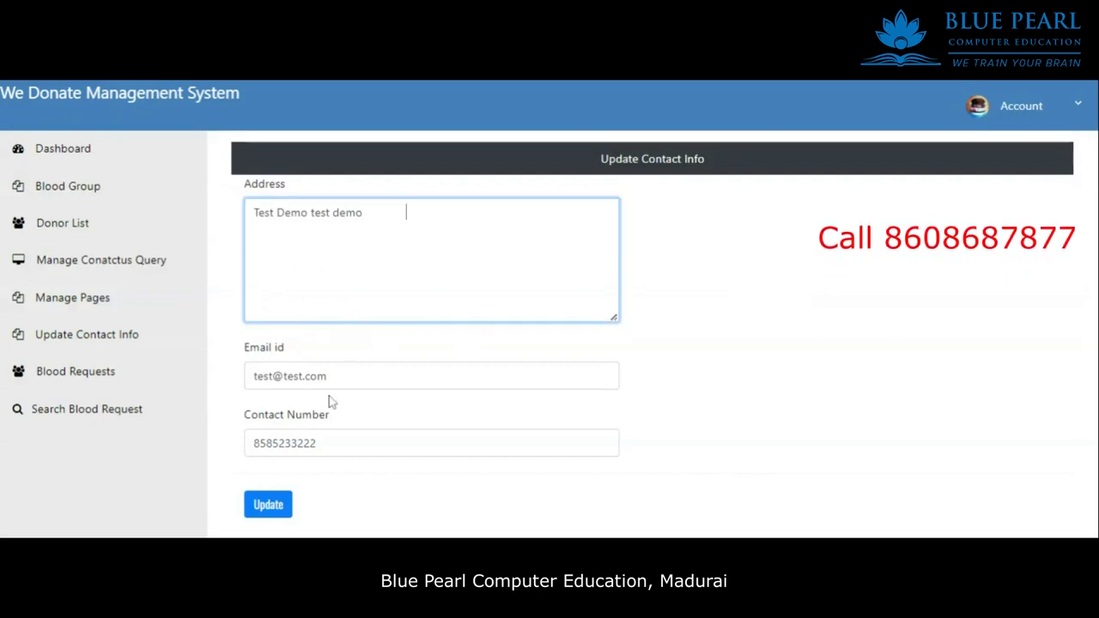
pyautogui.press('BackSpace')
pyautogui.press('BackSpace')
pyautogui.press('BackSpace')
pyautogui.press('BackSpace')
pyautogui.press('BackSpace')
pyautogui.press('BackSpace')
pyautogui.press('BackSpace')
pyautogui.press('BackSpace')
pyautogui.press('BackSpace')
pyautogui.press('BackSpace')
pyautogui.press('BackSpace')
pyautogui.press('BackSpace')
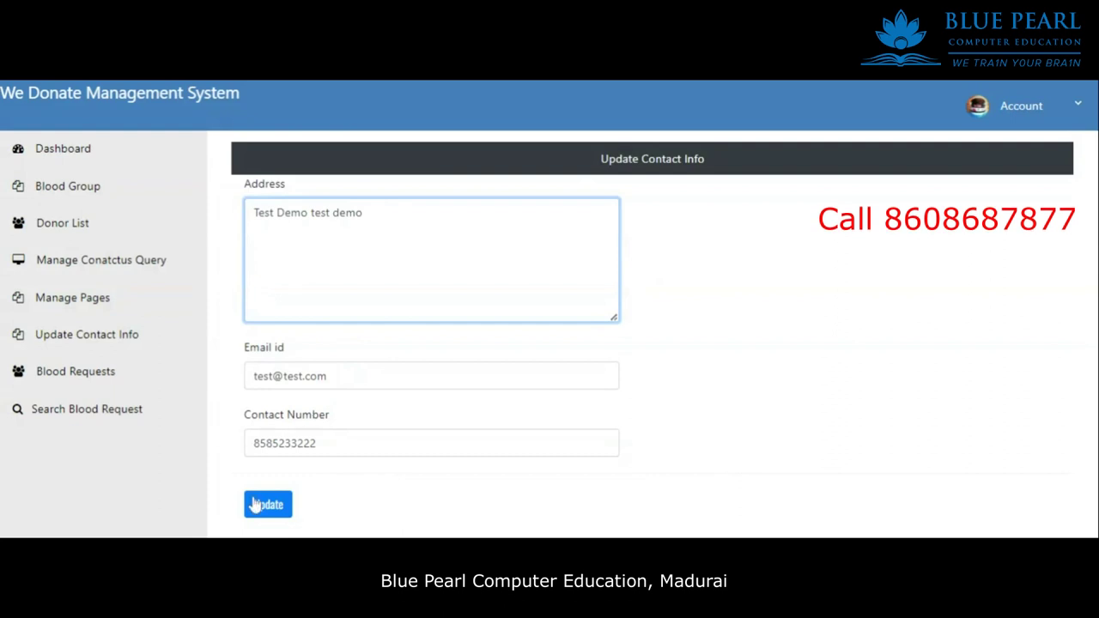
pyautogui.click(343, 443)
pyautogui.press('BackSpace')
pyautogui.press('BackSpace')
pyautogui.press('BackSpace')
pyautogui.press('BackSpace')
pyautogui.press('BackSpace')
pyautogui.press('BackSpace')
pyautogui.press('BackSpace')
pyautogui.press('BackSpace')
pyautogui.press('BackSpace')
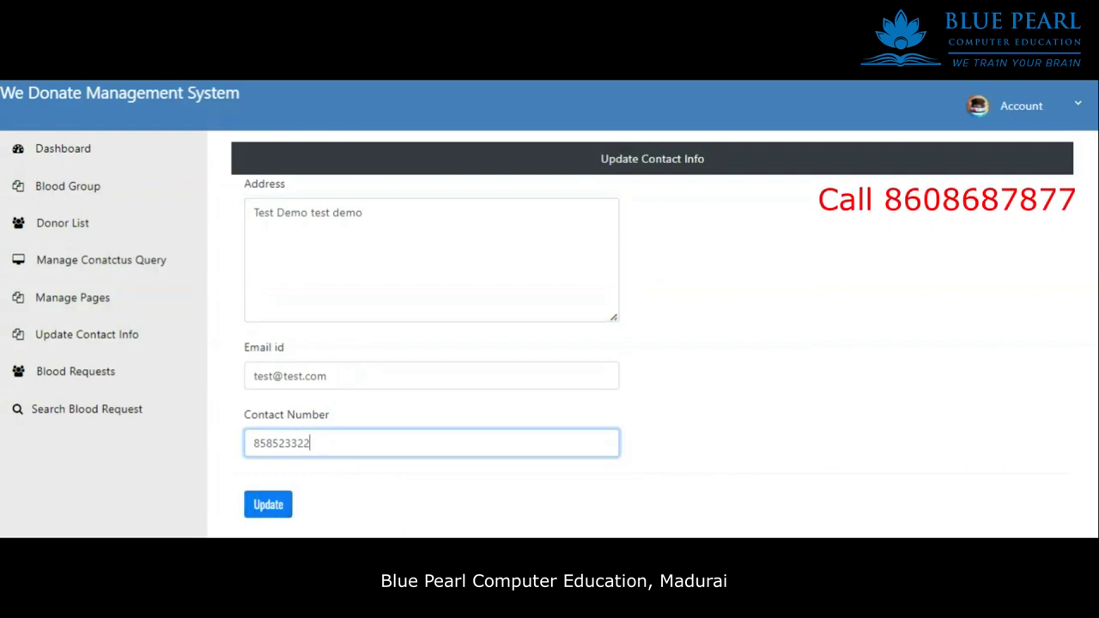
pyautogui.press('BackSpace')
pyautogui.write('12345667781')
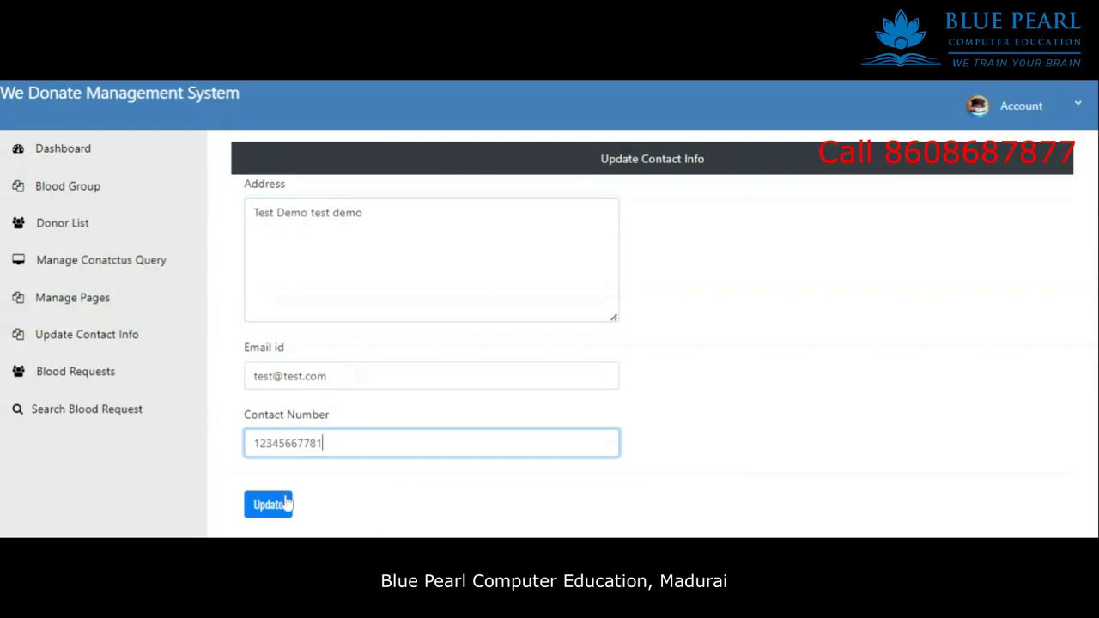
pyautogui.click(269, 505)
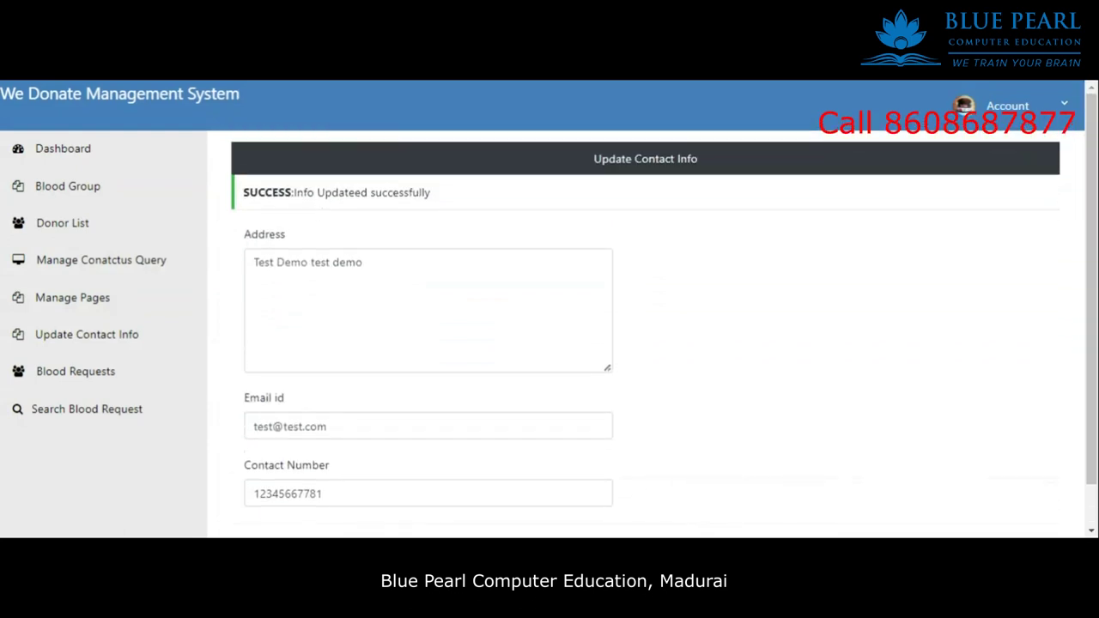
pyautogui.moveTo(293, 192); pyautogui.dragTo(501, 204)
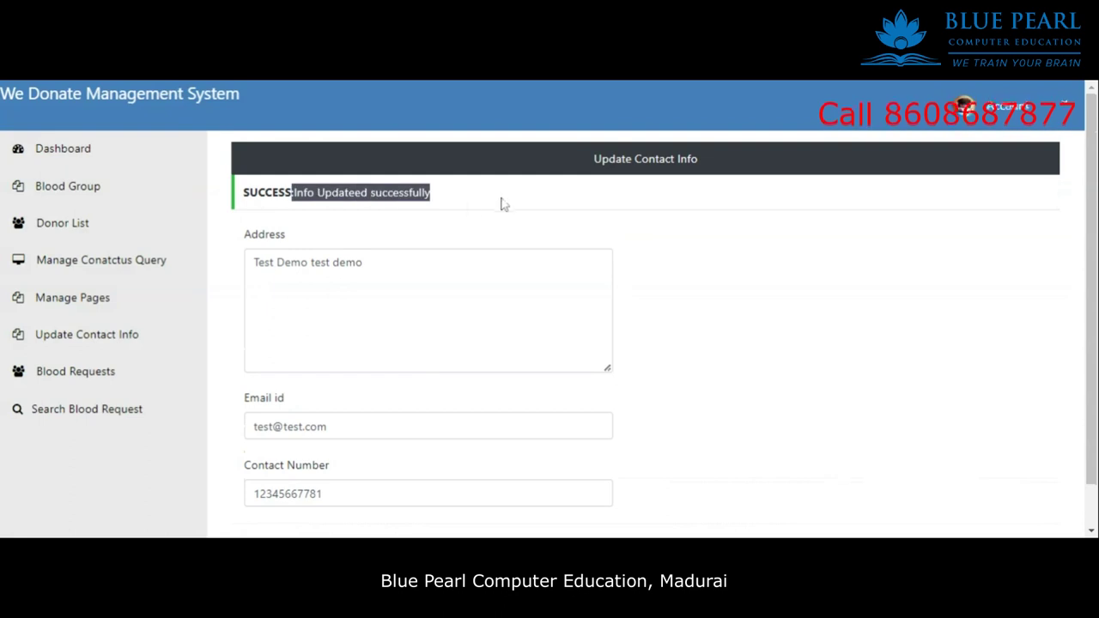
# Return to the Manage Contact Us Queries list.
pyautogui.click(92, 372)
pyautogui.click(113, 339)
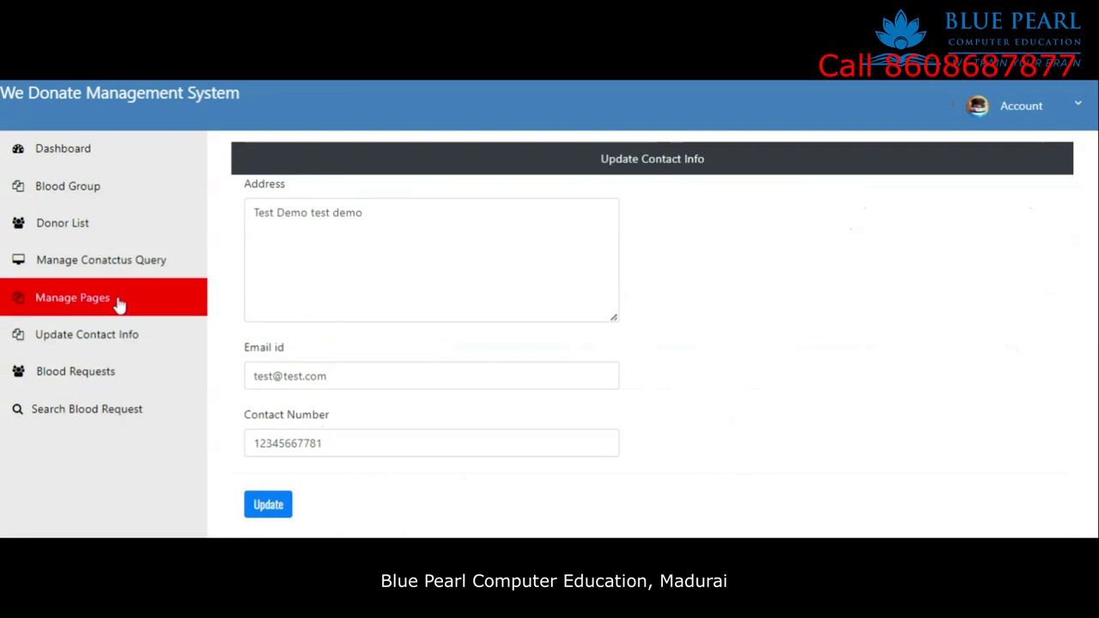
pyautogui.click(96, 261)
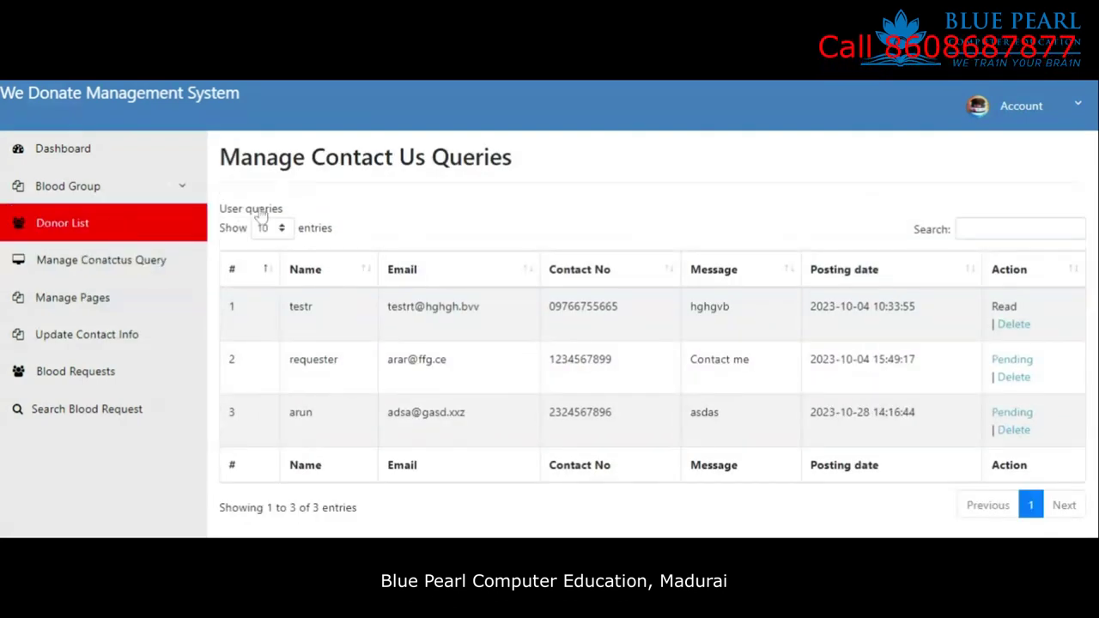
# Delete the O+ entry under Manage Blood Group, then log out of the admin panel.
pyautogui.click(60, 190)
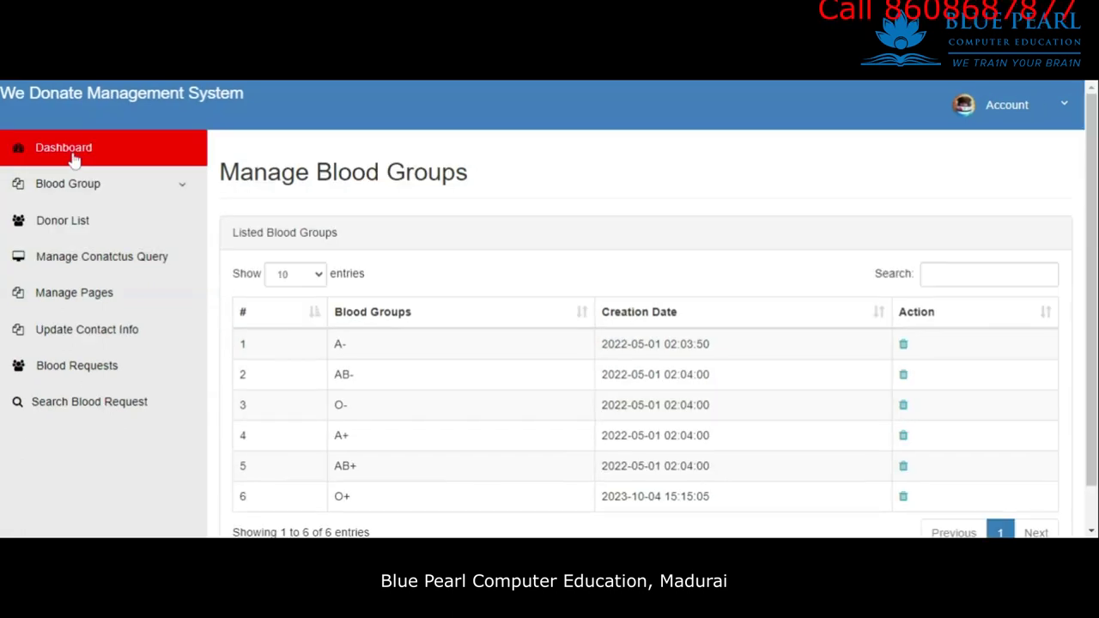
pyautogui.scroll(-1, 982, 352)
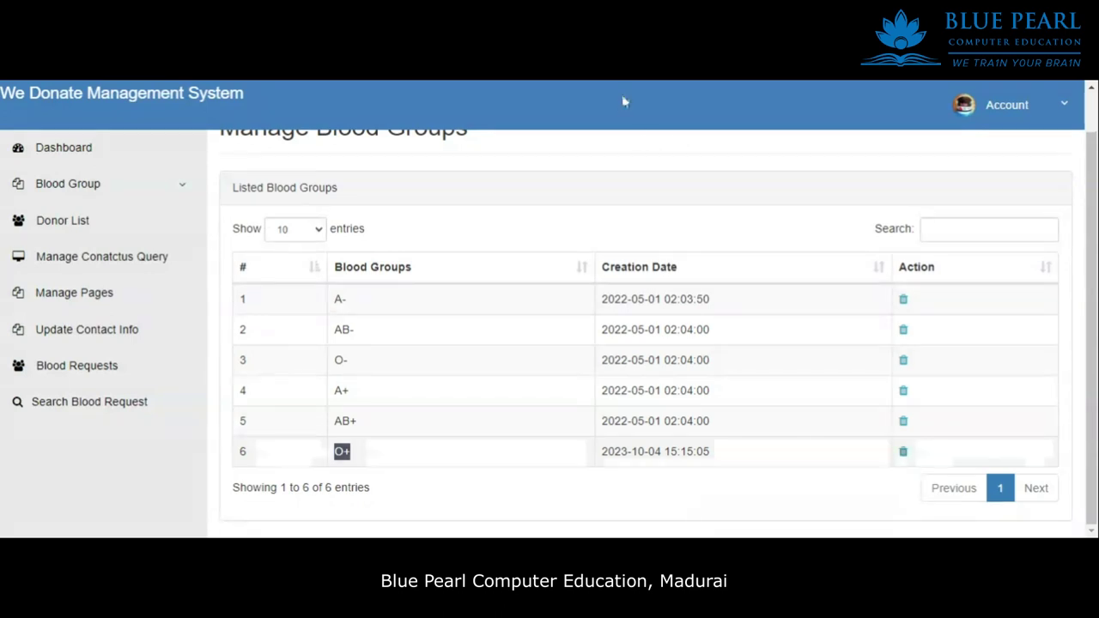
pyautogui.click(1046, 112)
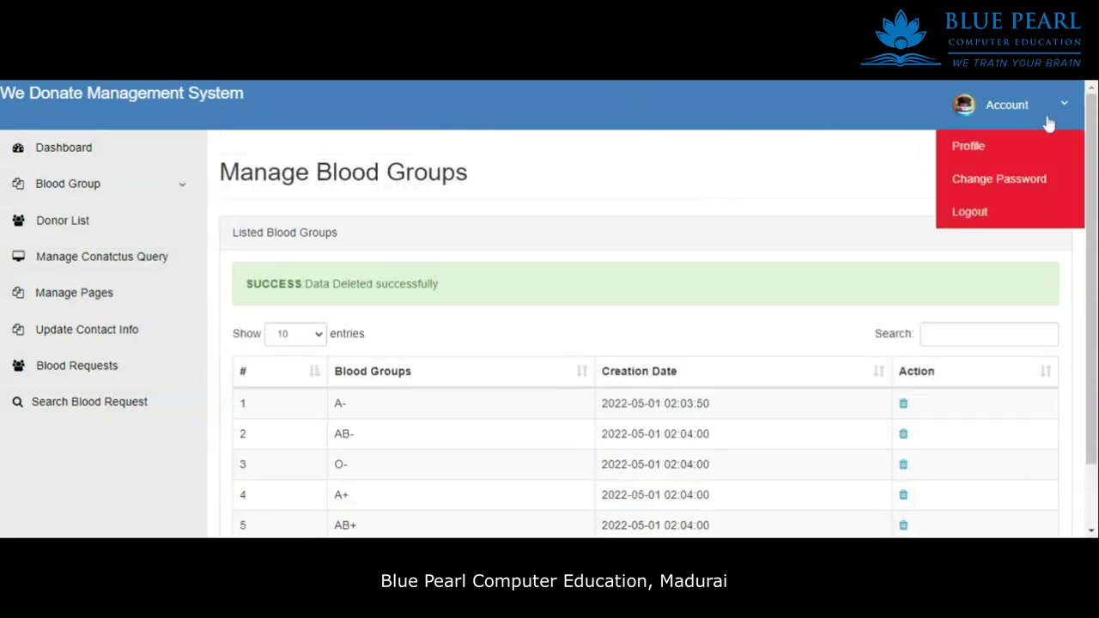
pyautogui.click(972, 214)
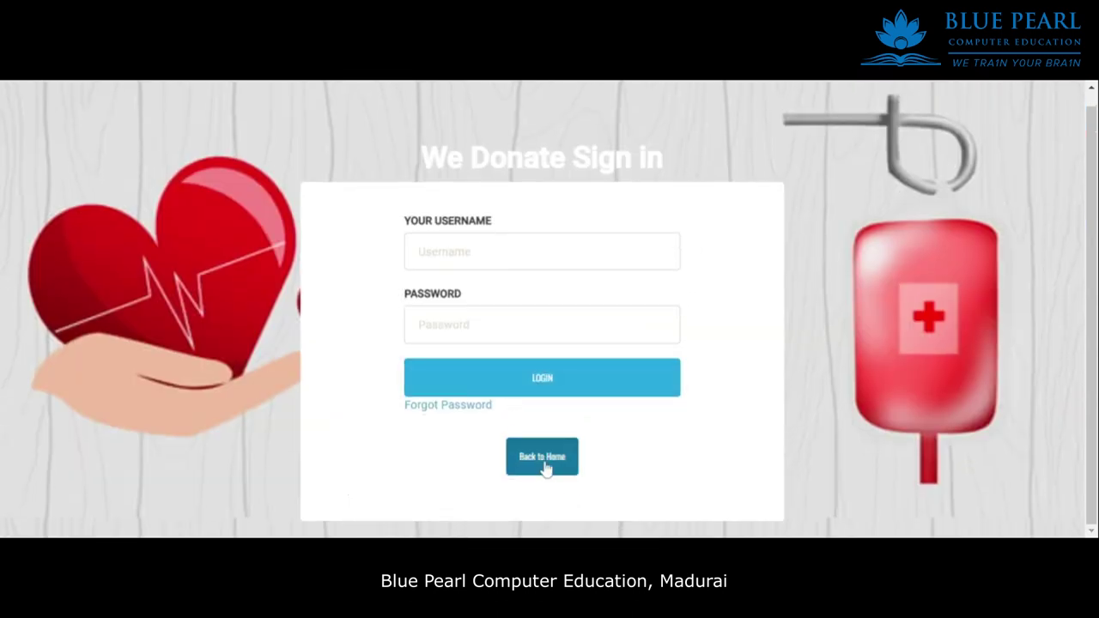
# From the home page's User Login, sign in with the donor's email and password.
pyautogui.click(542, 456)
pyautogui.click(568, 341)
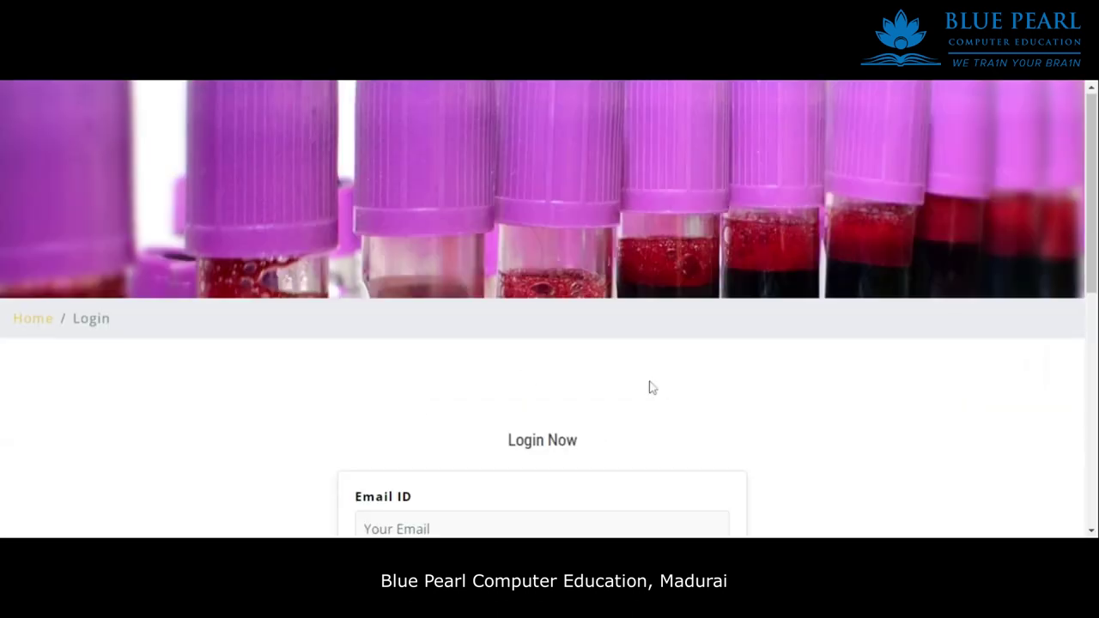
pyautogui.scroll(-5, 415, 393)
pyautogui.click(493, 151)
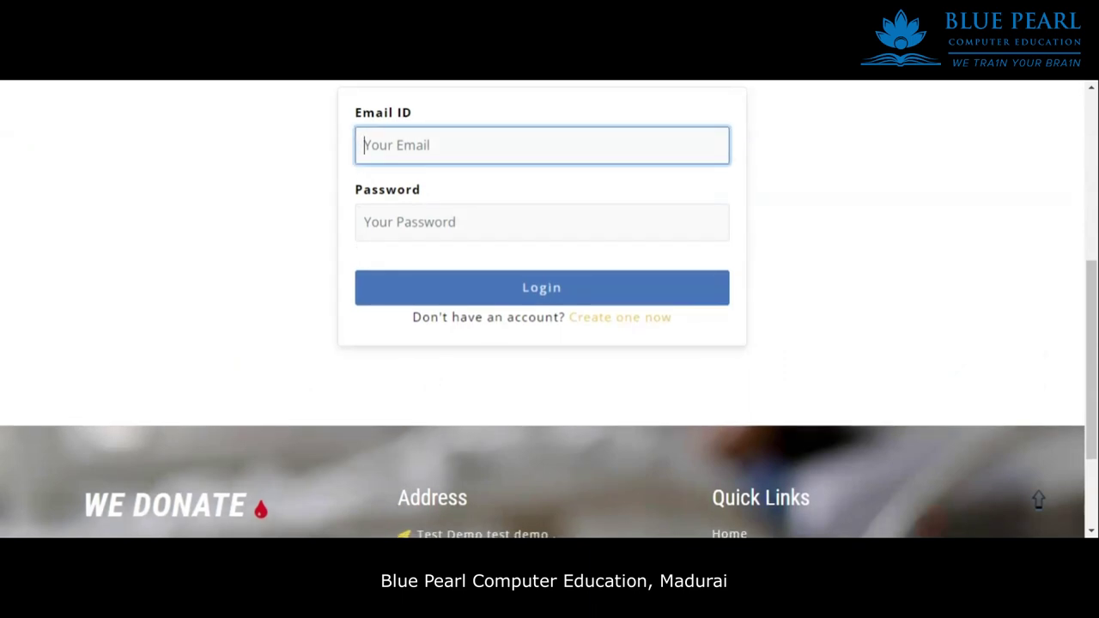
pyautogui.press('Tab')
pyautogui.write('12345')
pyautogui.click(510, 296)
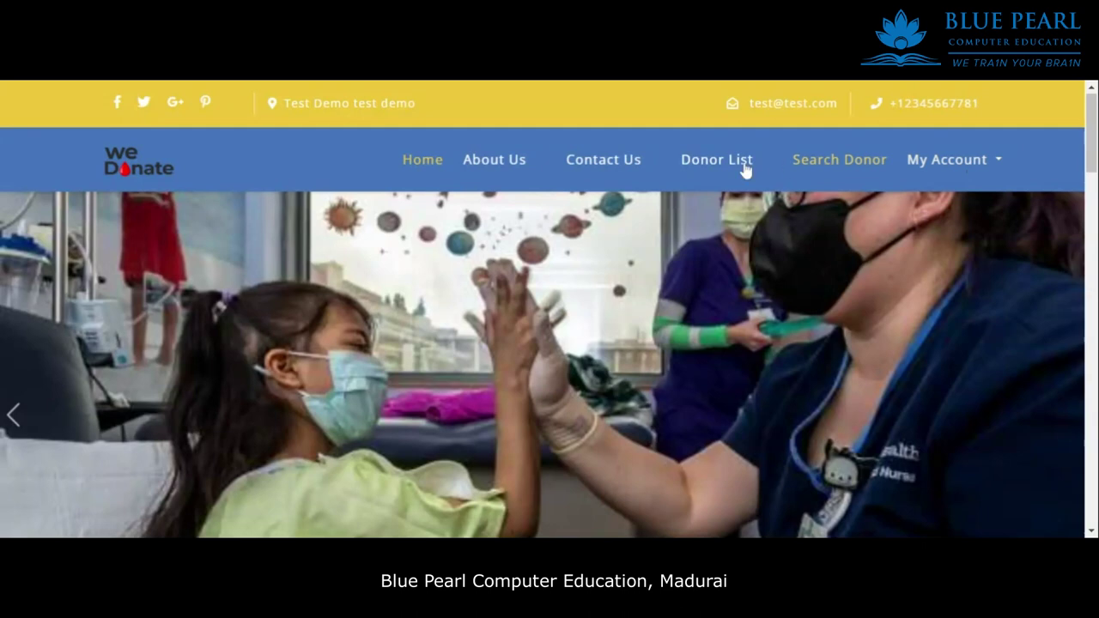
pyautogui.click(846, 169)
pyautogui.scroll(-5, 225, 364)
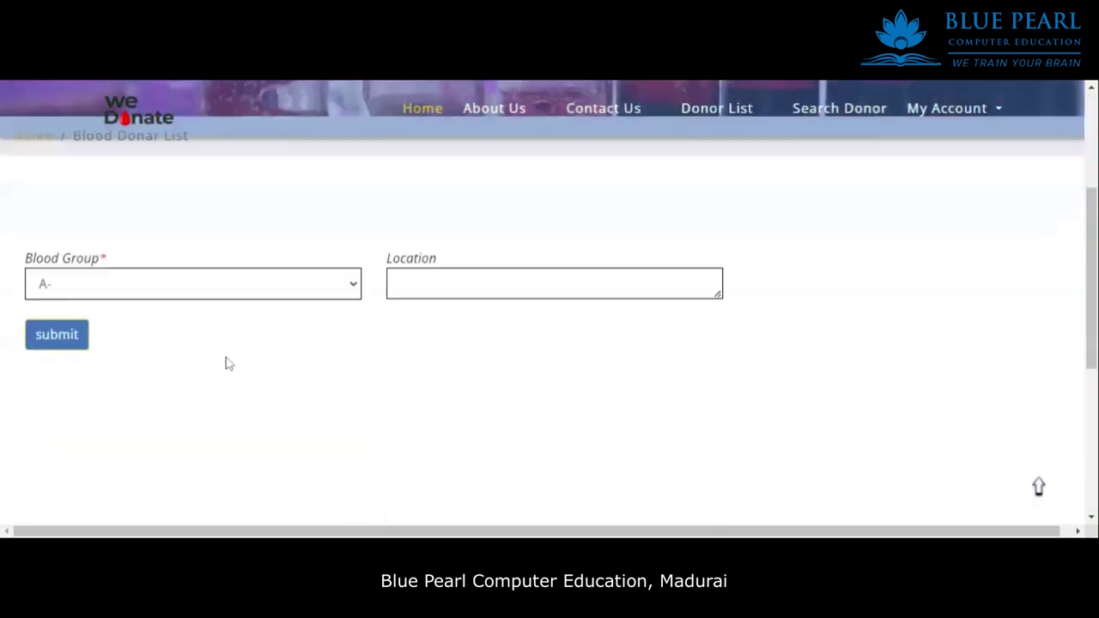
pyautogui.scroll(4, 306, 252)
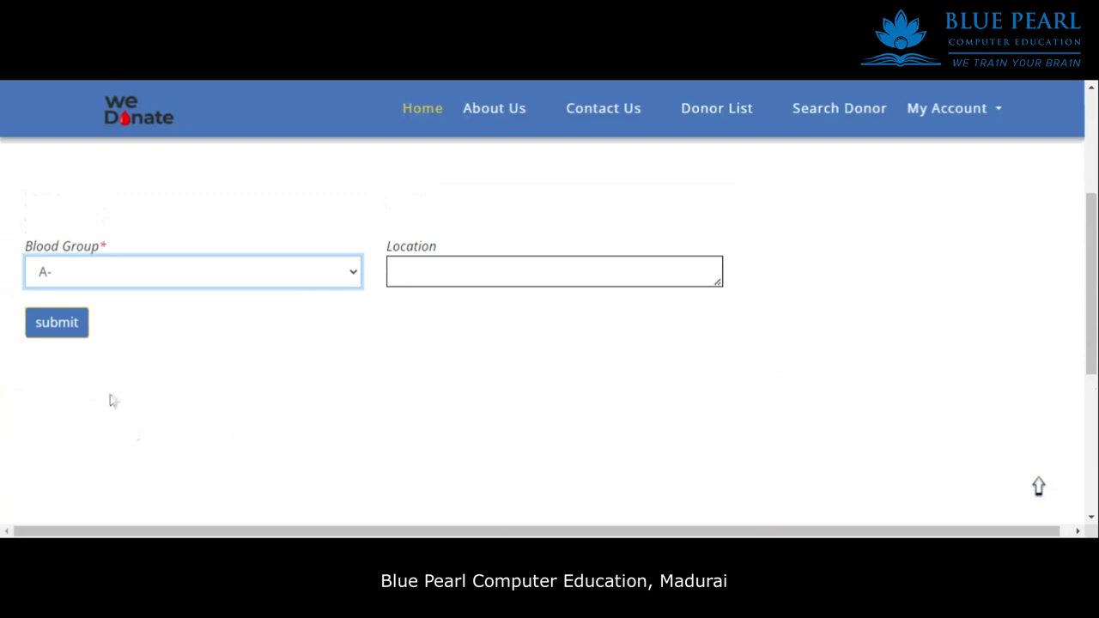
pyautogui.click(481, 364)
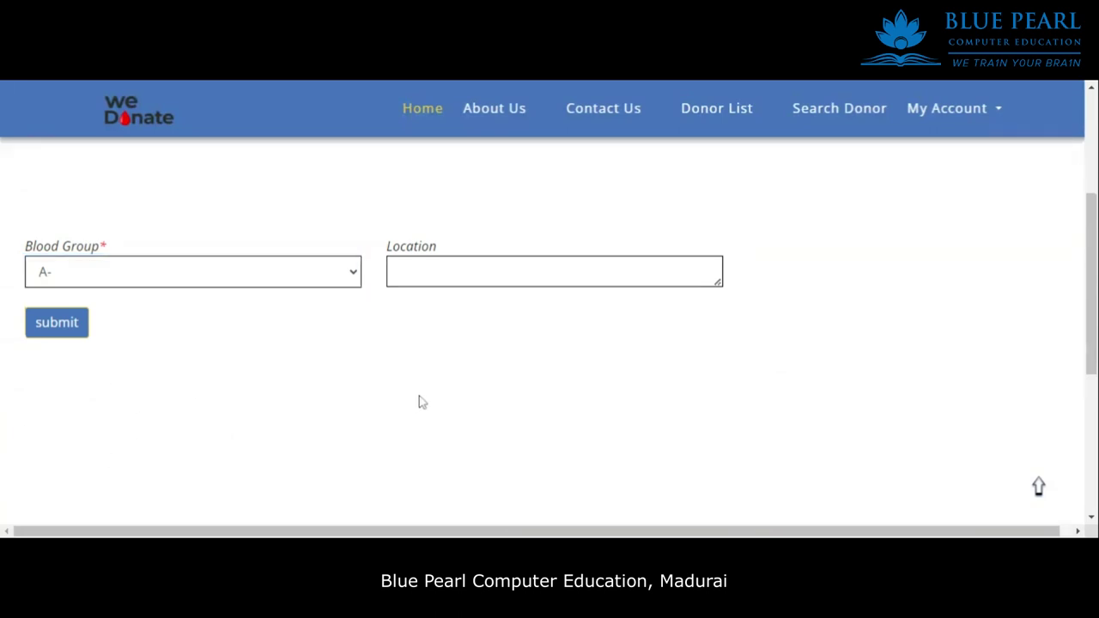
pyautogui.scroll(-3, 468, 357)
pyautogui.scroll(-2, 468, 357)
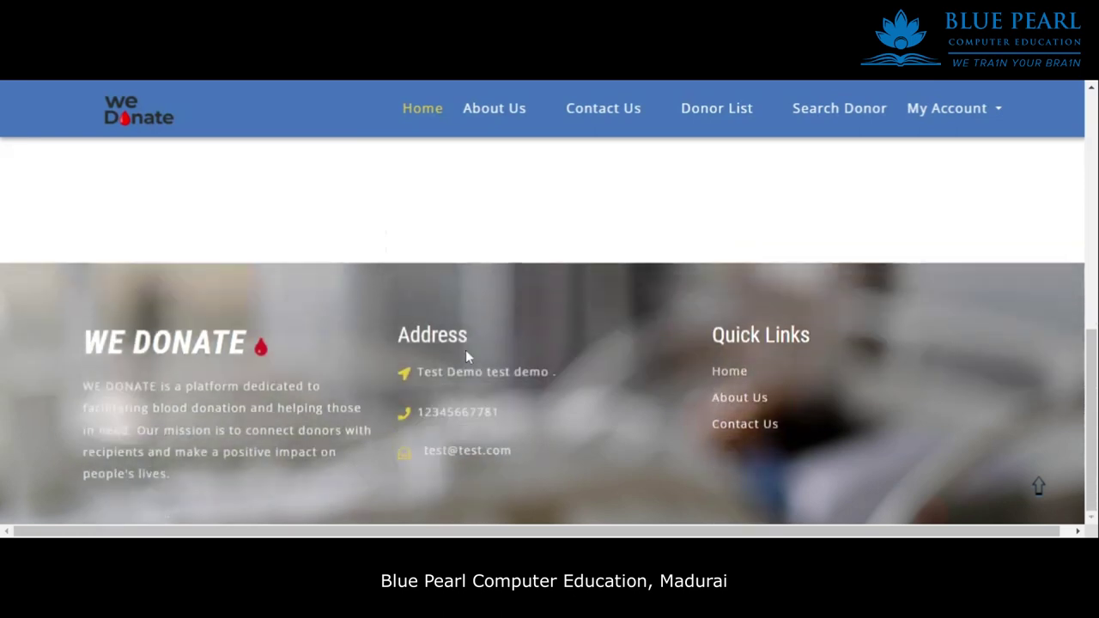
pyautogui.scroll(6, 468, 356)
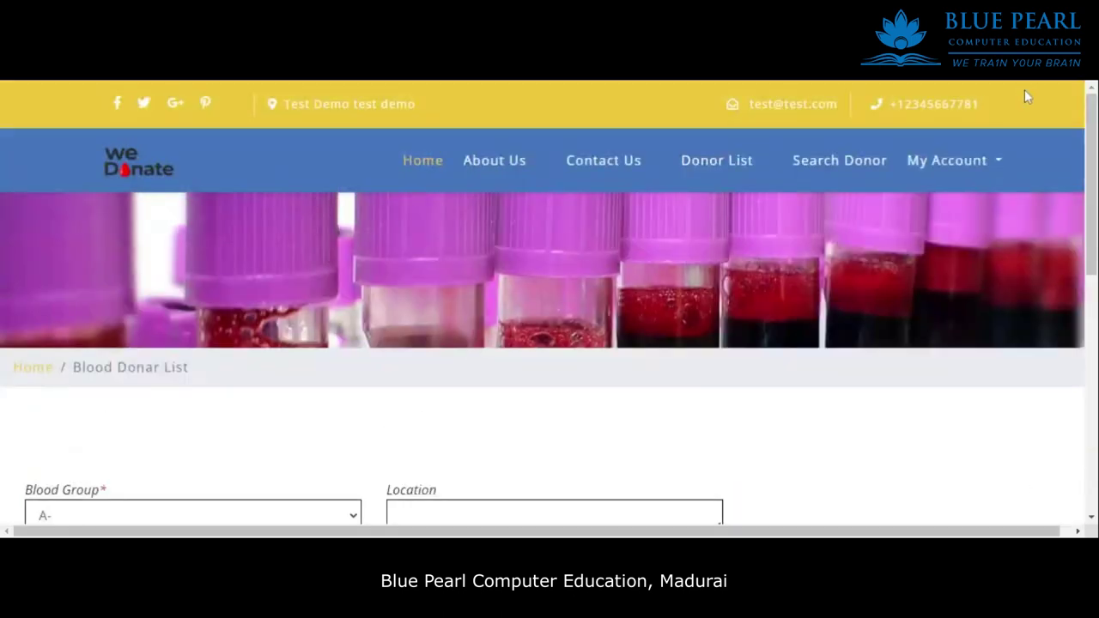
# Log the donor user out through My Account.
pyautogui.click(960, 162)
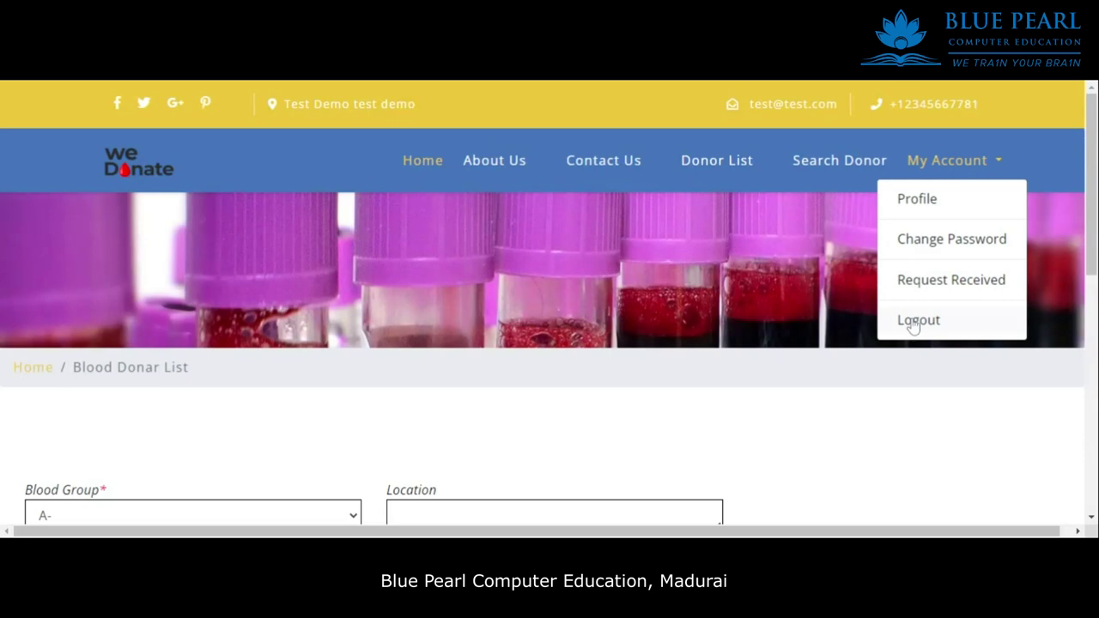
pyautogui.click(35, 370)
pyautogui.click(990, 163)
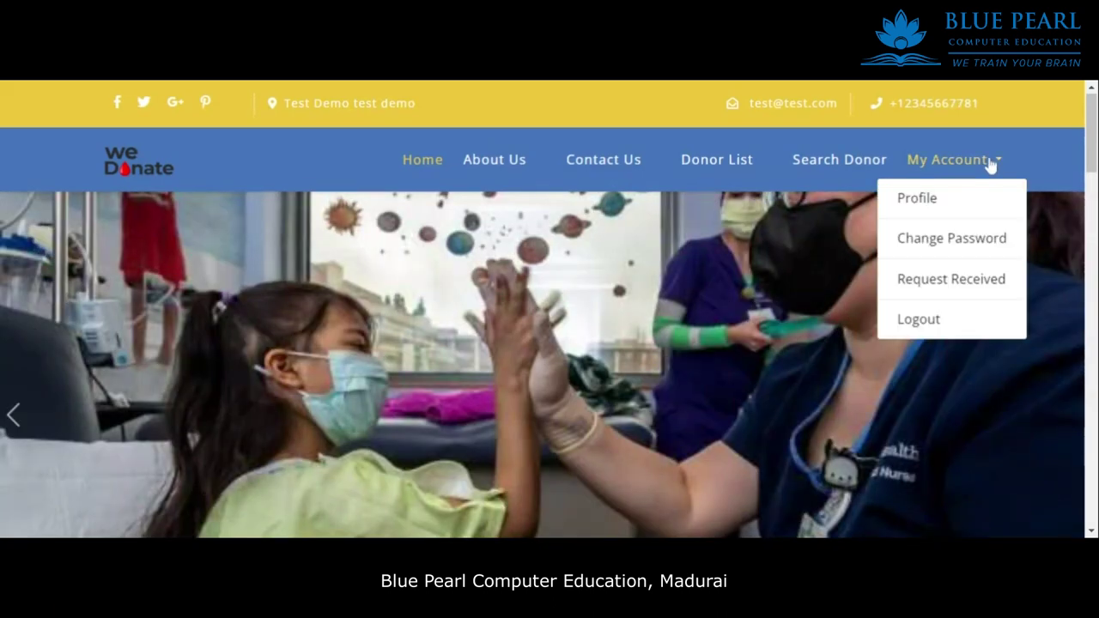
pyautogui.click(913, 325)
pyautogui.moveTo(803, 416); pyautogui.dragTo(47, 198)
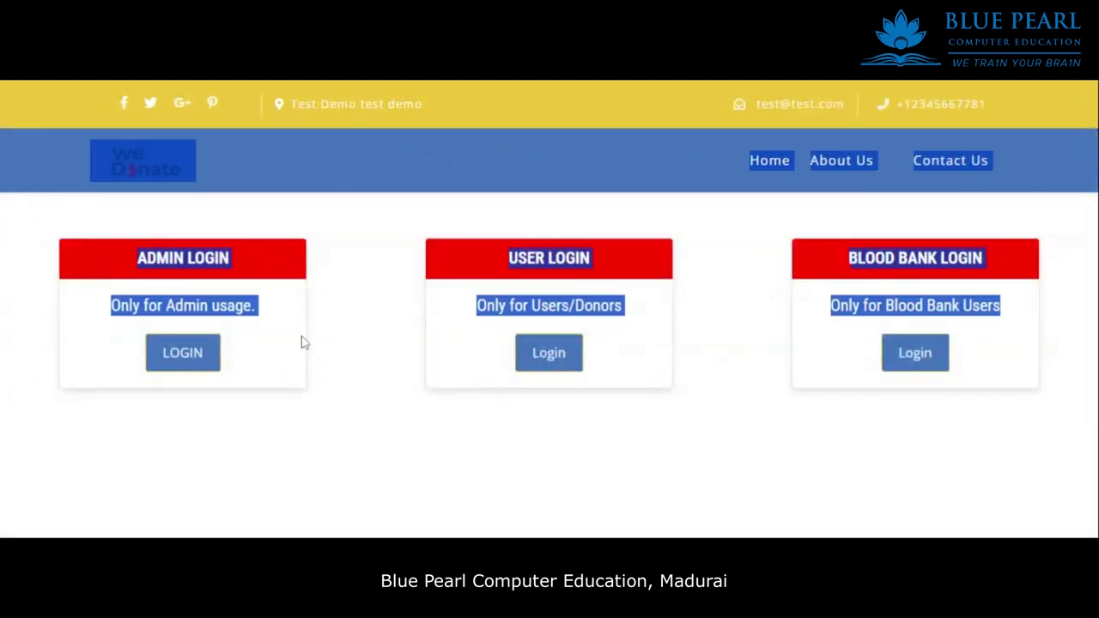
pyautogui.click(330, 294)
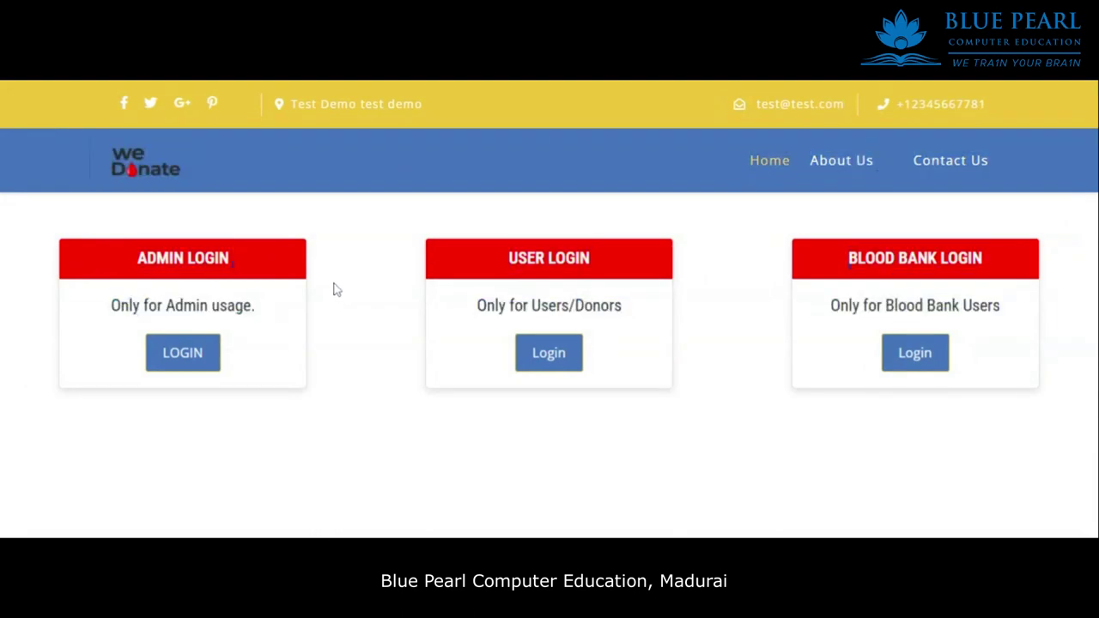